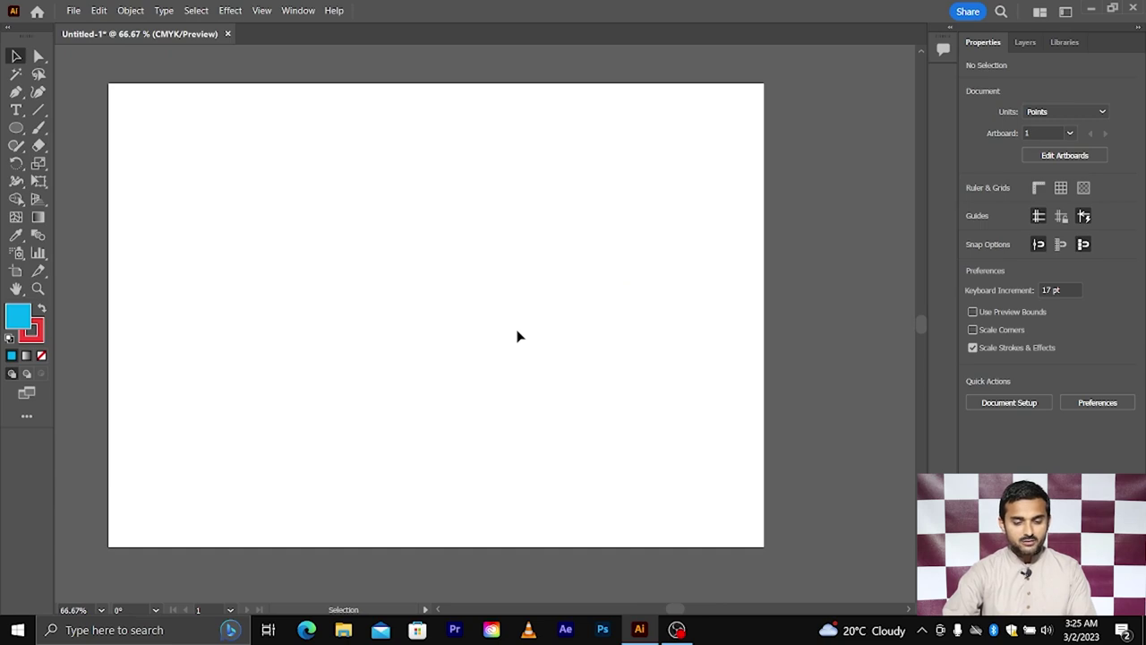
# - Show the Layers panel listing Layer 2 with sublayers Layer 8 through Layer 11
pyautogui.click(298, 10)
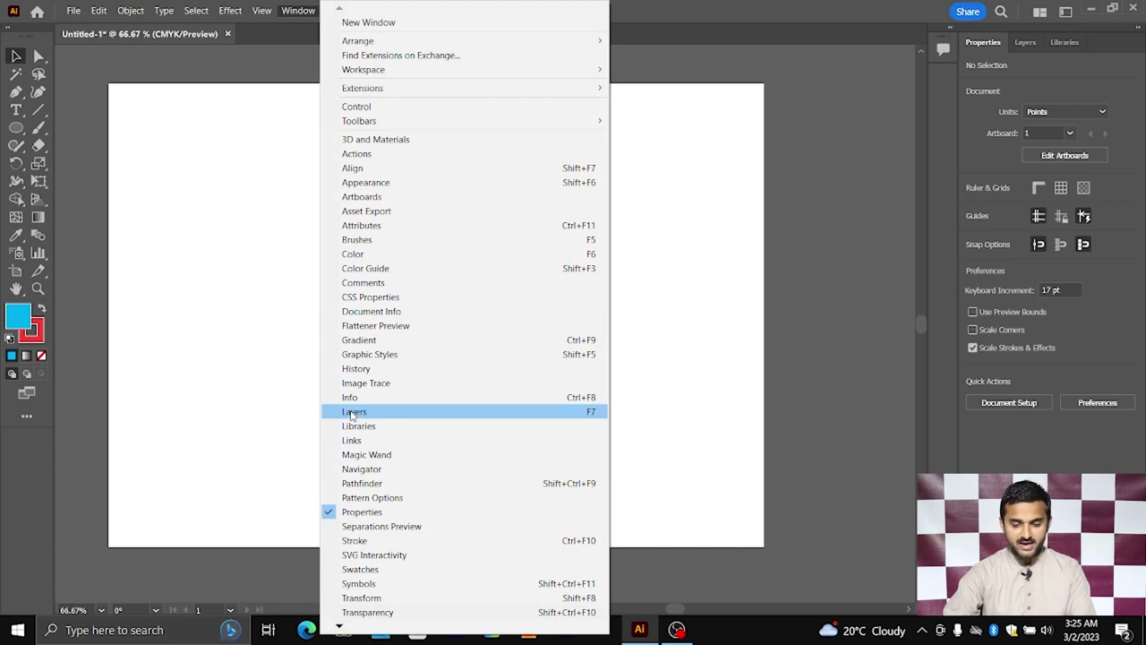
pyautogui.press('F7')
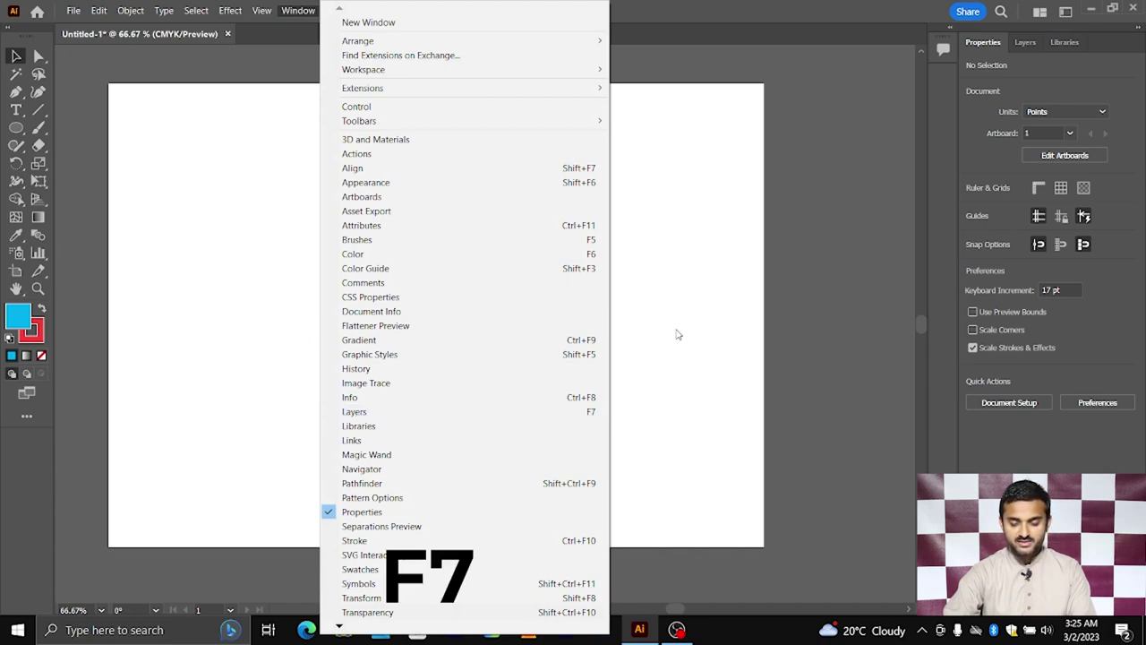
pyautogui.click(675, 332)
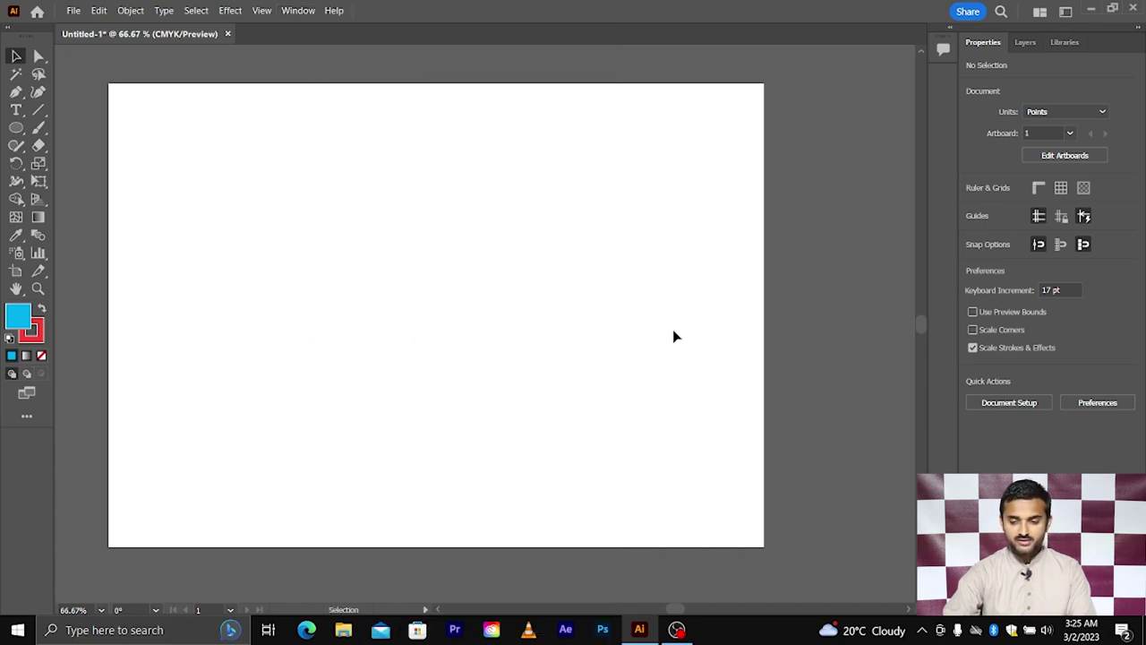
pyautogui.click(1025, 42)
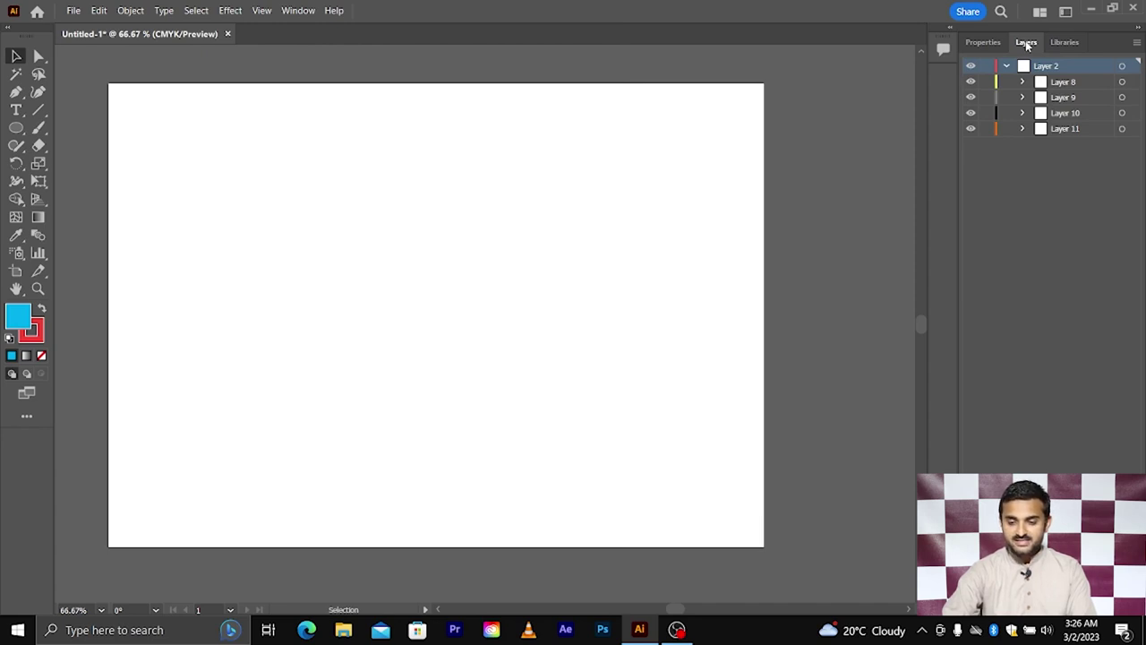
# - Apply the Essentials Classic workspace, then switch back to the Essentials workspace
pyautogui.click(298, 13)
pyautogui.moveTo(363, 70)
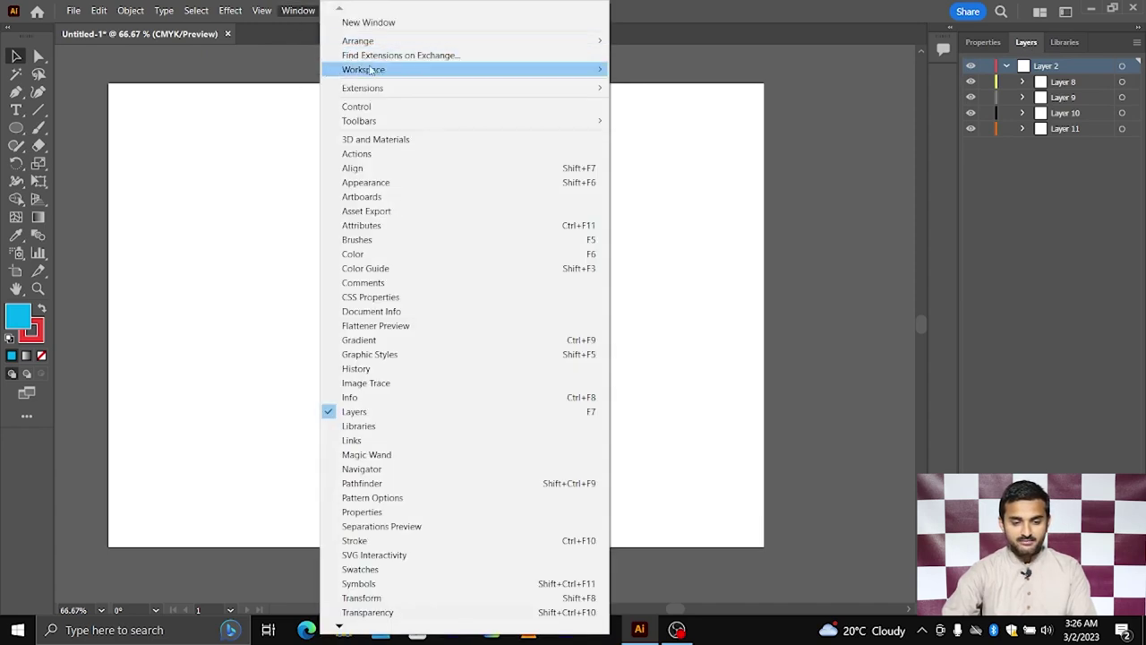
pyautogui.click(637, 117)
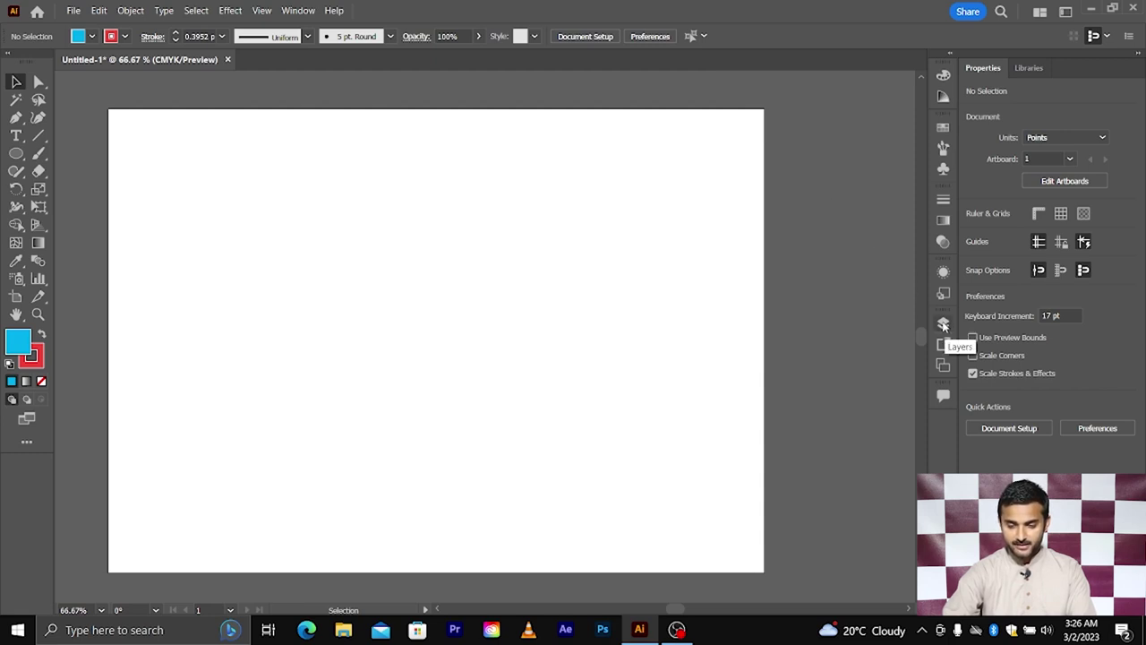
pyautogui.click(298, 10)
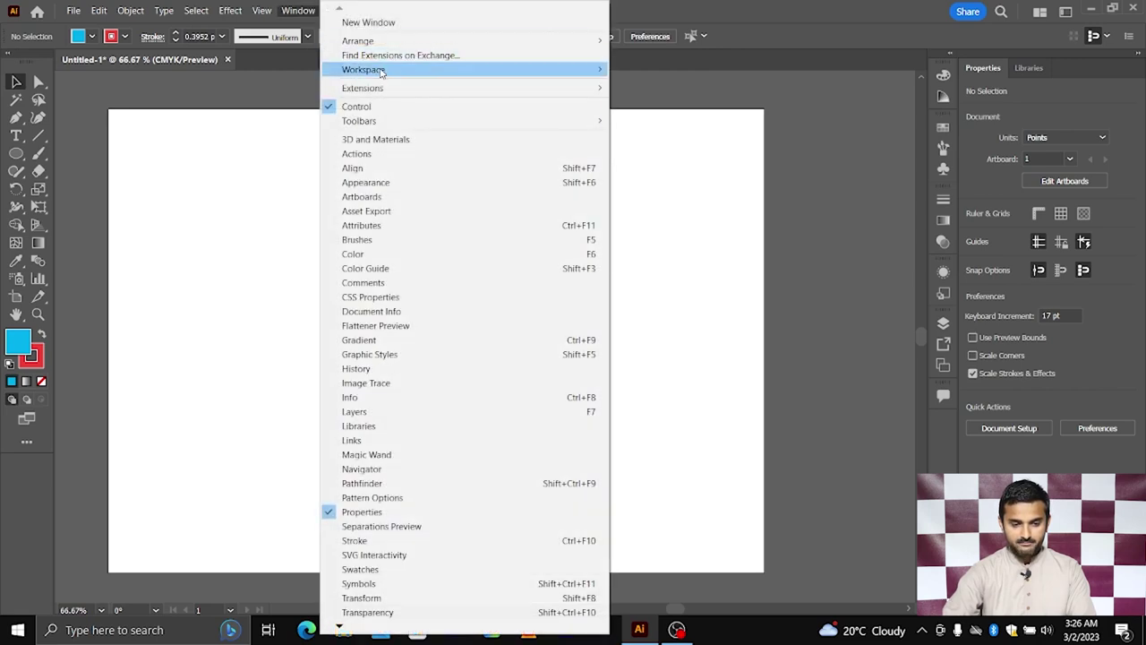
pyautogui.moveTo(363, 69)
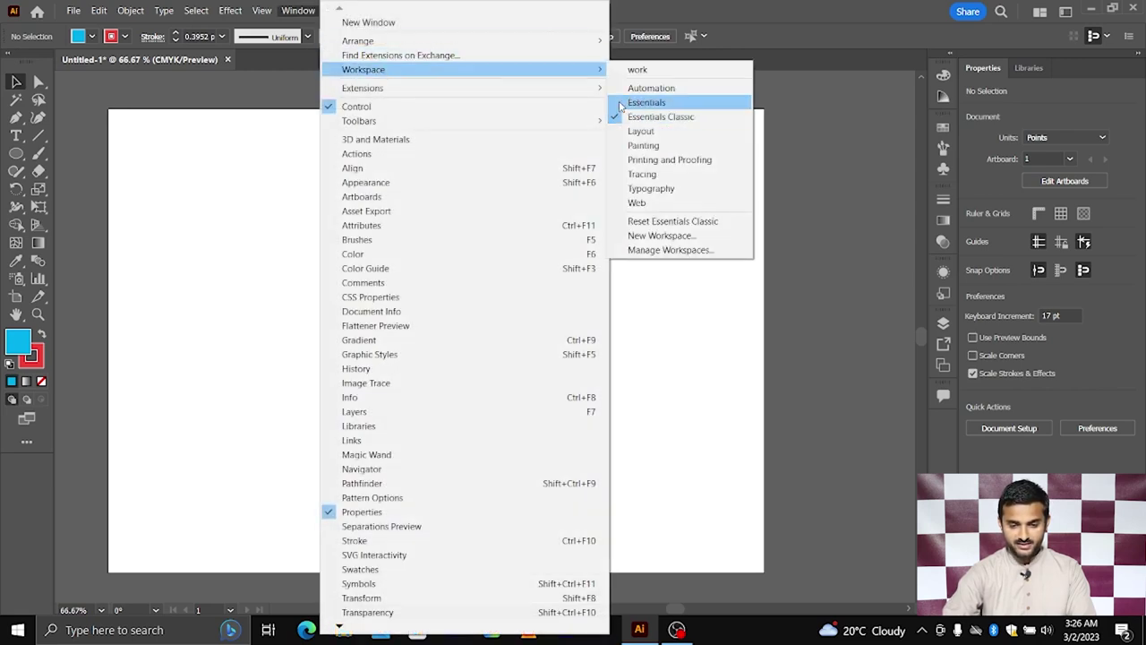
pyautogui.click(645, 102)
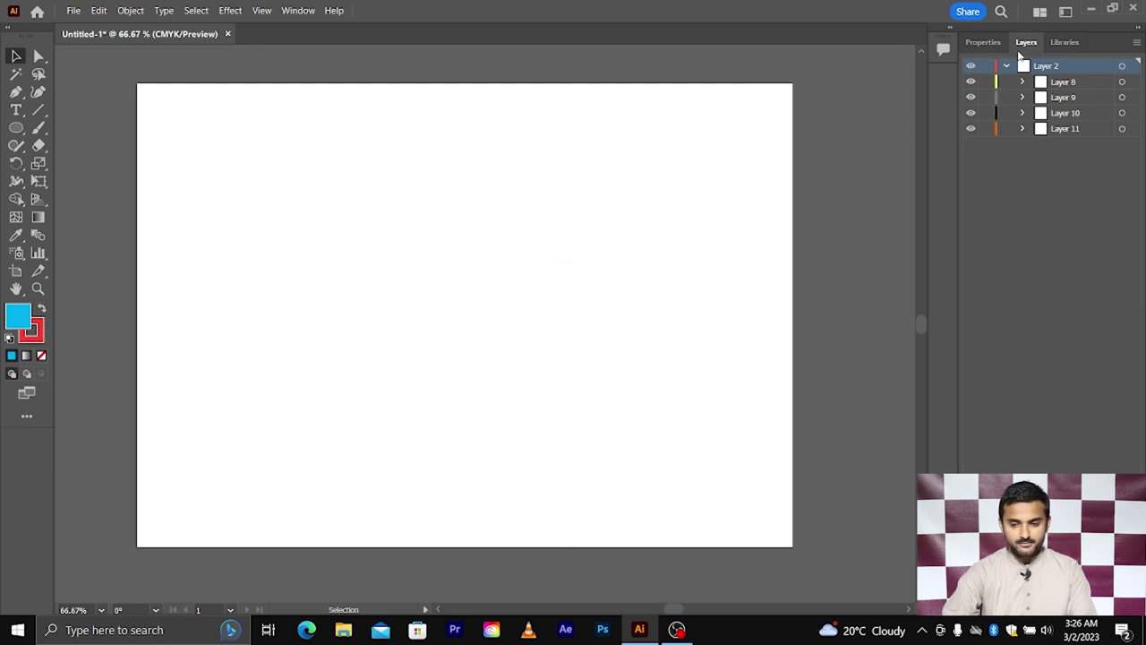
# - Float the Layers panel over the canvas, make it taller, and add a new Layer 2 above Layer 1
pyautogui.moveTo(1026, 42); pyautogui.dragTo(735, 53)
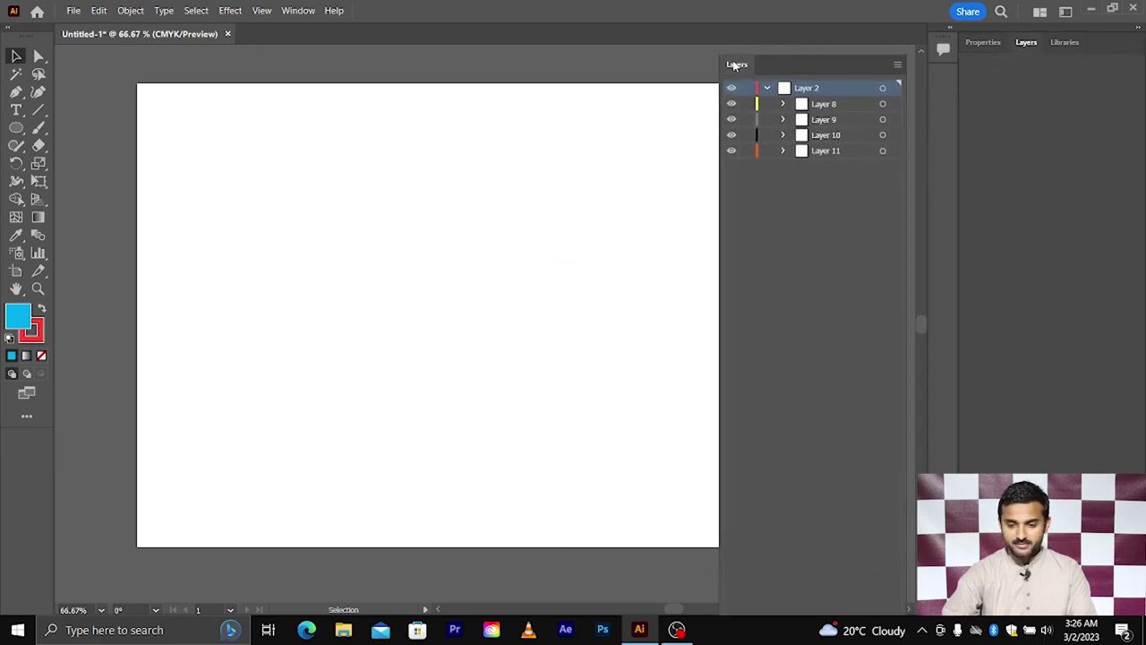
pyautogui.click(767, 78)
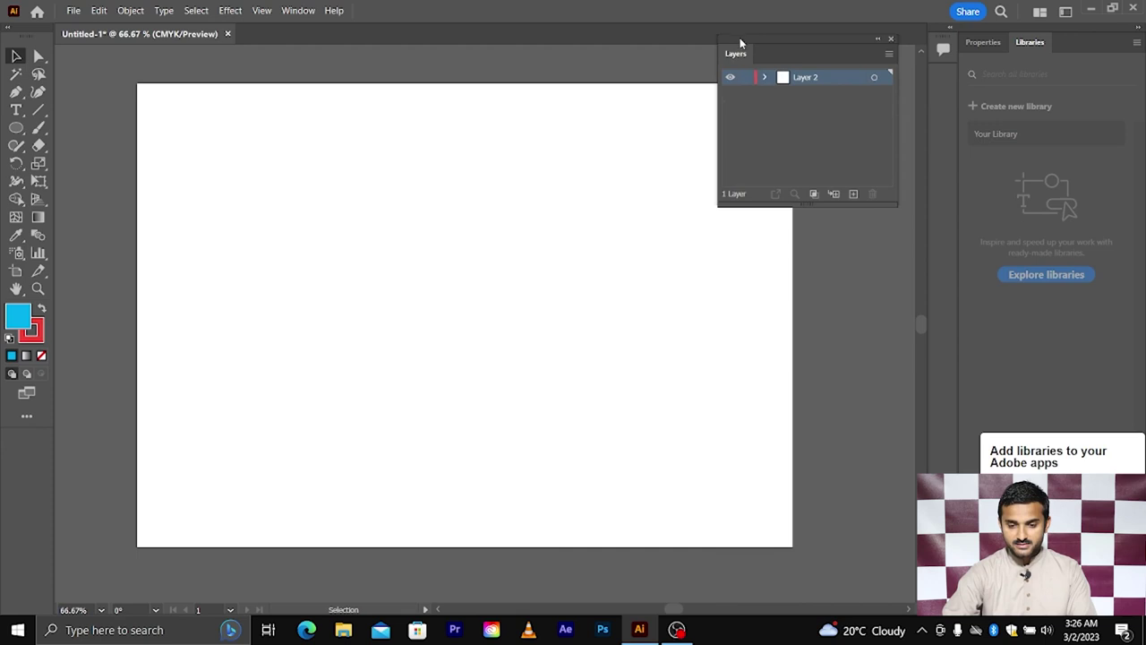
pyautogui.moveTo(807, 204); pyautogui.dragTo(808, 283)
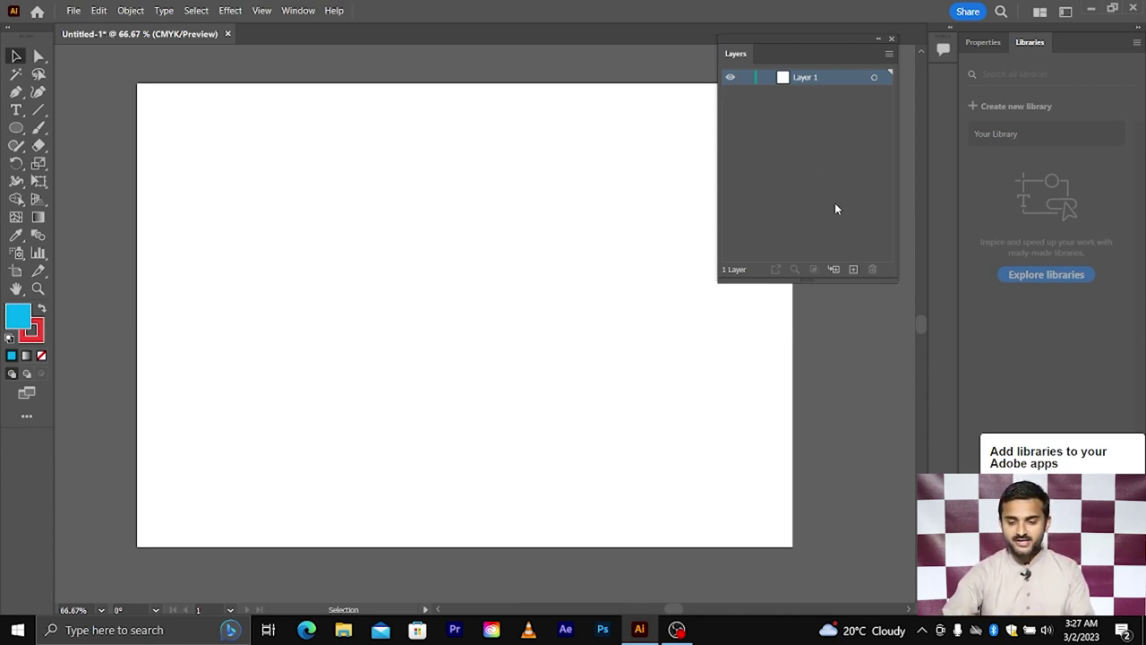
pyautogui.click(855, 268)
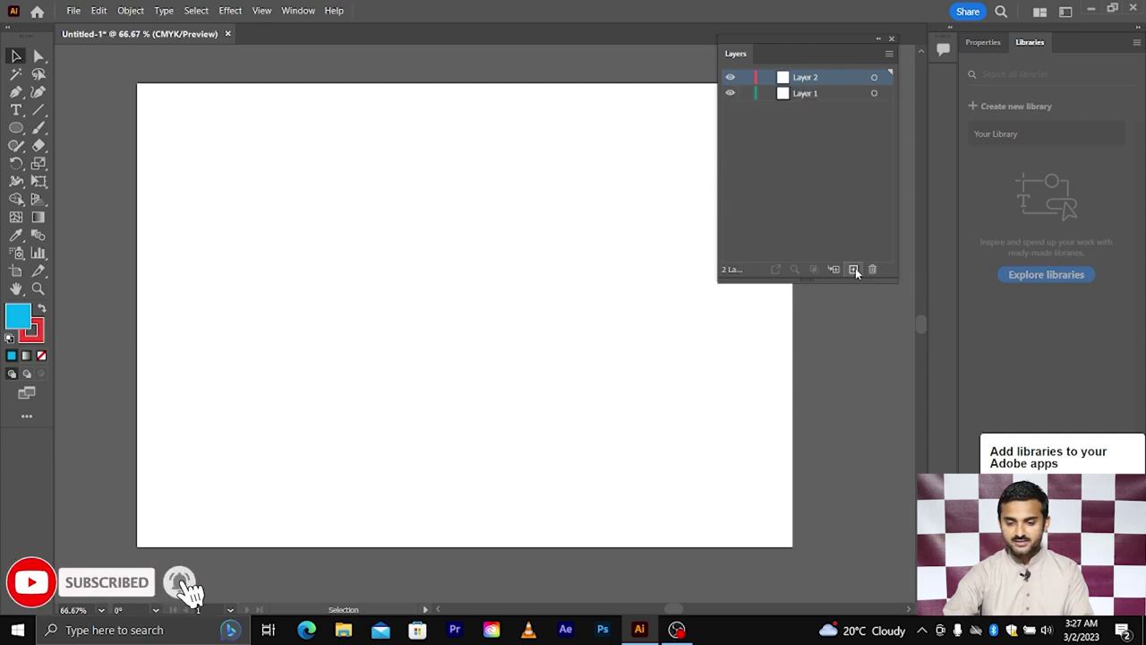
pyautogui.click(810, 93)
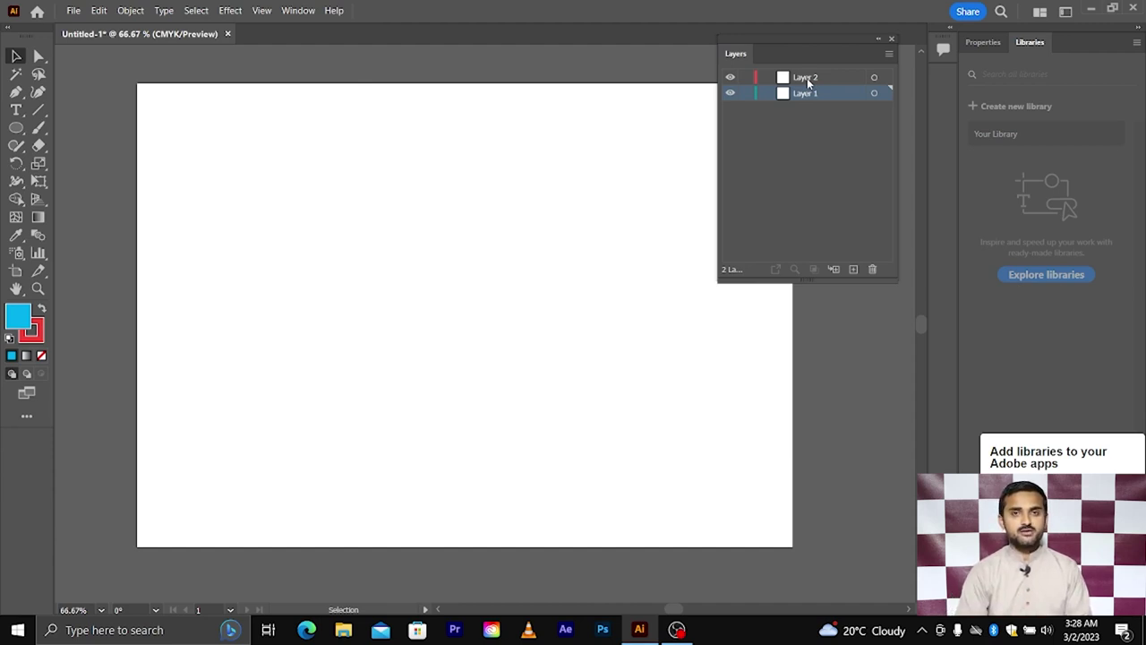
pyautogui.click(807, 78)
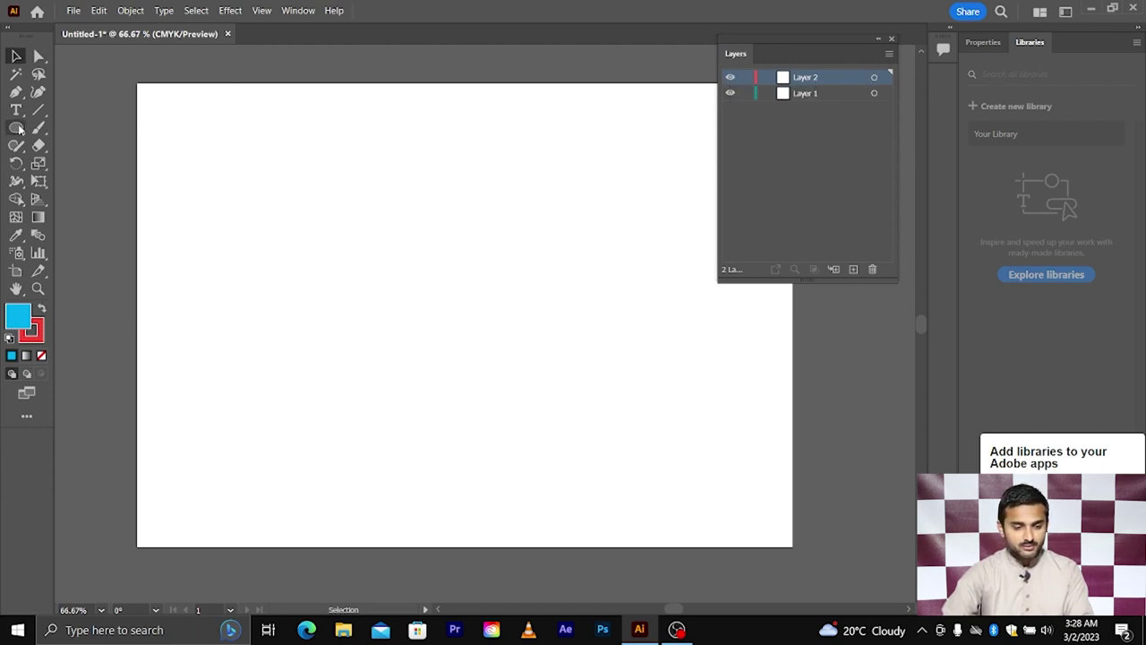
# - Draw a blue square near the artboard centre on Layer 2, then toggle Layer 2's visibility off and on
pyautogui.moveTo(16, 127); pyautogui.dragTo(71, 125)
pyautogui.moveTo(468, 279); pyautogui.dragTo(580, 390)
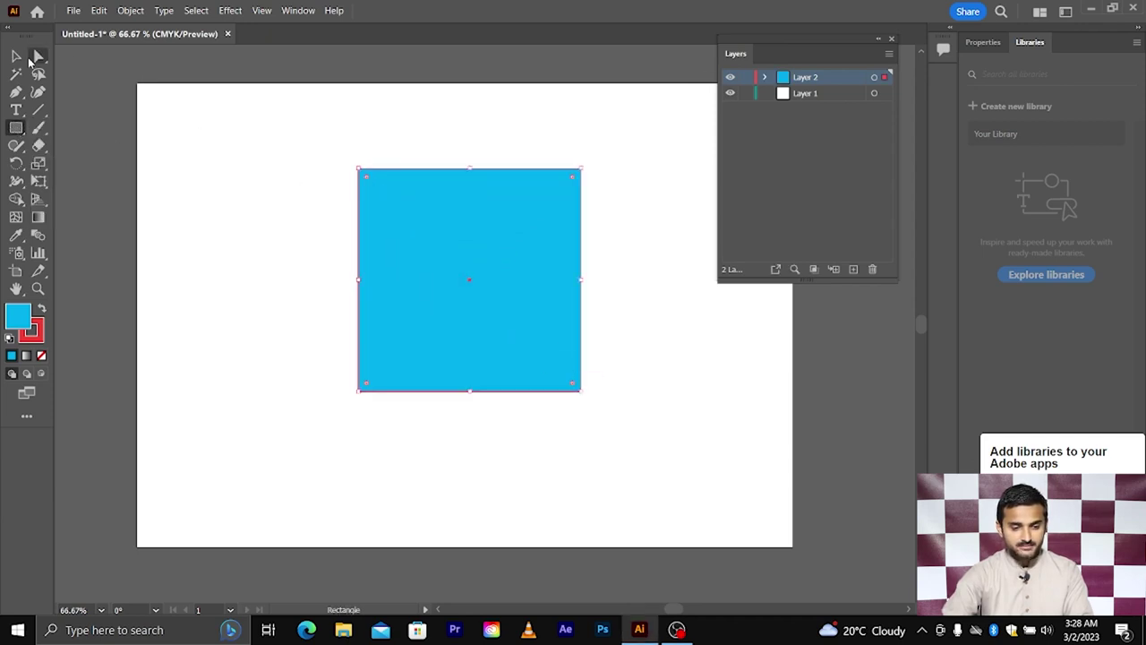
pyautogui.click(16, 56)
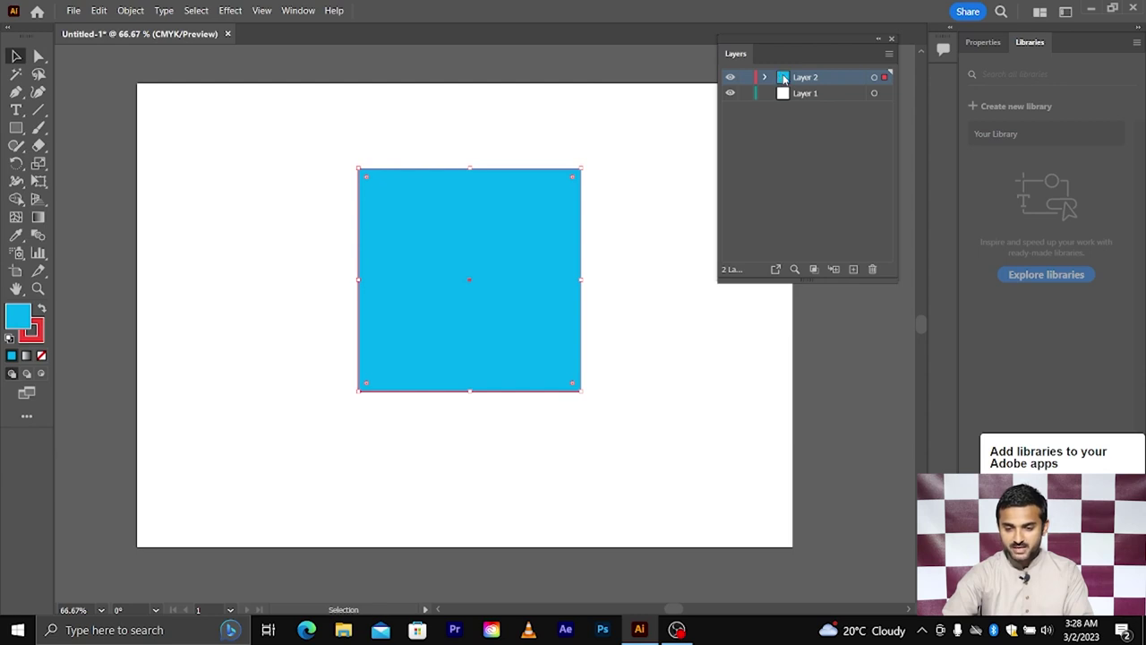
pyautogui.click(730, 79)
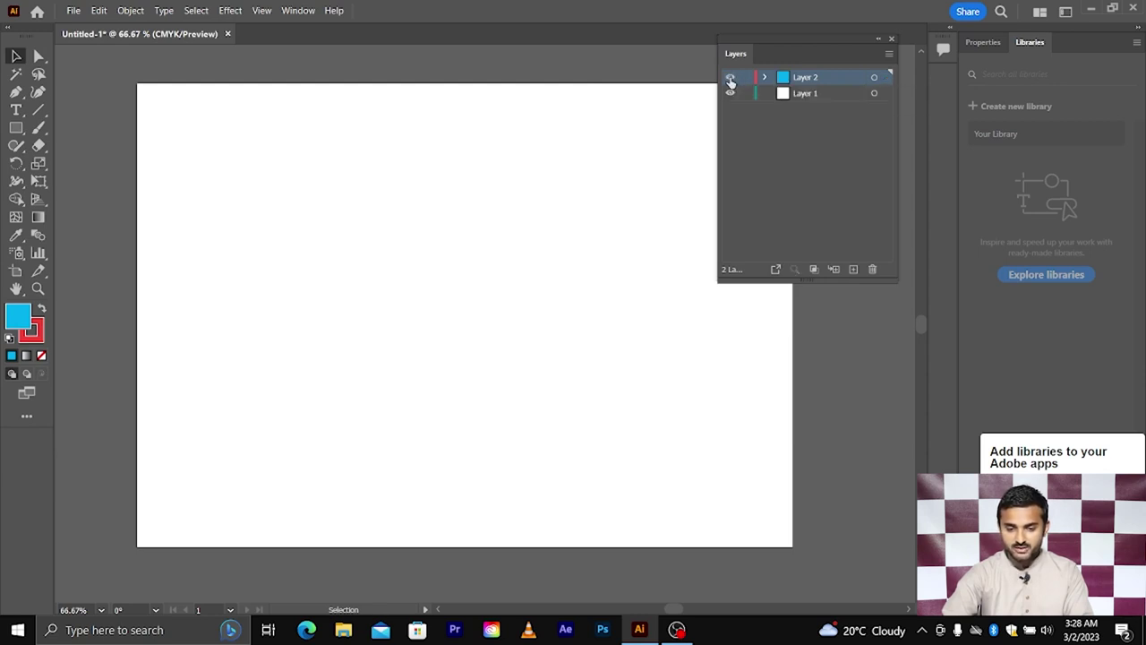
pyautogui.click(731, 79)
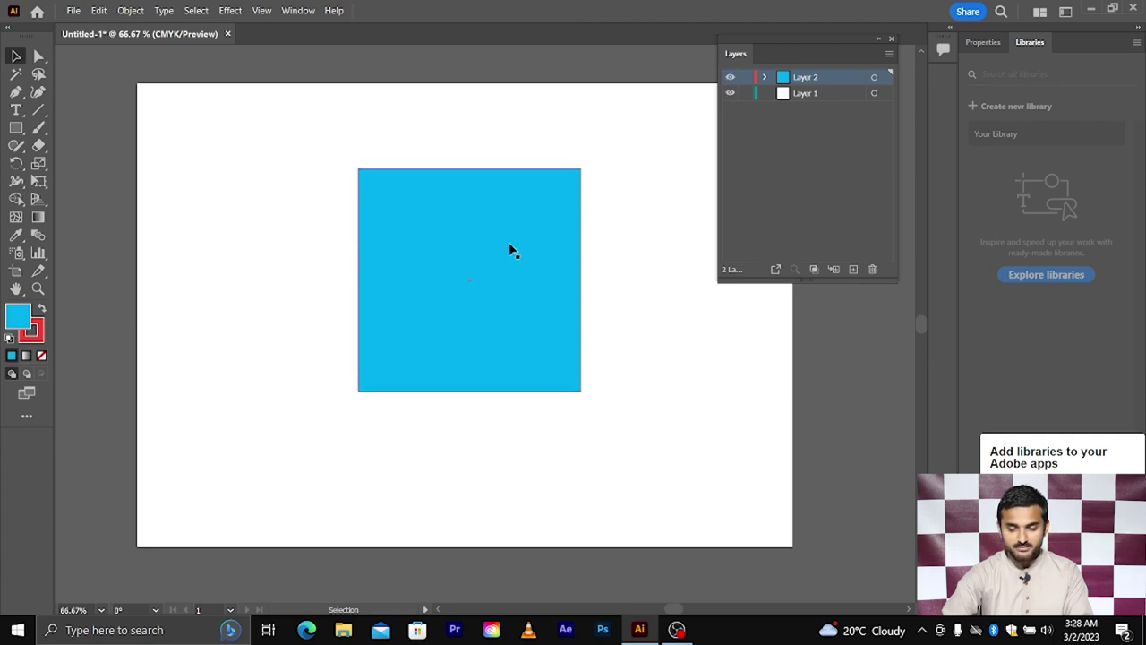
# - Toggle Layer 2's lock, expand it, and target the blue square's <Rectangle> entry
pyautogui.click(744, 79)
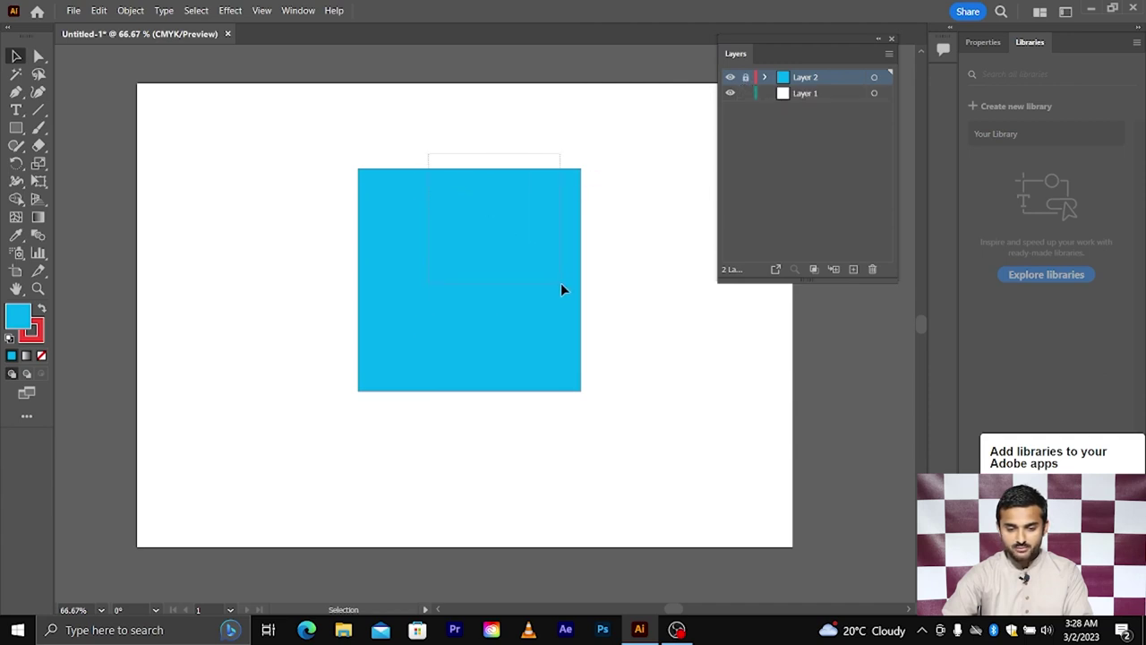
pyautogui.click(745, 78)
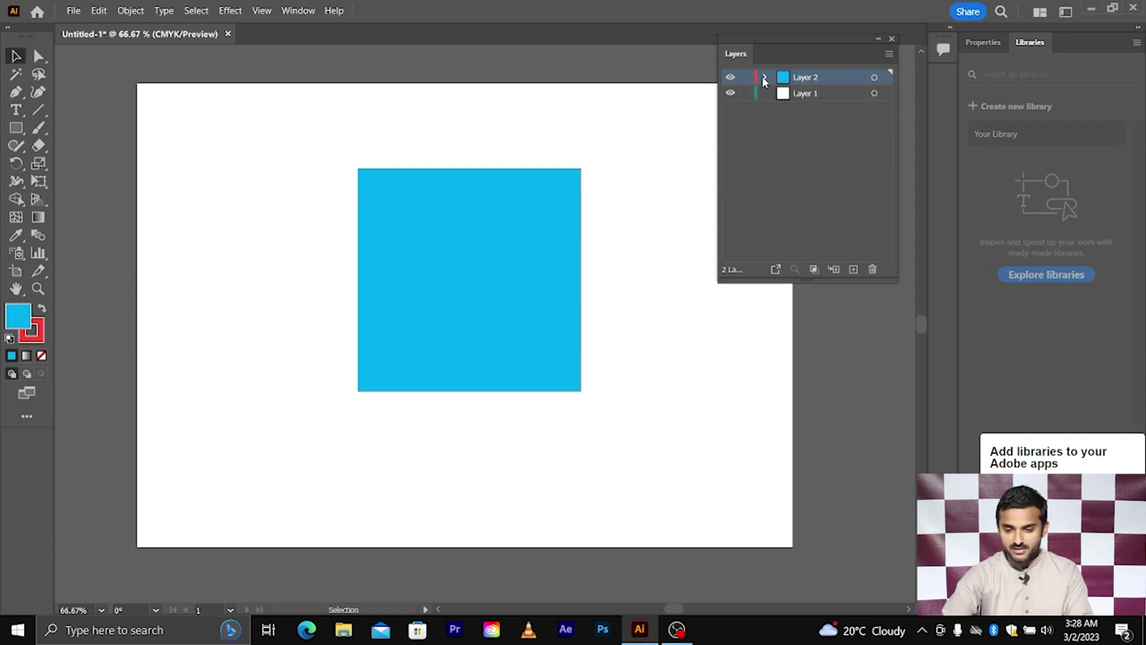
pyautogui.click(764, 79)
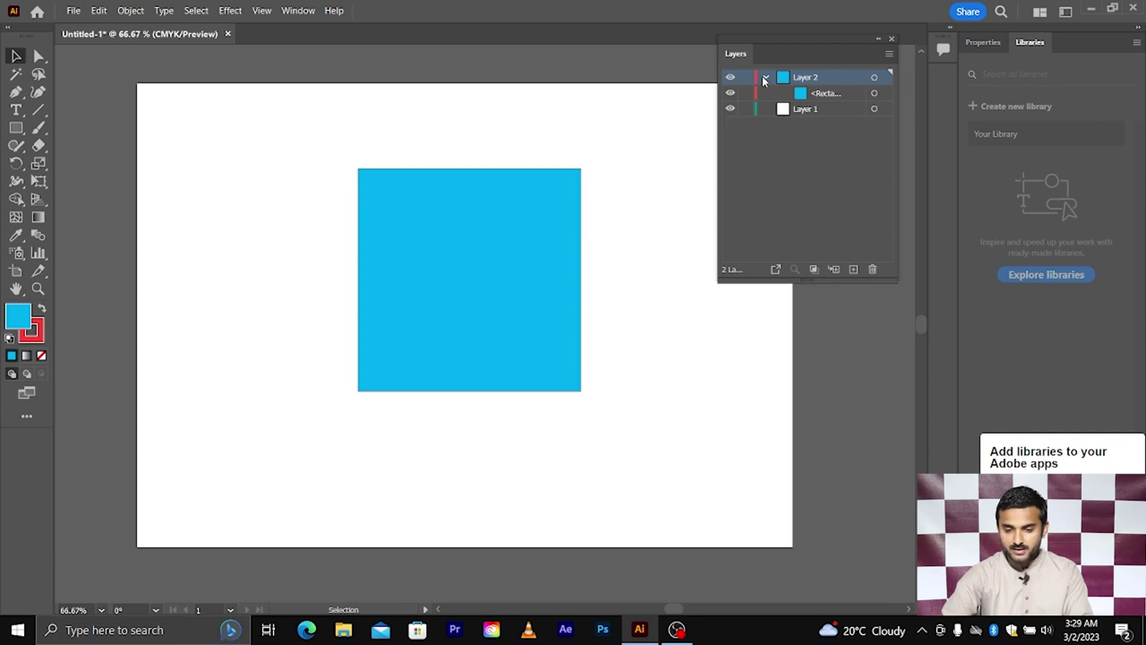
pyautogui.click(824, 94)
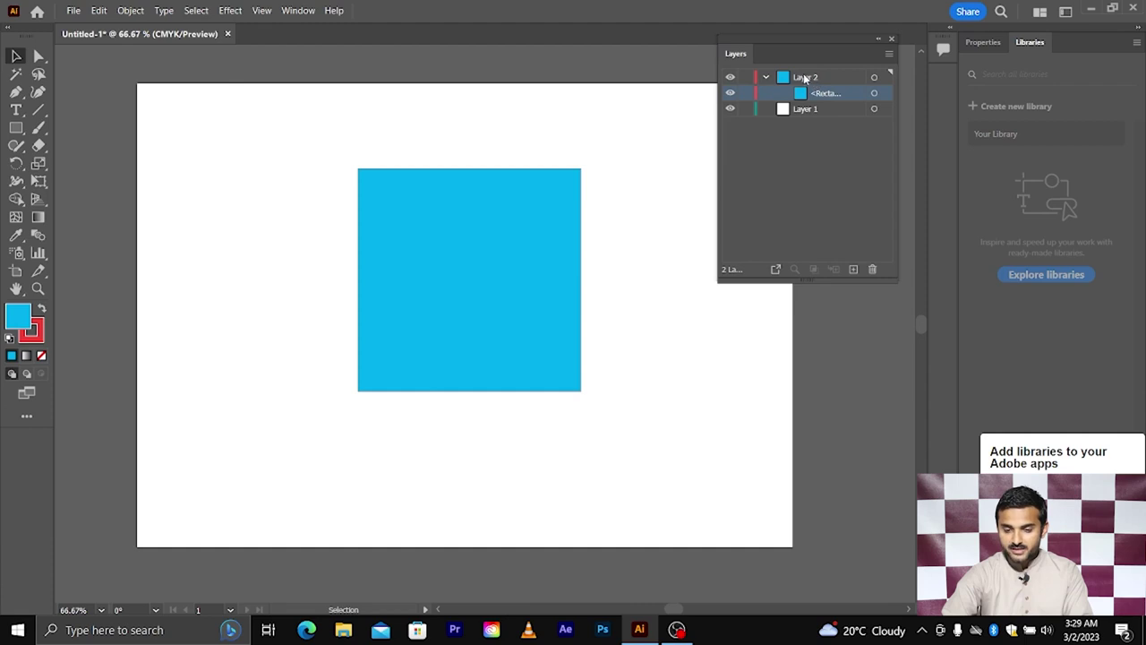
pyautogui.click(799, 78)
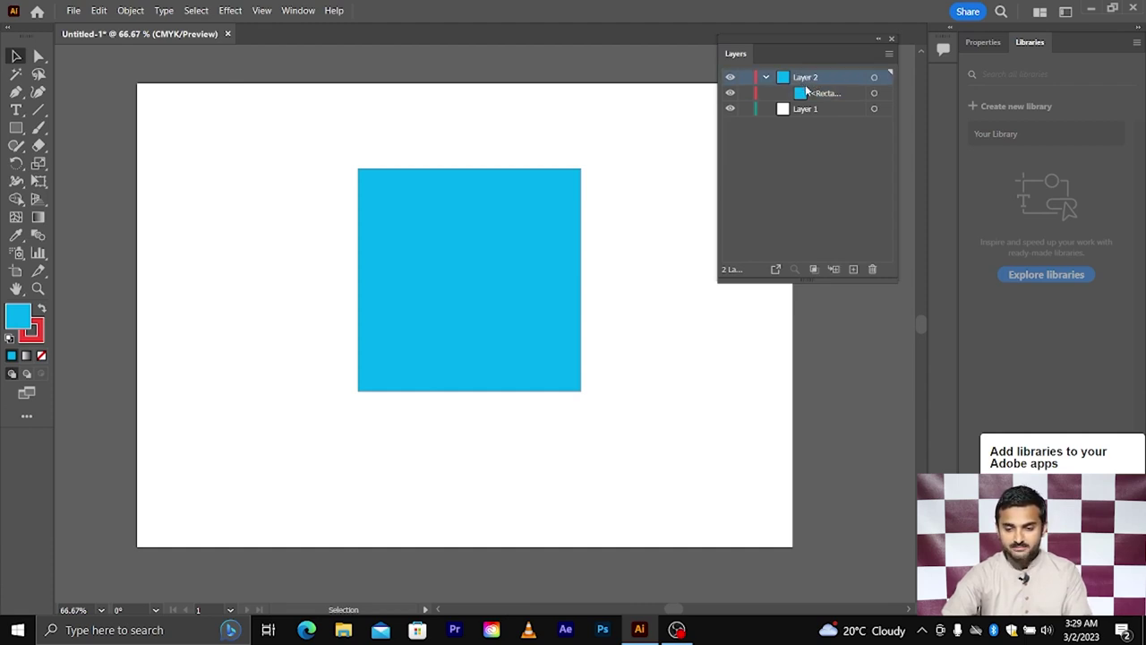
pyautogui.click(816, 94)
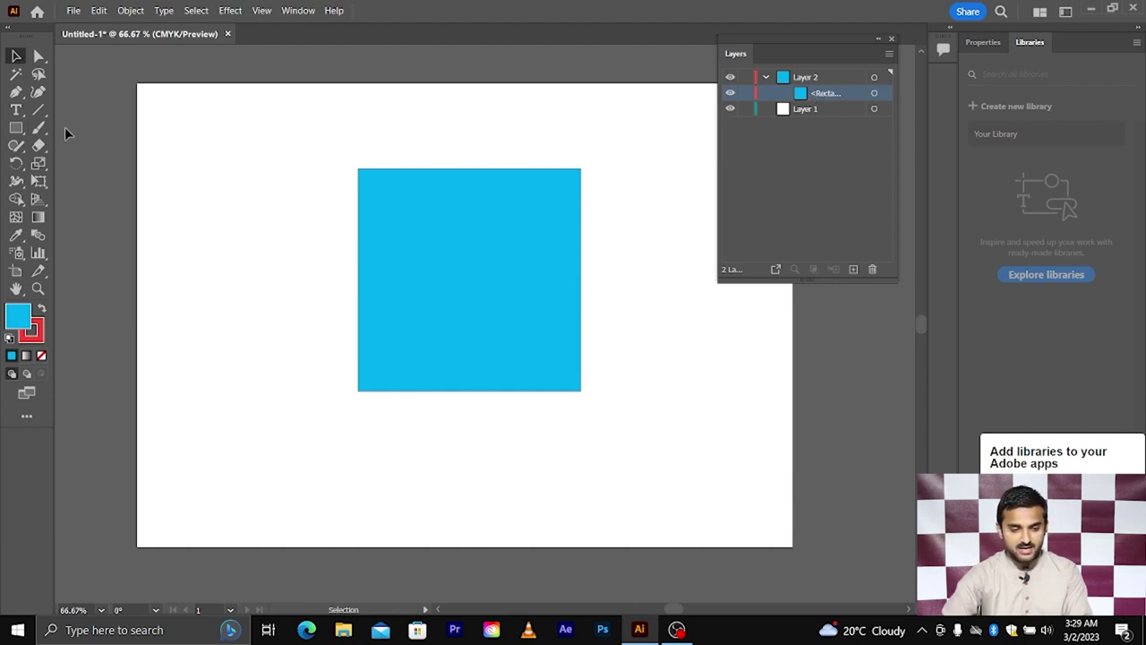
# - Draw nine more blue rectangles scattered around the central square on Layer 2
pyautogui.click(16, 127)
pyautogui.moveTo(206, 169); pyautogui.dragTo(309, 295)
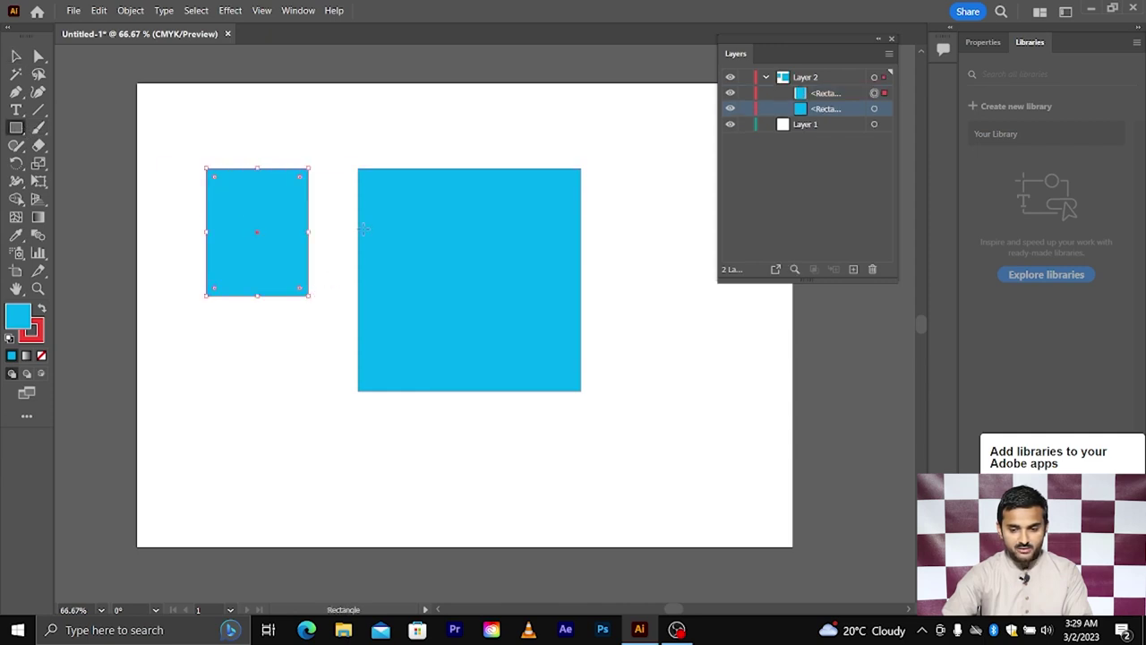
pyautogui.moveTo(353, 131); pyautogui.dragTo(606, 319)
pyautogui.moveTo(288, 391); pyautogui.dragTo(448, 496)
pyautogui.moveTo(530, 376); pyautogui.dragTo(641, 475)
pyautogui.moveTo(165, 349); pyautogui.dragTo(285, 446)
pyautogui.moveTo(165, 112); pyautogui.dragTo(286, 224)
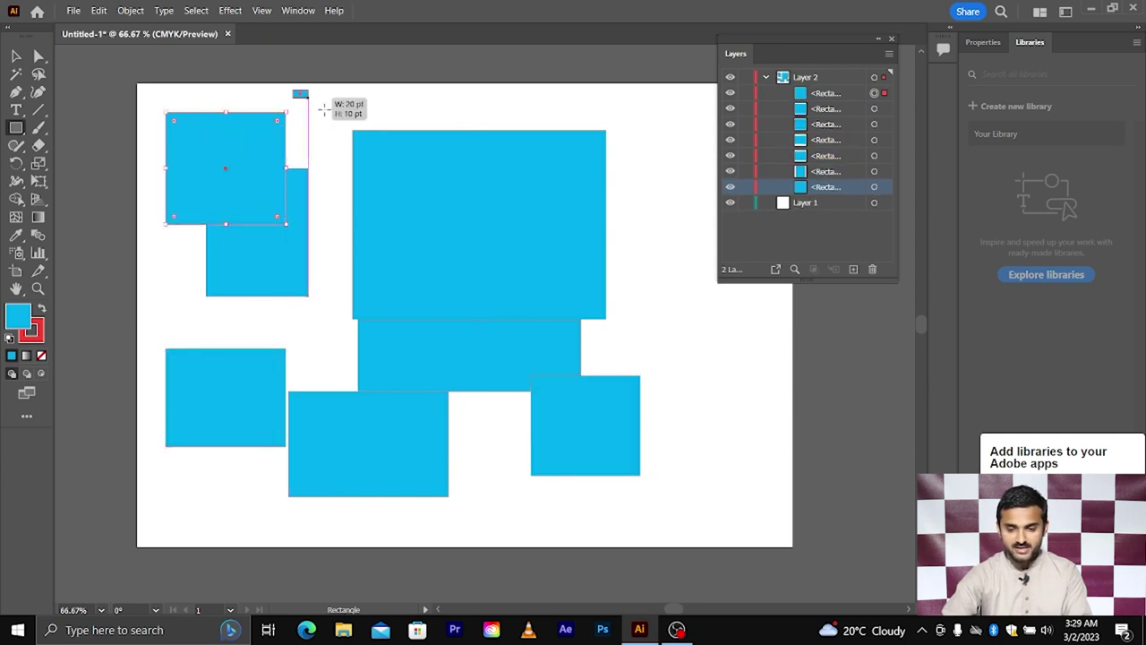
pyautogui.moveTo(324, 109); pyautogui.dragTo(470, 218)
pyautogui.moveTo(526, 87); pyautogui.dragTo(642, 252)
pyautogui.moveTo(644, 301)
pyautogui.mouseDown()
pyautogui.moveTo(699, 391)
pyautogui.moveTo(640, 474)
pyautogui.mouseUp()
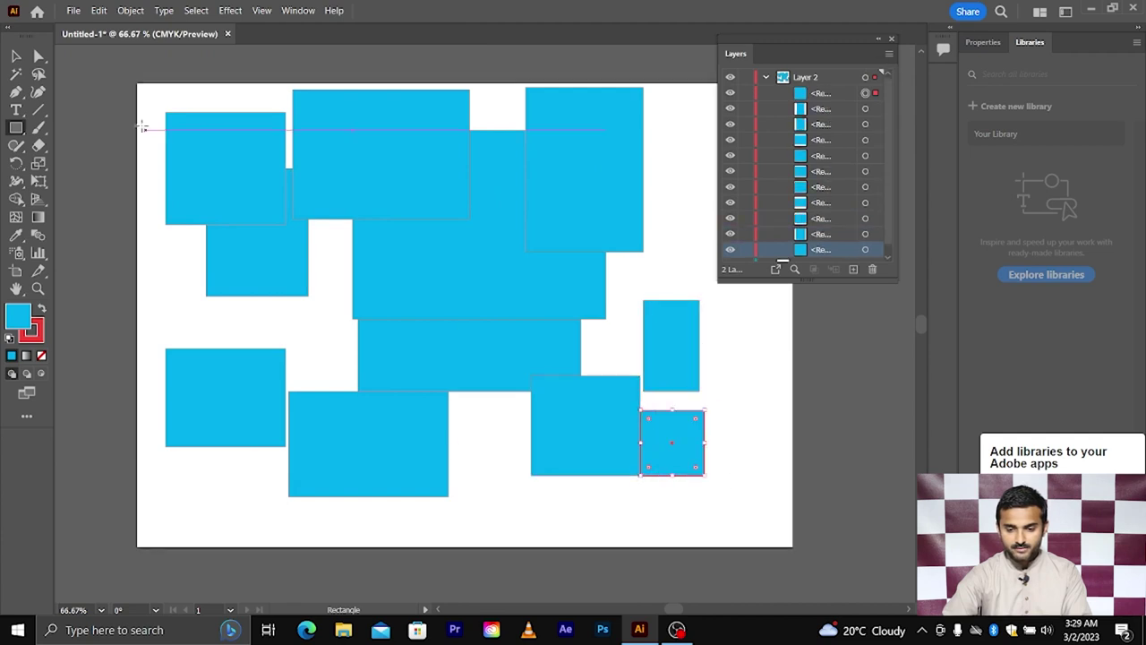
# - Select all the rectangles and delete them, leaving the artboard blank
pyautogui.press('v')
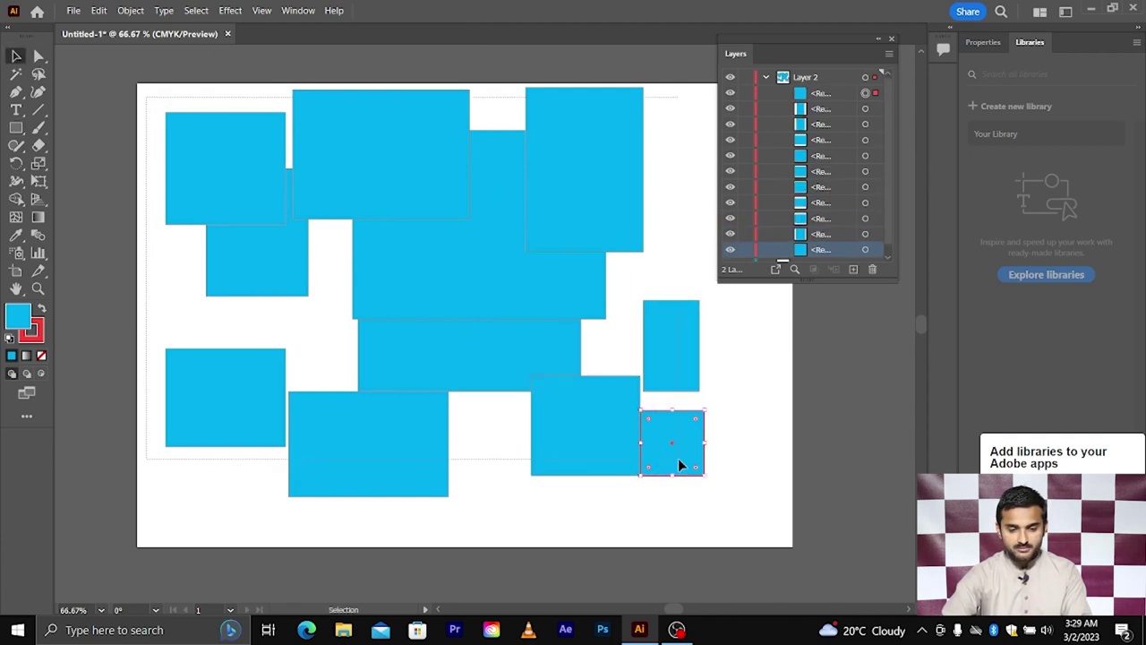
pyautogui.hotkey('ctrl', 'a')
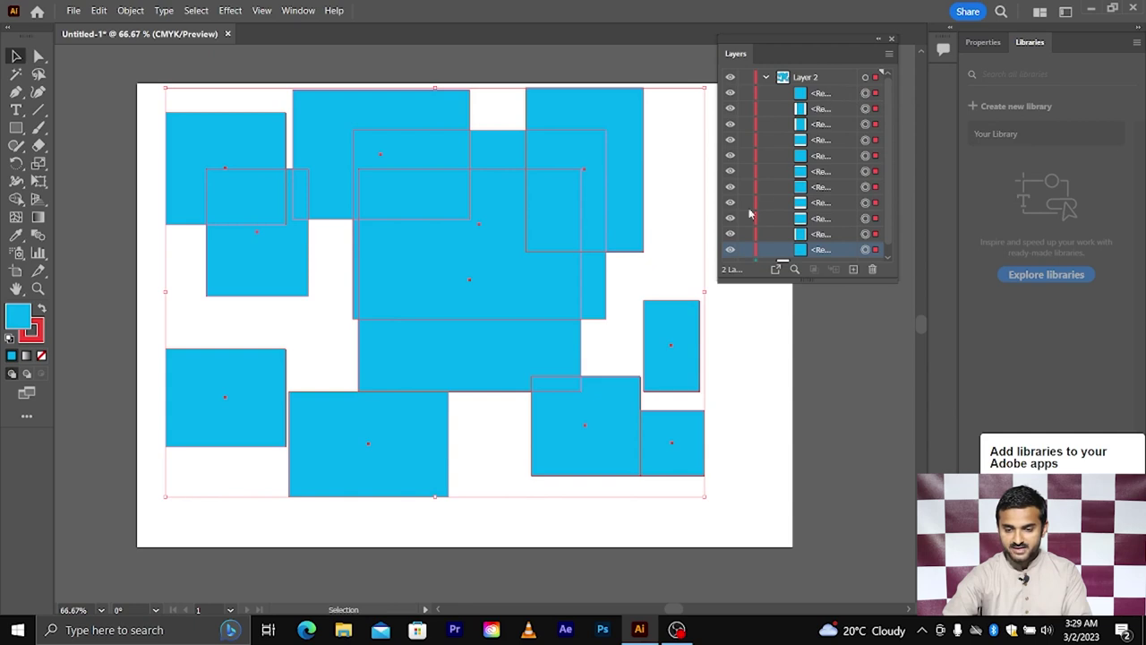
pyautogui.press('Delete')
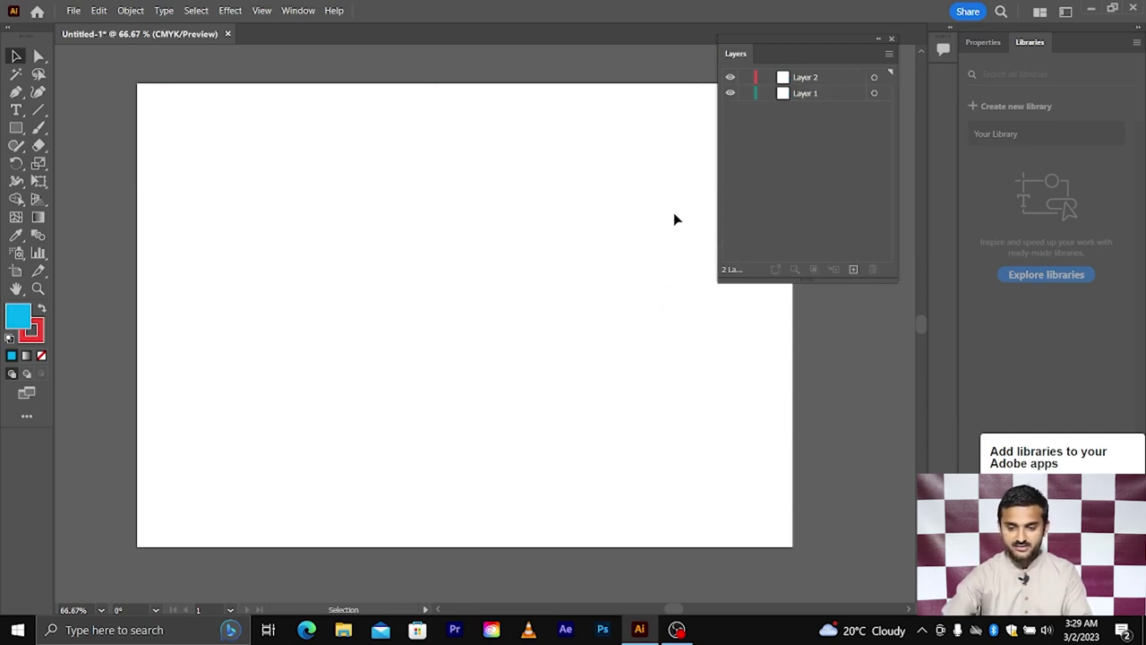
# - Draw a cyan square and duplicate it twice to the right with Alt+Shift-drag and Ctrl+D
pyautogui.click(17, 127)
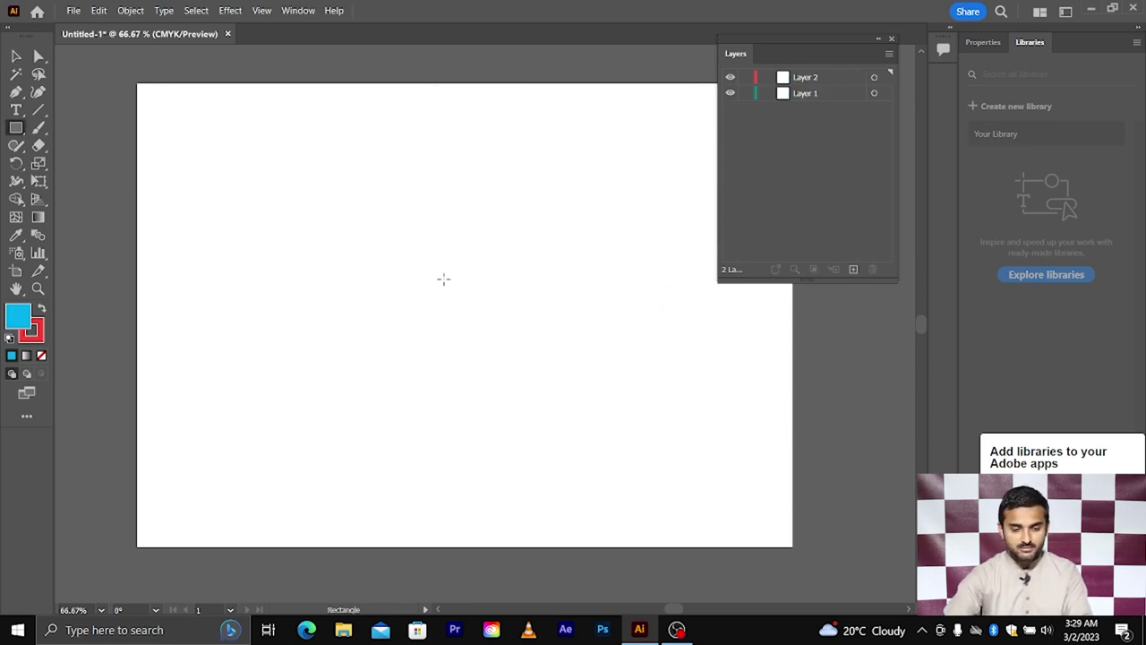
pyautogui.moveTo(352, 267); pyautogui.dragTo(409, 324)
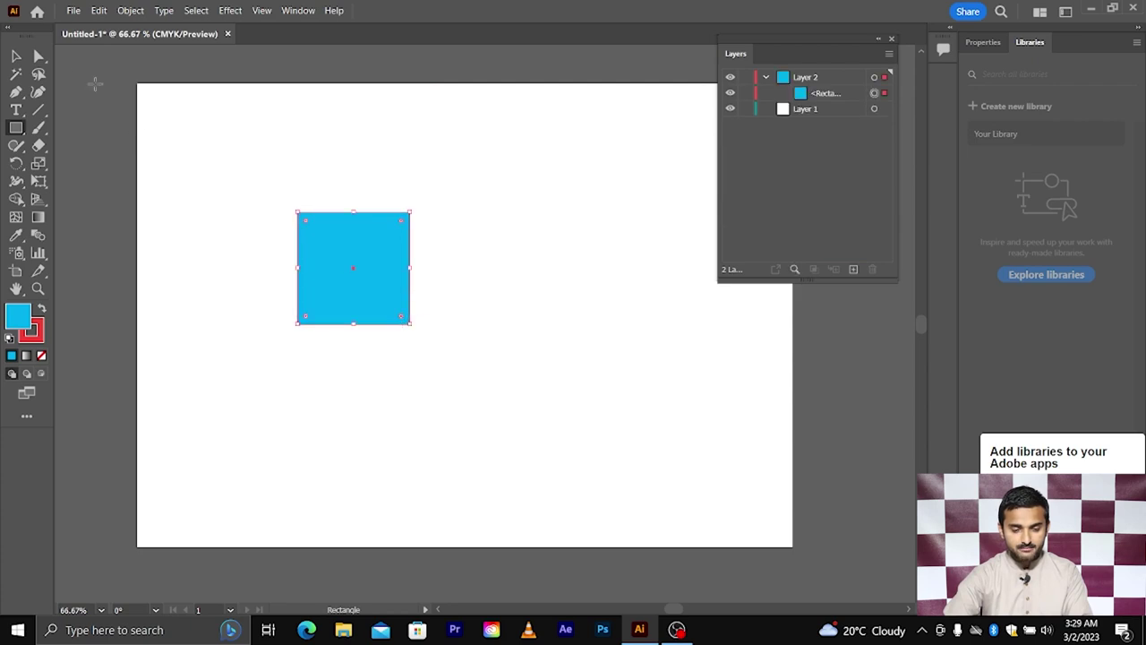
pyautogui.click(16, 55)
pyautogui.click(340, 190)
pyautogui.moveTo(338, 279); pyautogui.dragTo(463, 281)
pyautogui.hotkey('ctrl', 'd')
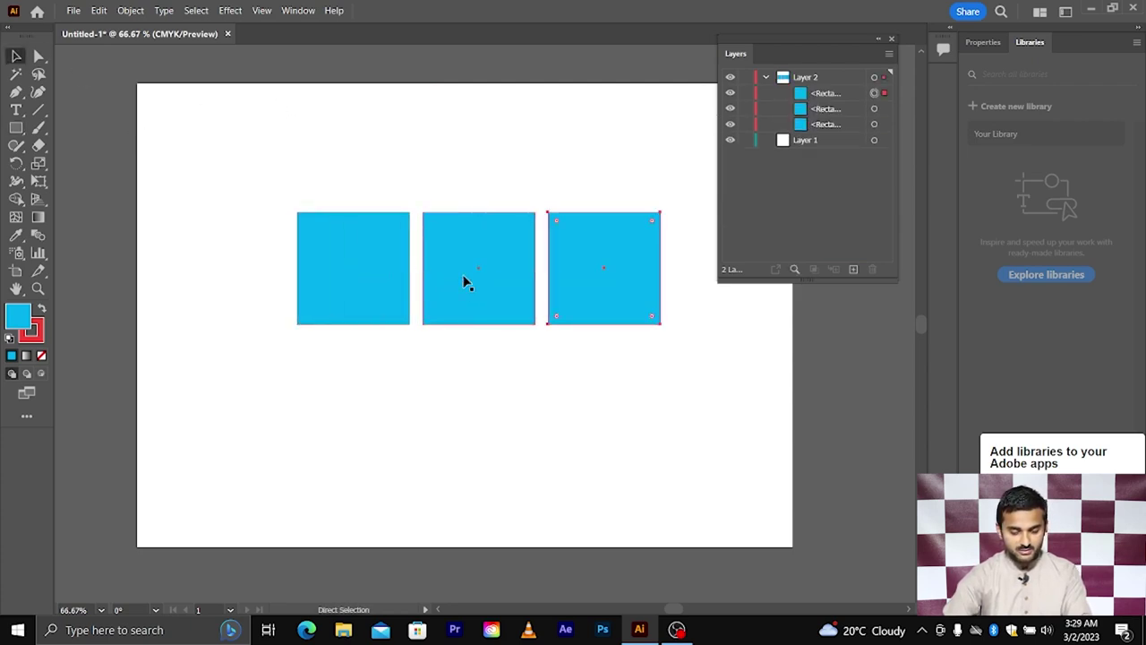
# - Move the three squares into place together, then check each square and Layer 2's rectangle entries
pyautogui.moveTo(328, 179); pyautogui.dragTo(593, 330)
pyautogui.moveTo(600, 287); pyautogui.dragTo(548, 312)
pyautogui.click(546, 411)
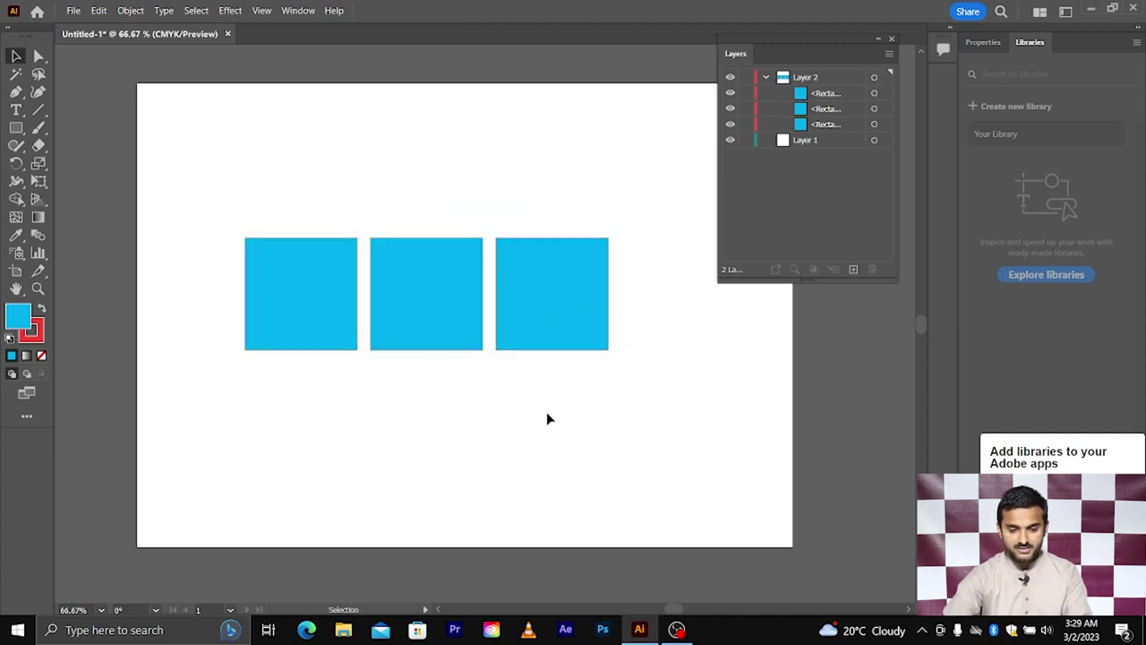
pyautogui.click(327, 277)
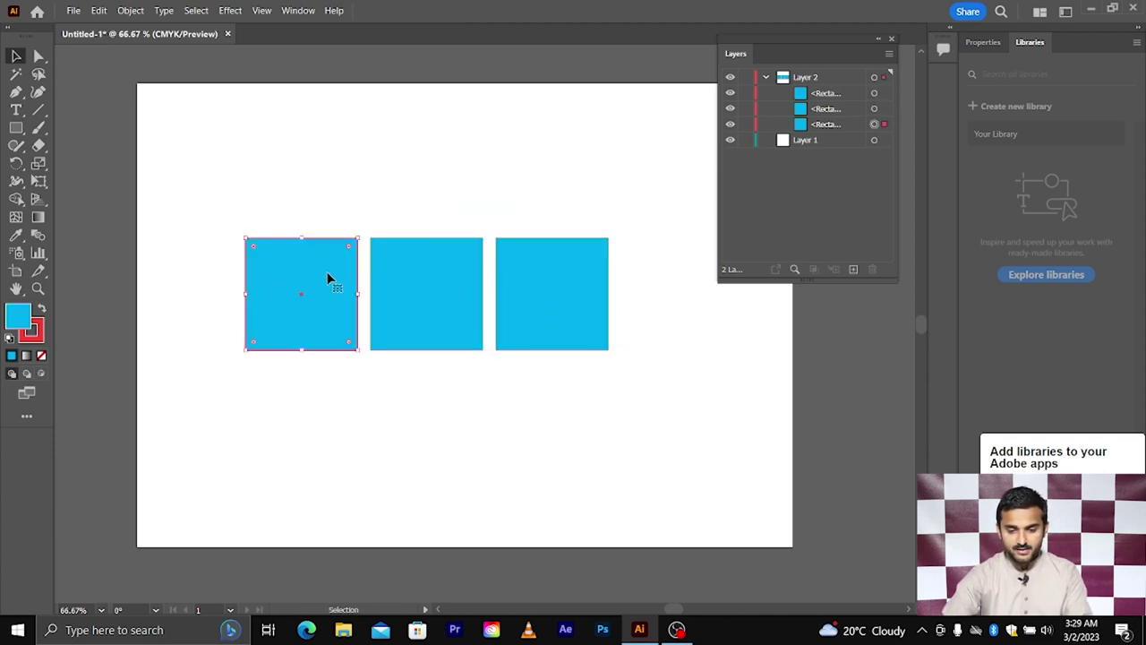
pyautogui.click(417, 273)
pyautogui.click(542, 263)
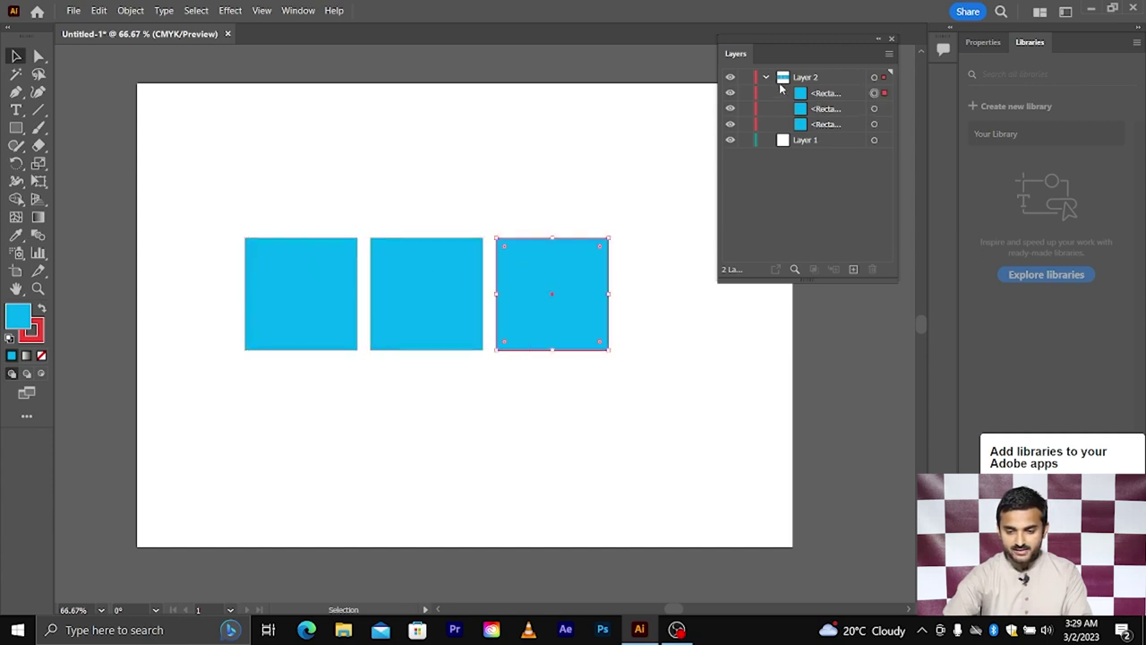
pyautogui.click(766, 78)
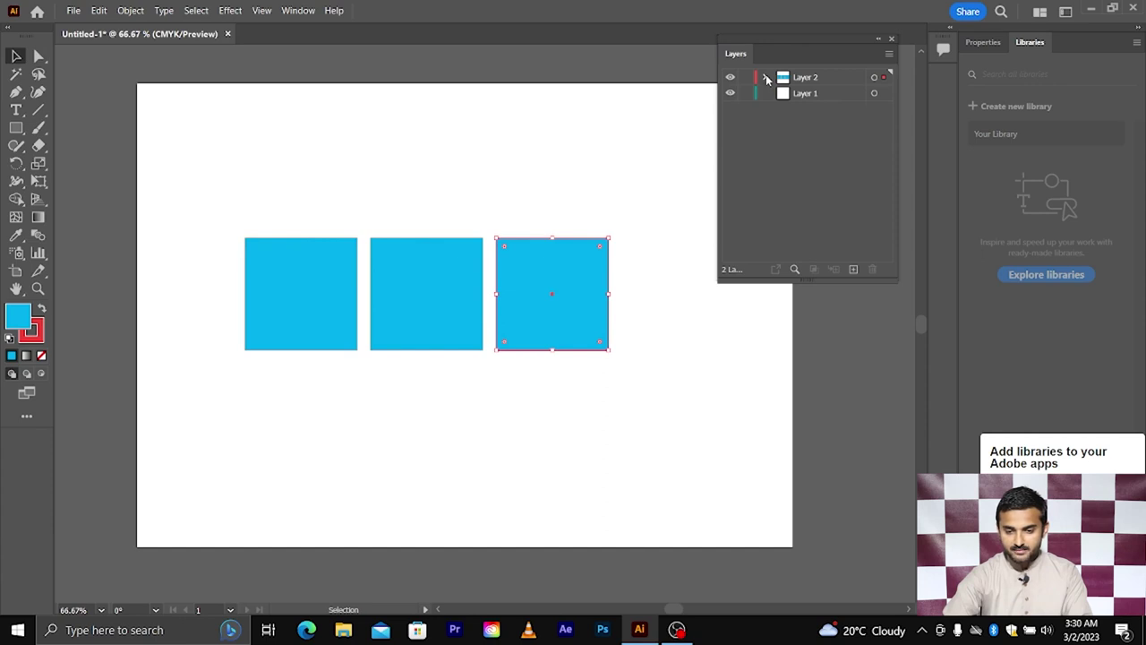
pyautogui.click(767, 77)
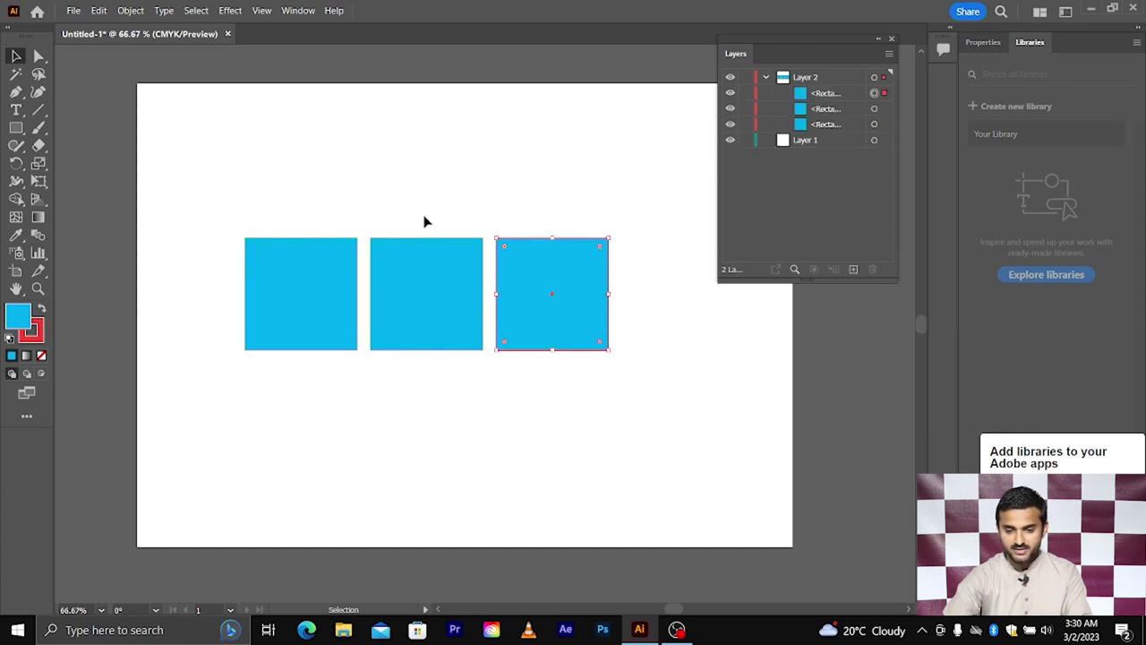
pyautogui.click(366, 217)
# - Select the left, right, and middle squares individually via their Layers panel target circles
pyautogui.moveTo(421, 188); pyautogui.dragTo(436, 393)
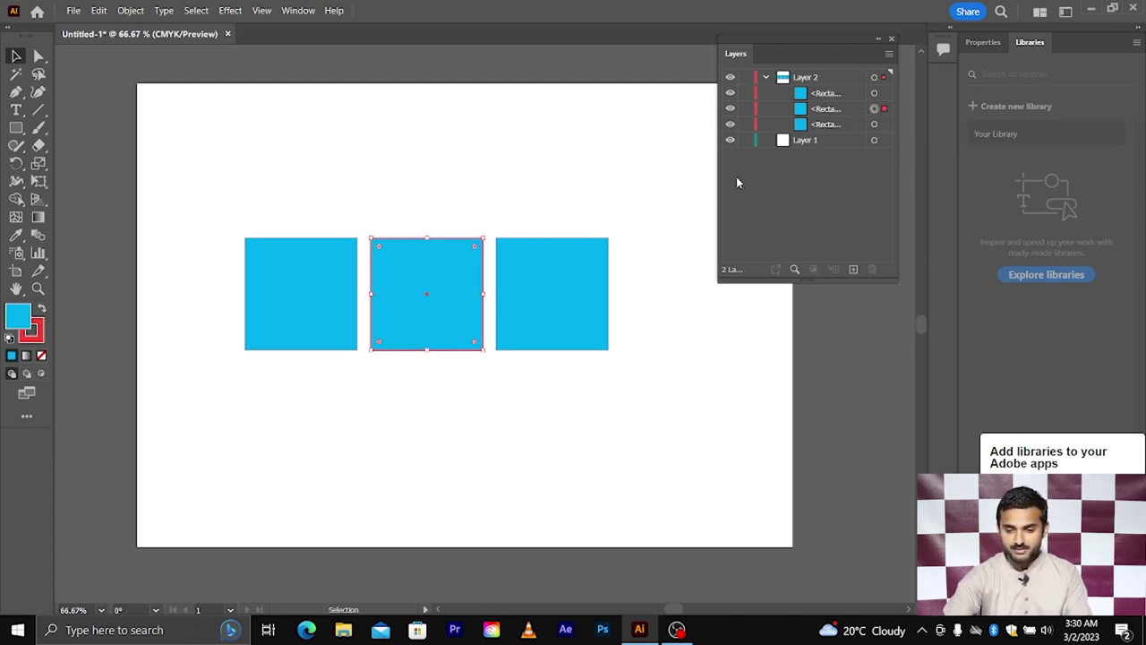
pyautogui.click(874, 125)
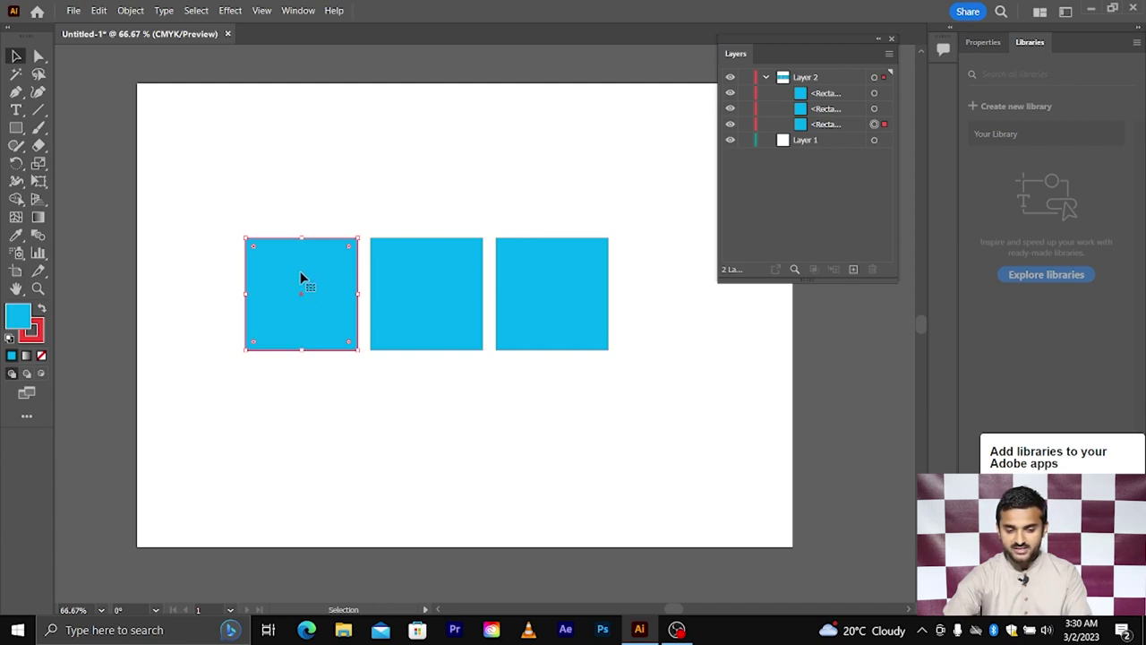
pyautogui.click(873, 94)
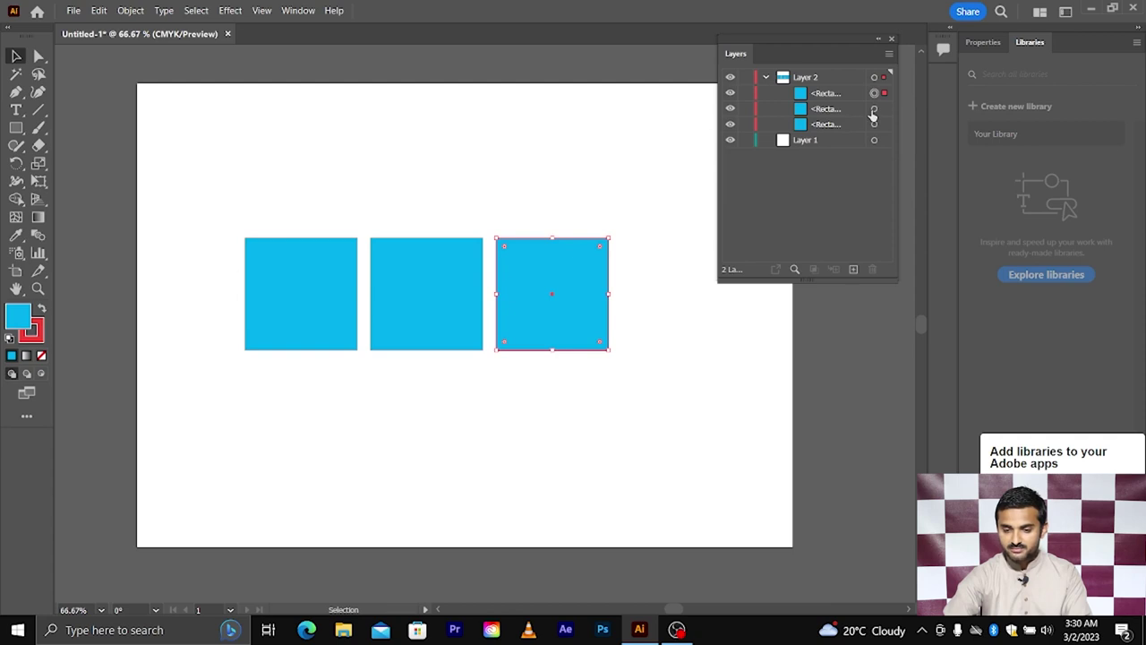
pyautogui.click(873, 110)
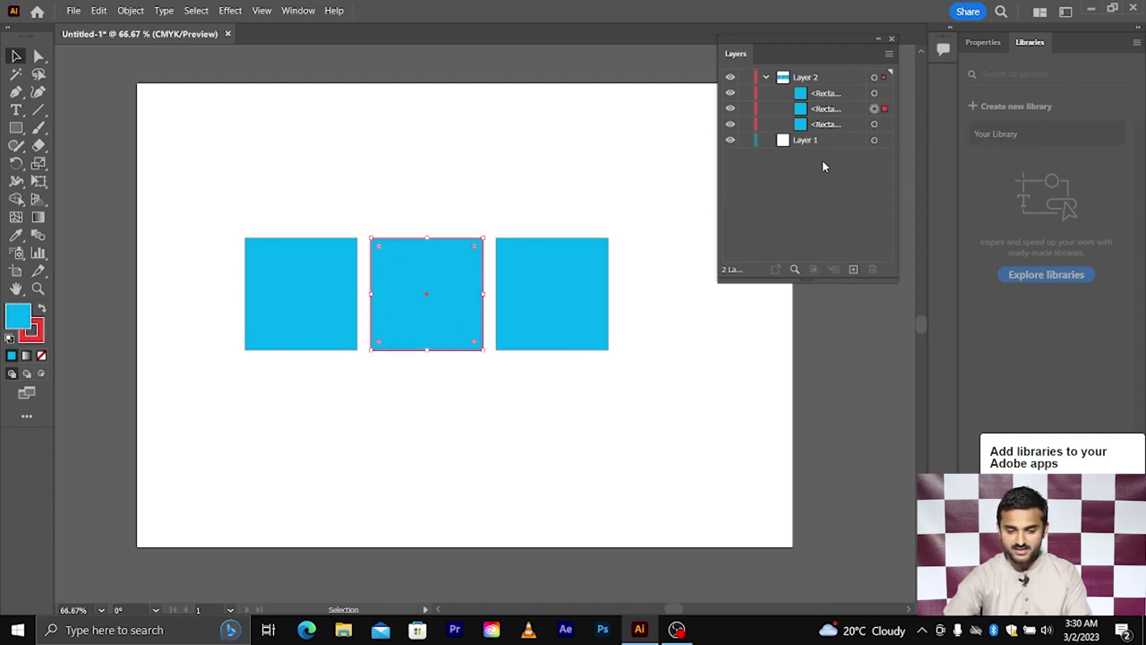
pyautogui.click(873, 125)
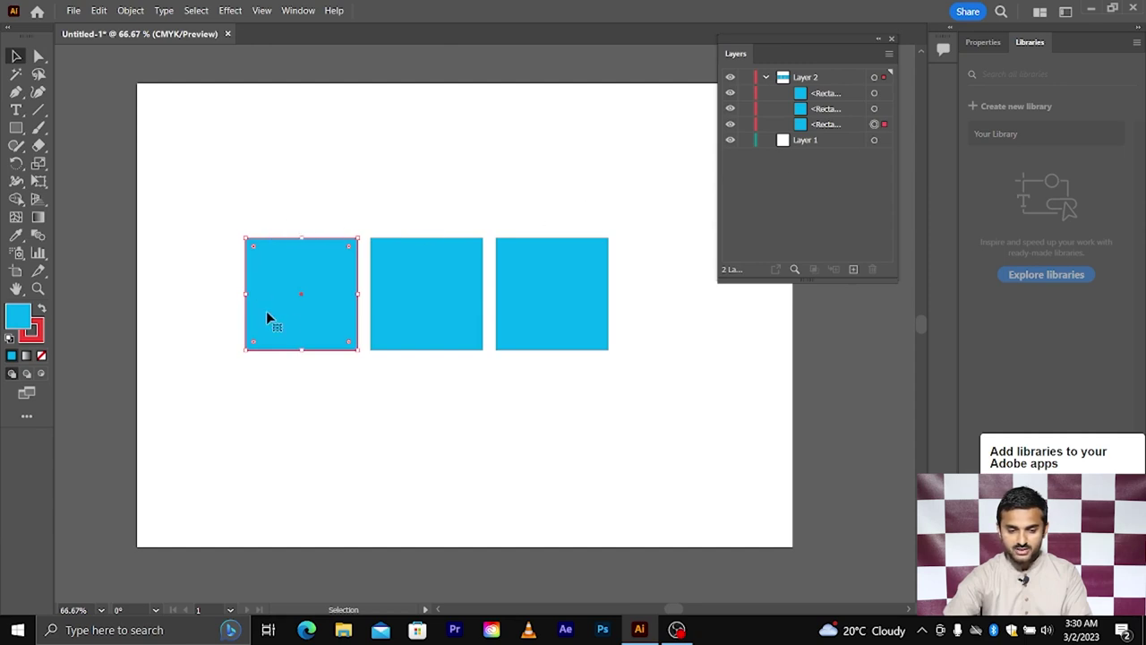
# - Select all three squares together via Layer 2's target circle and again by marquee
pyautogui.click(767, 78)
pyautogui.click(801, 79)
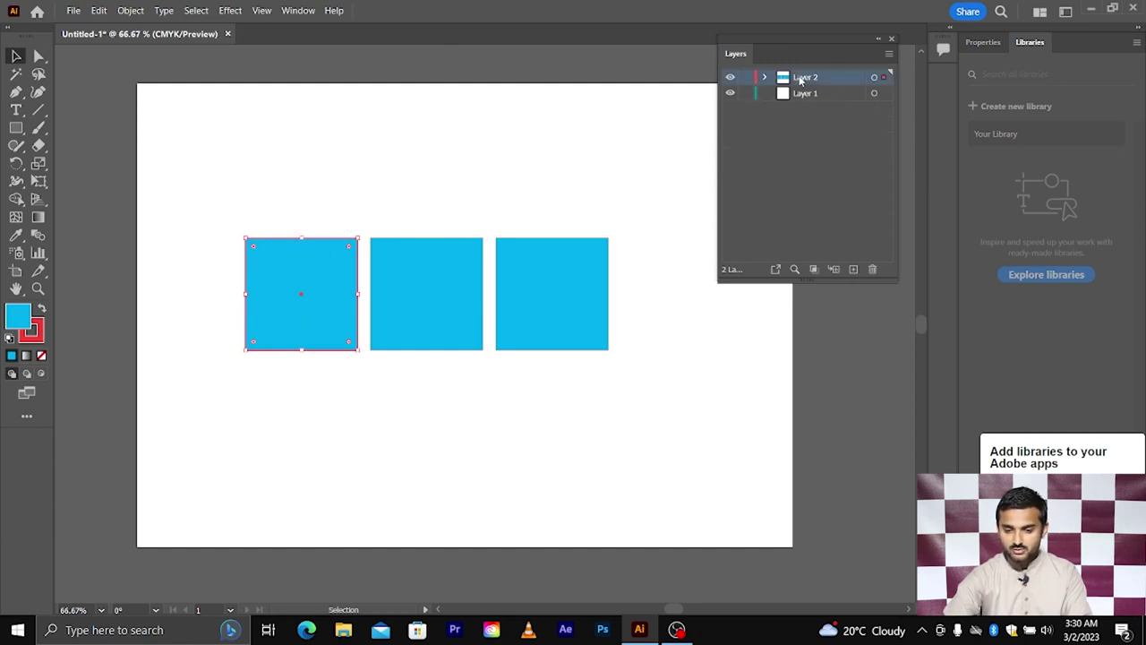
pyautogui.click(875, 79)
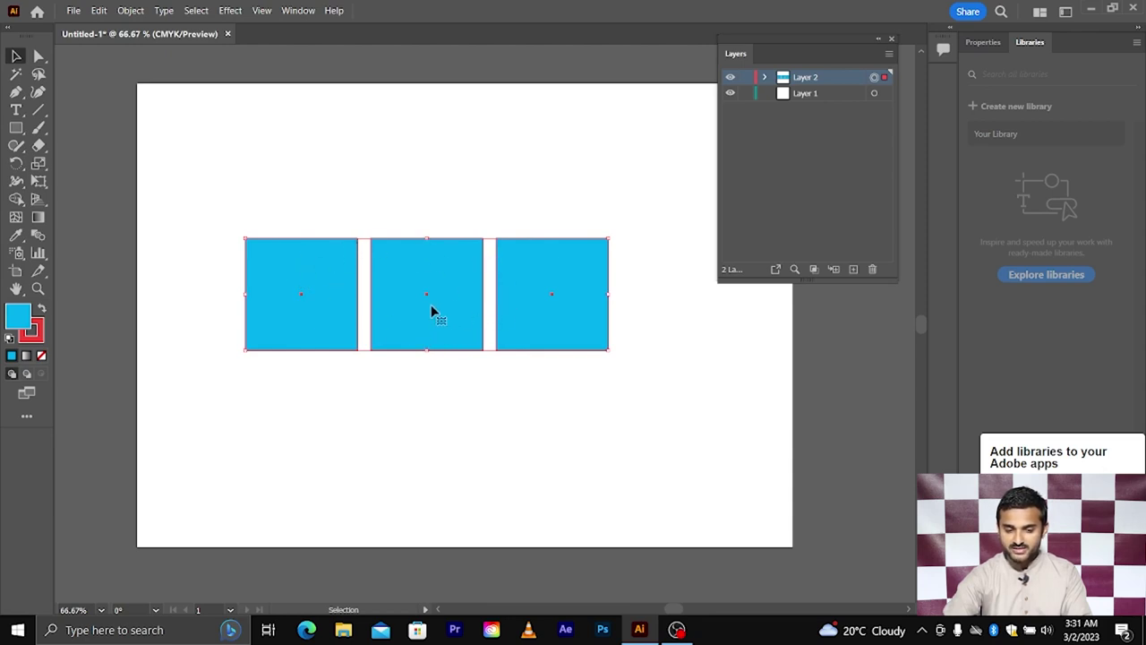
pyautogui.click(764, 77)
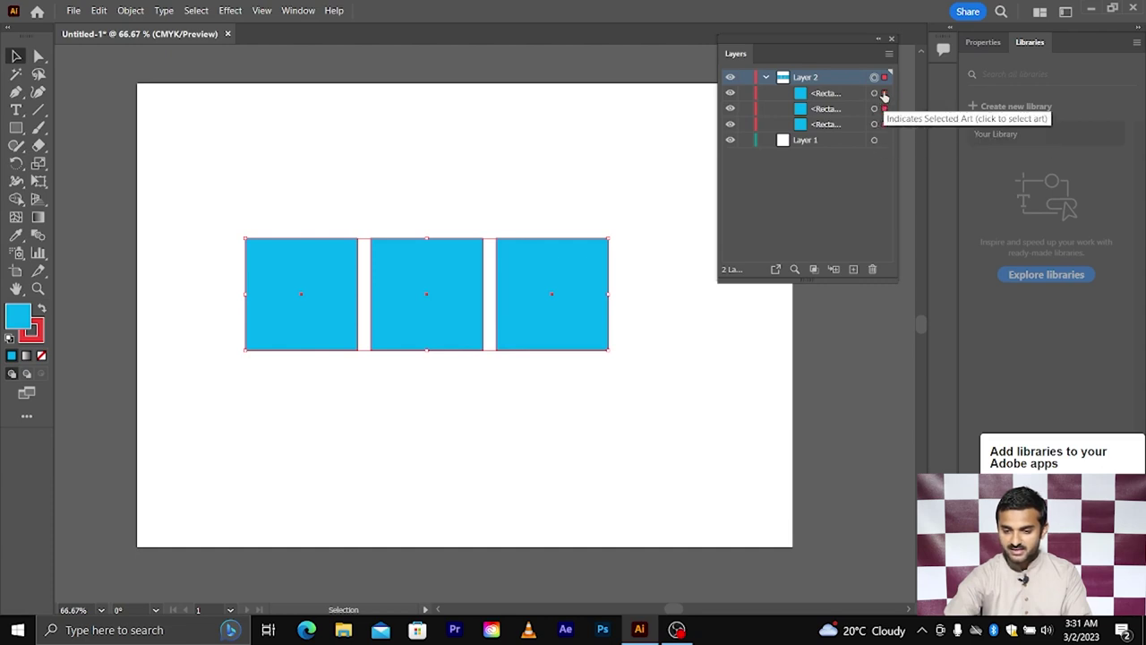
pyautogui.click(764, 77)
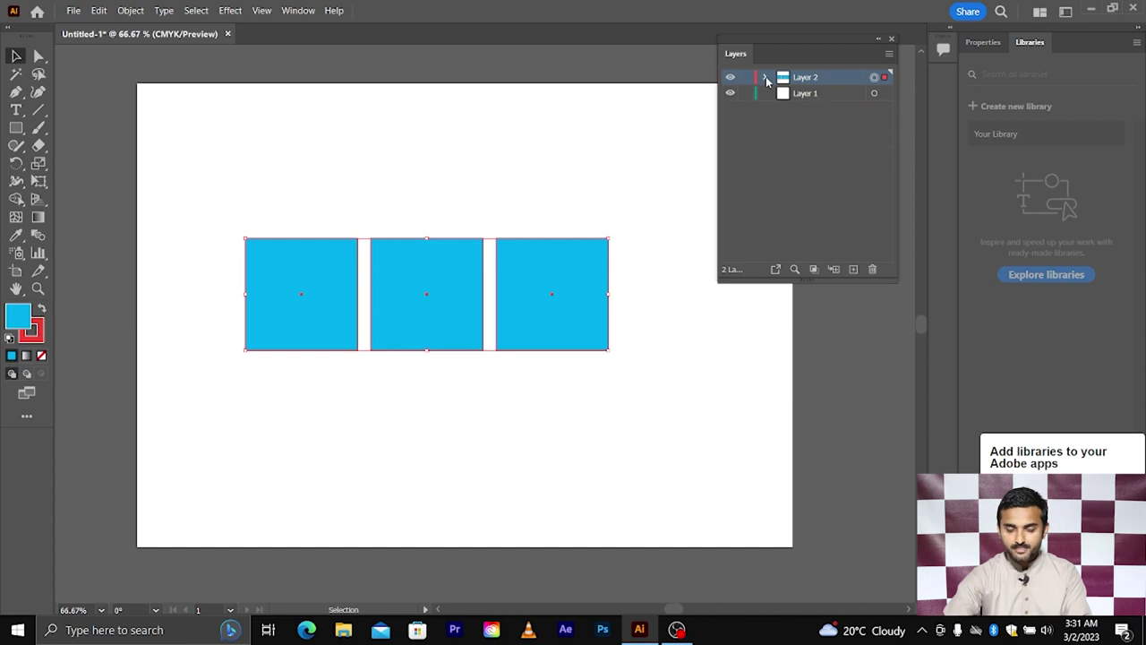
pyautogui.click(452, 130)
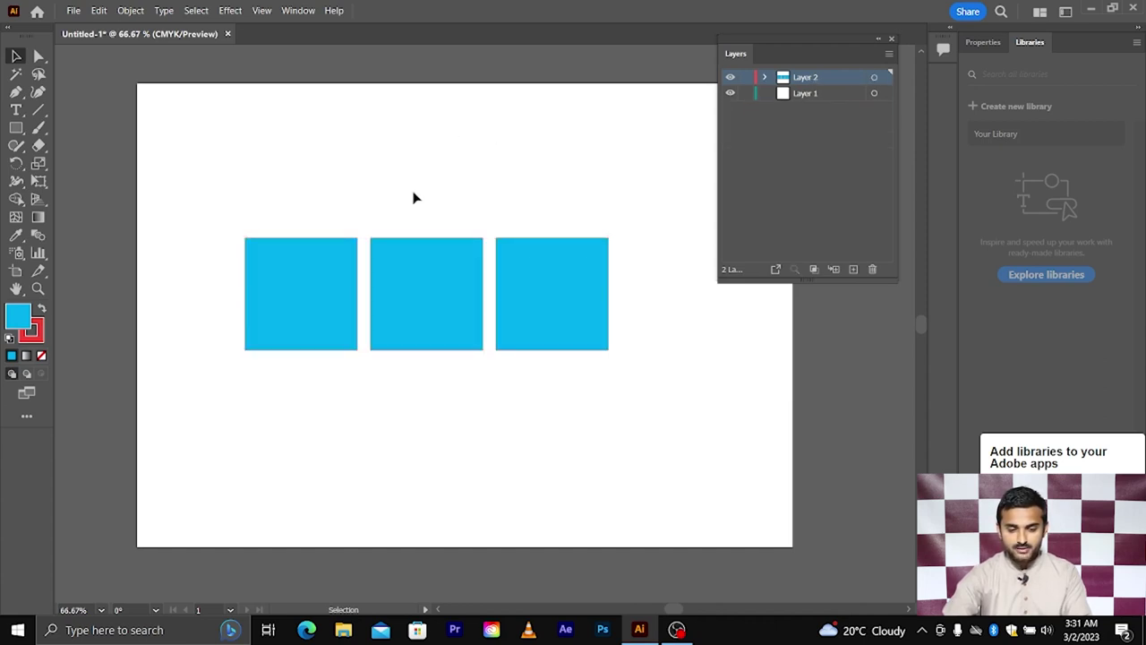
pyautogui.moveTo(285, 191); pyautogui.dragTo(550, 354)
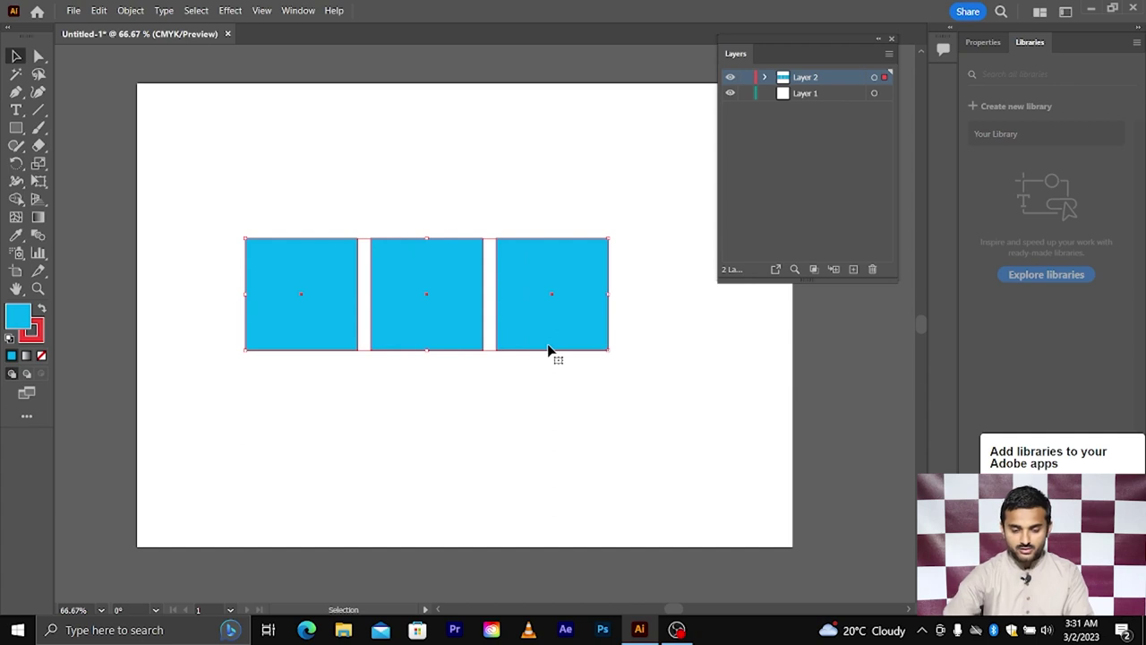
# - Delete the three cyan squares and remove Layer 1
pyautogui.press('Delete')
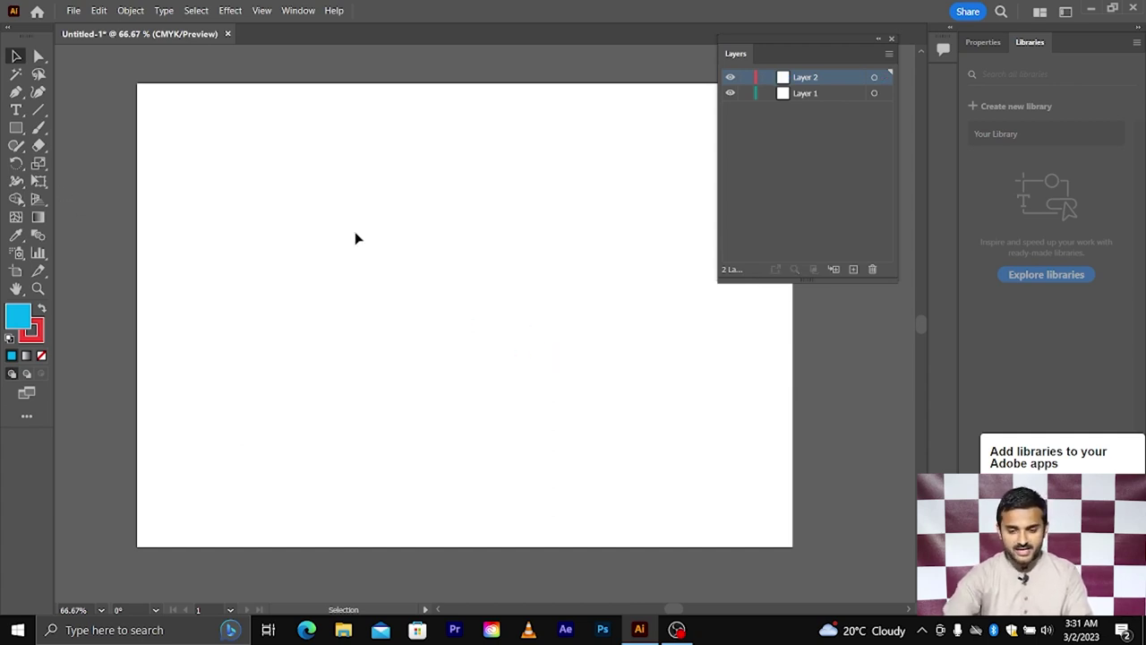
pyautogui.click(810, 93)
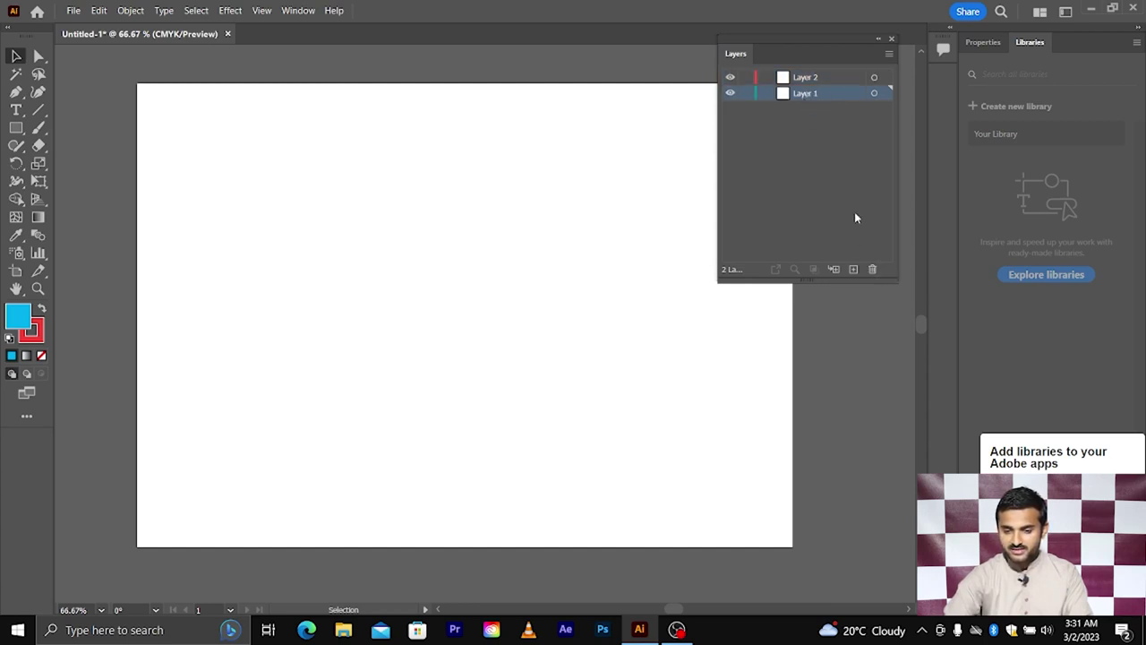
pyautogui.click(870, 269)
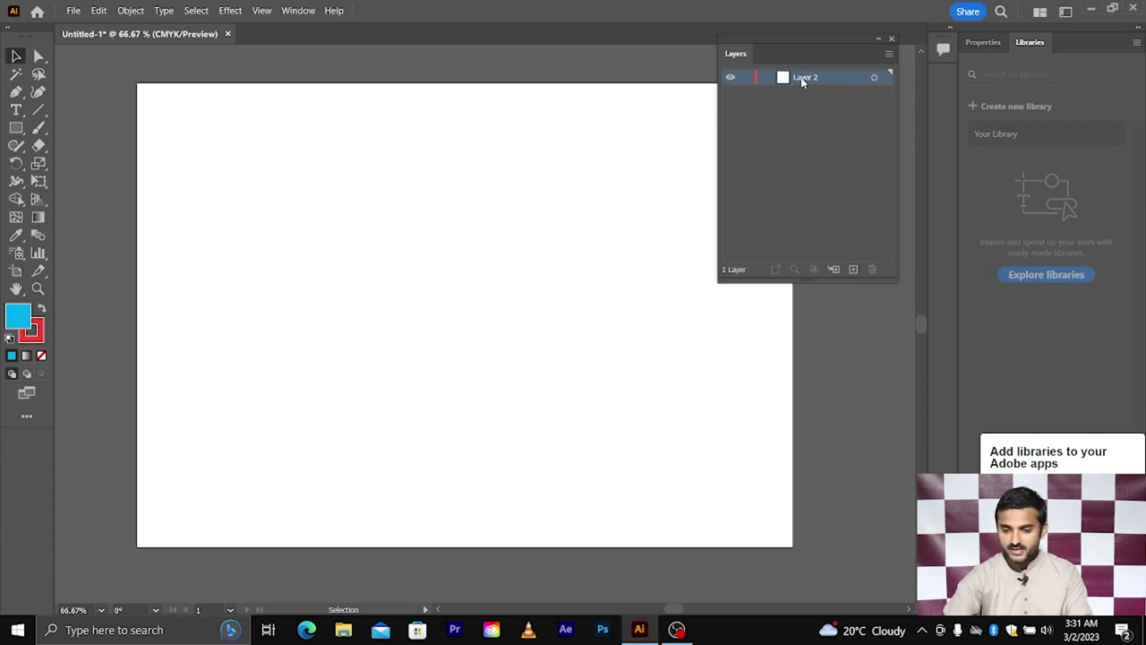
# - Add Layer 3, delete the old Layer 2, and create a new Layer 2 above Layer 3
pyautogui.click(855, 269)
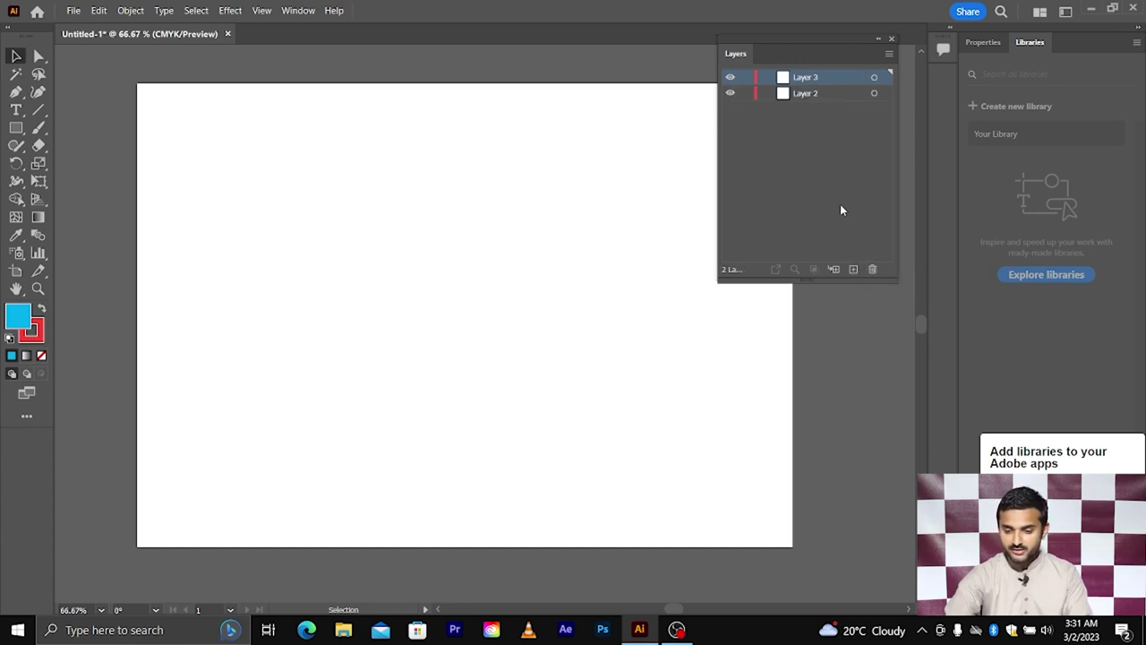
pyautogui.click(806, 95)
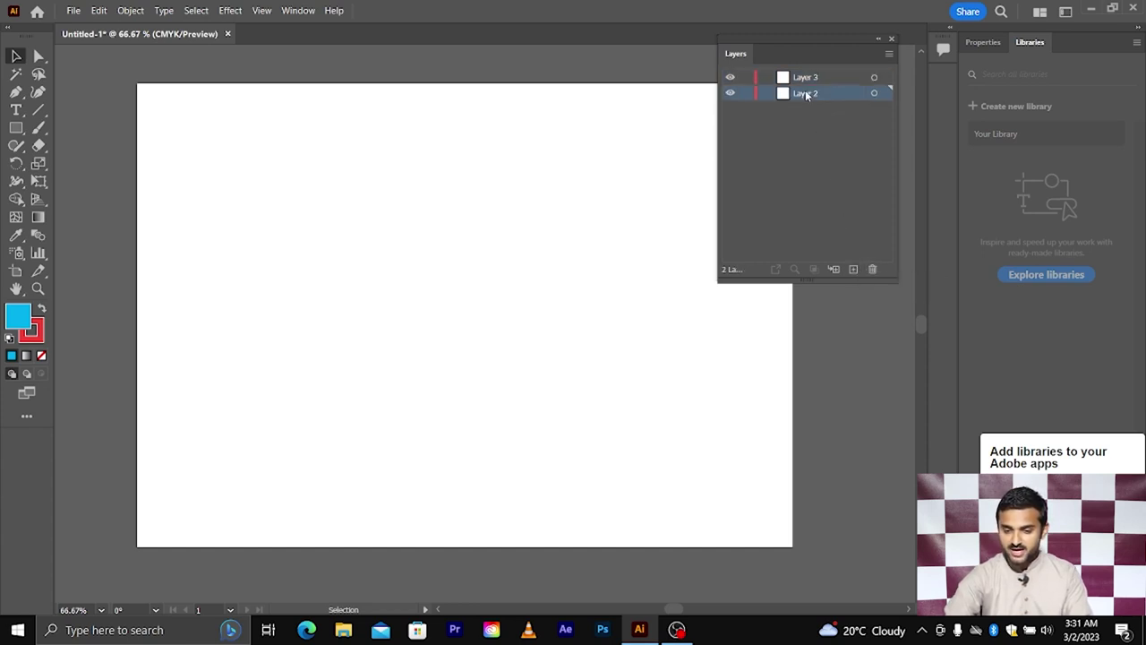
pyautogui.click(872, 269)
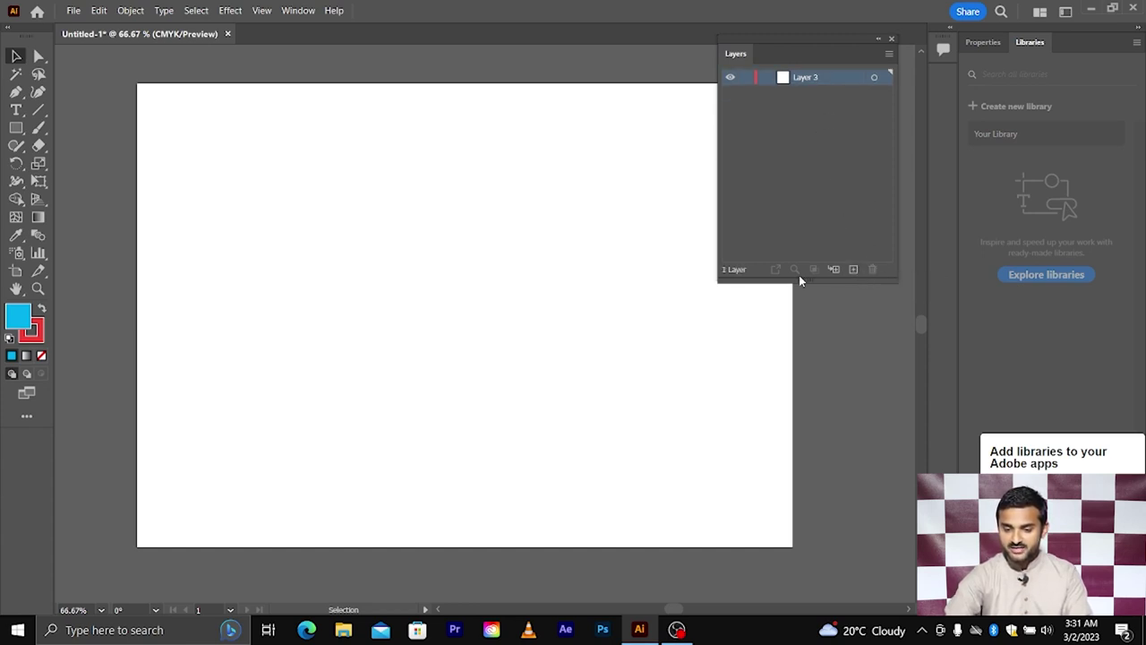
pyautogui.click(853, 269)
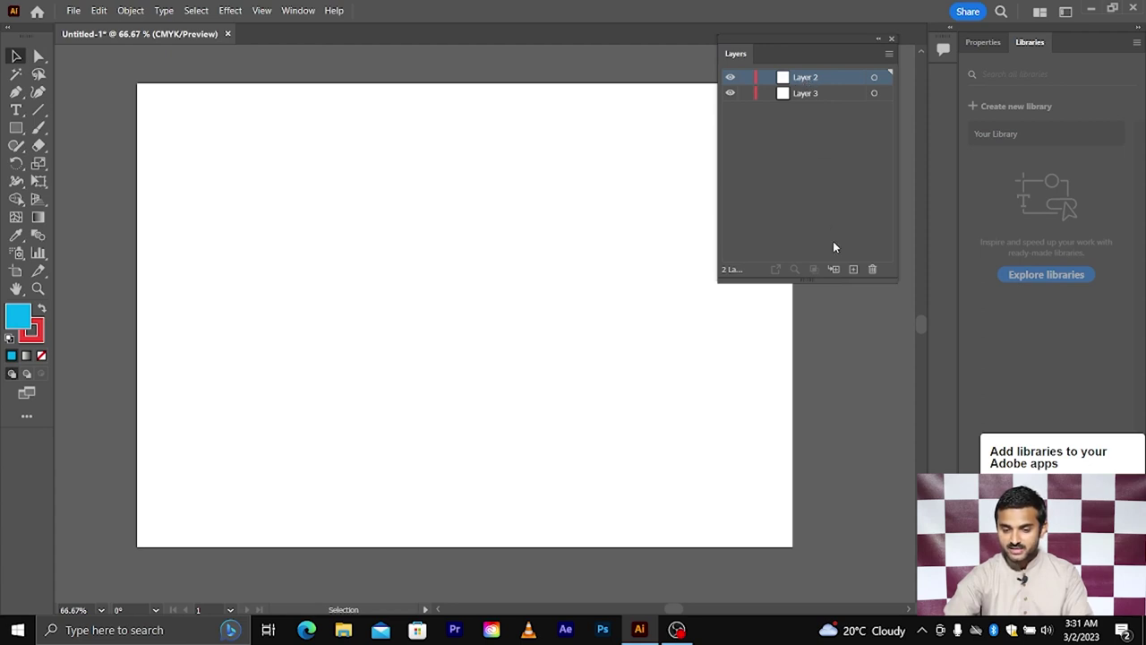
# - Add three nested sublayers inside Layer 2, starting with Layer 4, and select them
pyautogui.click(834, 270)
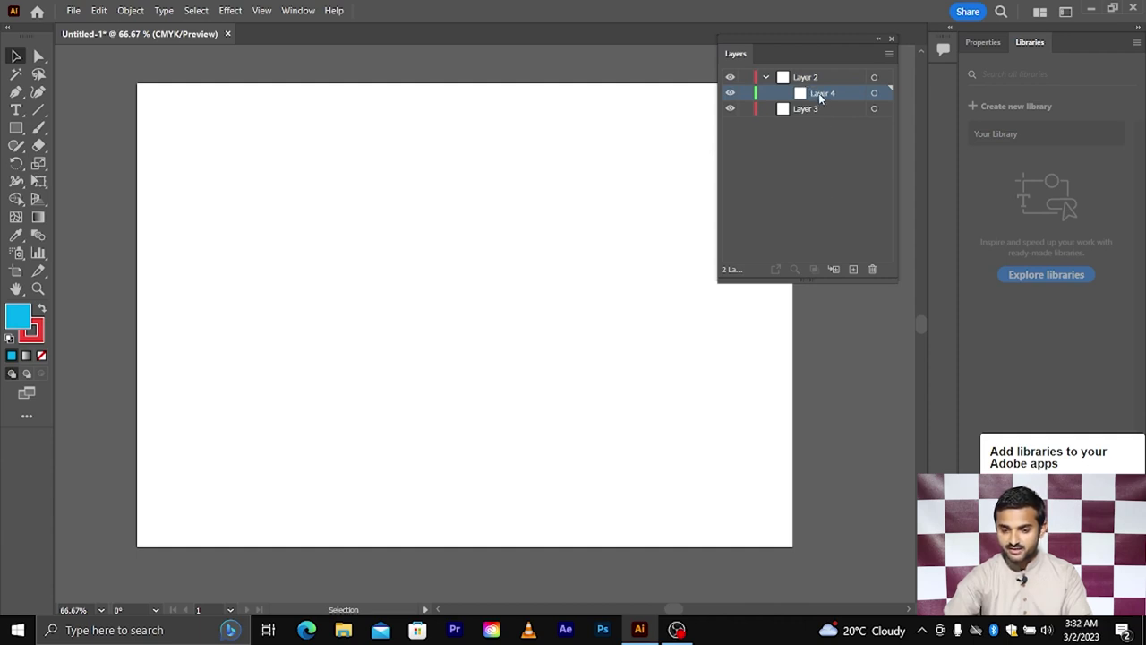
pyautogui.click(834, 270)
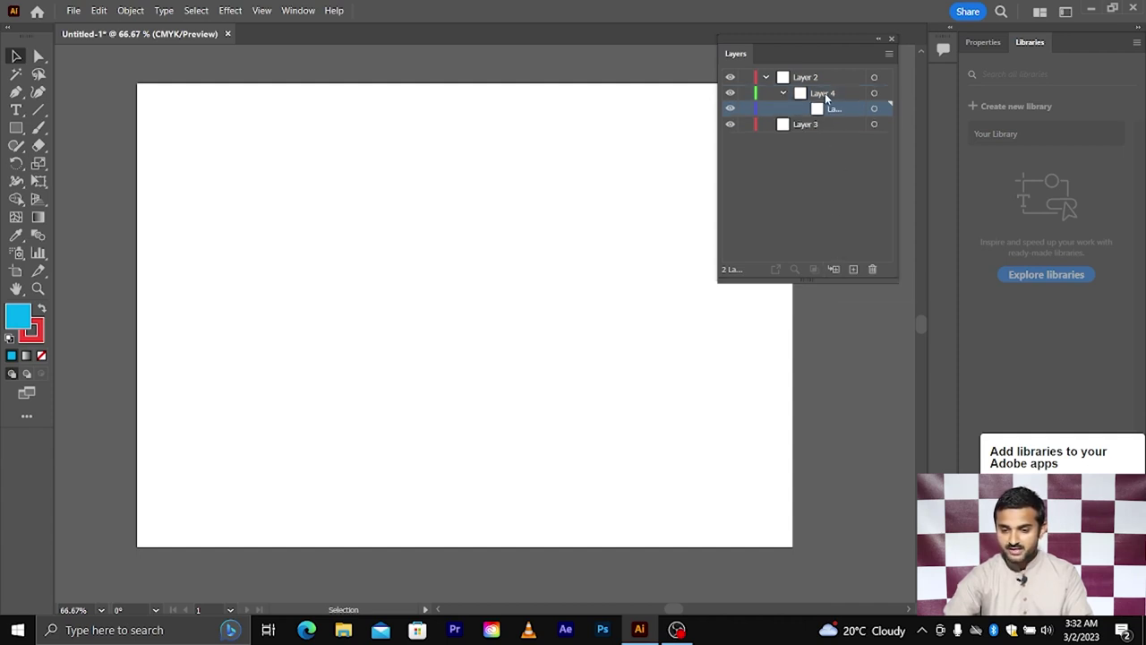
pyautogui.click(833, 270)
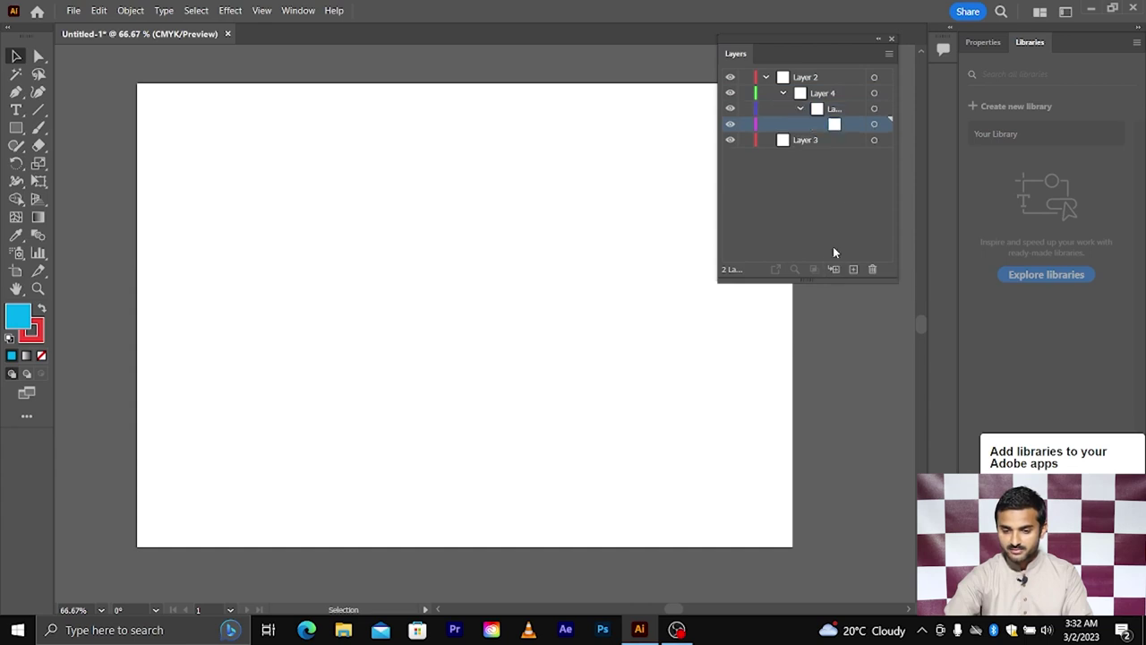
pyautogui.click(838, 110)
pyautogui.click(843, 124)
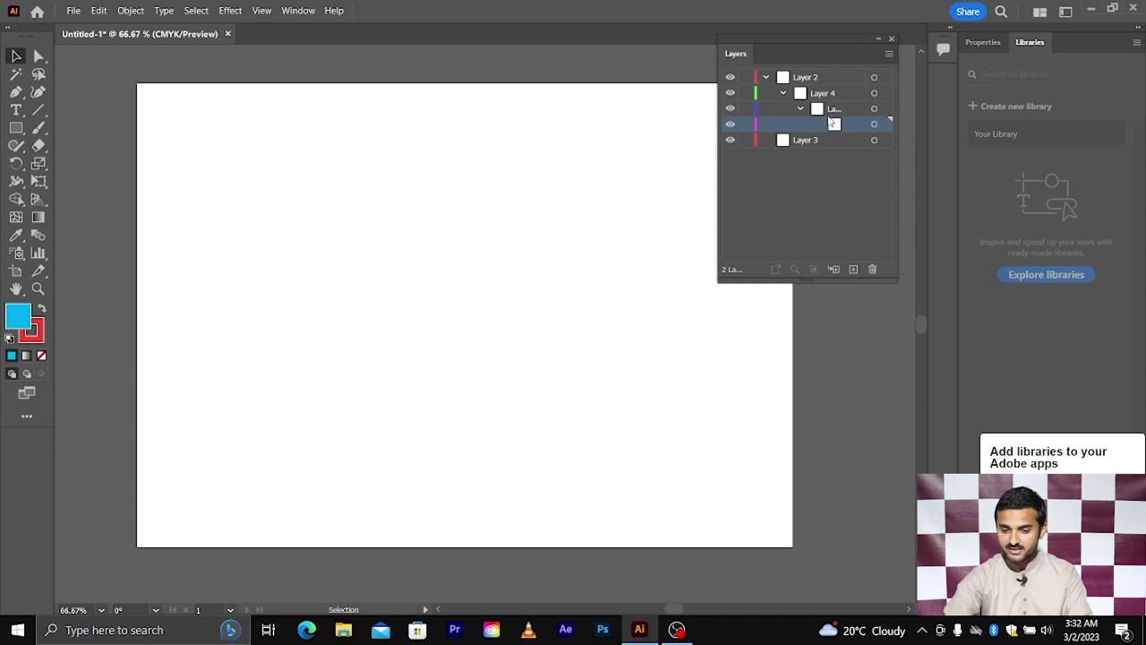
# - Delete Layer 2 with all its sublayers and create a fresh empty layer above Layer 3
pyautogui.click(813, 79)
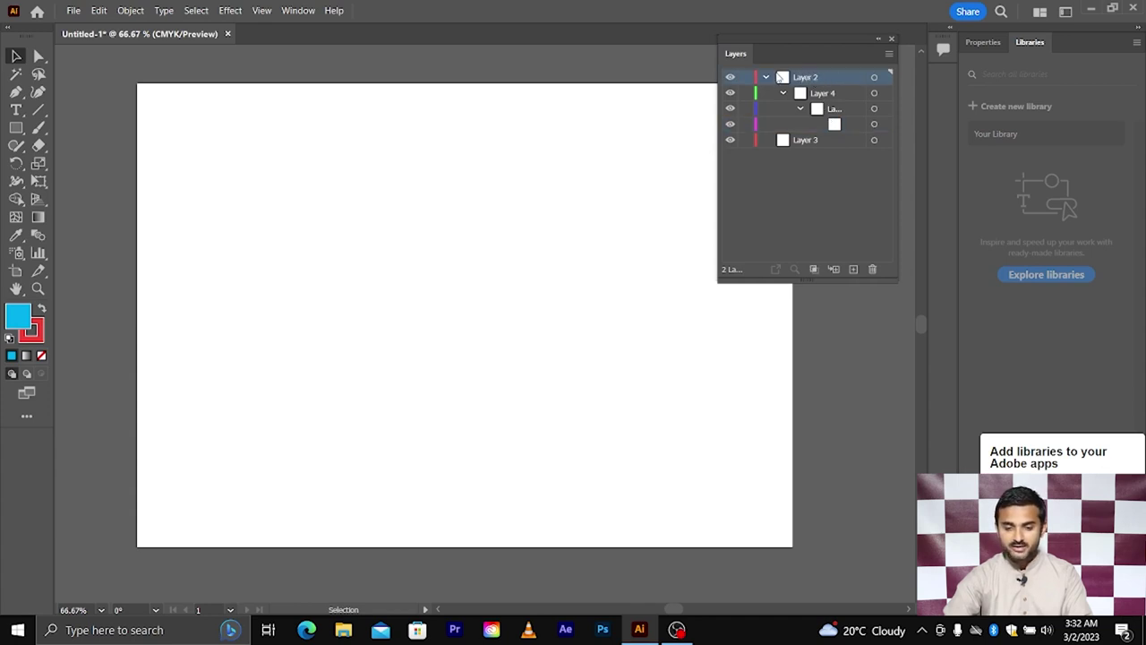
pyautogui.click(765, 79)
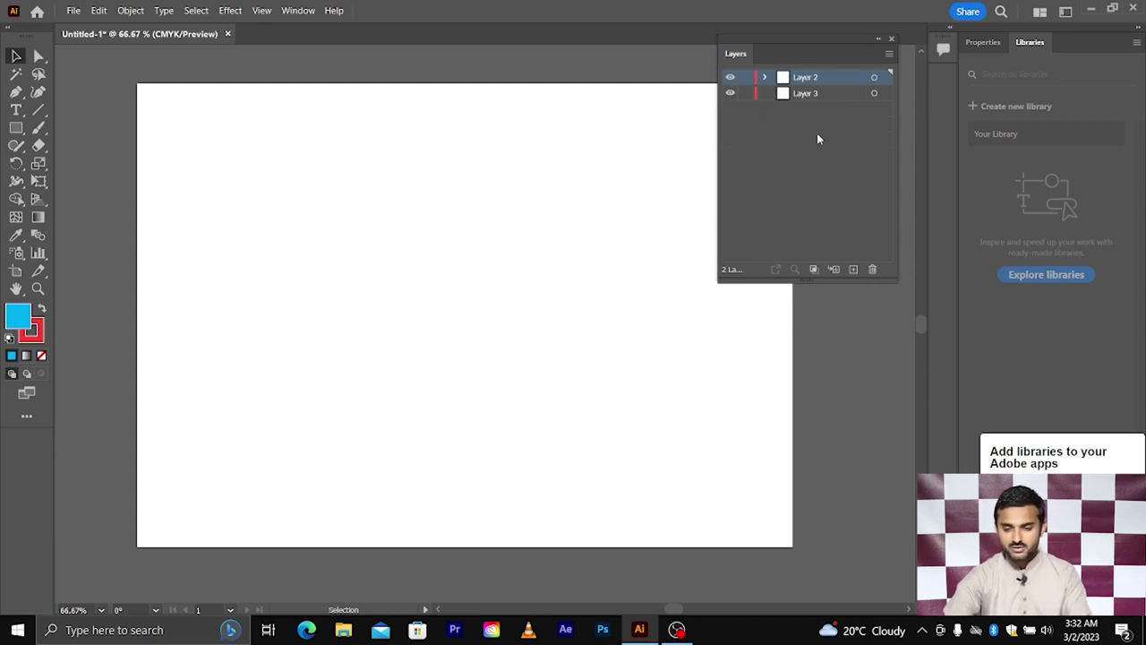
pyautogui.click(871, 269)
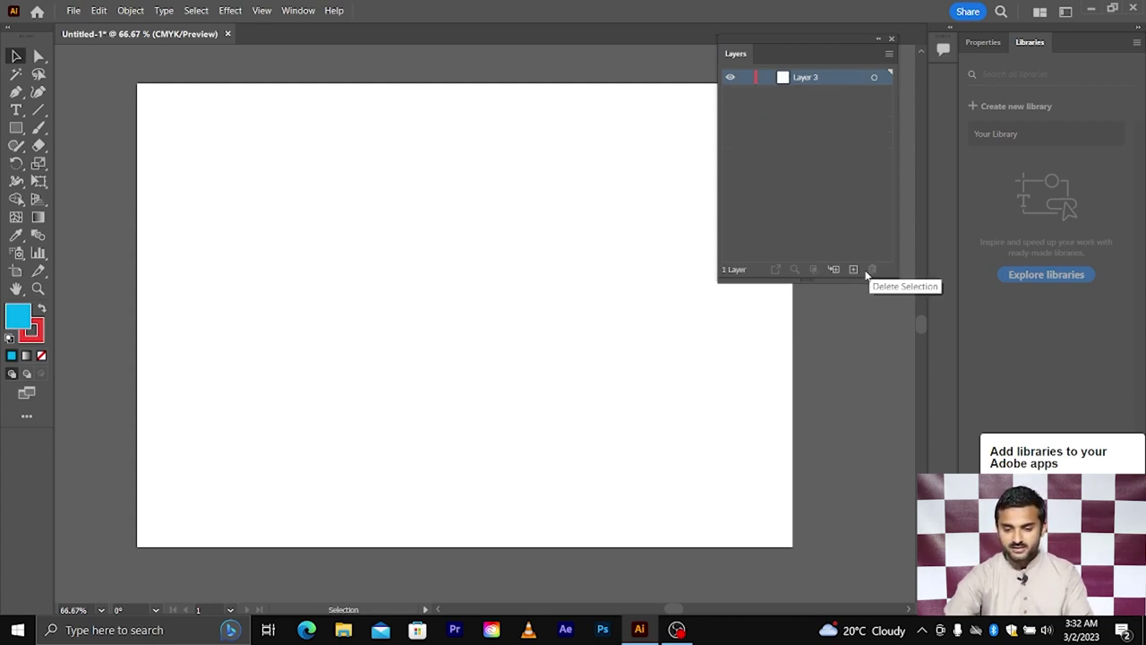
pyautogui.click(853, 269)
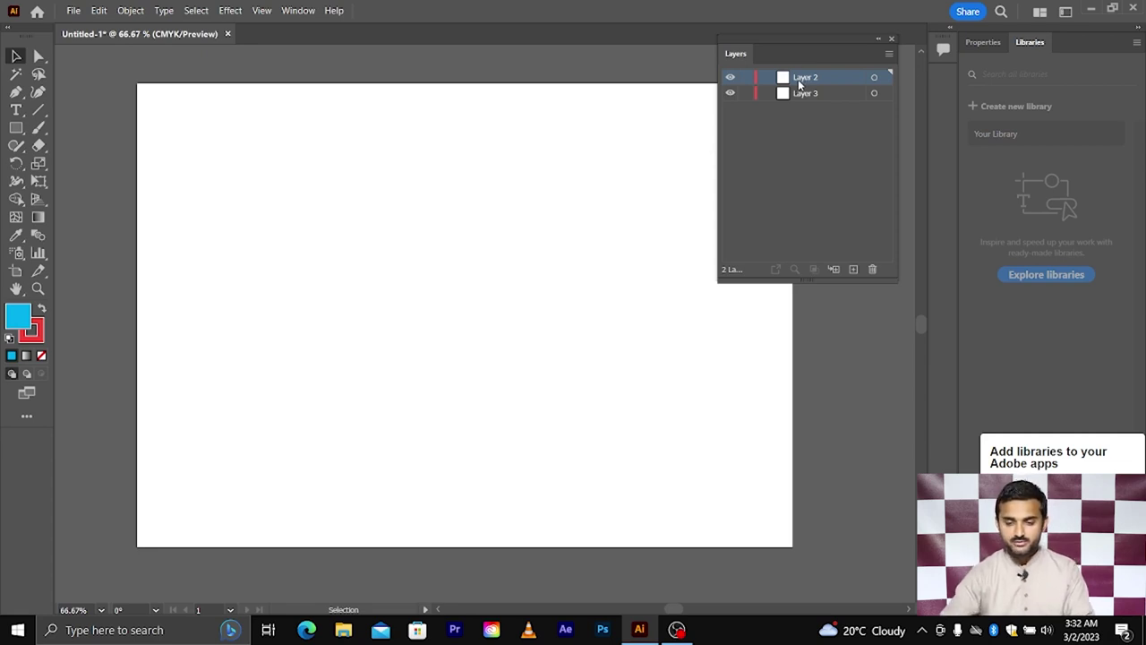
# - Draw a cyan square at the artboard's top left and a large five-point star at upper right
pyautogui.click(16, 127)
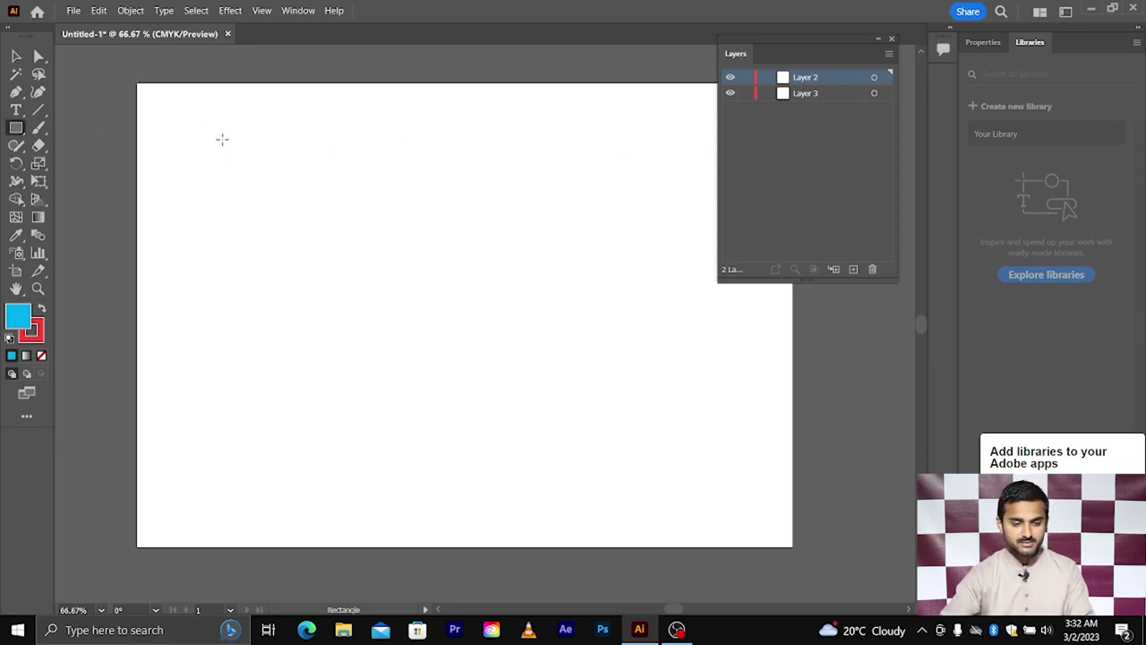
pyautogui.moveTo(208, 126); pyautogui.dragTo(345, 260)
pyautogui.click(24, 133)
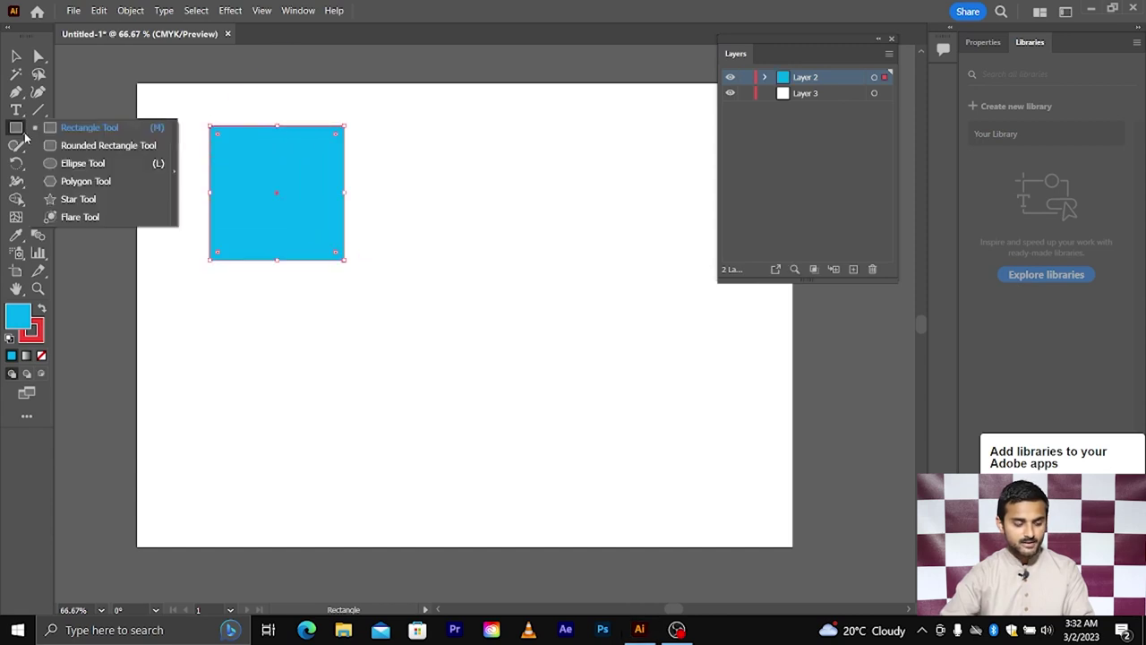
pyautogui.click(78, 199)
pyautogui.moveTo(566, 229); pyautogui.dragTo(633, 333)
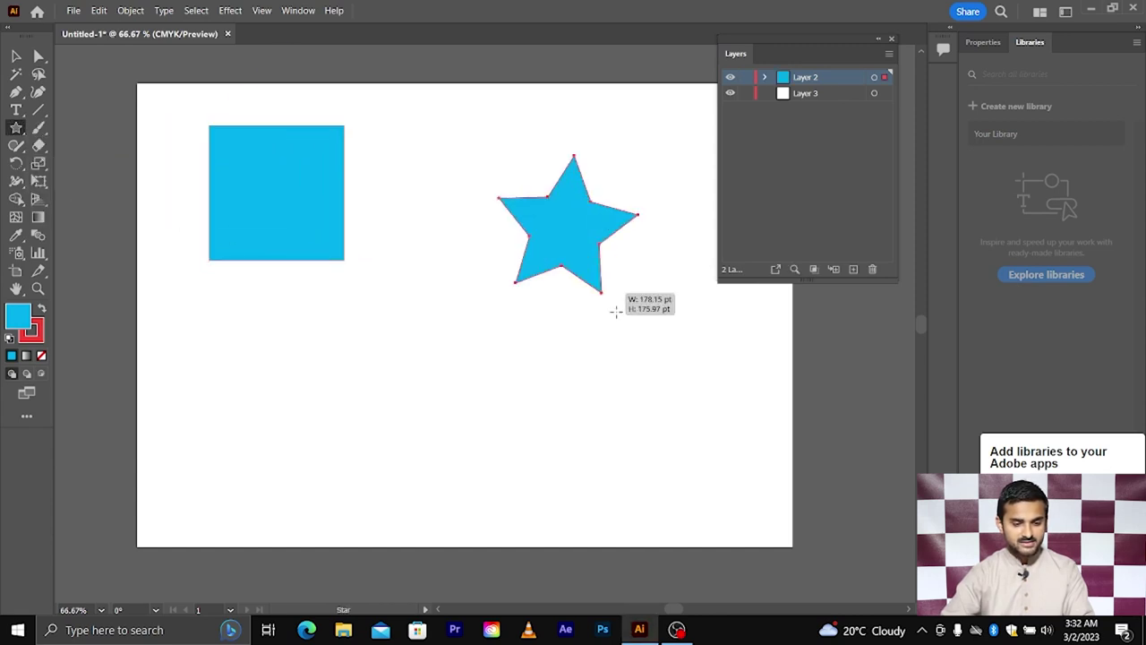
# - Add a circle at the lower left and marquee-select the square, star and circle
pyautogui.click(17, 136)
pyautogui.moveTo(325, 388); pyautogui.dragTo(412, 438)
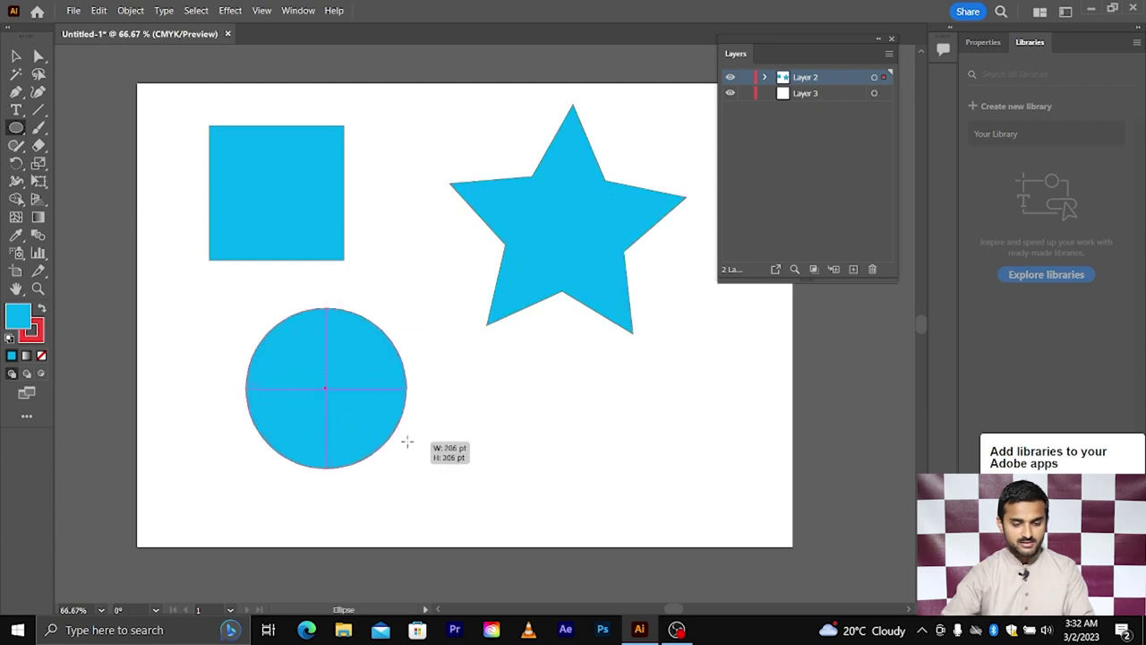
pyautogui.click(16, 57)
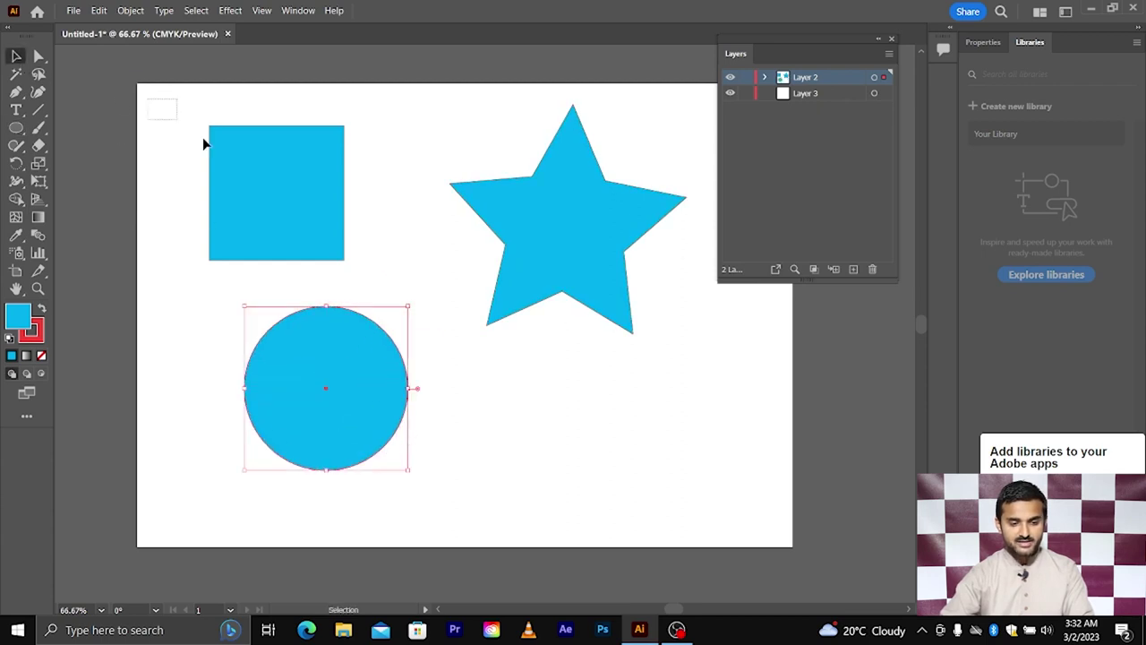
pyautogui.moveTo(146, 99); pyautogui.dragTo(641, 438)
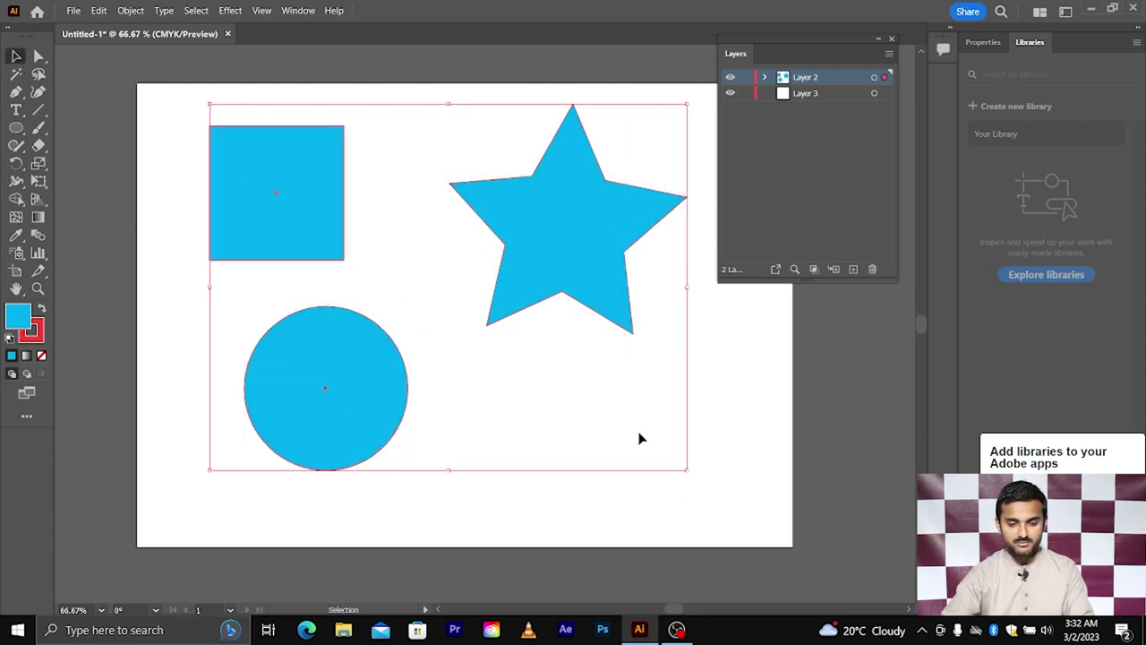
pyautogui.click(766, 78)
pyautogui.click(808, 95)
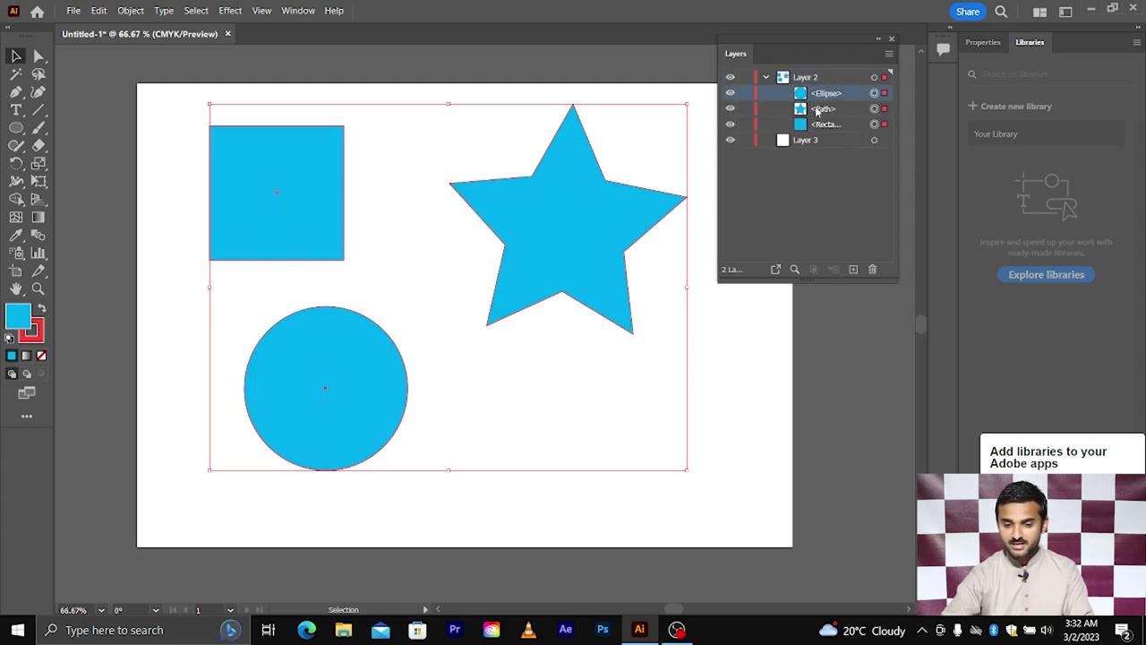
pyautogui.click(818, 110)
pyautogui.click(824, 124)
pyautogui.click(822, 111)
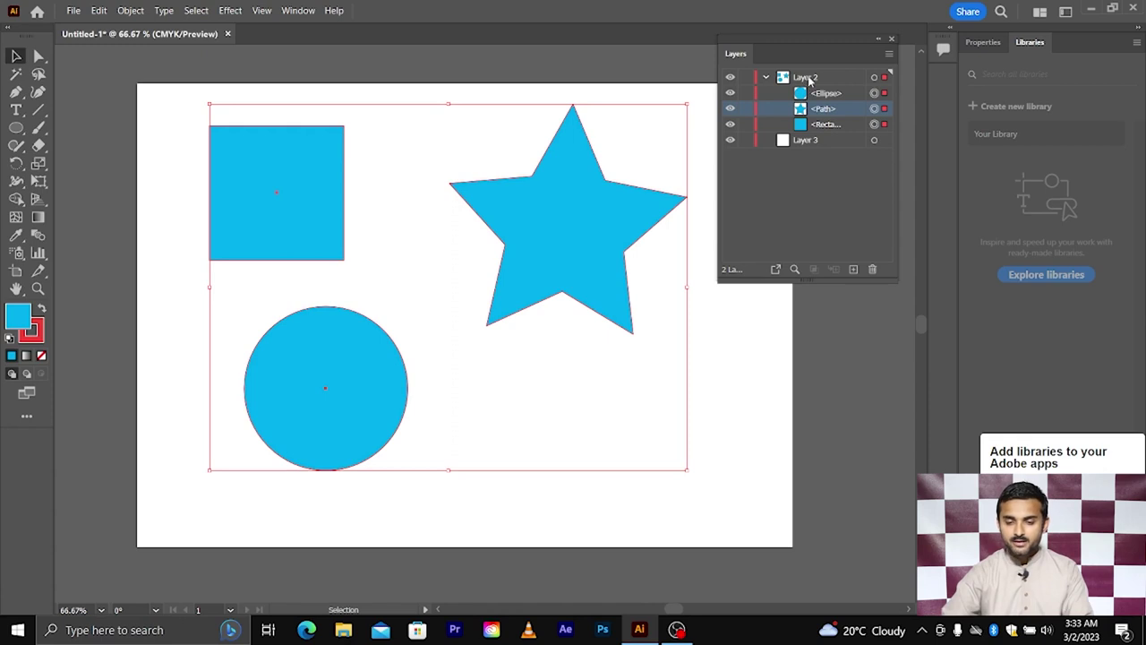
pyautogui.click(803, 79)
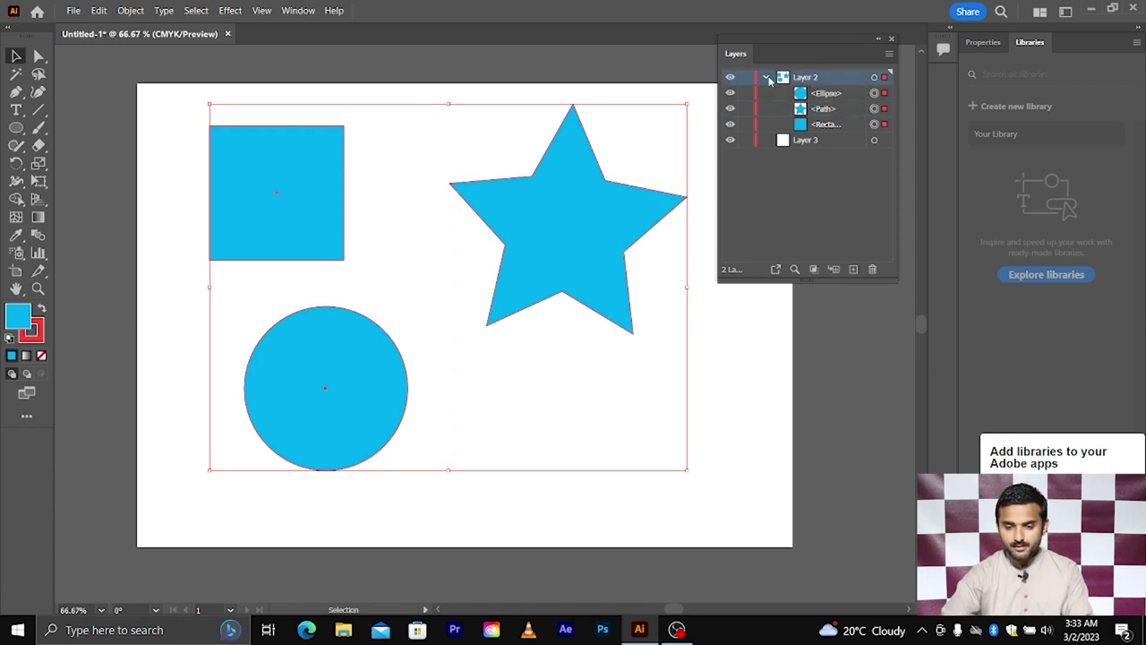
pyautogui.click(766, 78)
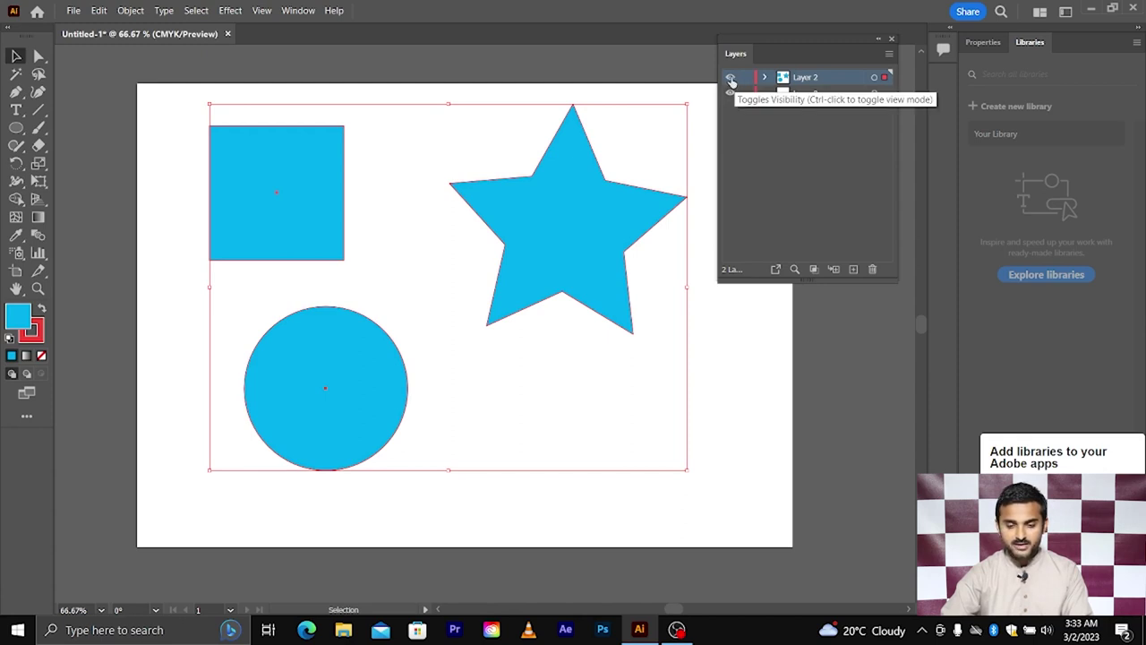
pyautogui.keyDown('ctrl'); pyautogui.click(731, 79); pyautogui.keyUp('ctrl')
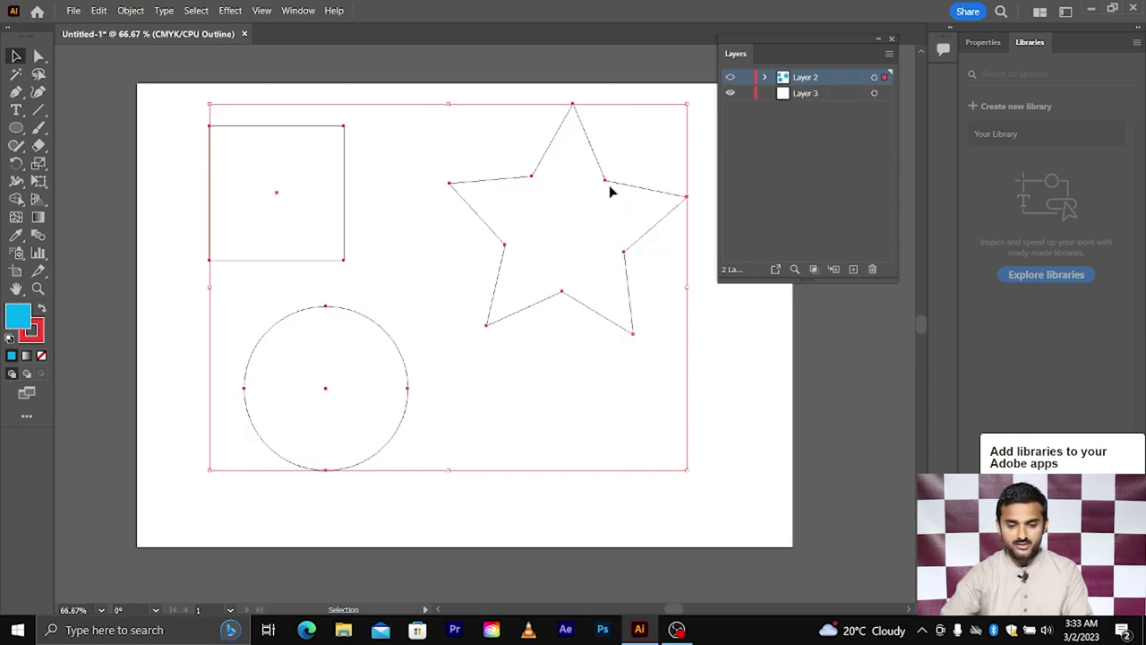
pyautogui.keyDown('ctrl'); pyautogui.click(731, 79); pyautogui.keyUp('ctrl')
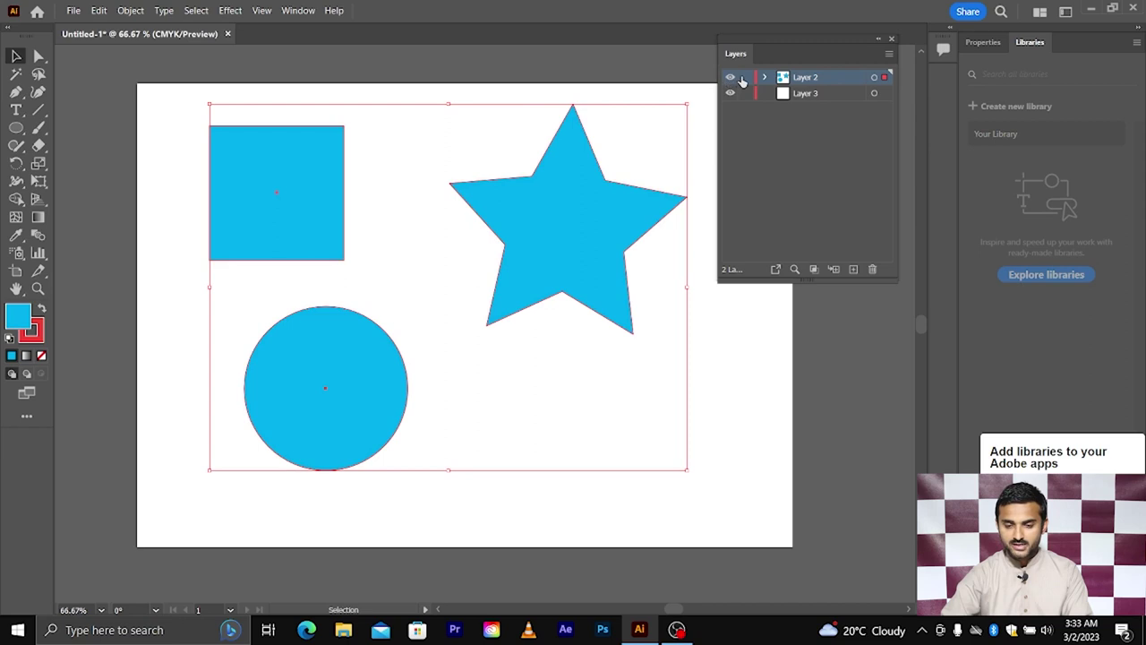
pyautogui.hotkey('ctrl', 'shift', 'a')
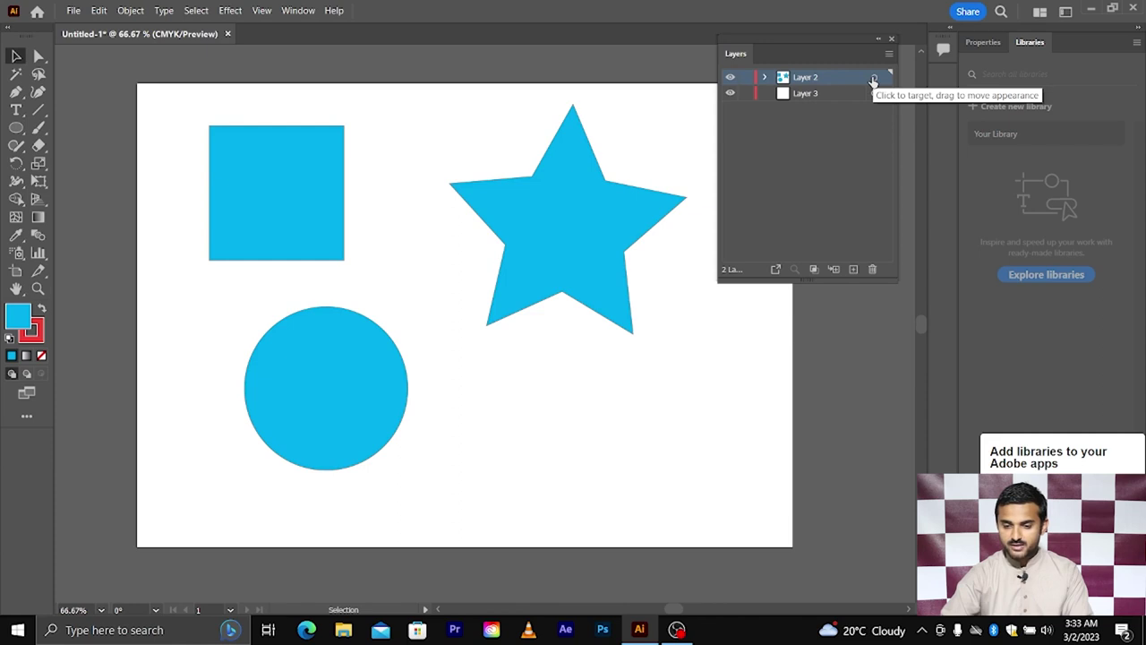
# - Nudge Layer 2's shapes down, then marquee-select the square, star and circle and delete them
pyautogui.click(873, 80)
pyautogui.moveTo(572, 230)
pyautogui.mouseDown()
pyautogui.moveTo(570, 244)
pyautogui.moveTo(603, 263)
pyautogui.moveTo(531, 267)
pyautogui.mouseUp()
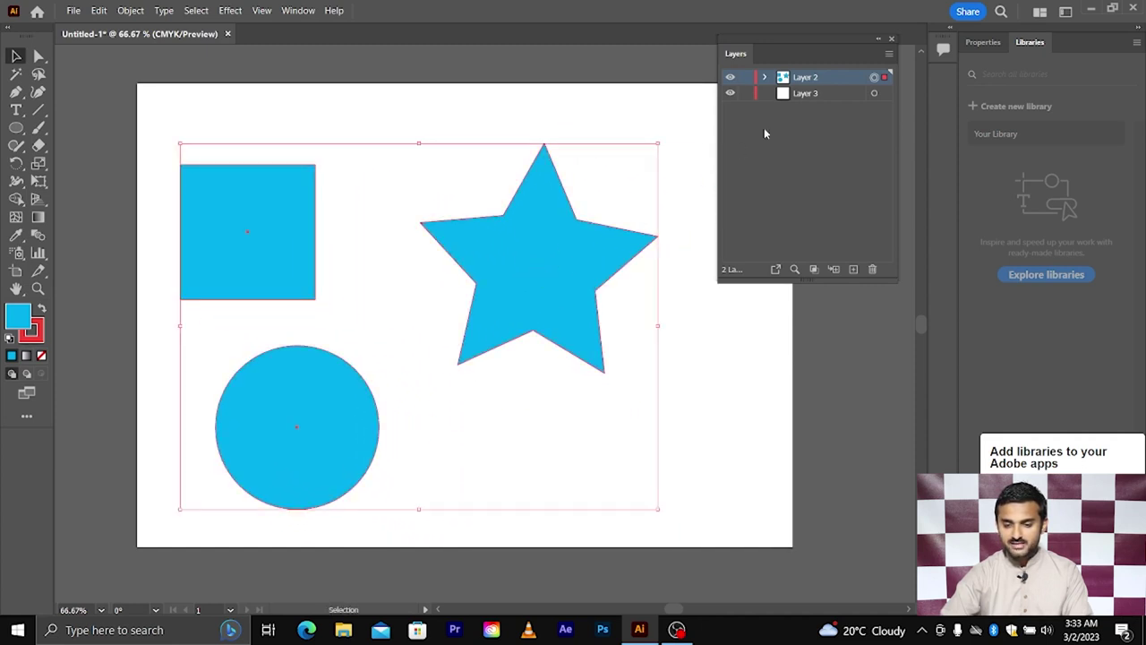
pyautogui.click(874, 80)
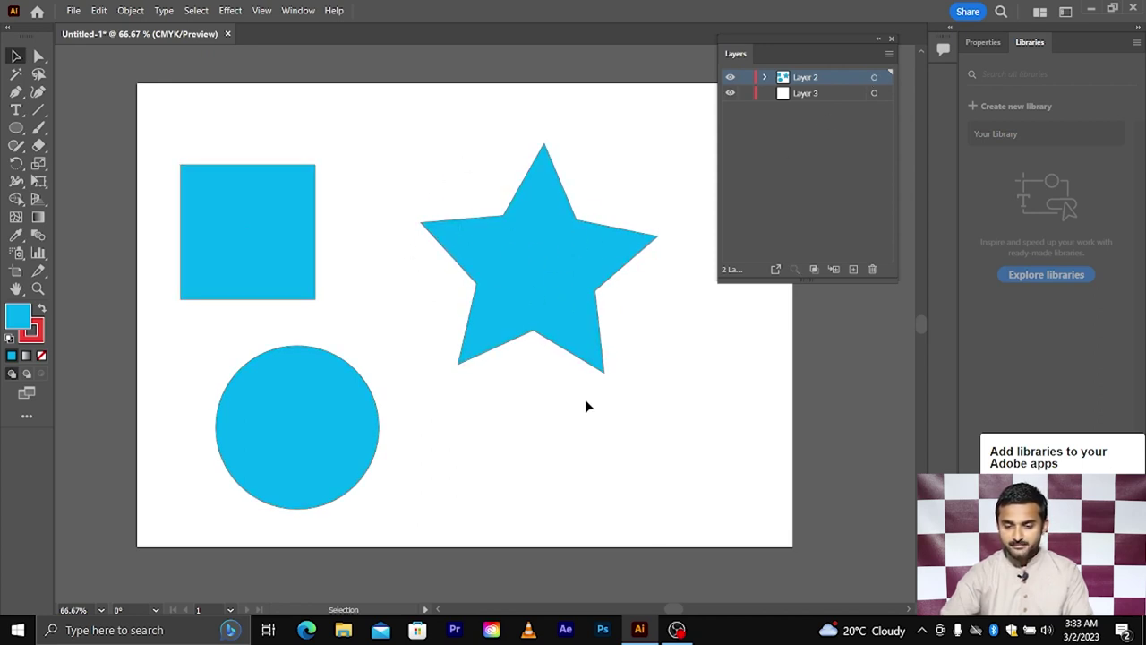
pyautogui.moveTo(204, 121); pyautogui.dragTo(562, 446)
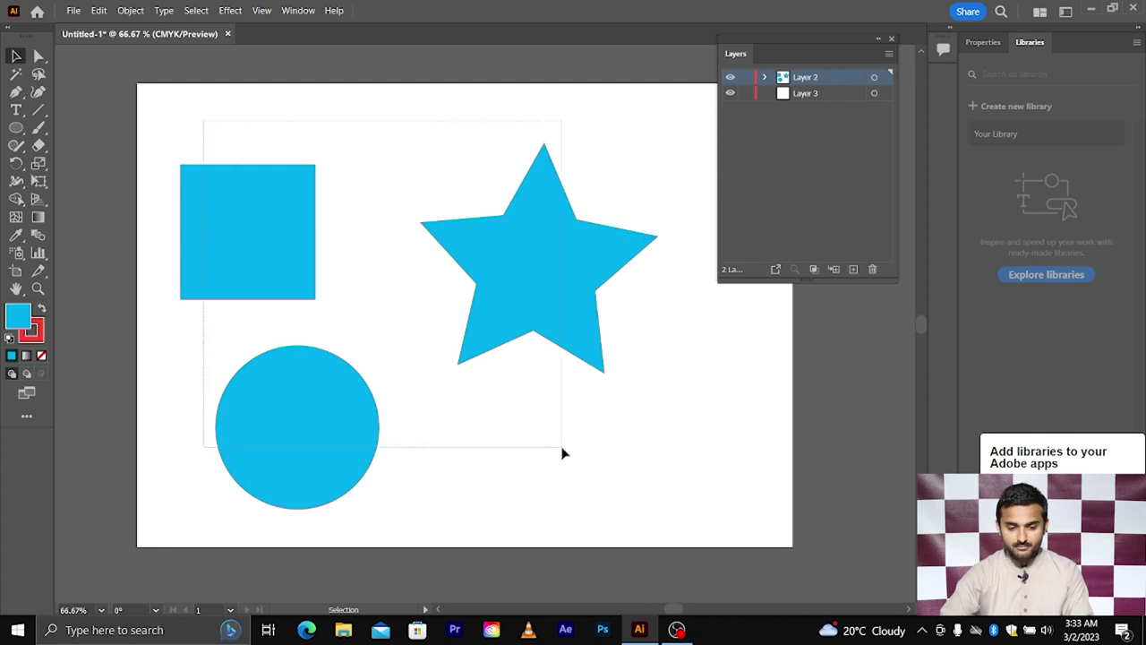
pyautogui.press('Delete')
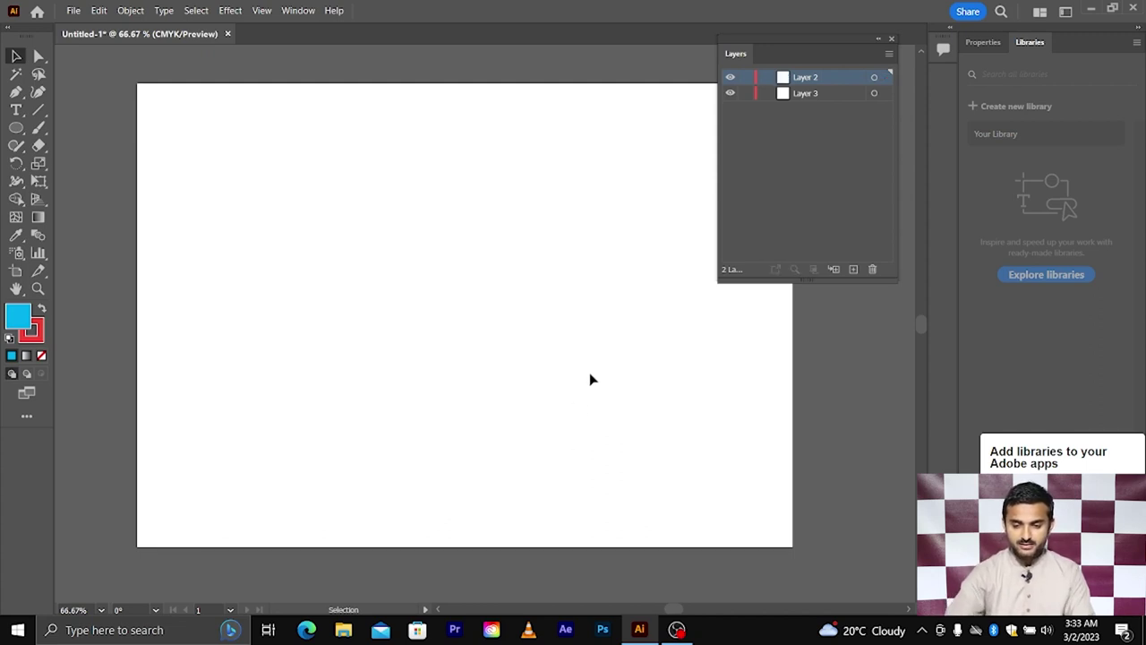
# - Rename Layer 2 to 'digital layer'
pyautogui.doubleClick(810, 79)
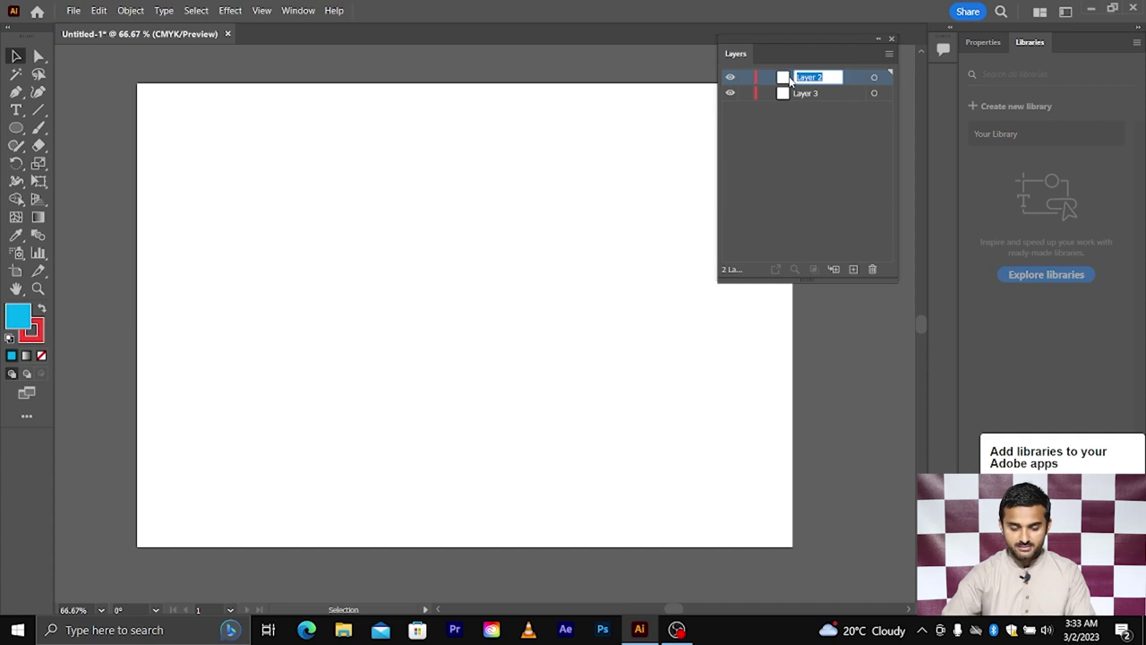
pyautogui.write('digital')
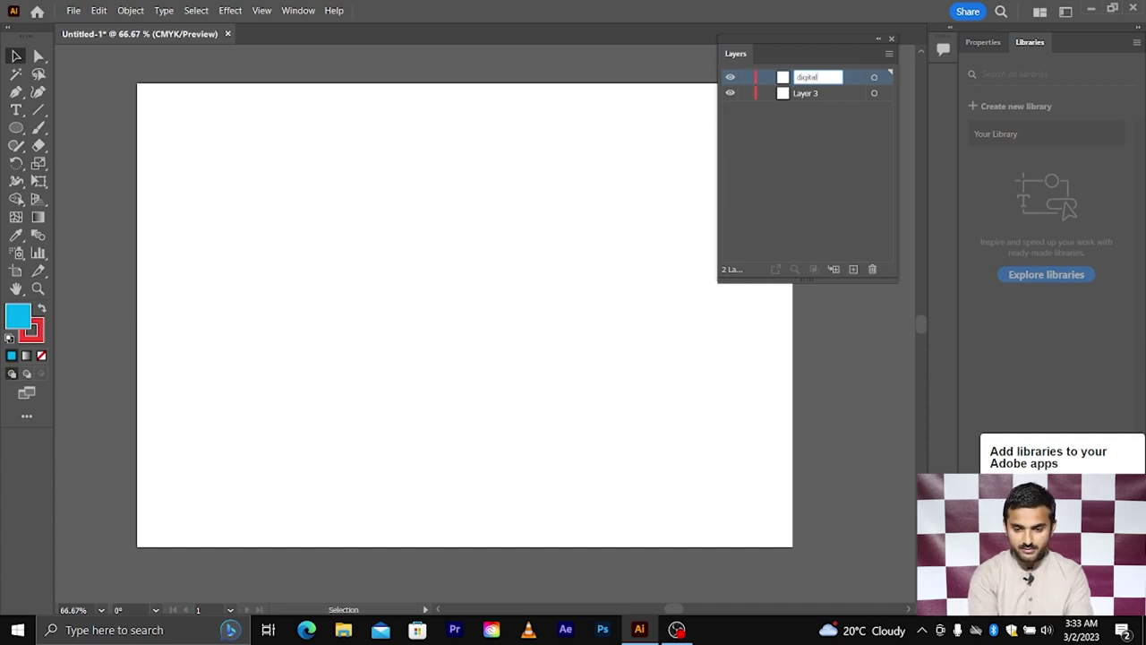
pyautogui.press('BackSpace')
pyautogui.press('BackSpace')
pyautogui.press('BackSpace')
pyautogui.write('g')
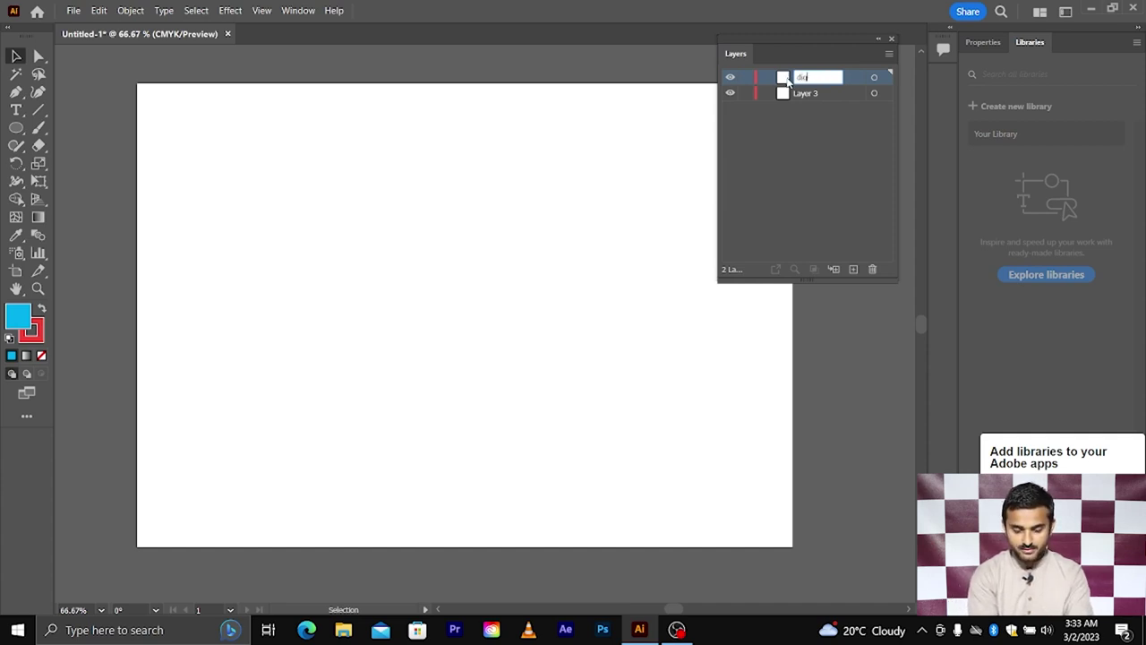
pyautogui.write('ital')
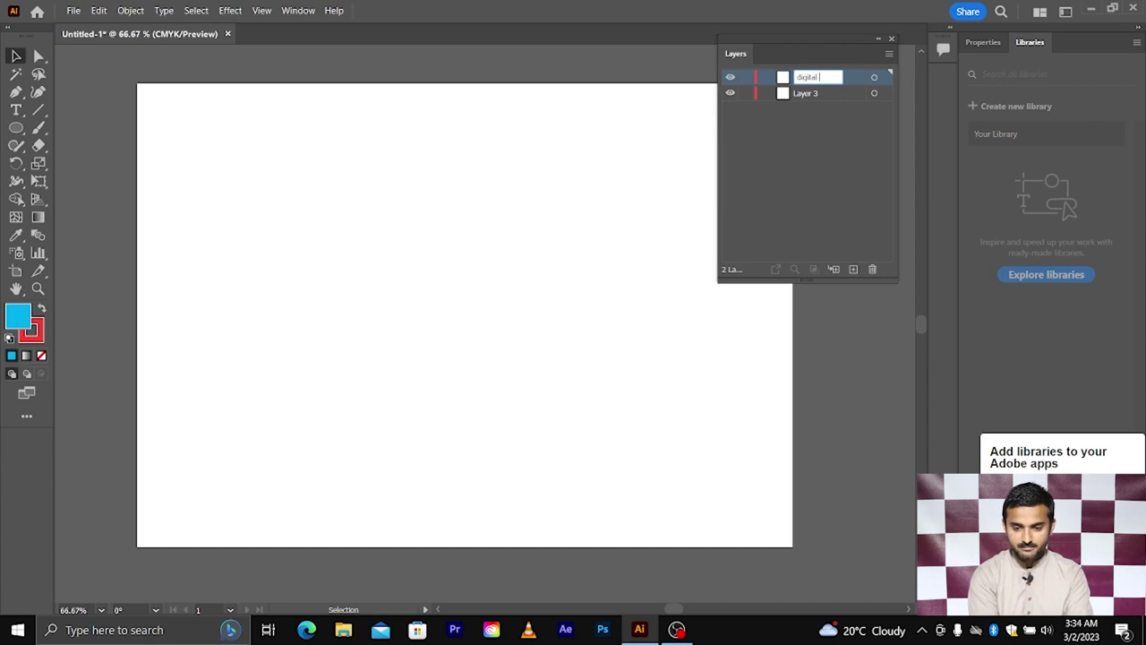
pyautogui.write('g')
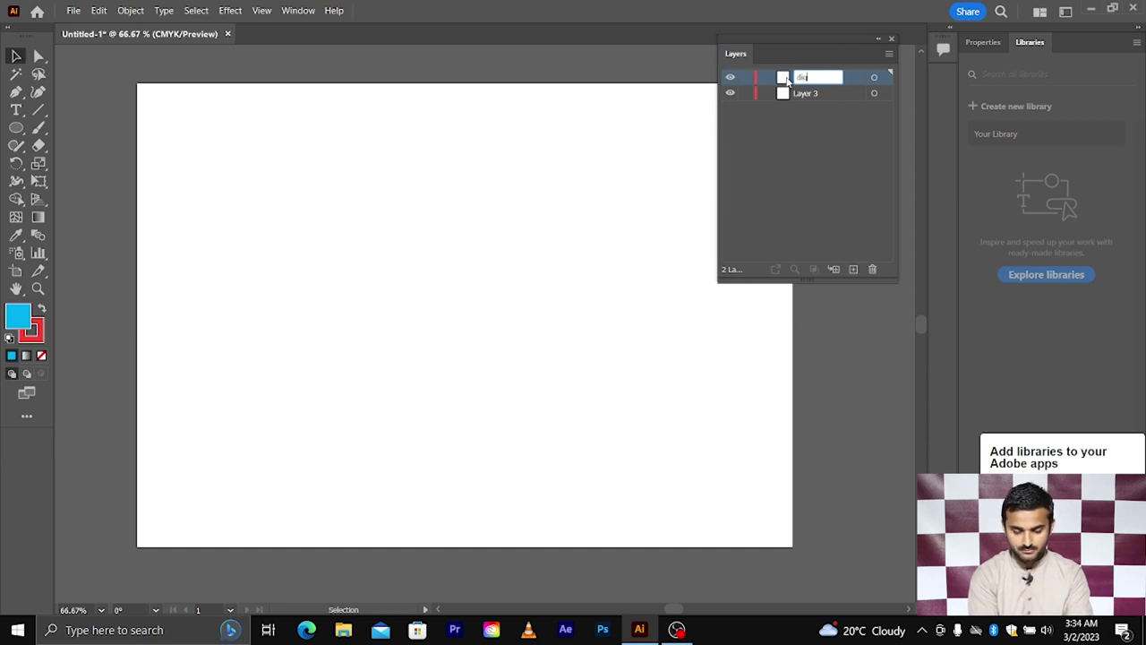
pyautogui.write('ital')
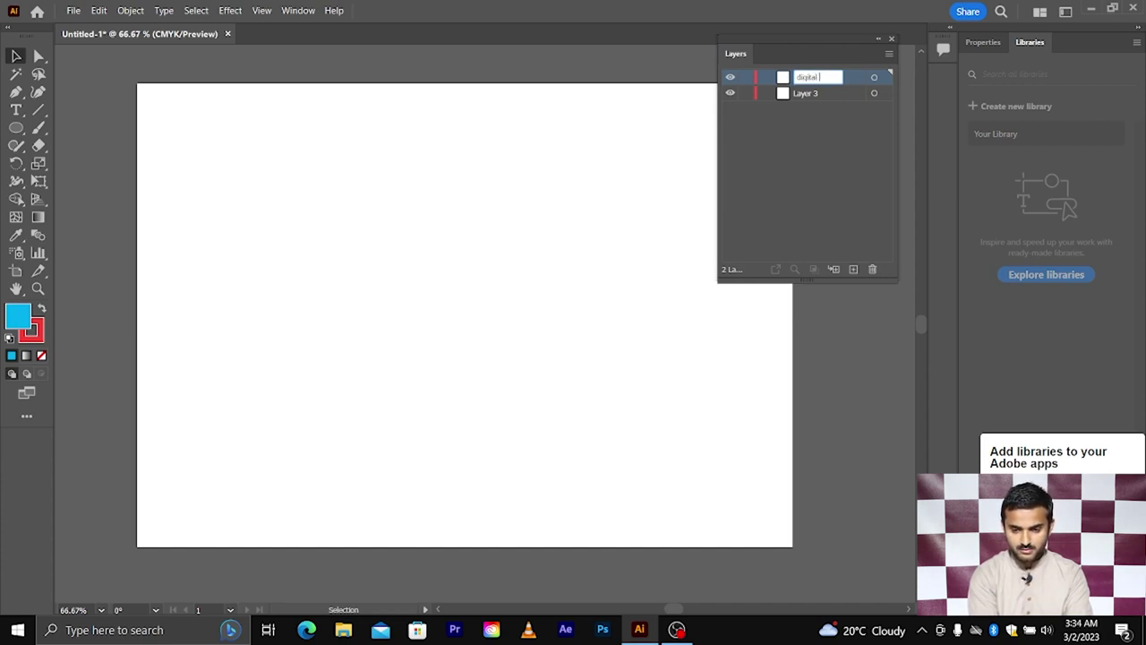
pyautogui.write('yer')
pyautogui.press('Return')
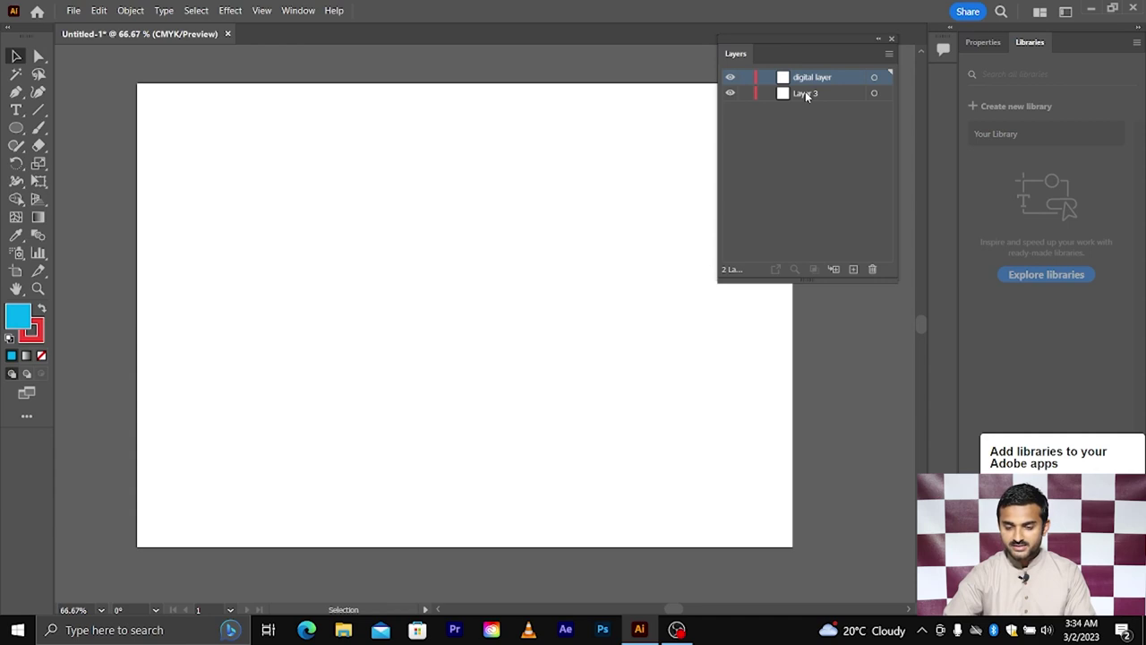
# - Rename Layer 3 to 'background layer'
pyautogui.doubleClick(810, 93)
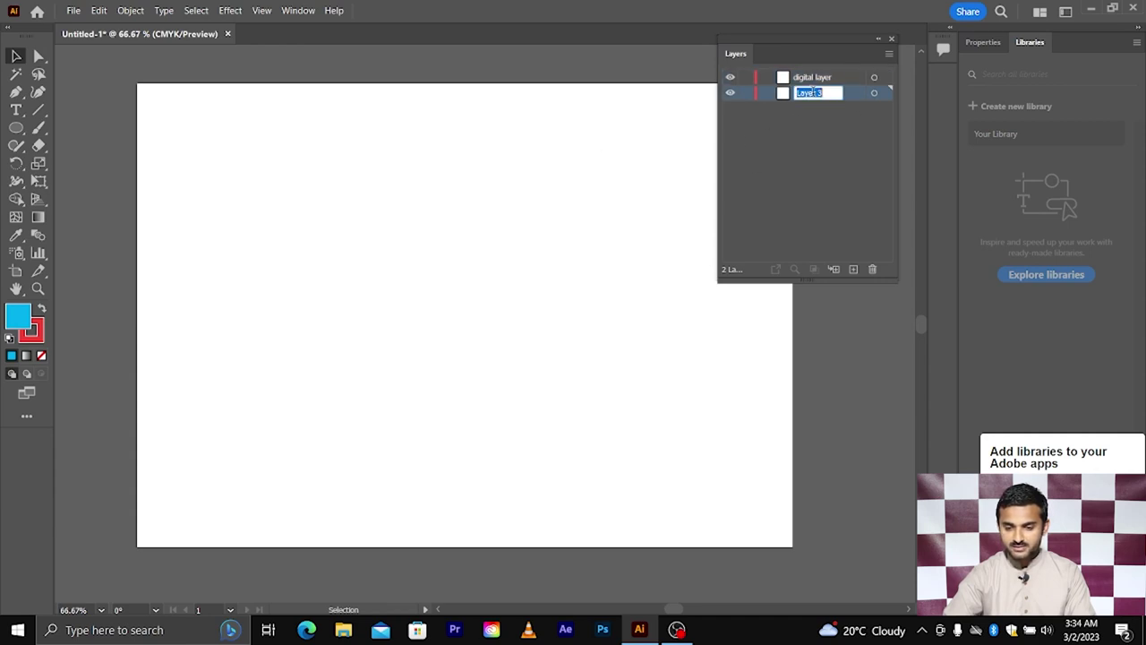
pyautogui.write('backgr')
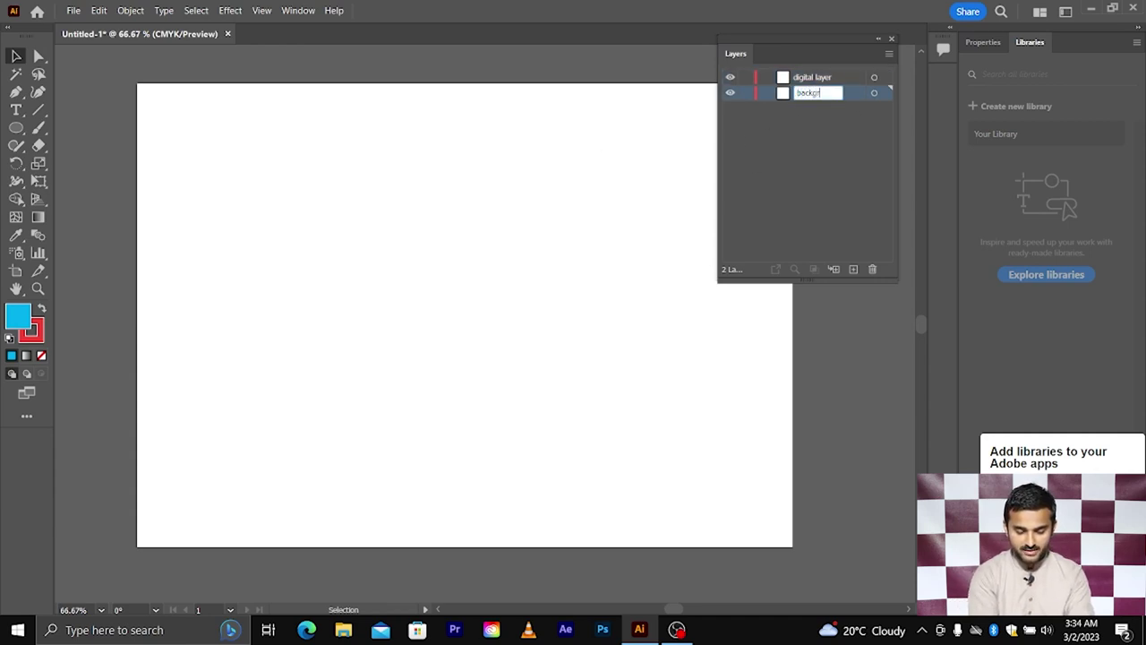
pyautogui.write('ound l')
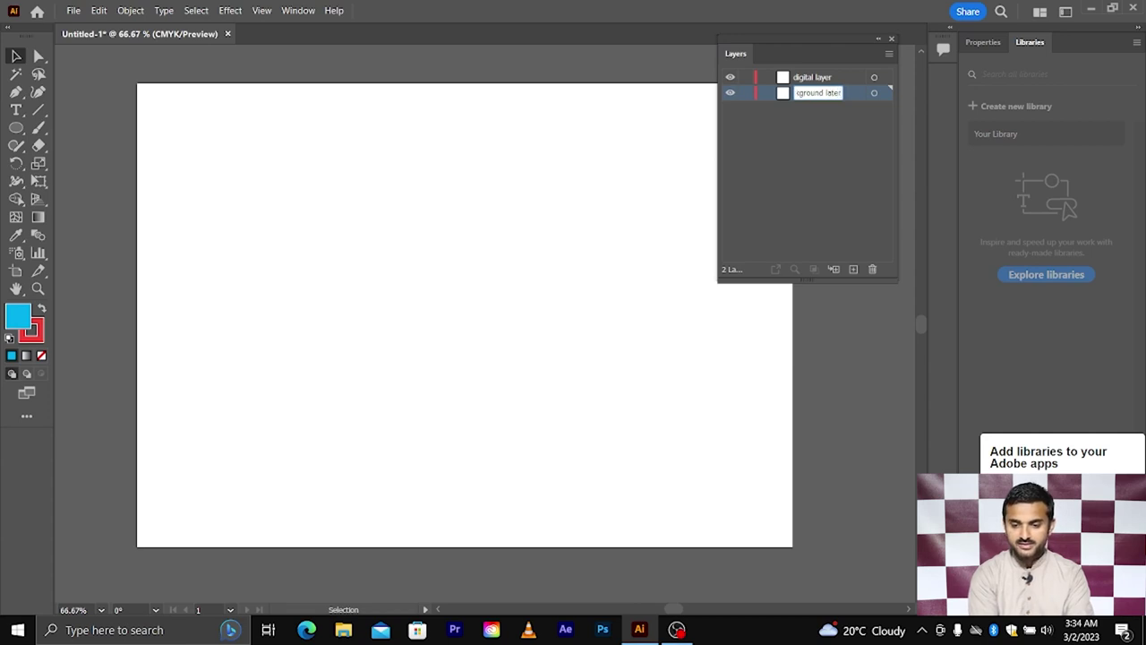
pyautogui.write('ayer')
pyautogui.press('Return')
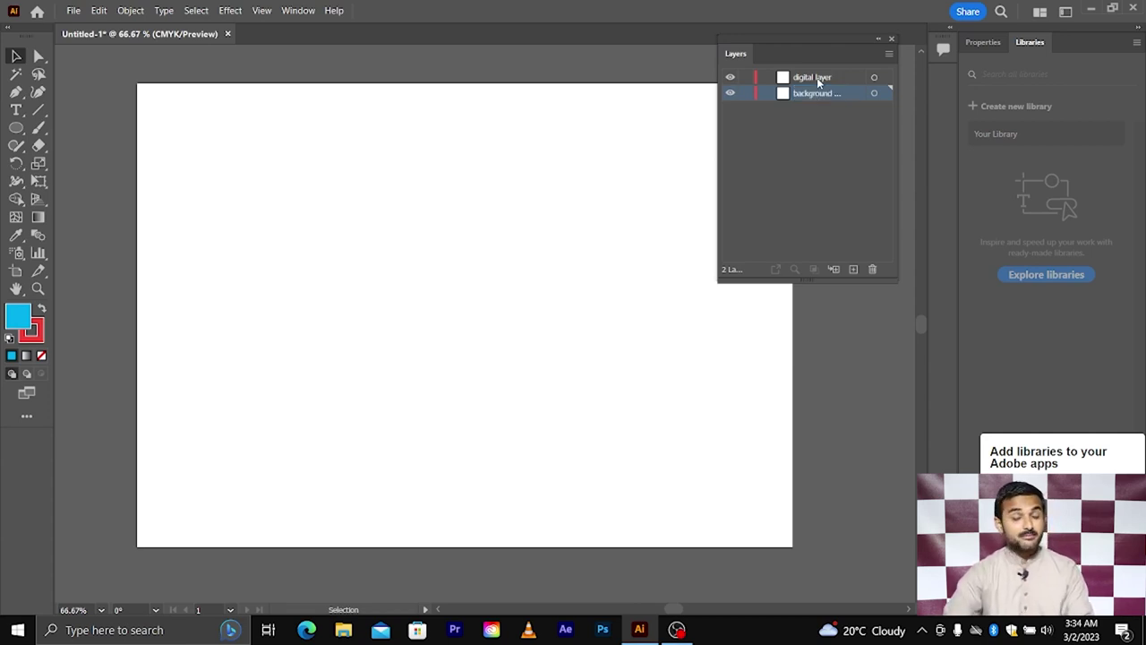
# - Add a new layer above digital layer and draw a large cyan hexagon on it with the Polygon tool
pyautogui.click(815, 77)
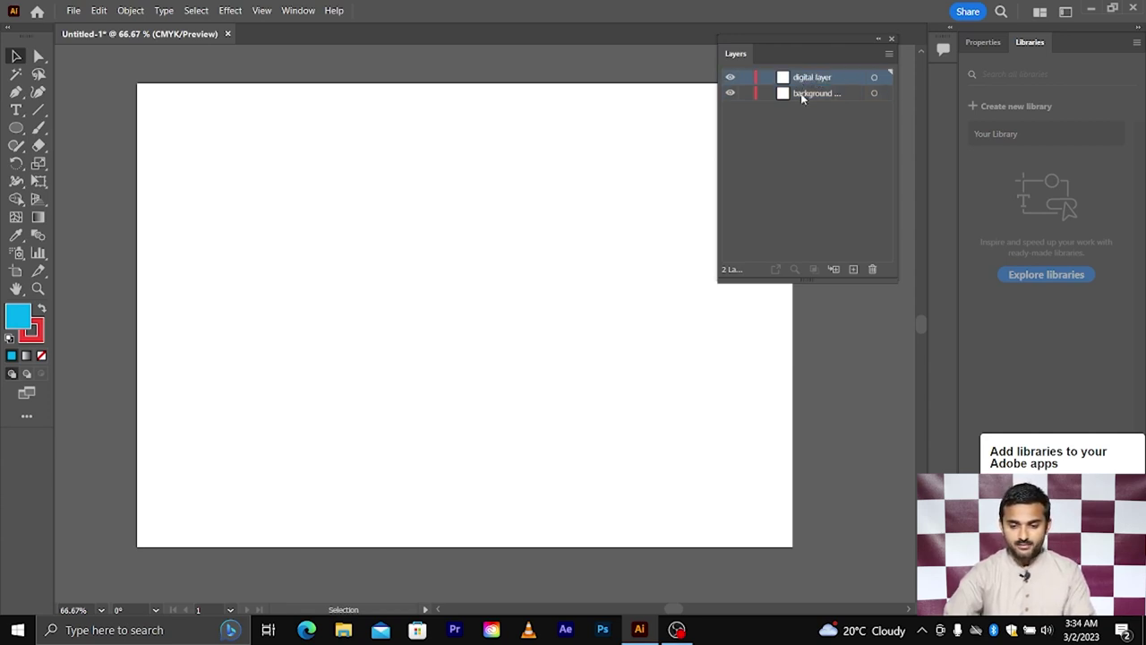
pyautogui.click(853, 270)
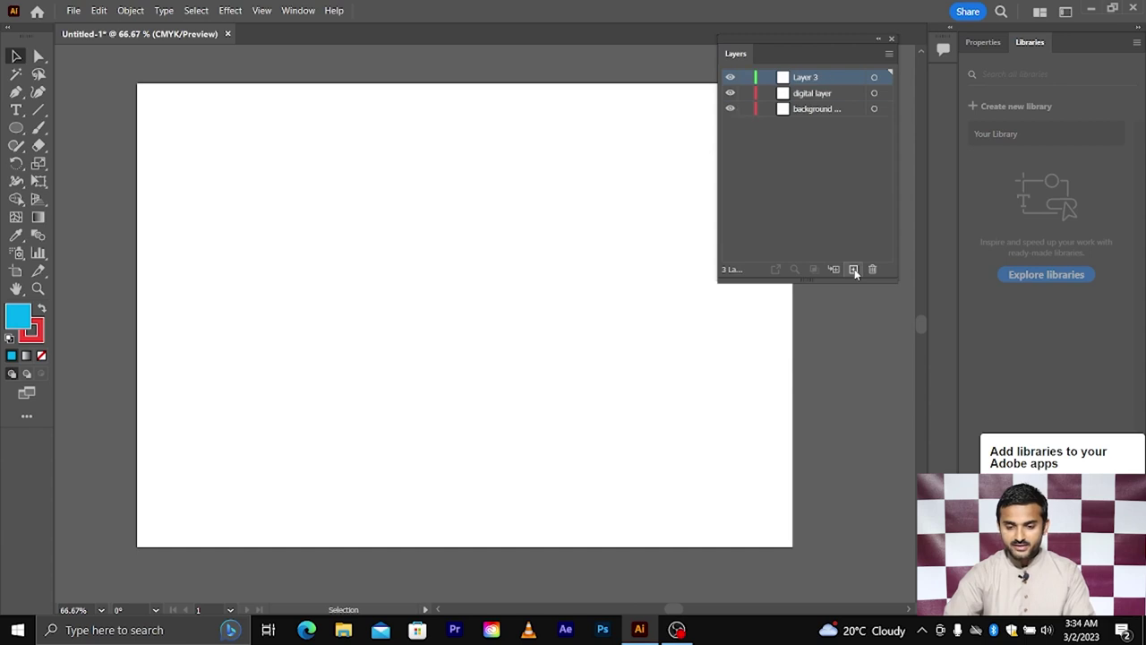
pyautogui.click(16, 128)
pyautogui.moveTo(22, 132); pyautogui.dragTo(89, 181)
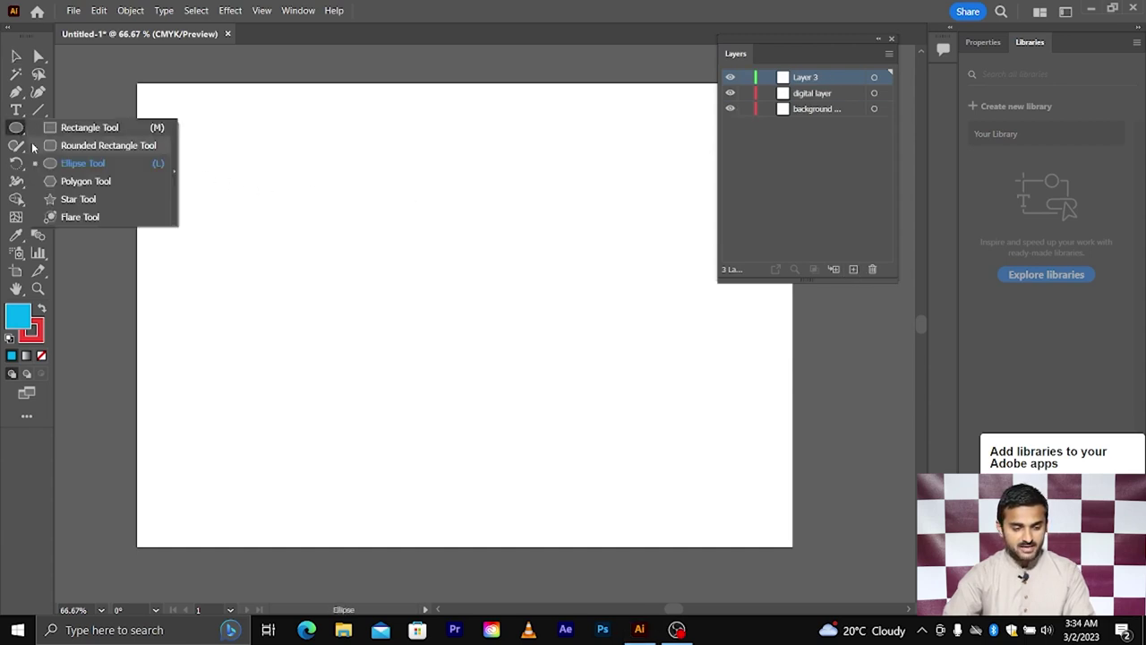
pyautogui.moveTo(424, 296); pyautogui.dragTo(573, 389)
pyautogui.click(17, 57)
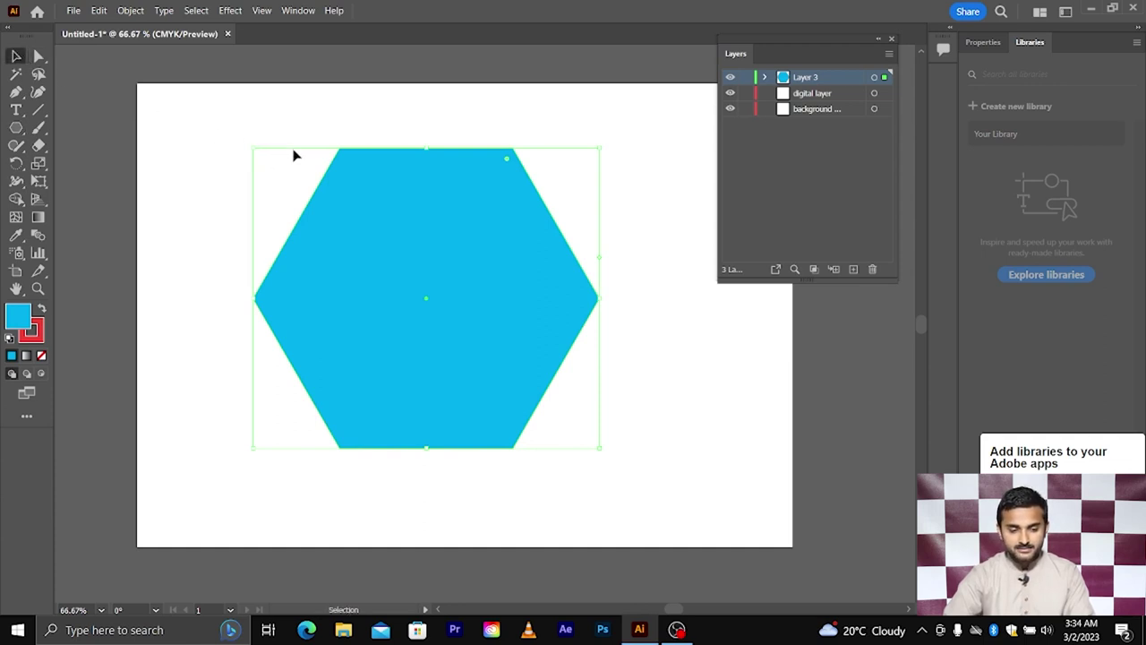
# - Set Layer 3's colour to a custom magenta in Layer Options, then check the hexagon's magenta outline
pyautogui.doubleClick(848, 82)
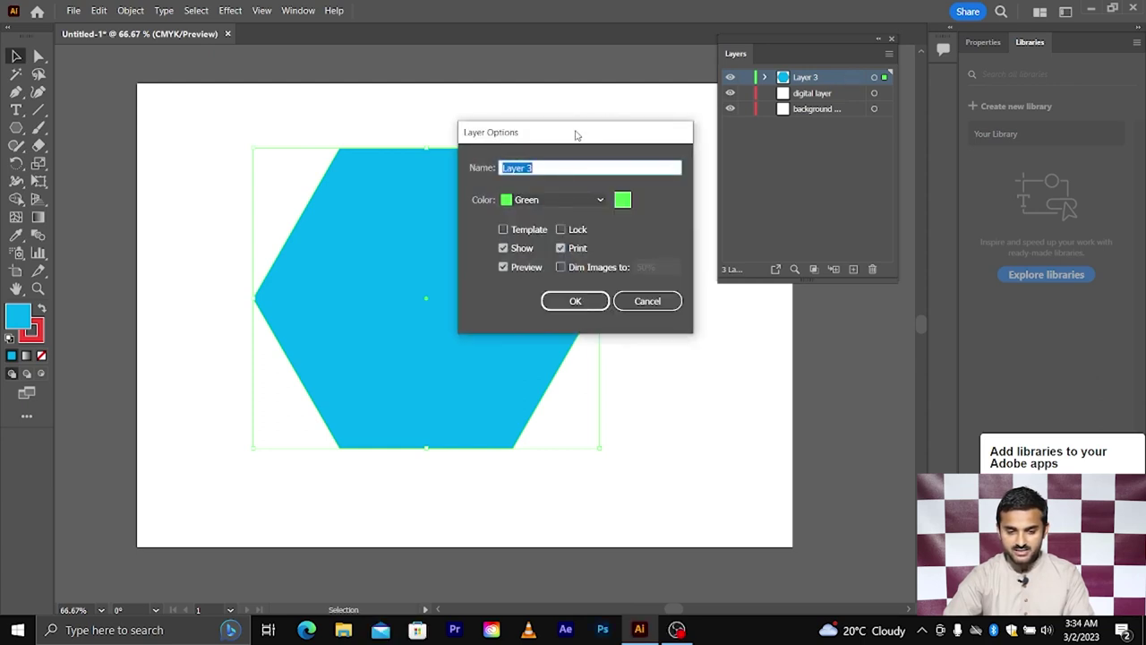
pyautogui.moveTo(574, 135)
pyautogui.mouseDown()
pyautogui.moveTo(642, 117)
pyautogui.moveTo(751, 147)
pyautogui.moveTo(677, 179)
pyautogui.mouseUp()
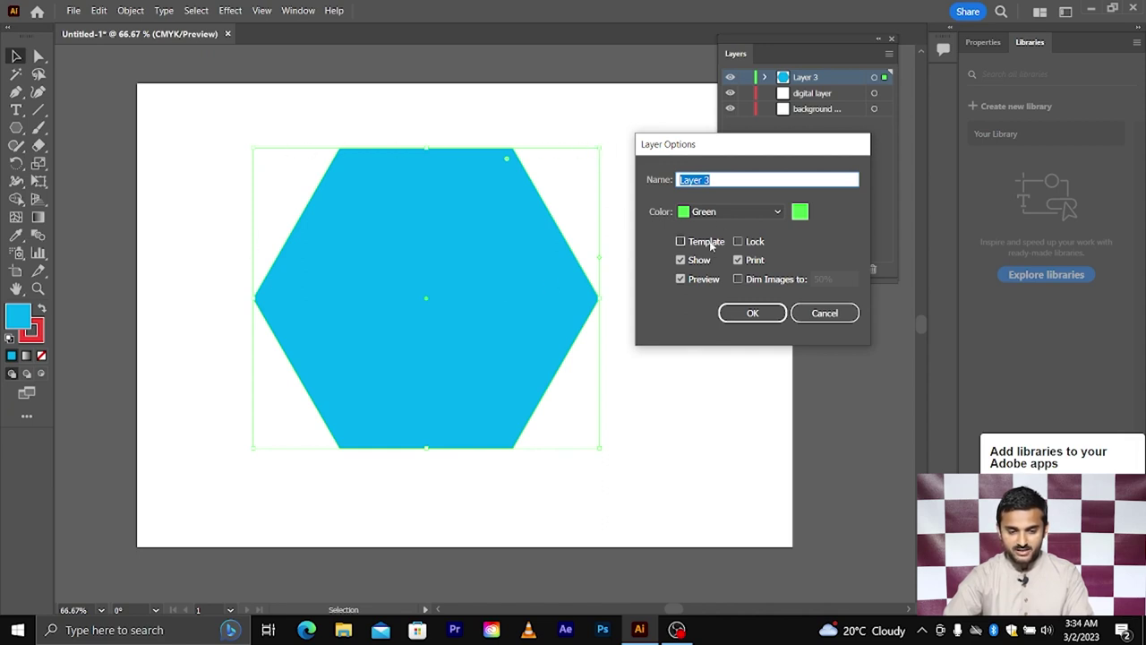
pyautogui.click(769, 211)
pyautogui.click(770, 211)
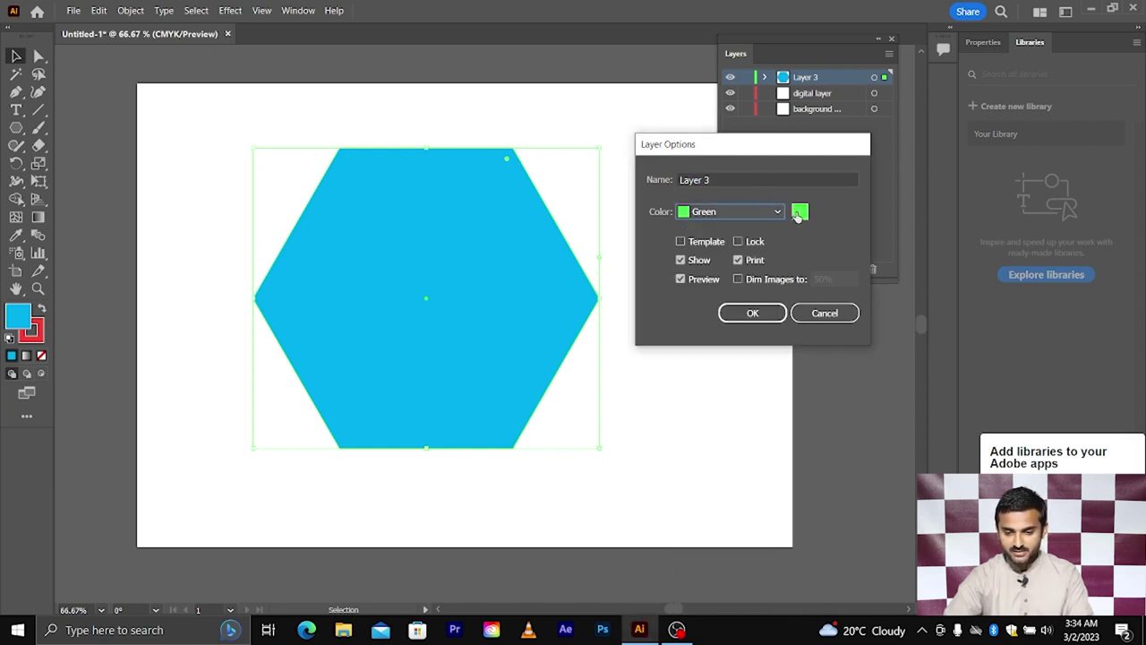
pyautogui.click(798, 212)
pyautogui.click(556, 261)
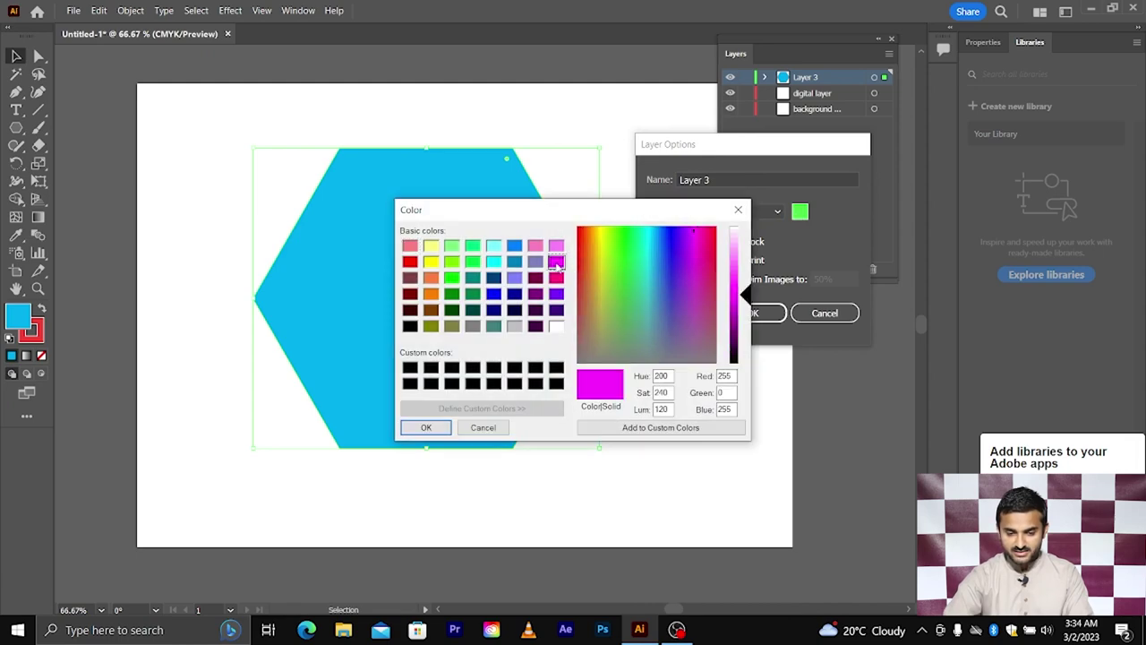
pyautogui.click(430, 427)
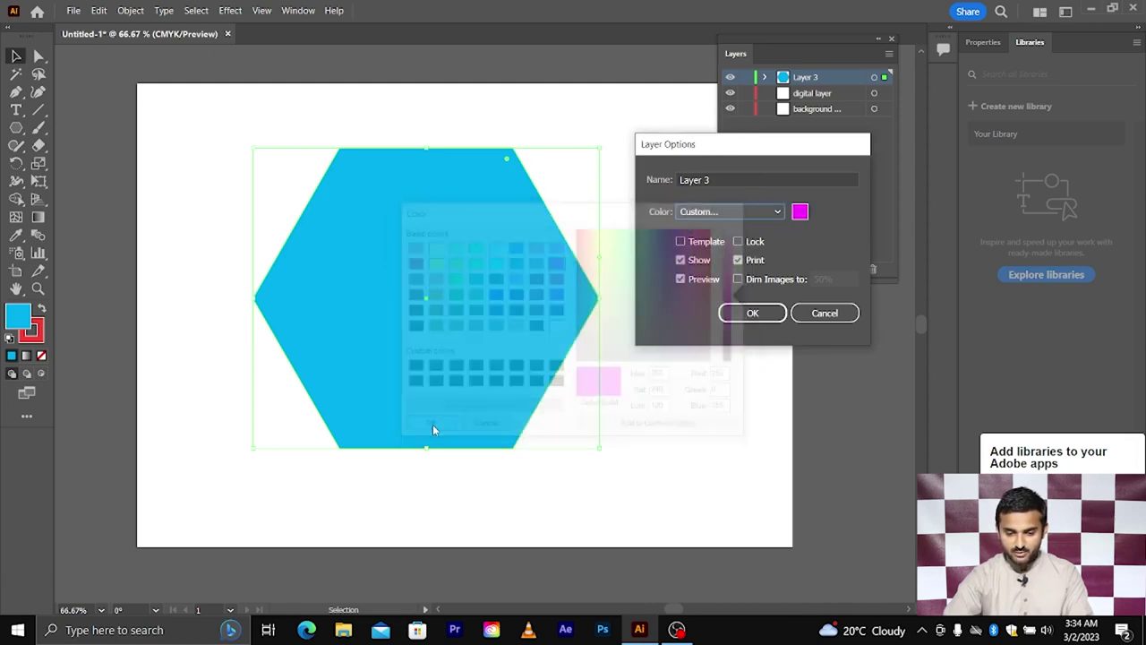
pyautogui.click(746, 312)
pyautogui.click(495, 235)
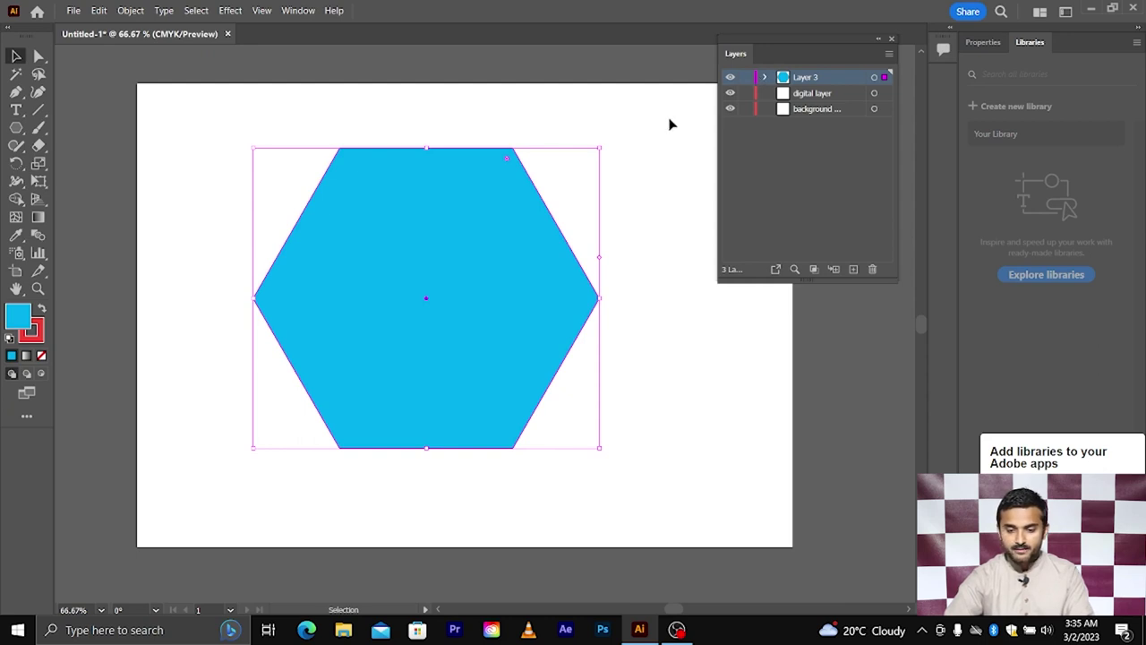
pyautogui.click(631, 134)
# - Delete the hexagon, then make digital layer, background layer and Layer 3 active in turn
pyautogui.click(450, 289)
pyautogui.press('Delete')
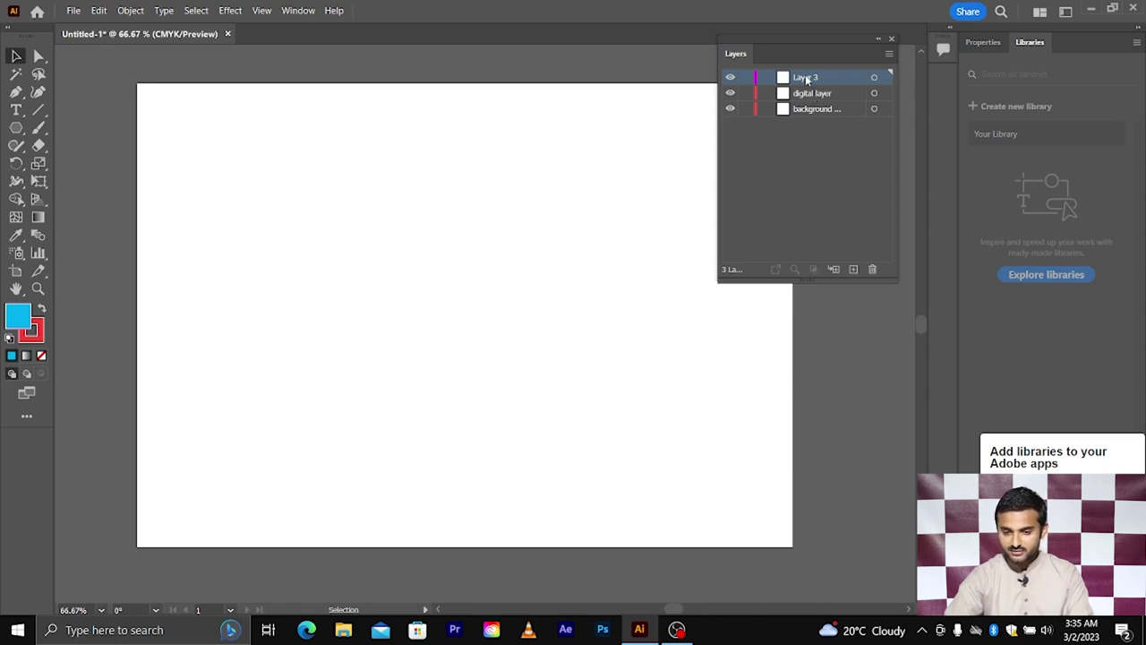
pyautogui.click(808, 94)
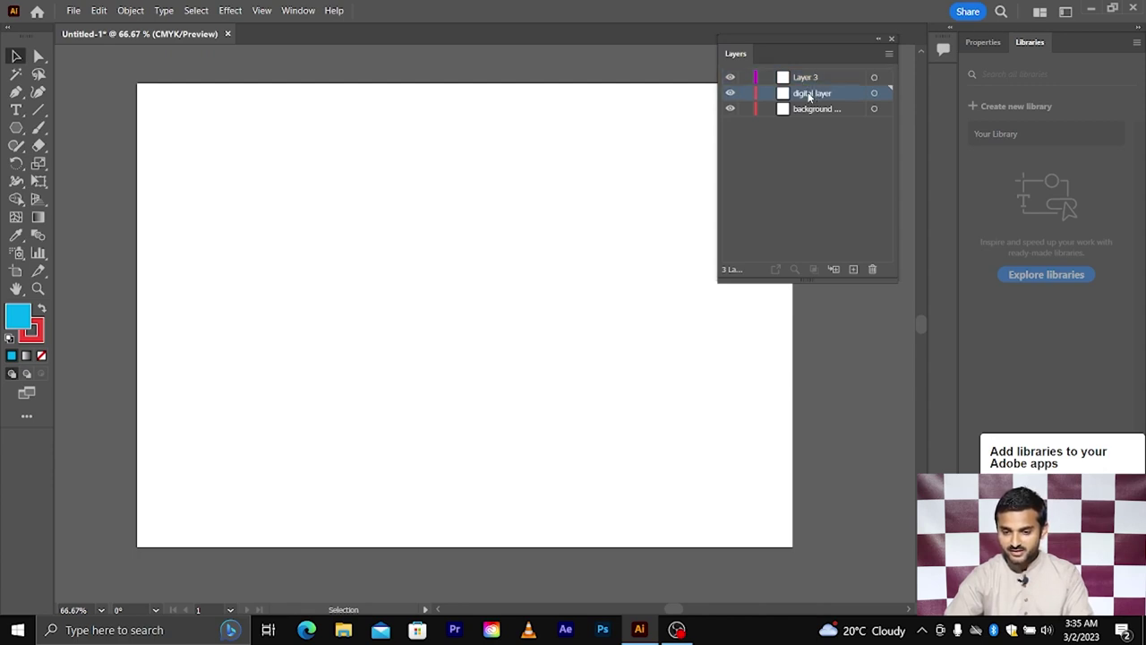
pyautogui.click(811, 109)
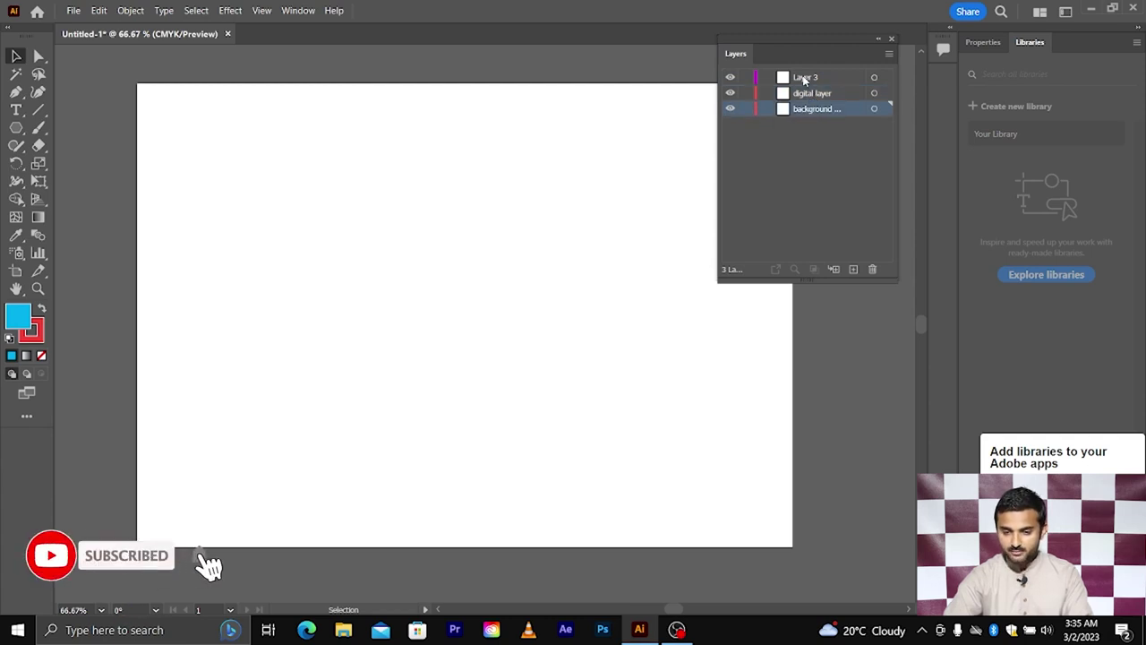
pyautogui.click(804, 77)
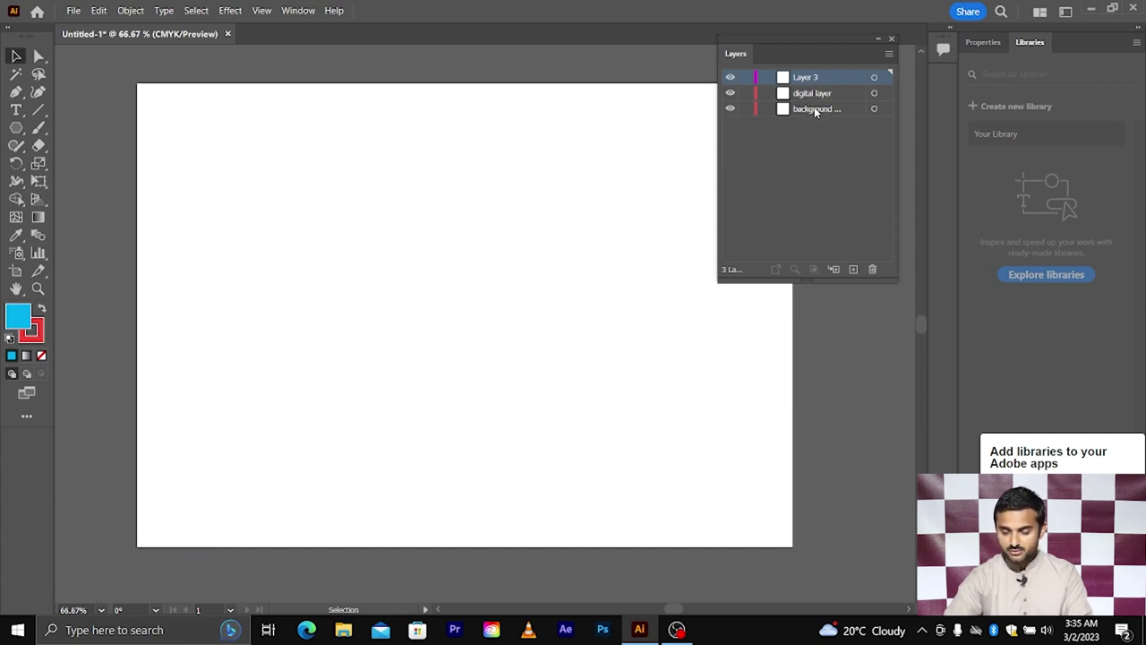
# - Select all three layers, undo and redo the hexagon deletion, and add background layer to the selection
pyautogui.keyDown('shift'); pyautogui.click(814, 108); pyautogui.keyUp('shift')
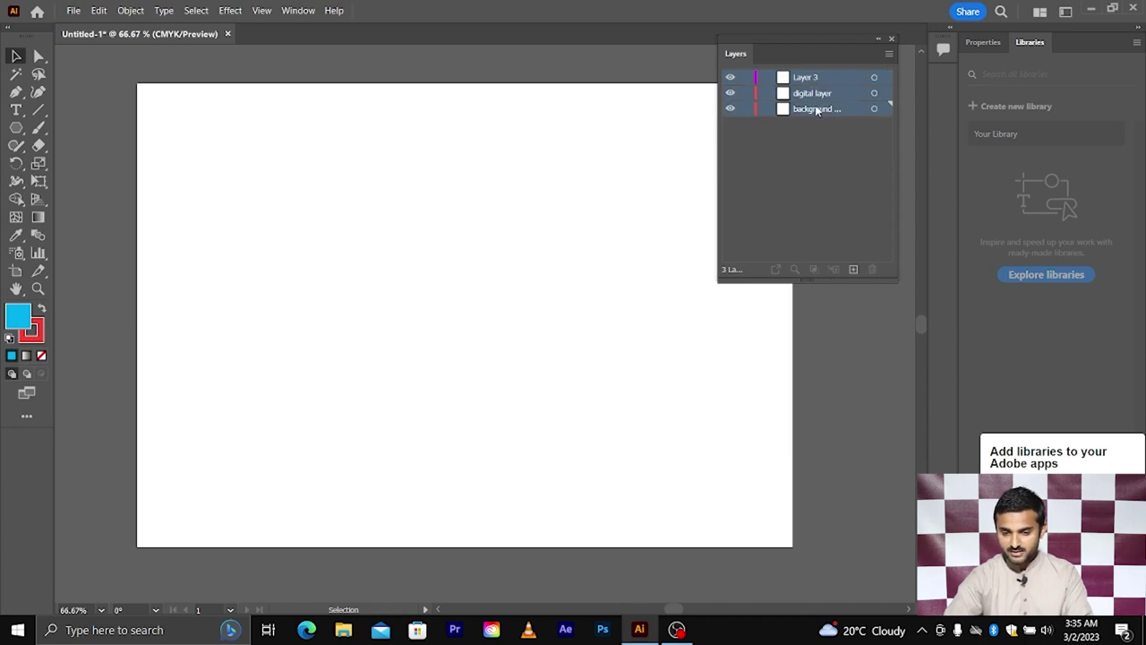
pyautogui.click(811, 77)
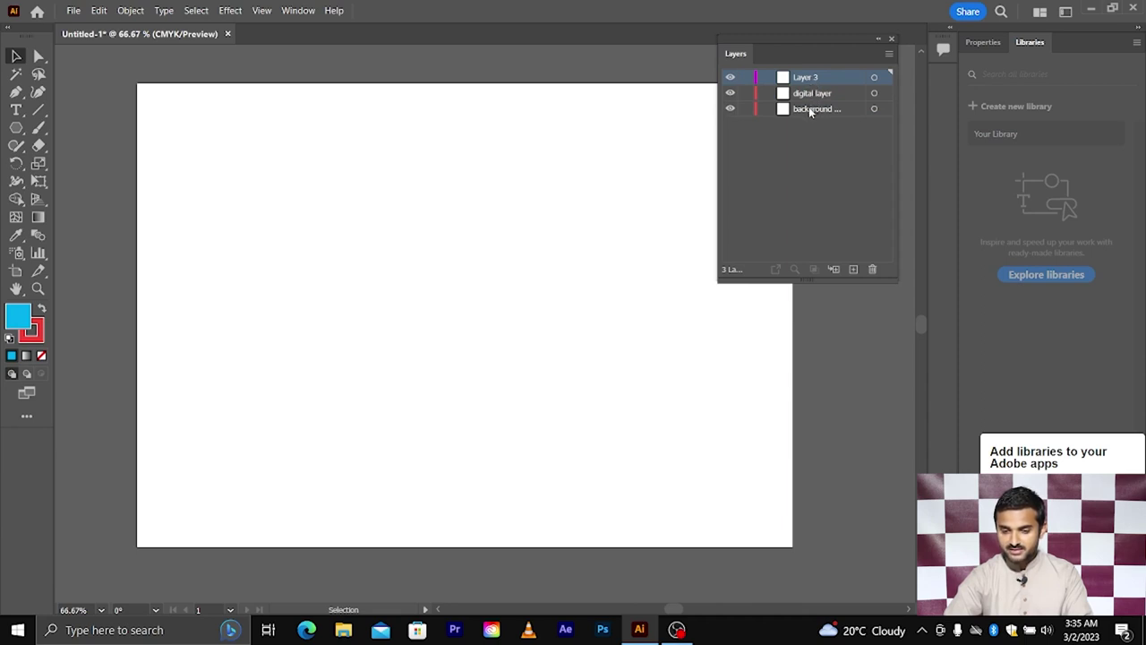
pyautogui.keyDown('shift'); pyautogui.click(817, 109); pyautogui.keyUp('shift')
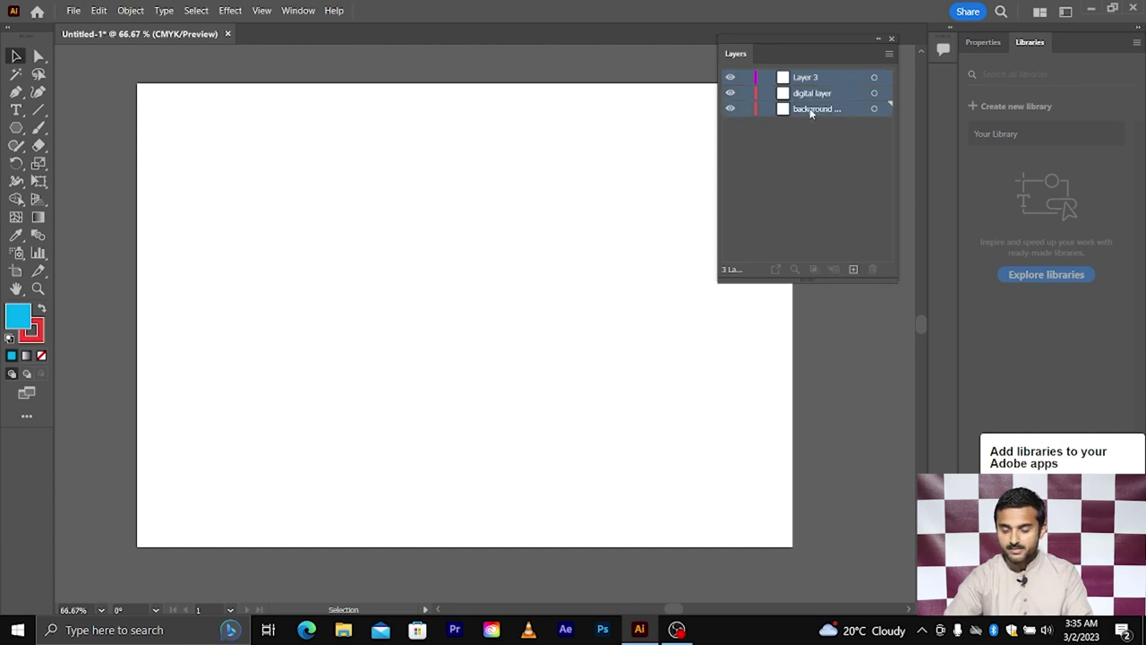
pyautogui.hotkey('ctrl', 'z')
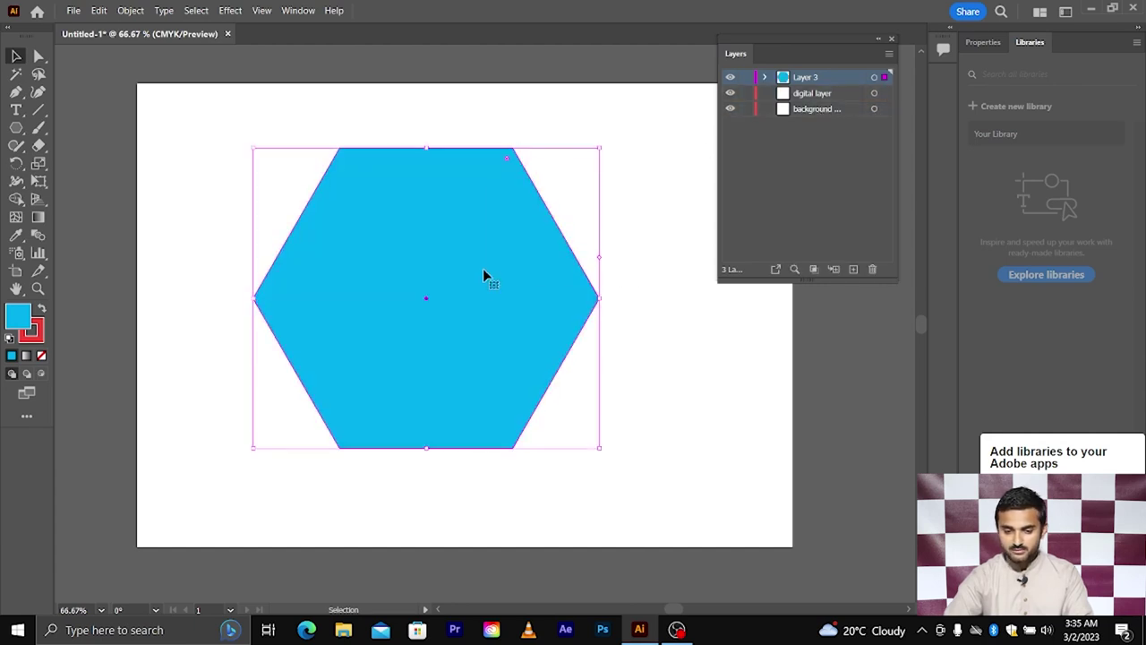
pyautogui.press('Delete')
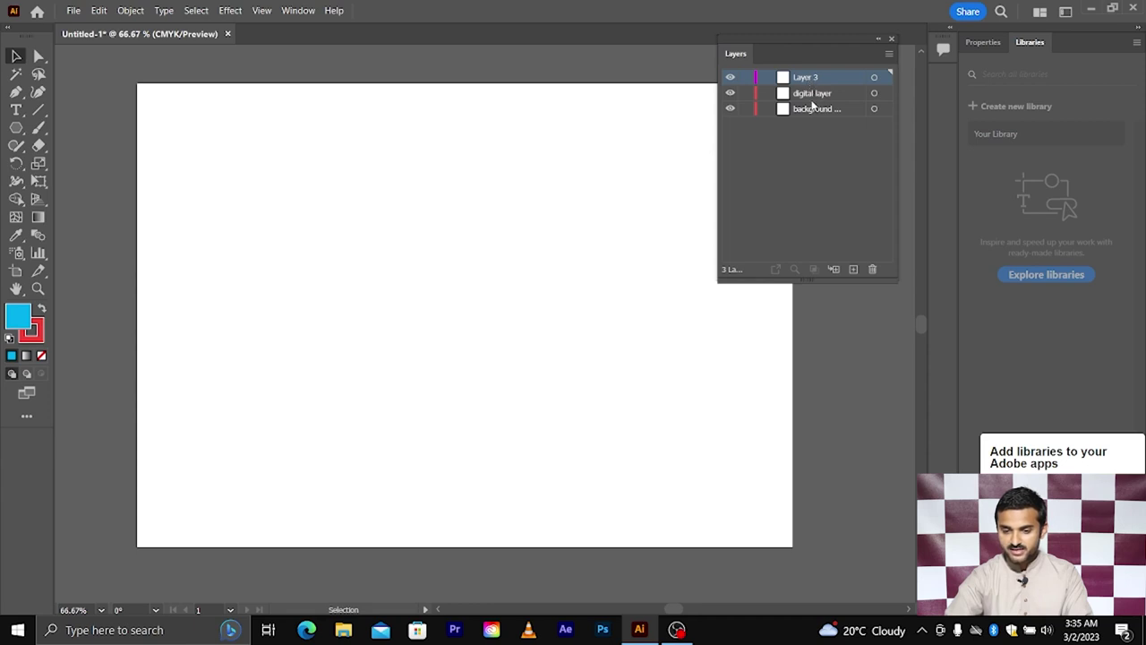
pyautogui.keyDown('ctrl'); pyautogui.click(812, 108); pyautogui.keyUp('ctrl')
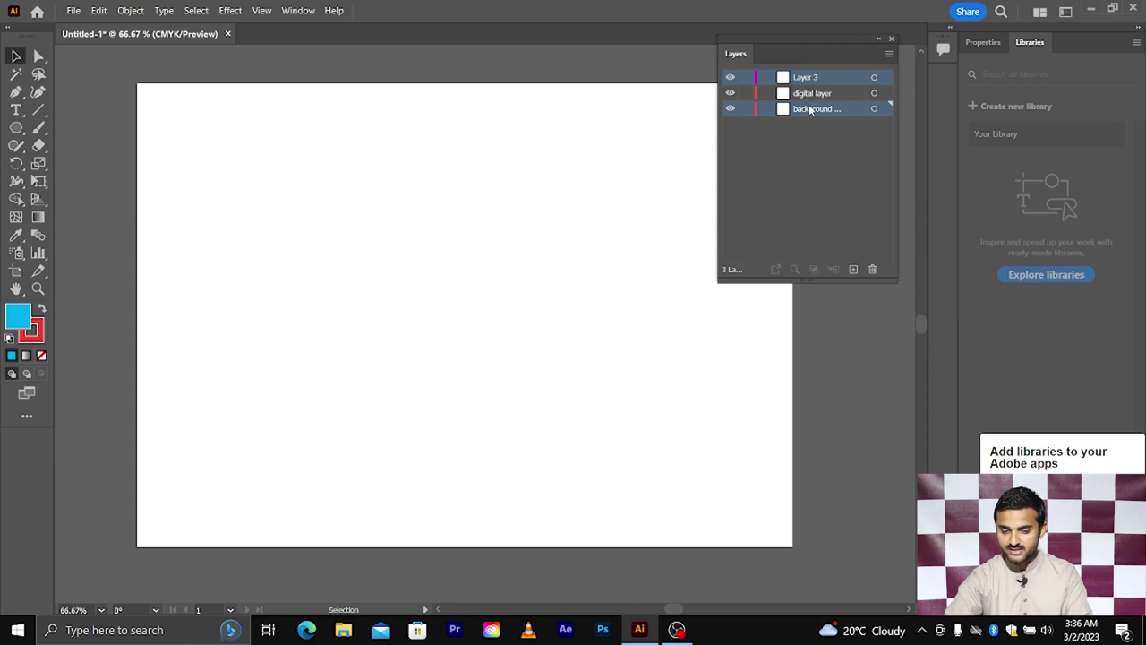
# - Delete Layer 3 and background layer, and add a new layer above digital layer
pyautogui.click(872, 268)
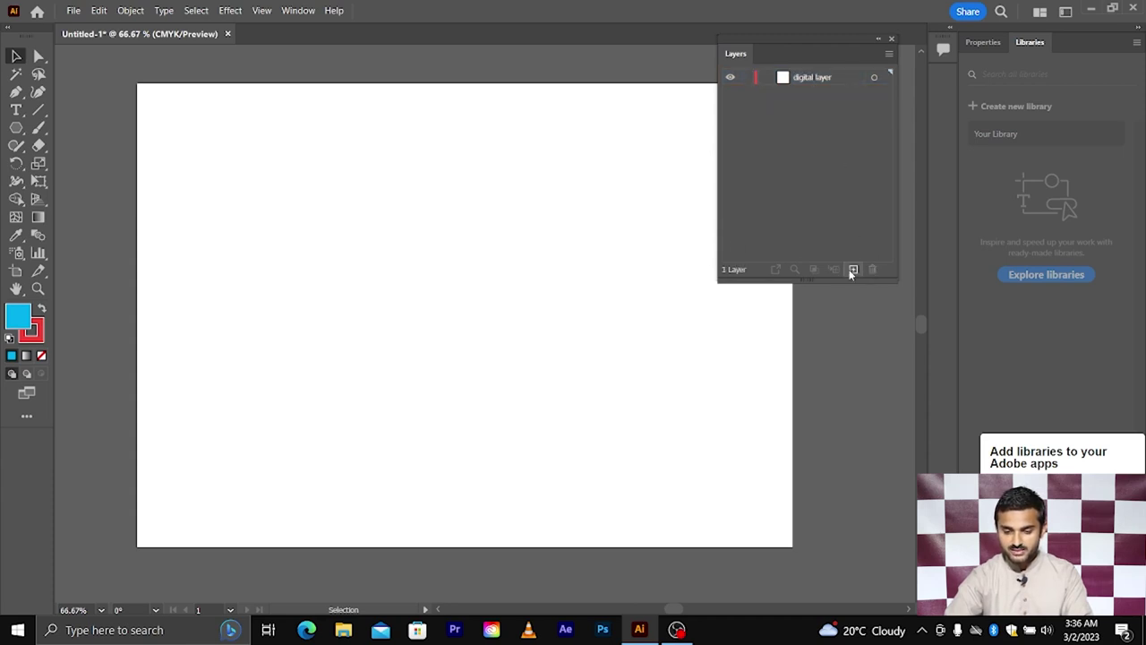
pyautogui.click(16, 127)
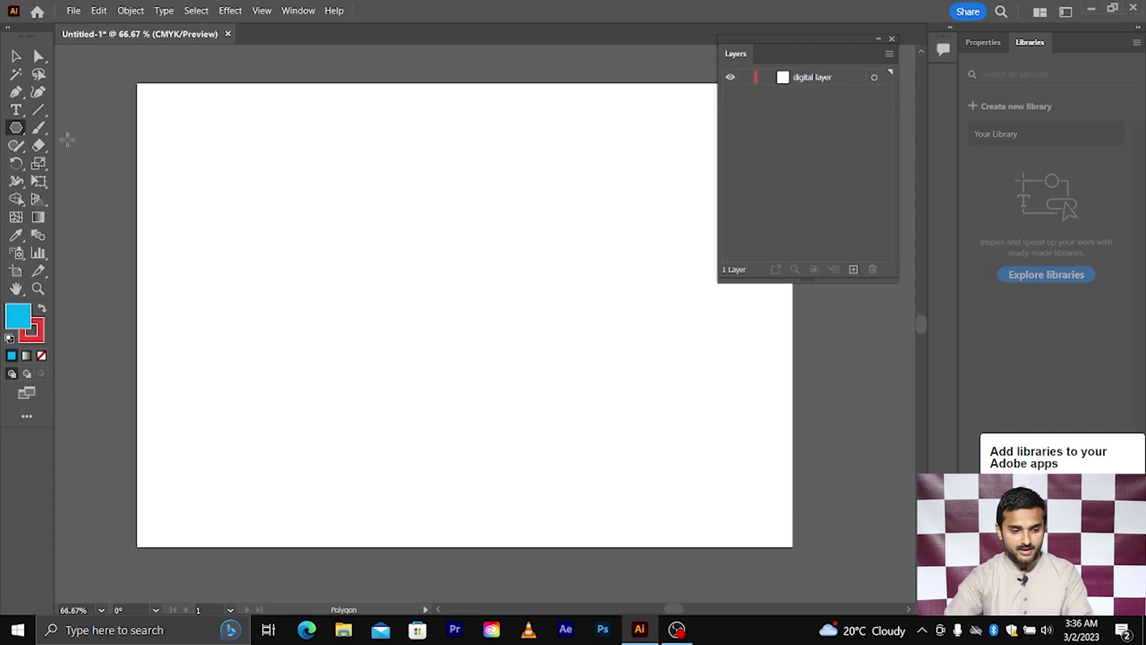
pyautogui.click(853, 268)
# - Draw a cyan hexagon on the new Layer 2, deselect it, and add an empty Layer 3 on top
pyautogui.moveTo(385, 266); pyautogui.dragTo(382, 264)
pyautogui.moveTo(479, 335); pyautogui.dragTo(487, 341)
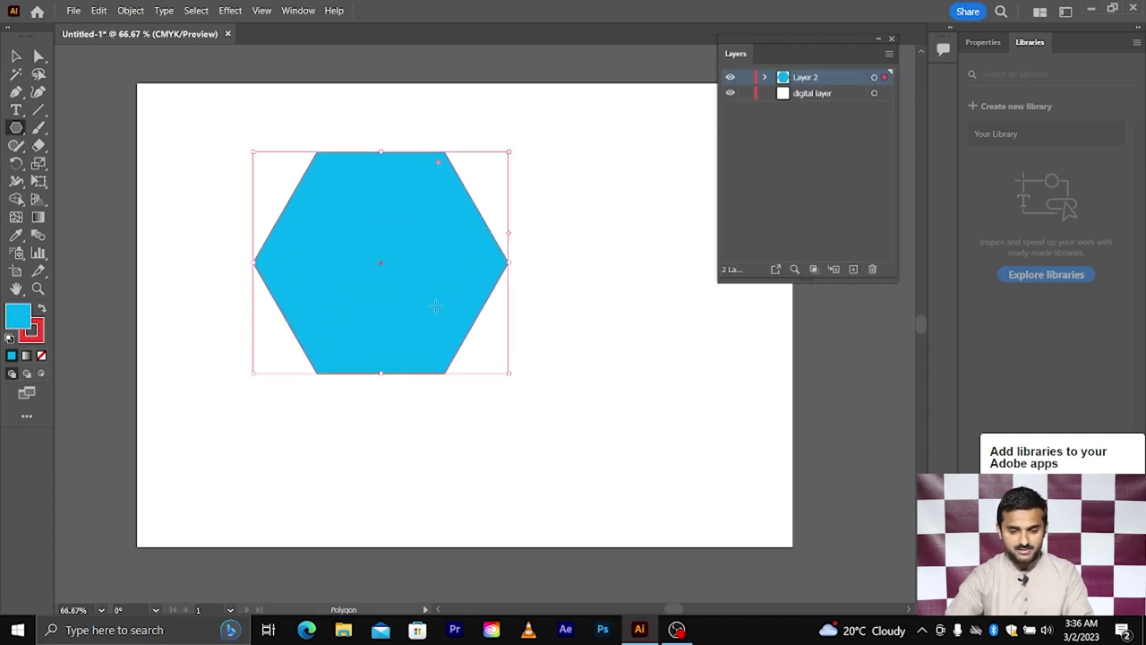
pyautogui.click(16, 55)
pyautogui.click(707, 188)
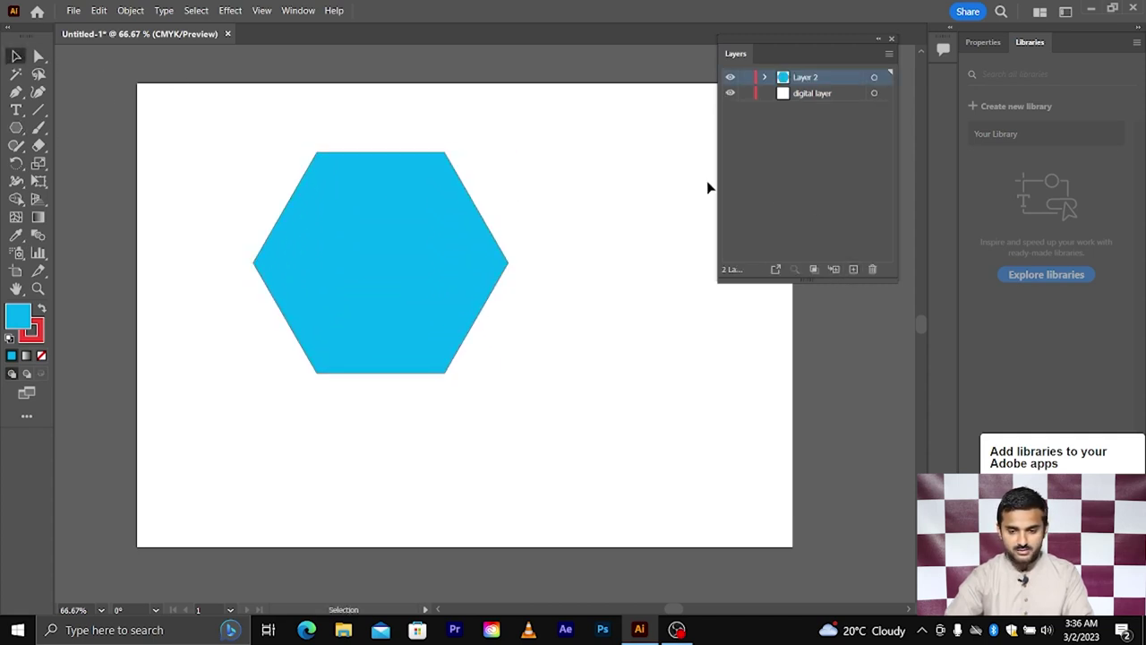
pyautogui.click(853, 270)
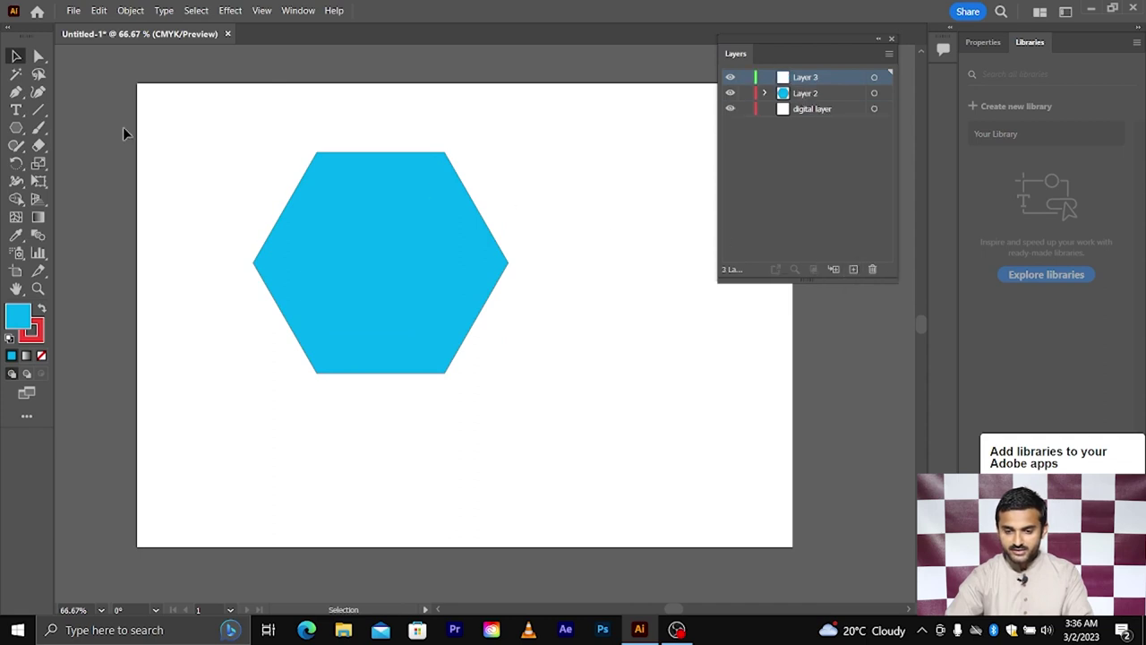
# - Draw a cyan five-point star at the artboard's lower right
pyautogui.click(17, 127)
pyautogui.click(78, 199)
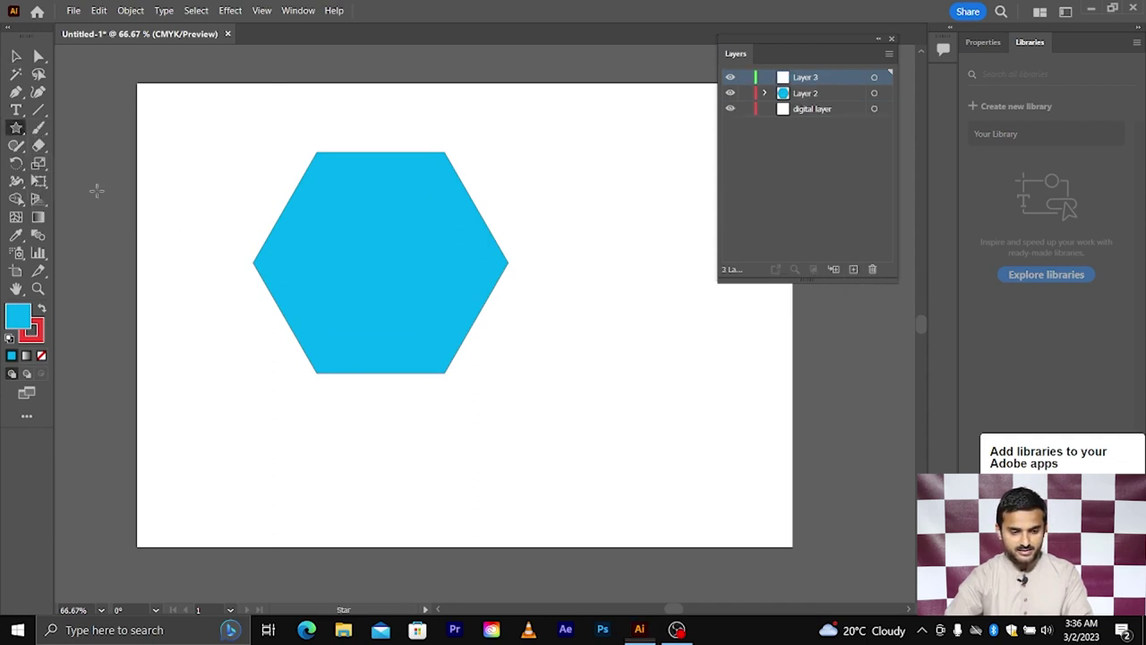
pyautogui.moveTo(678, 377); pyautogui.dragTo(732, 451)
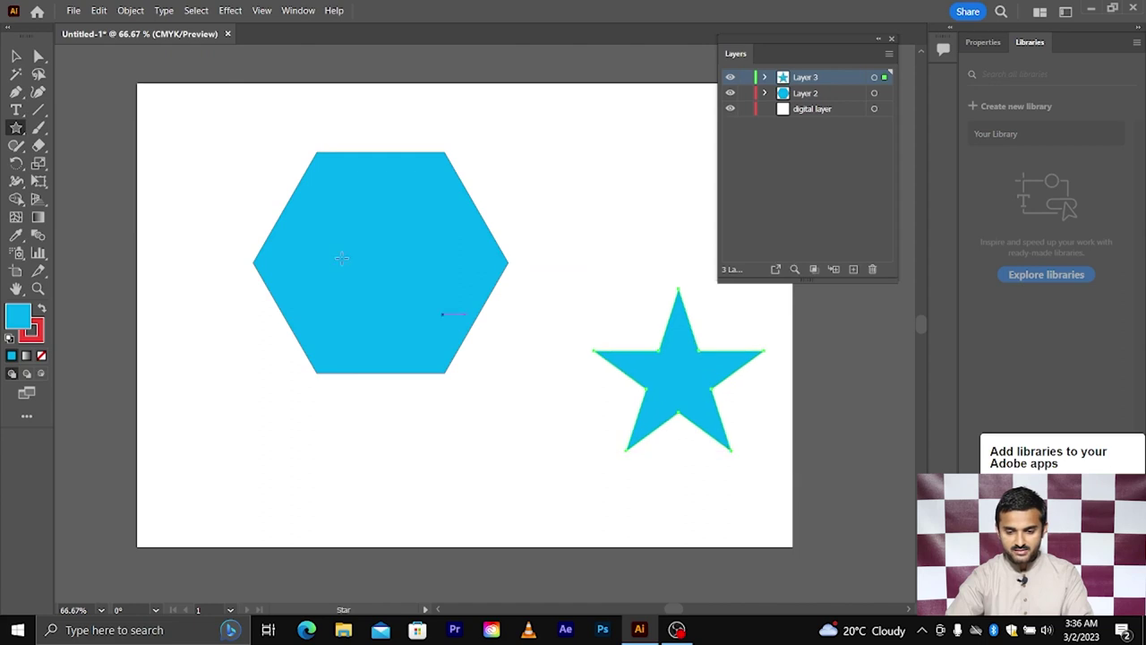
# - Move the star down and left toward the hexagon, then select Layer 2 and Layer 3
pyautogui.click(17, 56)
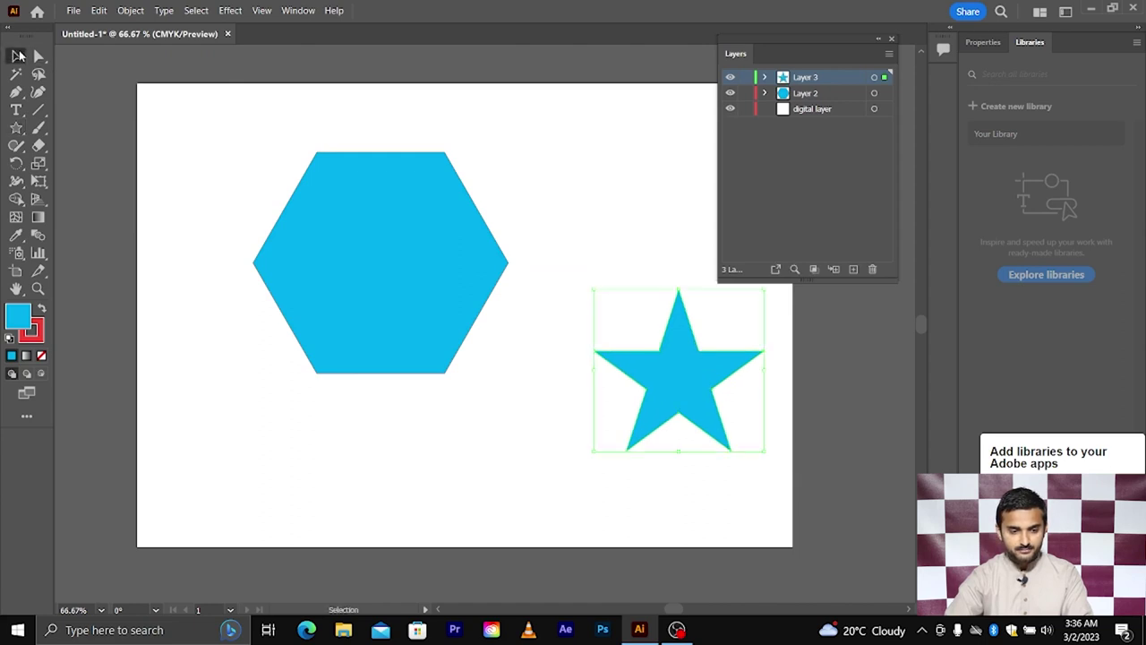
pyautogui.click(473, 133)
pyautogui.moveTo(668, 391); pyautogui.dragTo(604, 410)
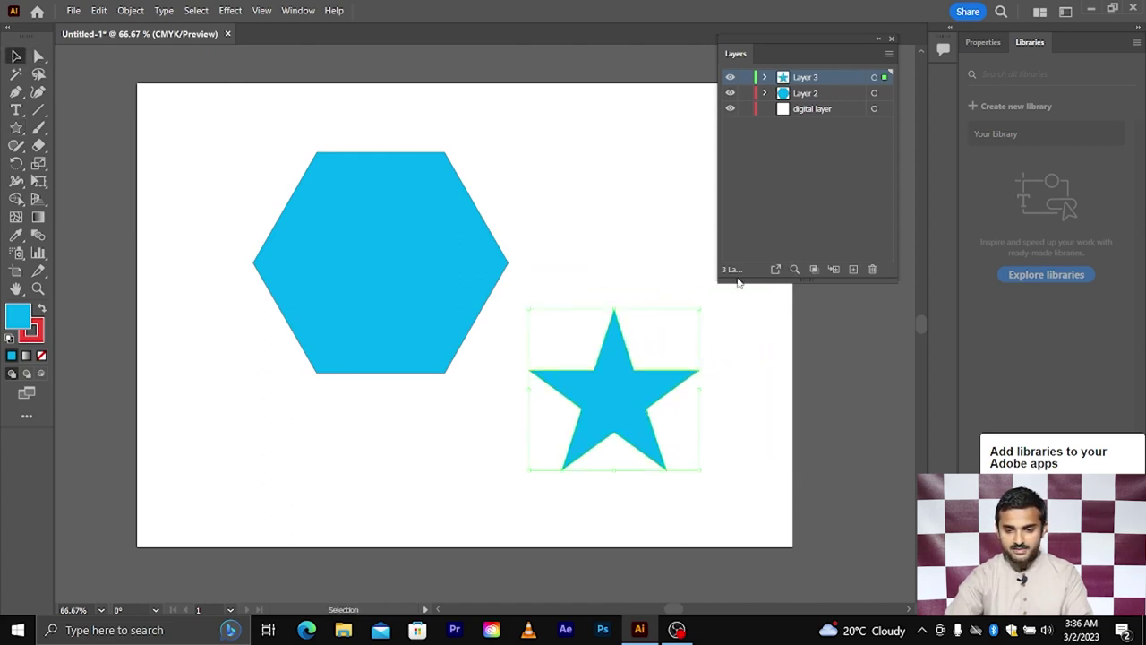
pyautogui.click(805, 95)
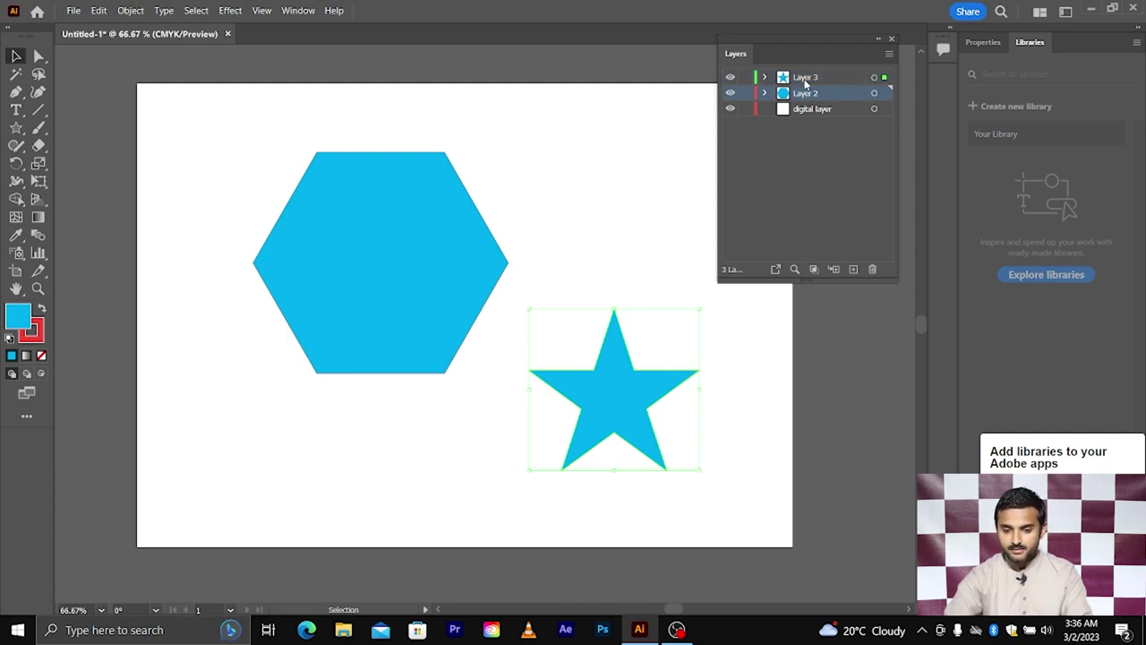
pyautogui.click(803, 79)
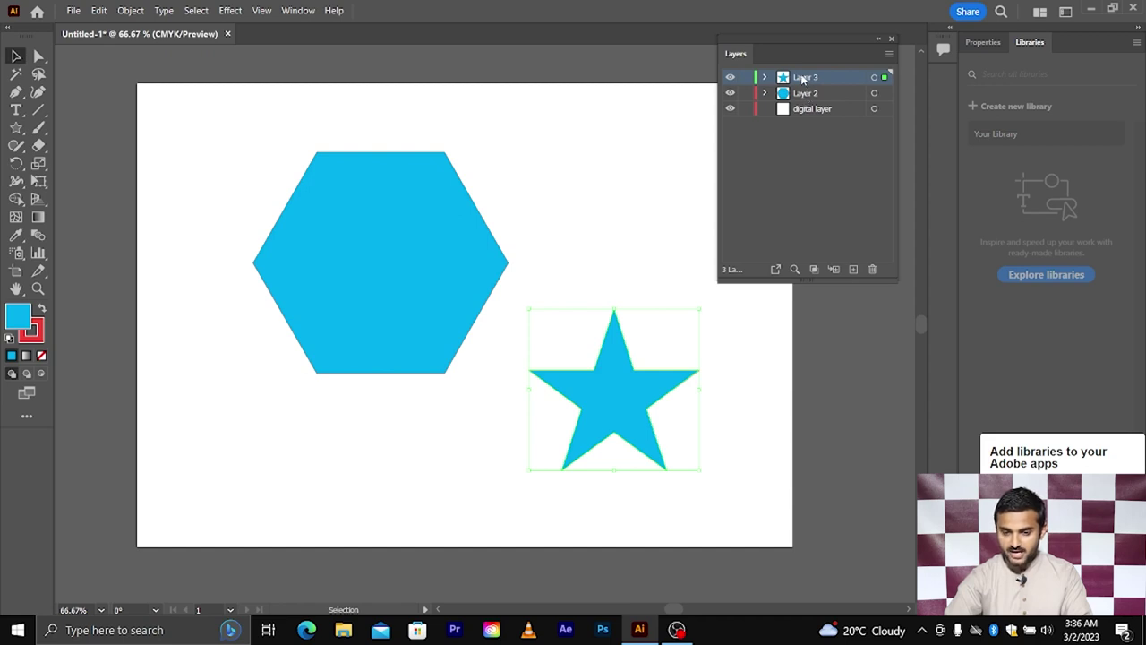
# - Undo a Layer 3 reorder, centre the star on the hexagon and swap its fill and stroke to red
pyautogui.moveTo(803, 79); pyautogui.dragTo(803, 129)
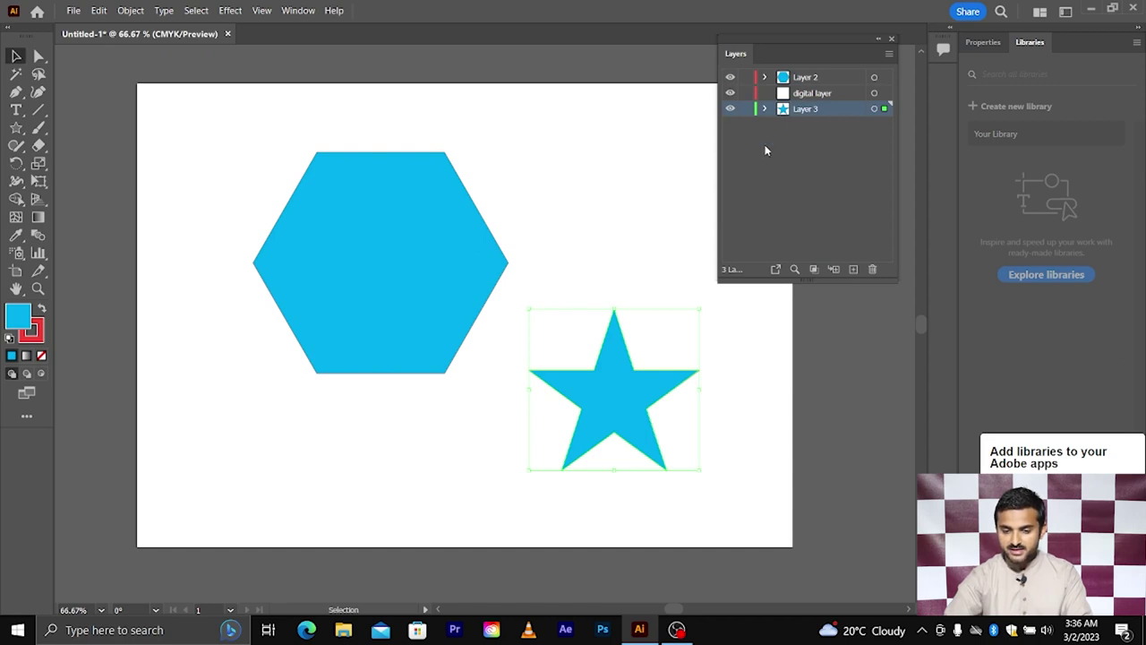
pyautogui.hotkey('ctrl', 'z')
pyautogui.click(661, 231)
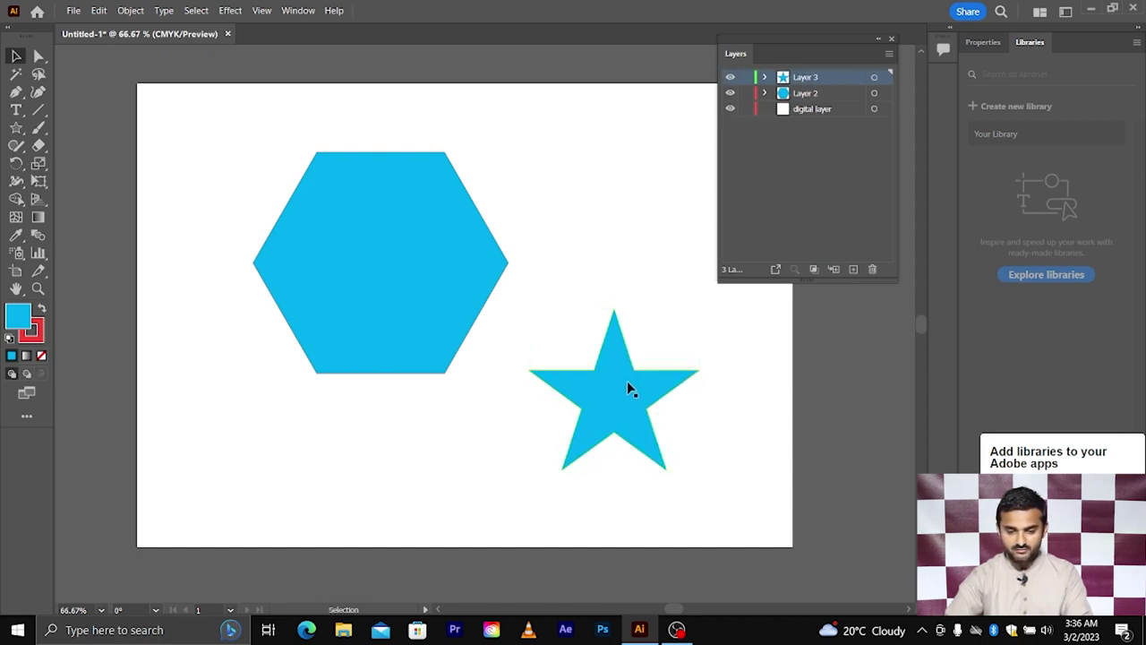
pyautogui.moveTo(638, 394)
pyautogui.mouseDown()
pyautogui.moveTo(498, 324)
pyautogui.moveTo(420, 266)
pyautogui.mouseUp()
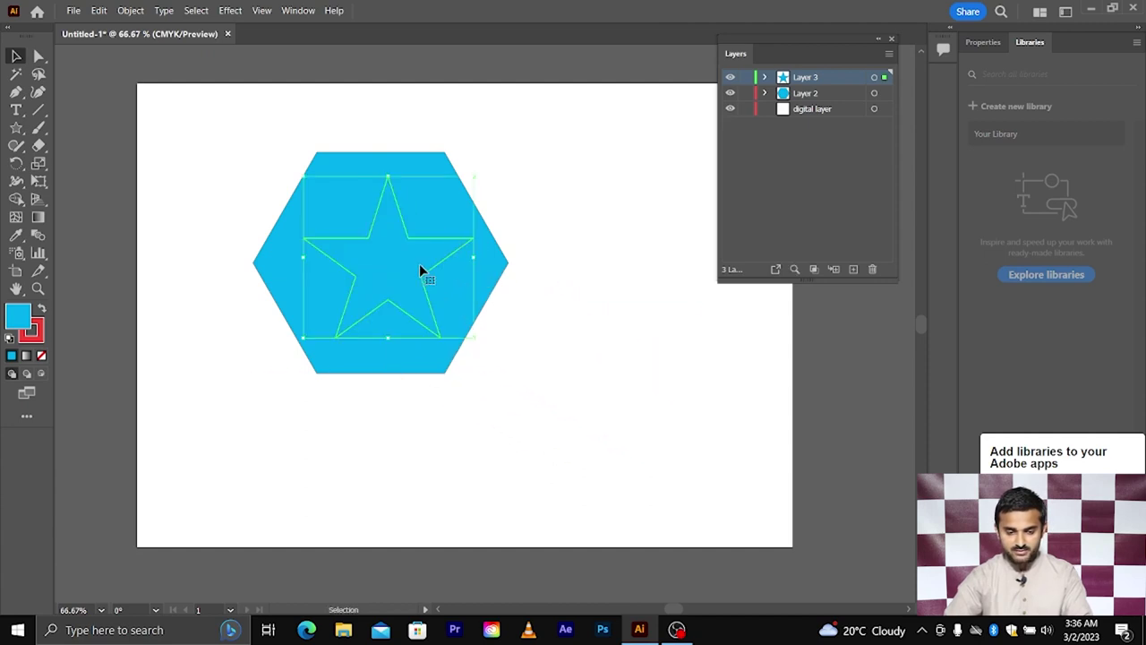
pyautogui.click(41, 308)
pyautogui.click(153, 332)
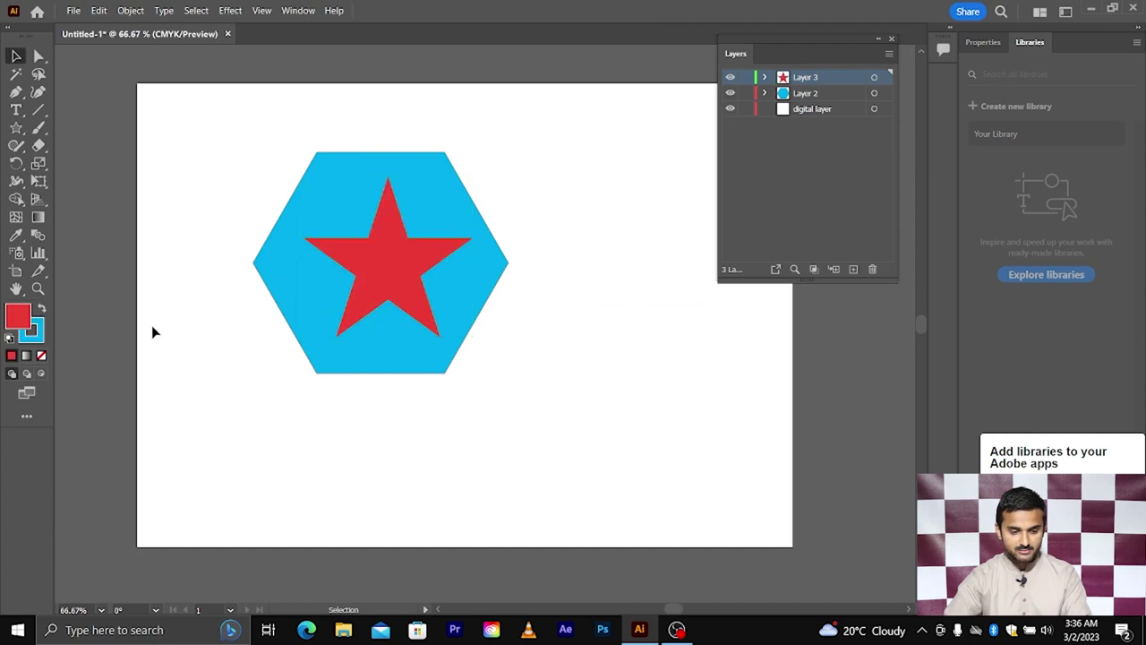
# - Move the star and hexagon together down-right toward the page centre, then select the star
pyautogui.click(388, 266)
pyautogui.moveTo(266, 205); pyautogui.dragTo(450, 305)
pyautogui.moveTo(397, 260); pyautogui.dragTo(526, 325)
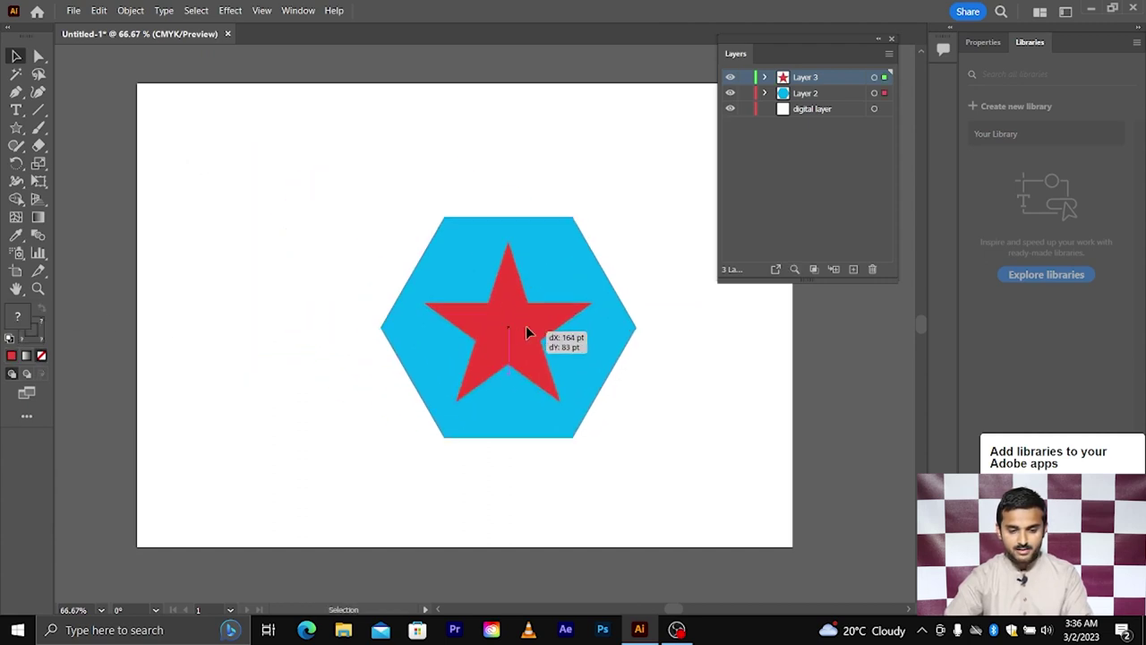
pyautogui.click(545, 332)
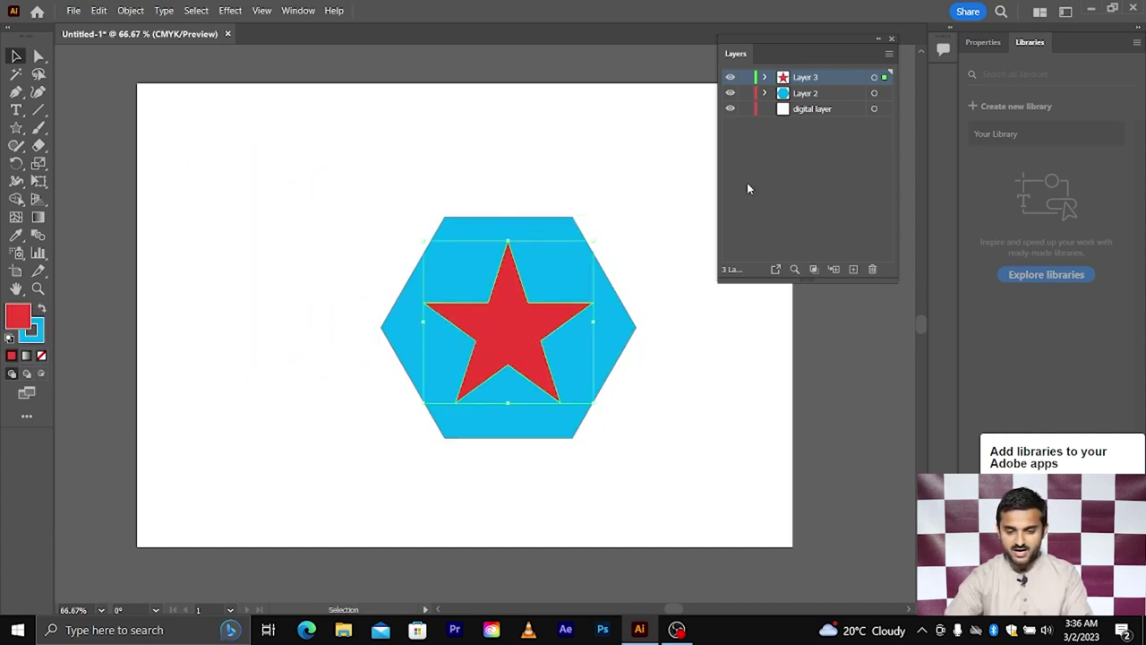
# - Rename the bottom 'digital layer' to 'backgournd', then select the red star
pyautogui.click(806, 93)
pyautogui.click(564, 233)
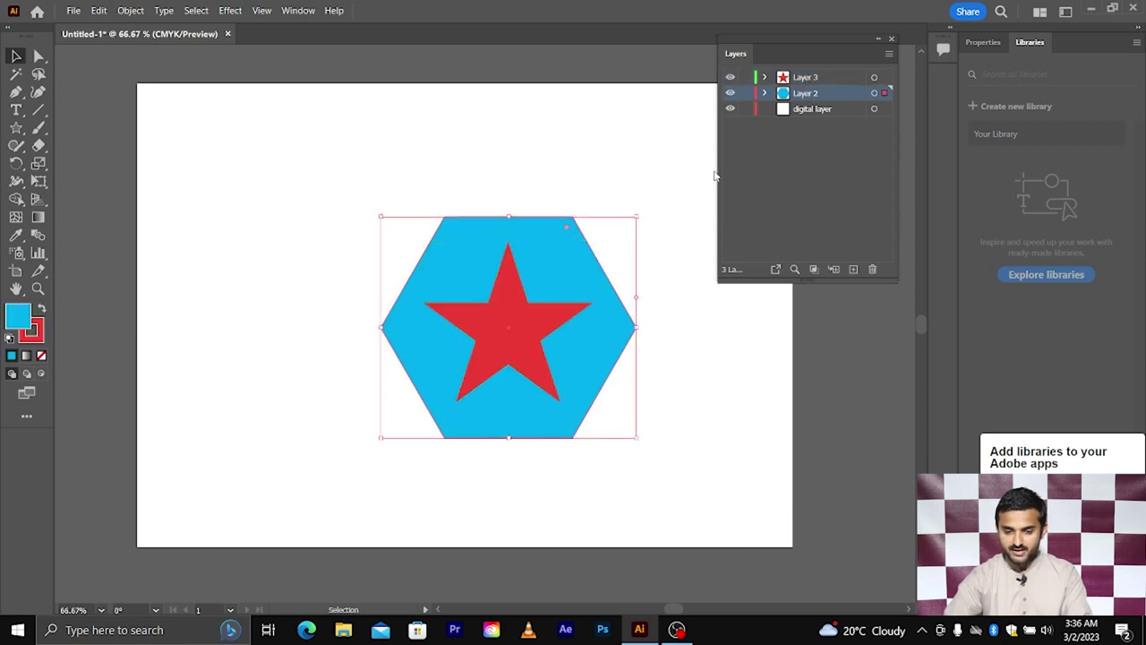
pyautogui.click(803, 111)
pyautogui.doubleClick(814, 109)
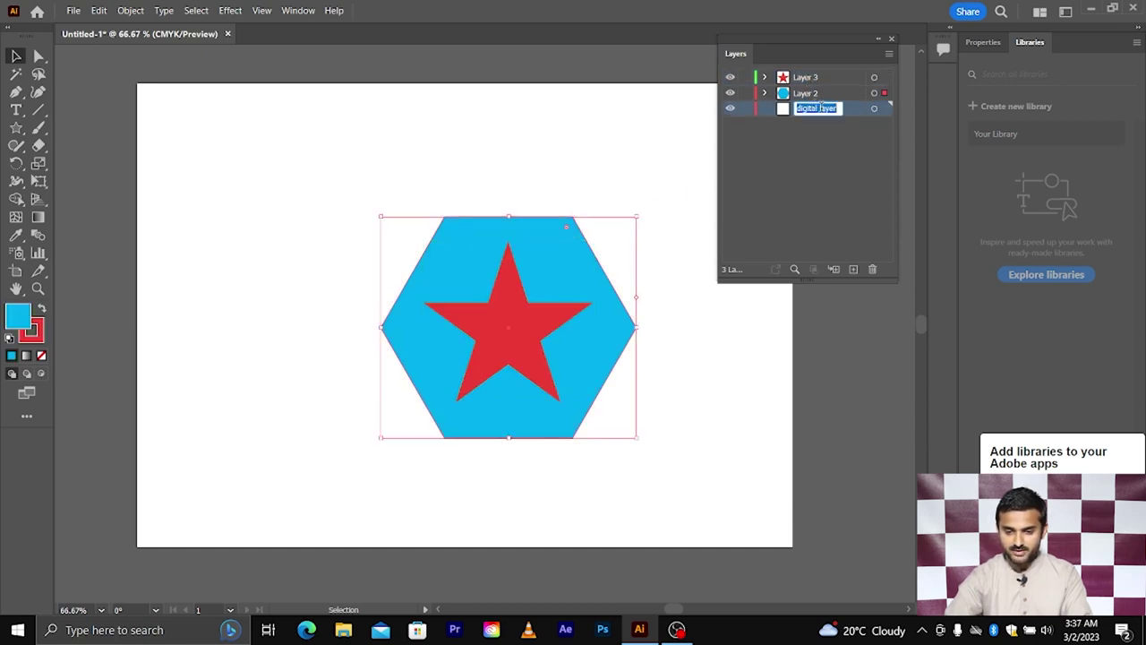
pyautogui.write('background')
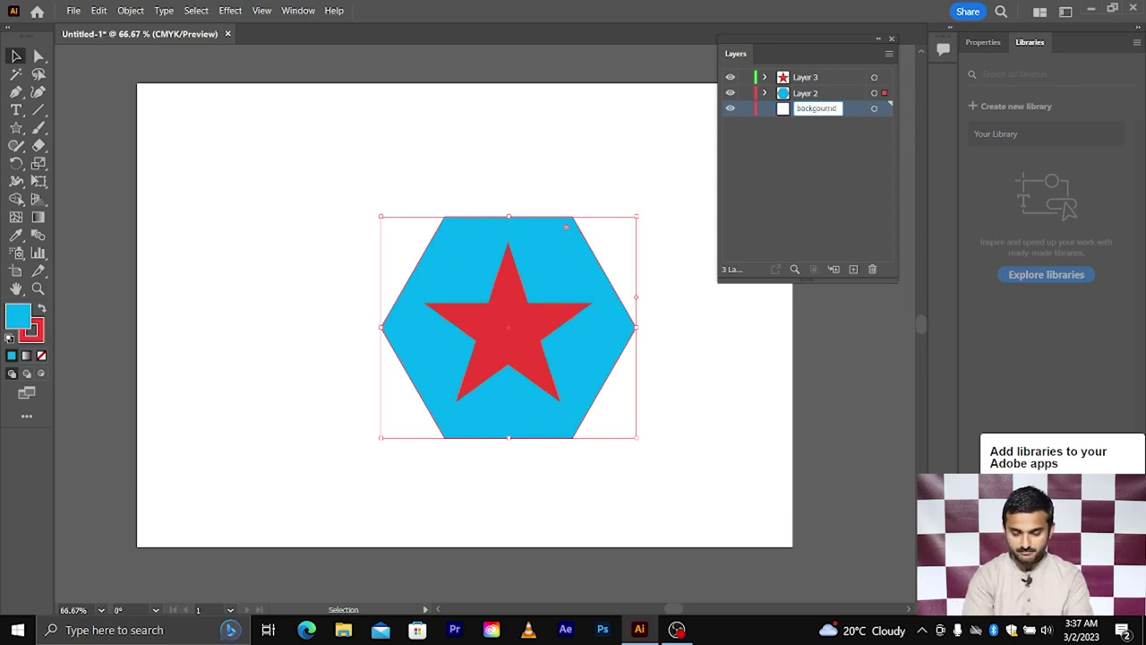
pyautogui.press('Return')
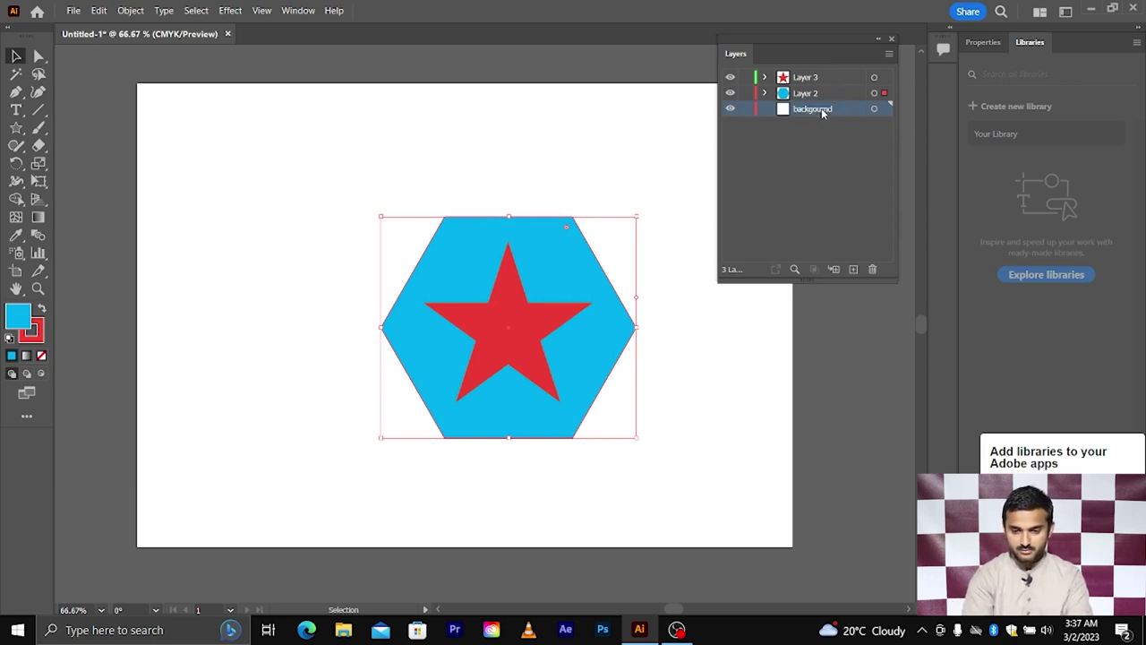
pyautogui.click(822, 145)
pyautogui.click(526, 311)
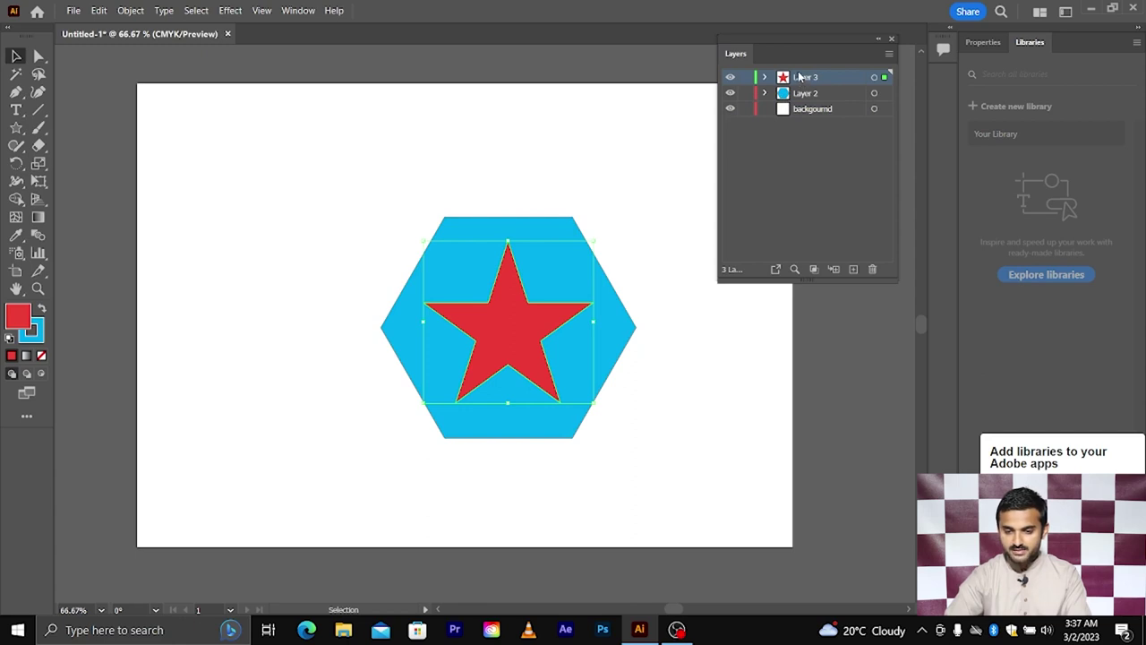
# - Stack Layer 3 below Layer 2 so the hexagon hides the star, then test-move the star and undo
pyautogui.moveTo(799, 78); pyautogui.dragTo(803, 101)
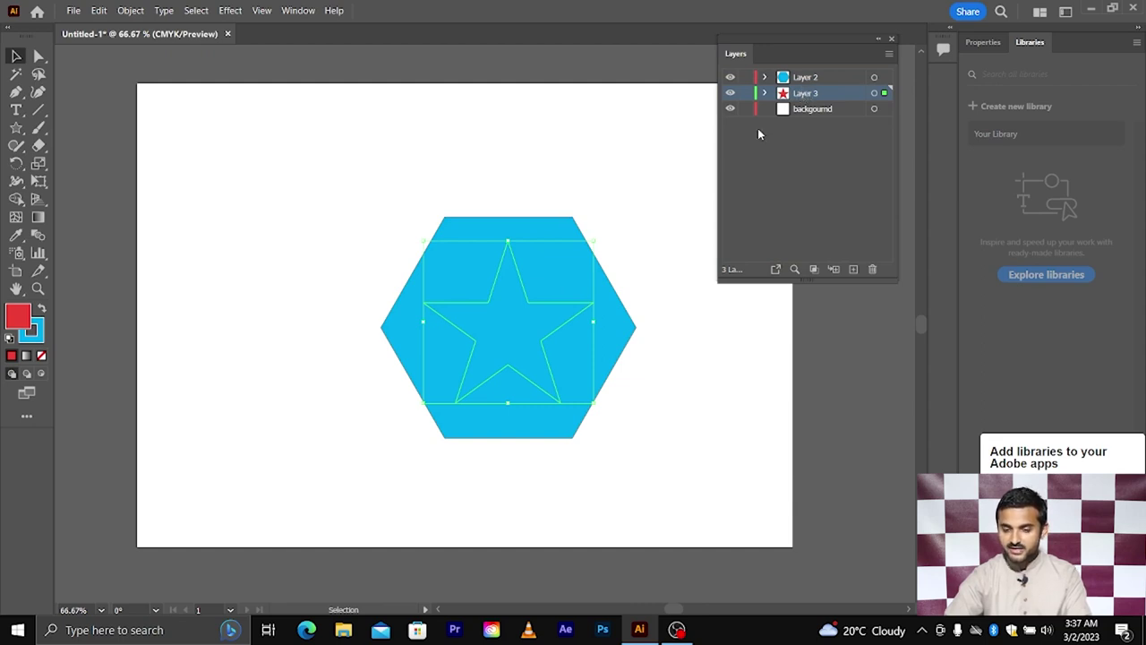
pyautogui.moveTo(536, 307); pyautogui.dragTo(309, 267)
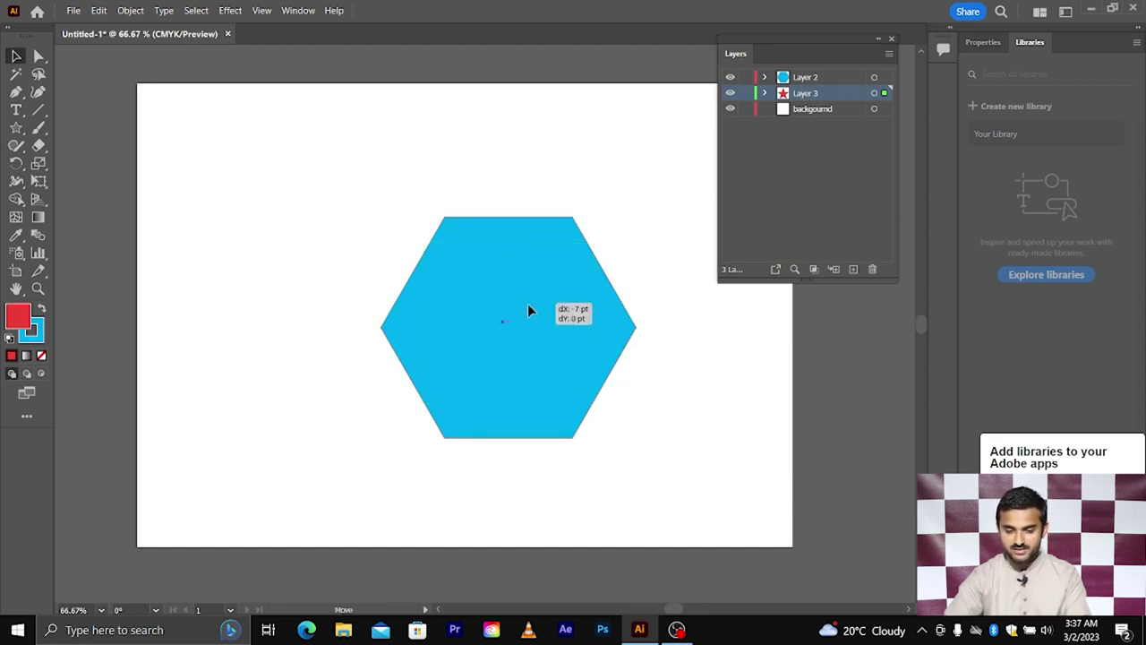
pyautogui.hotkey('ctrl', 'z')
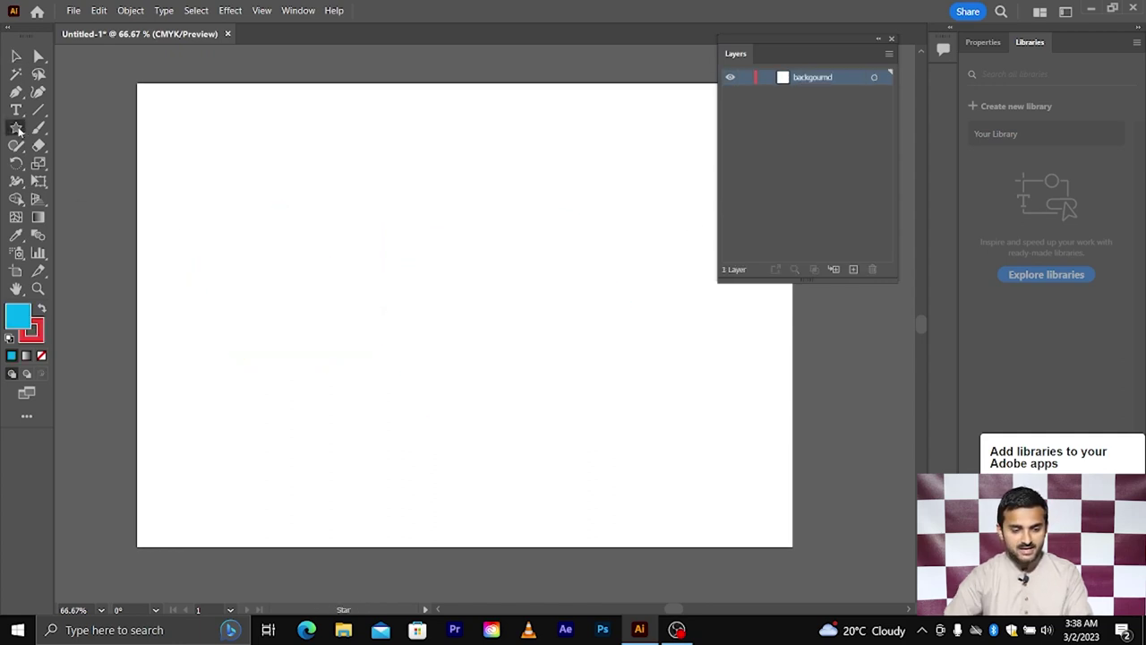
# - Draw a blue circle, move it to the artboard centre and enlarge it considerably
pyautogui.click(16, 127)
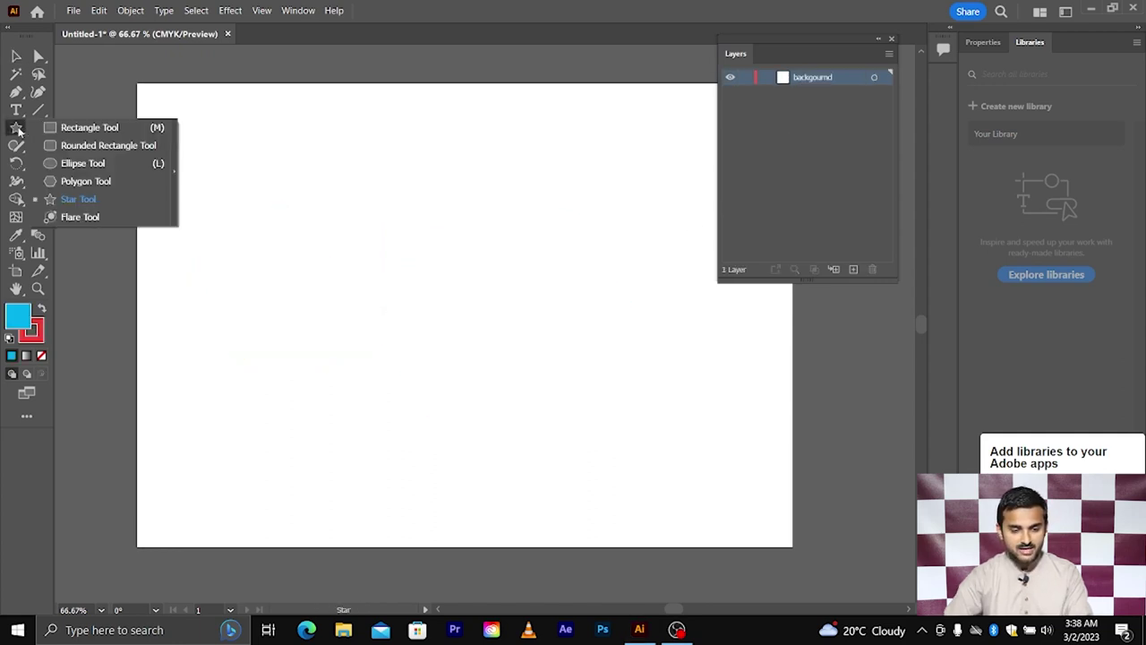
pyautogui.click(73, 167)
pyautogui.moveTo(251, 235); pyautogui.dragTo(285, 267)
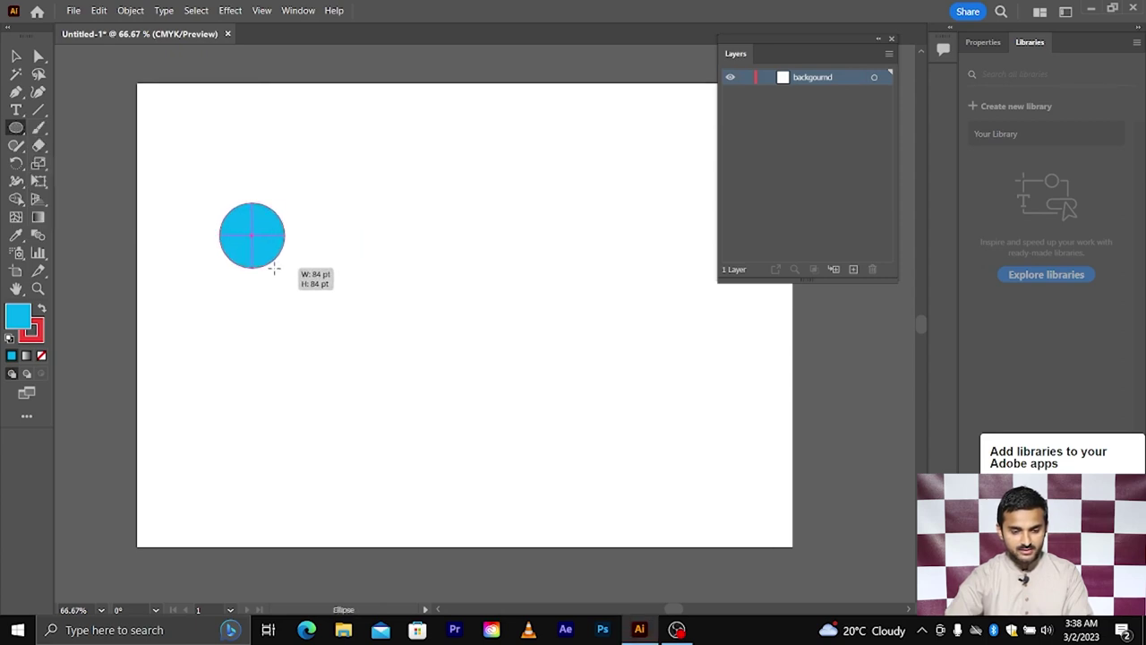
pyautogui.click(16, 56)
pyautogui.moveTo(222, 235); pyautogui.dragTo(402, 324)
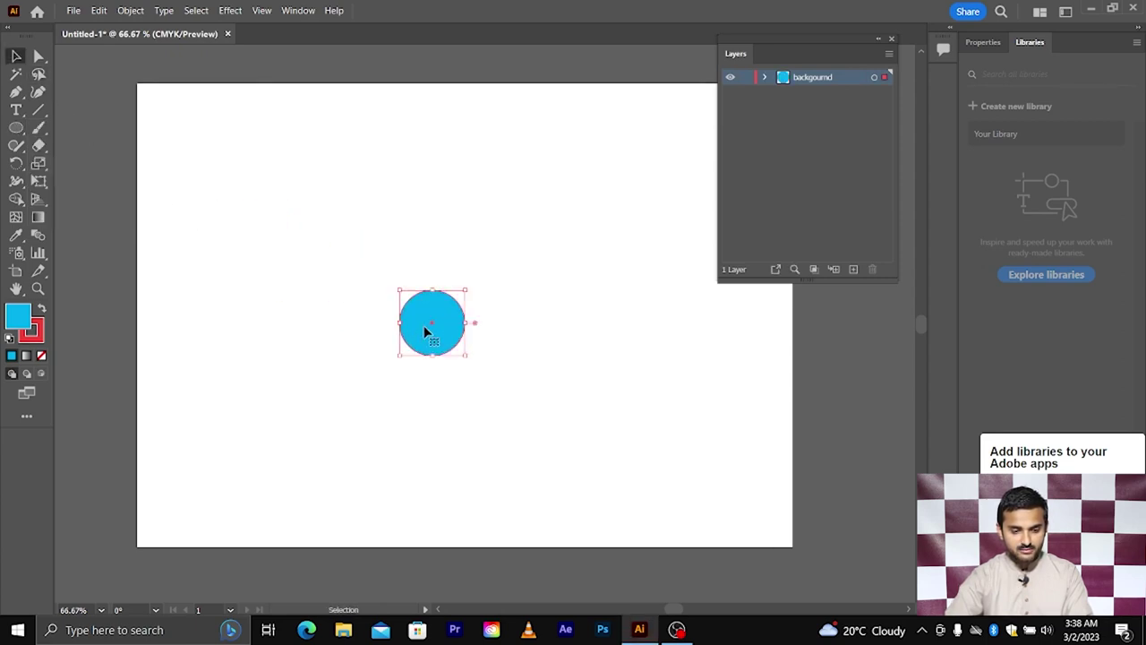
pyautogui.moveTo(466, 354); pyautogui.dragTo(527, 412)
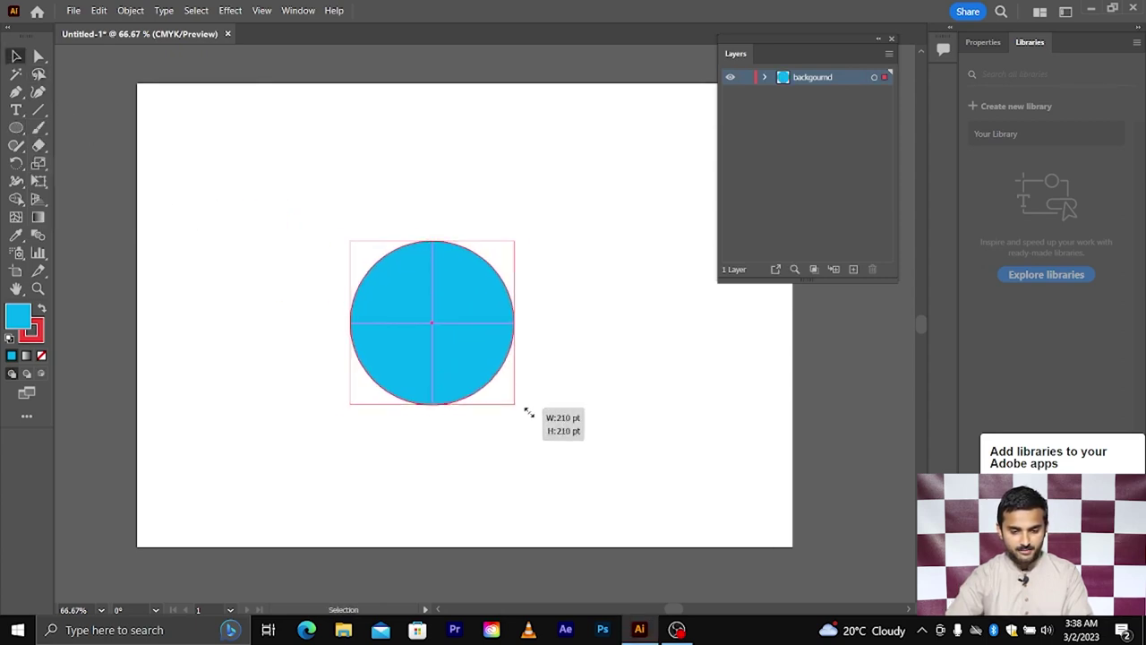
# - Draw a blue square, duplicate it to the right as a red copy, then duplicate that down-left
pyautogui.click(16, 127)
pyautogui.click(88, 127)
pyautogui.moveTo(246, 165)
pyautogui.mouseDown()
pyautogui.moveTo(368, 282)
pyautogui.moveTo(314, 231)
pyautogui.mouseUp()
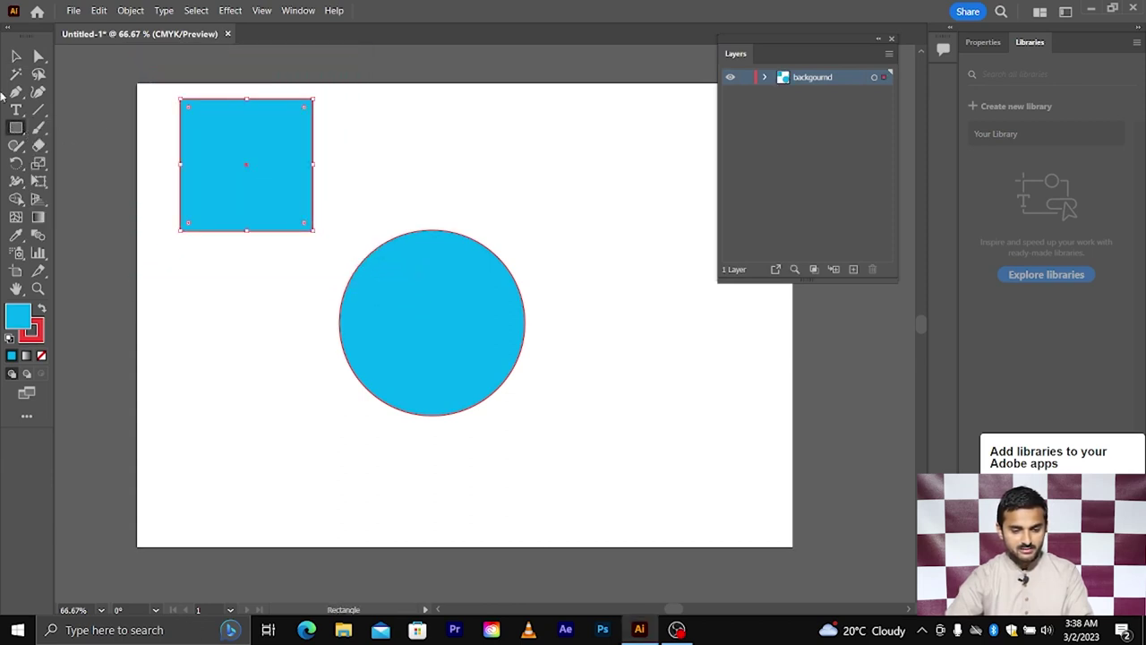
pyautogui.click(16, 57)
pyautogui.moveTo(263, 179); pyautogui.dragTo(436, 198)
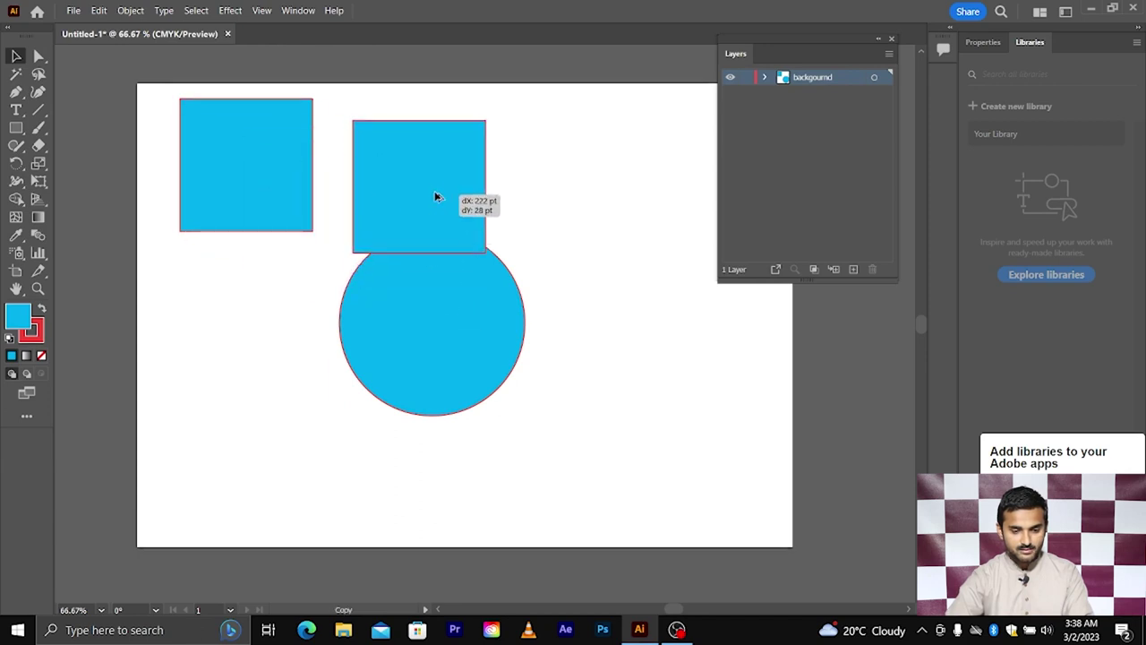
pyautogui.click(41, 308)
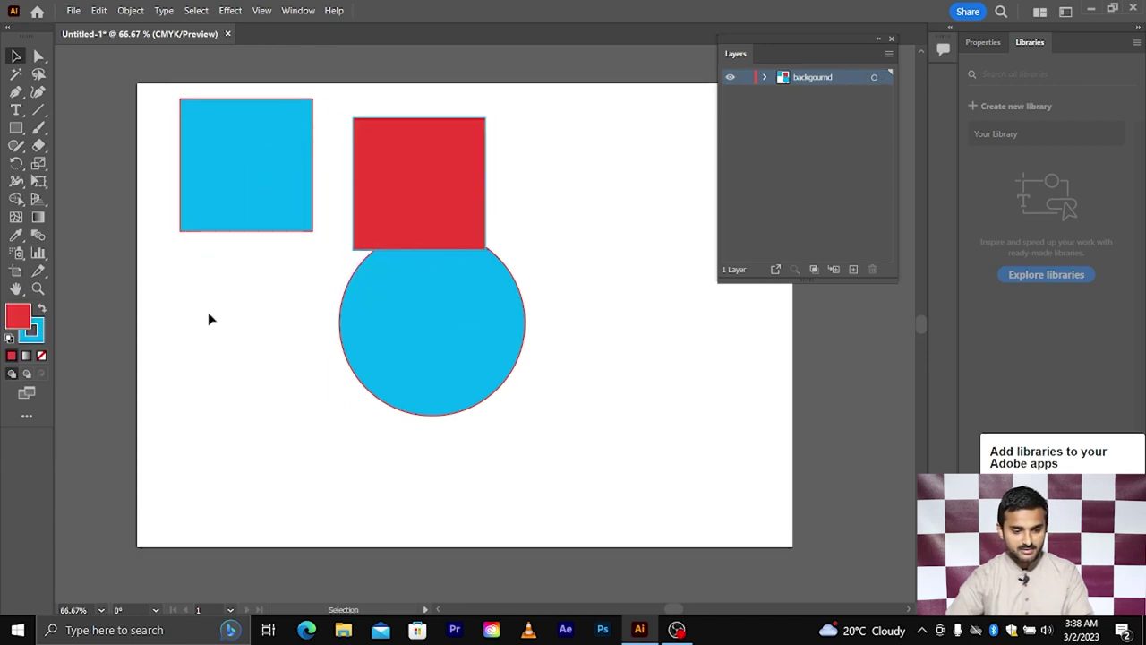
pyautogui.moveTo(371, 207); pyautogui.dragTo(271, 341)
# - Recolour the third square green in the Color Picker
pyautogui.doubleClick(13, 315)
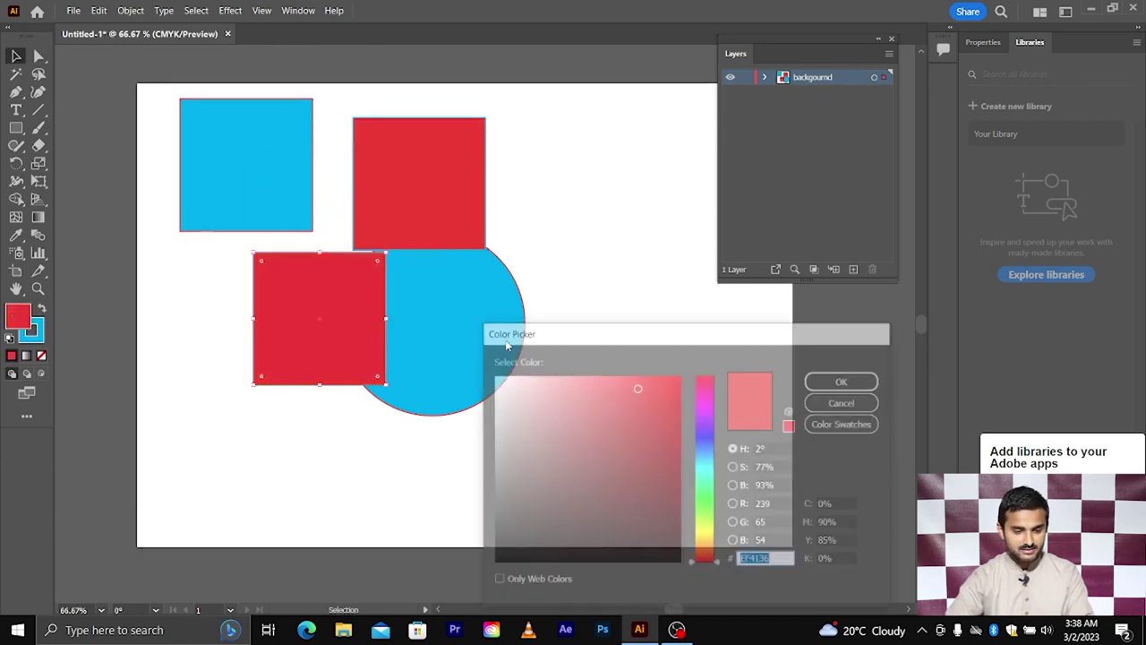
pyautogui.moveTo(627, 422); pyautogui.dragTo(677, 457)
pyautogui.moveTo(705, 502); pyautogui.dragTo(710, 491)
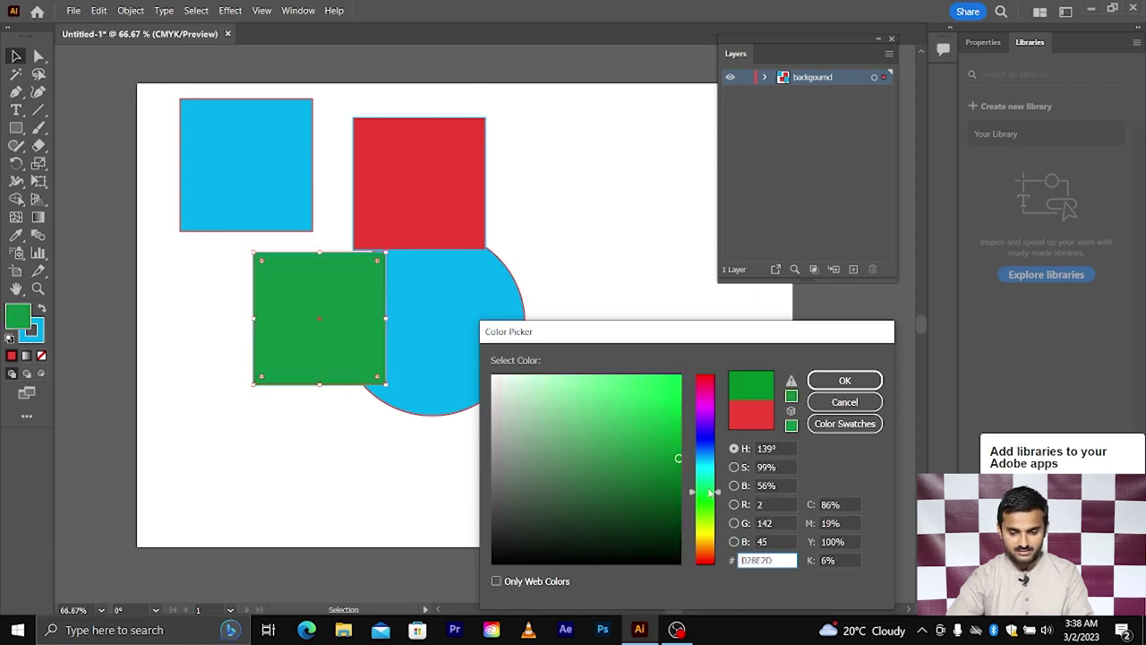
pyautogui.click(839, 380)
# - Arrange the circle and squares so the three squares overlap, then select the squares together
pyautogui.moveTo(473, 304); pyautogui.dragTo(671, 427)
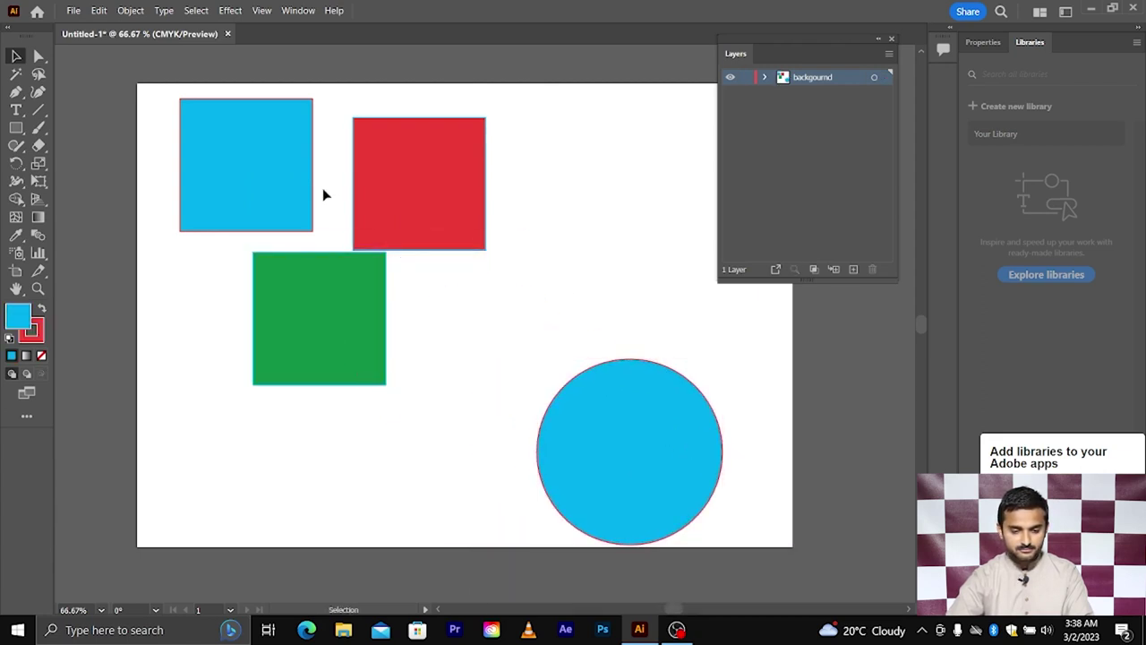
pyautogui.moveTo(304, 168); pyautogui.dragTo(335, 240)
pyautogui.moveTo(358, 160); pyautogui.dragTo(358, 193)
pyautogui.moveTo(238, 149)
pyautogui.mouseDown()
pyautogui.moveTo(345, 285)
pyautogui.moveTo(448, 328)
pyautogui.mouseUp()
# - Fill the circle with eyedropper-sampled grey, move it over the squares and bring it to front
pyautogui.click(648, 430)
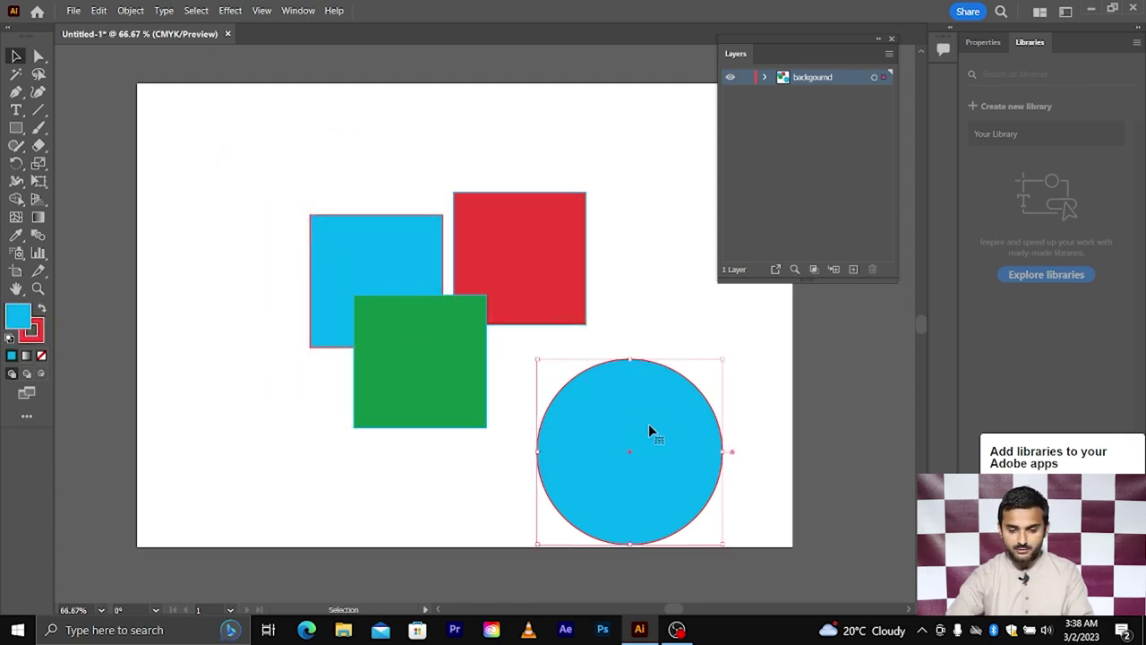
pyautogui.press('i')
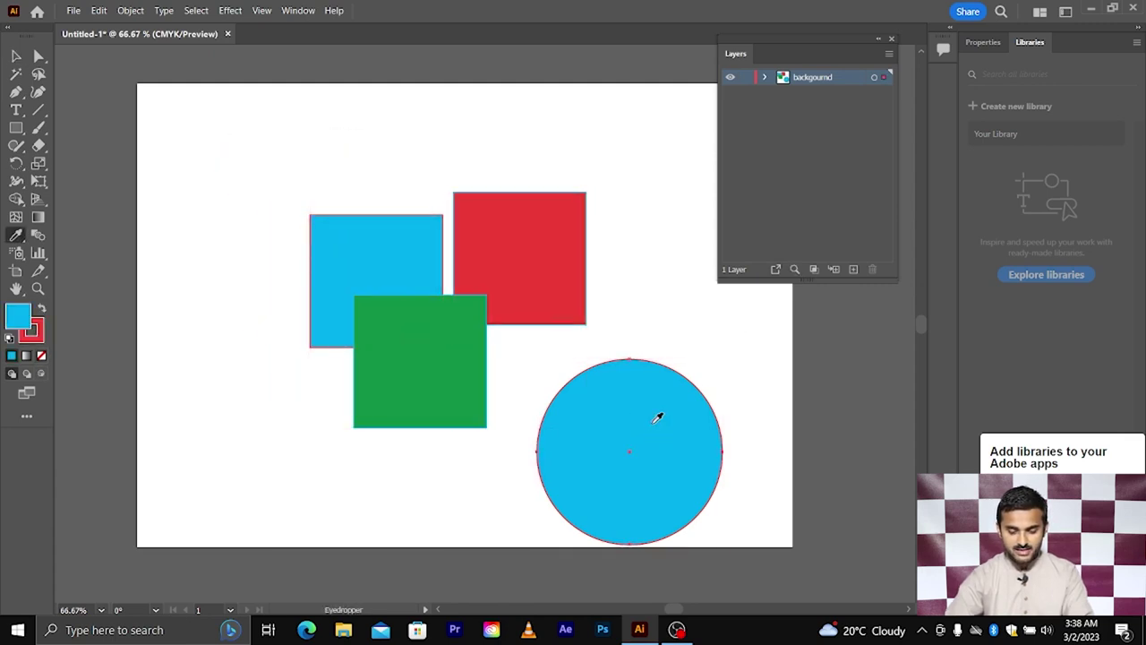
pyautogui.click(847, 341)
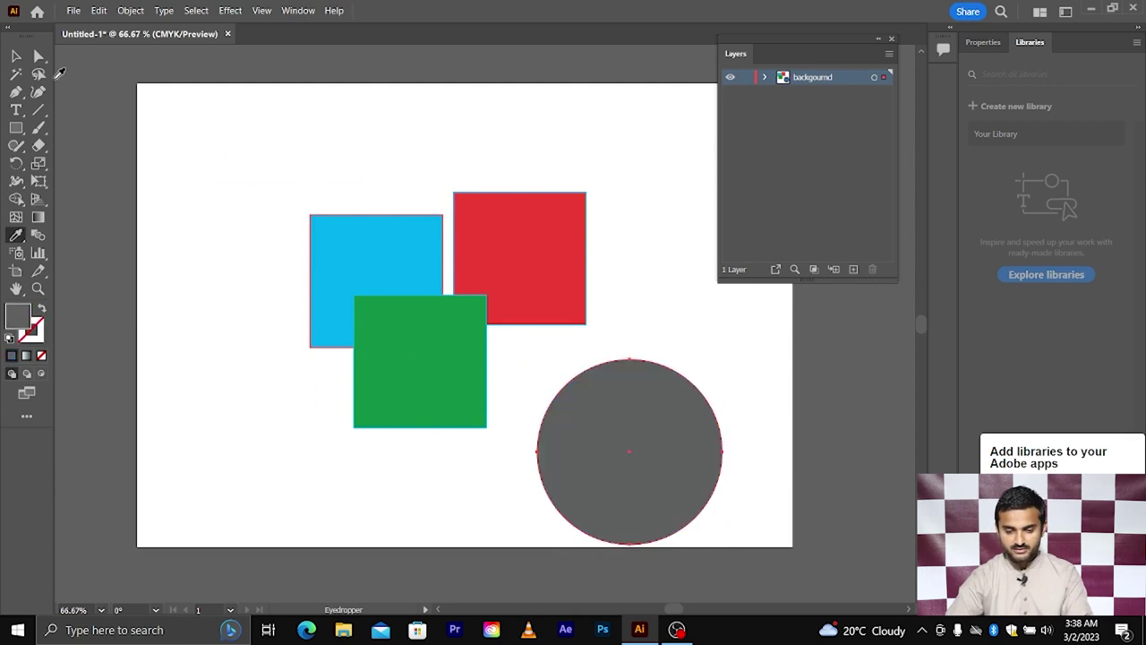
pyautogui.press('v')
pyautogui.moveTo(602, 416)
pyautogui.mouseDown()
pyautogui.moveTo(547, 397)
pyautogui.moveTo(415, 281)
pyautogui.mouseUp()
pyautogui.rightClick(450, 276)
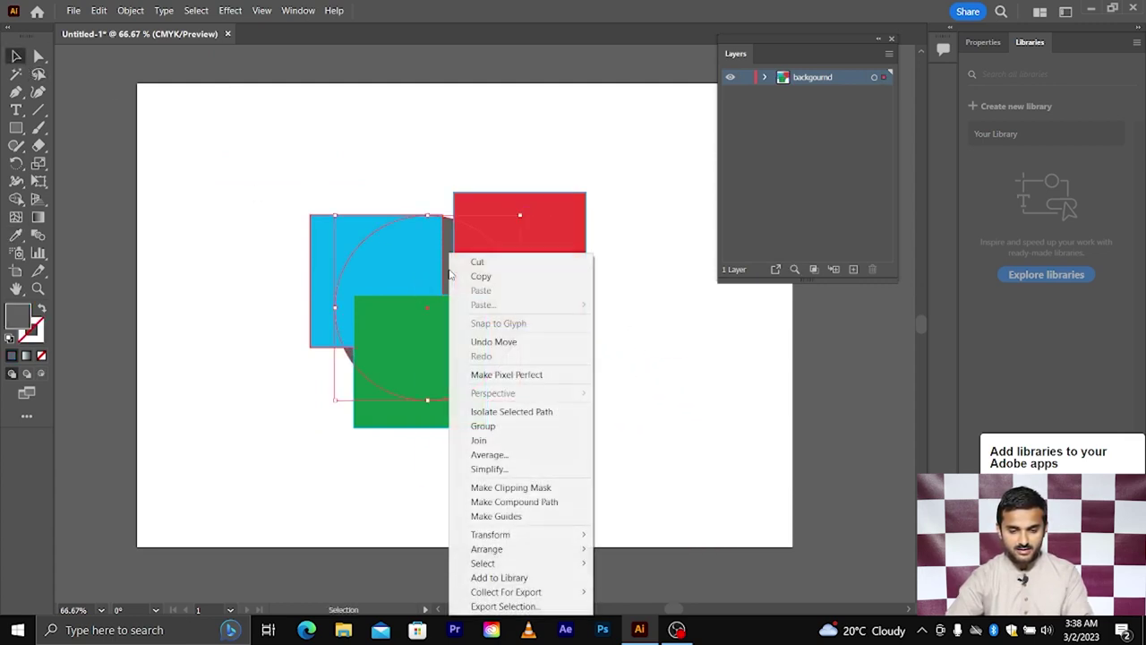
pyautogui.click(614, 552)
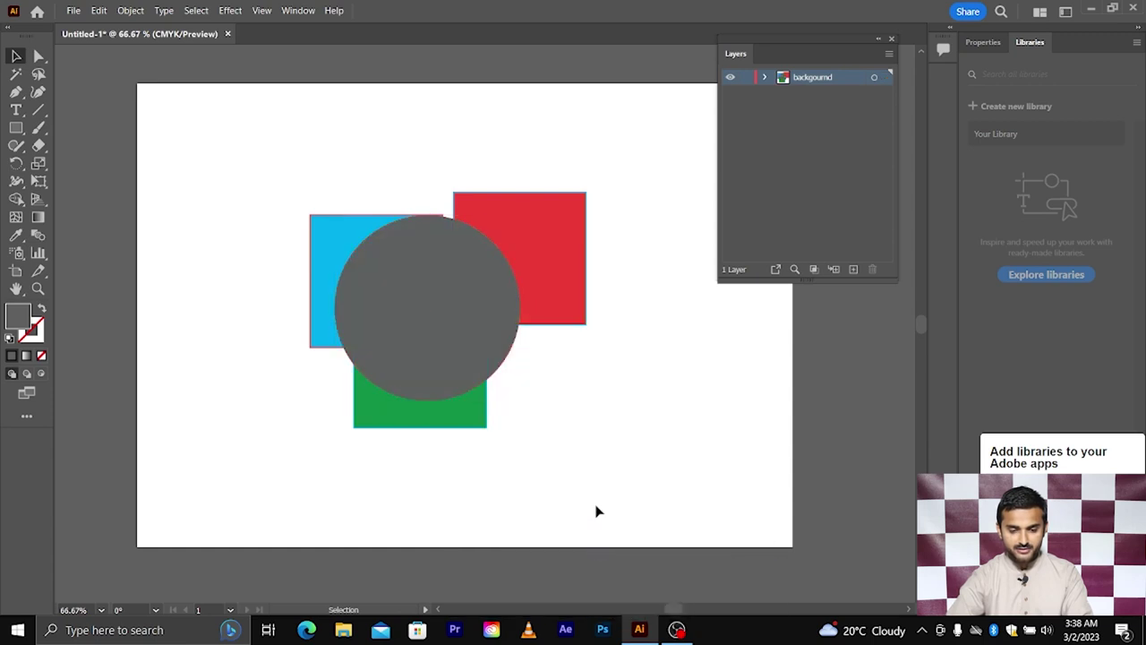
# - Select all four shapes, briefly expanding the backgournd layer to inspect its contents
pyautogui.moveTo(378, 154); pyautogui.dragTo(631, 360)
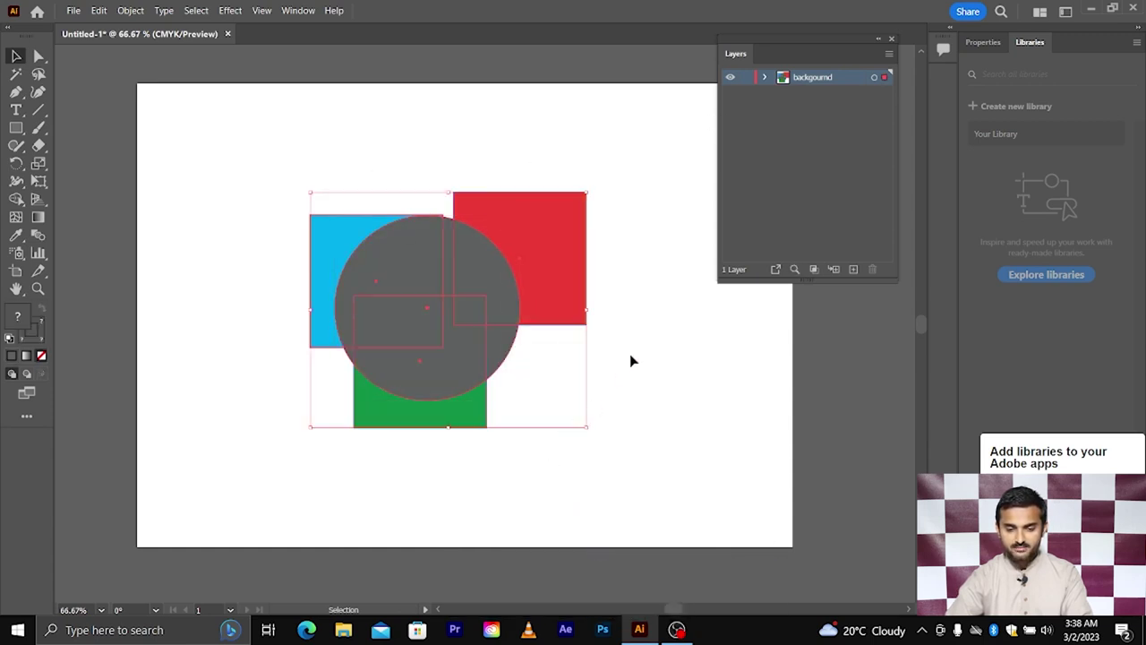
pyautogui.click(765, 79)
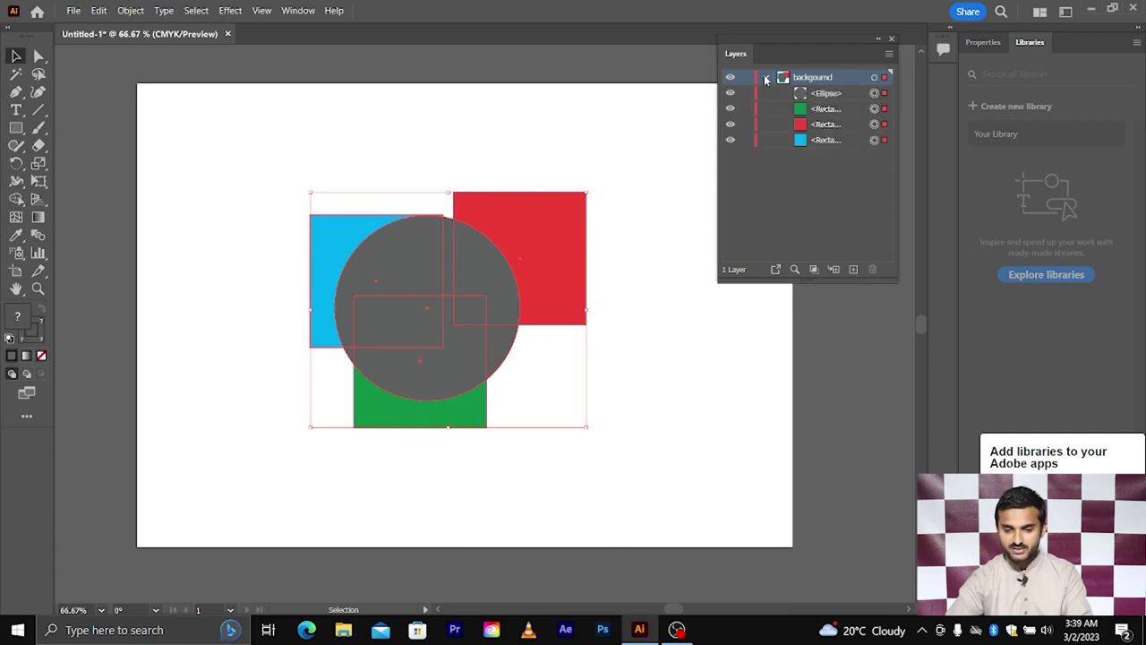
pyautogui.click(765, 79)
pyautogui.click(438, 112)
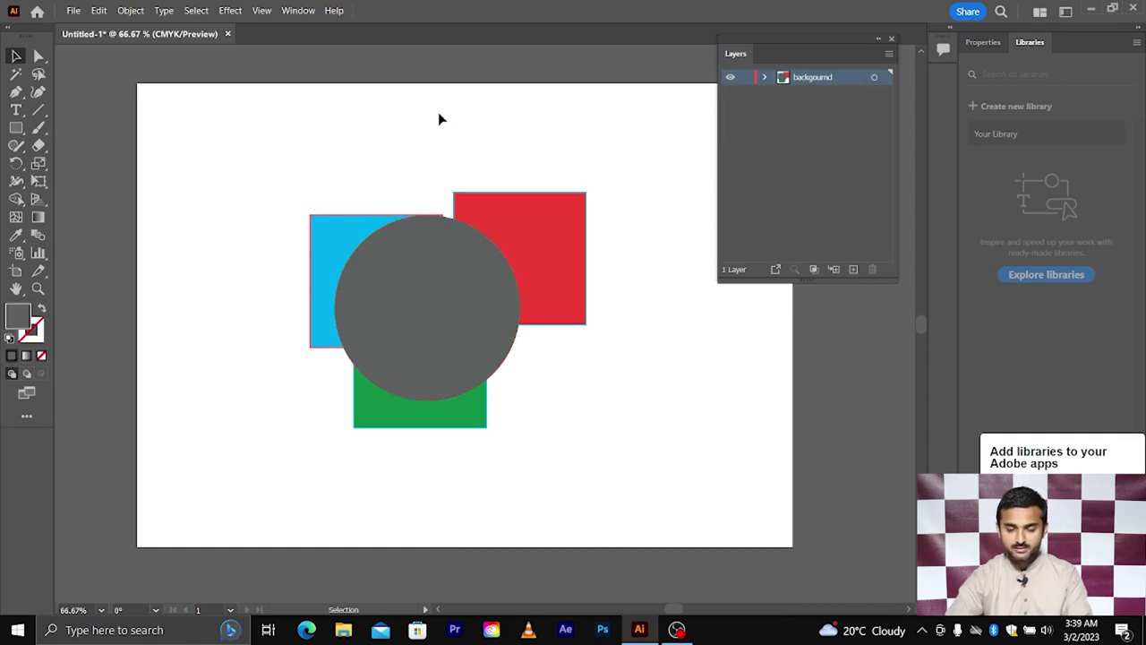
pyautogui.click(432, 247)
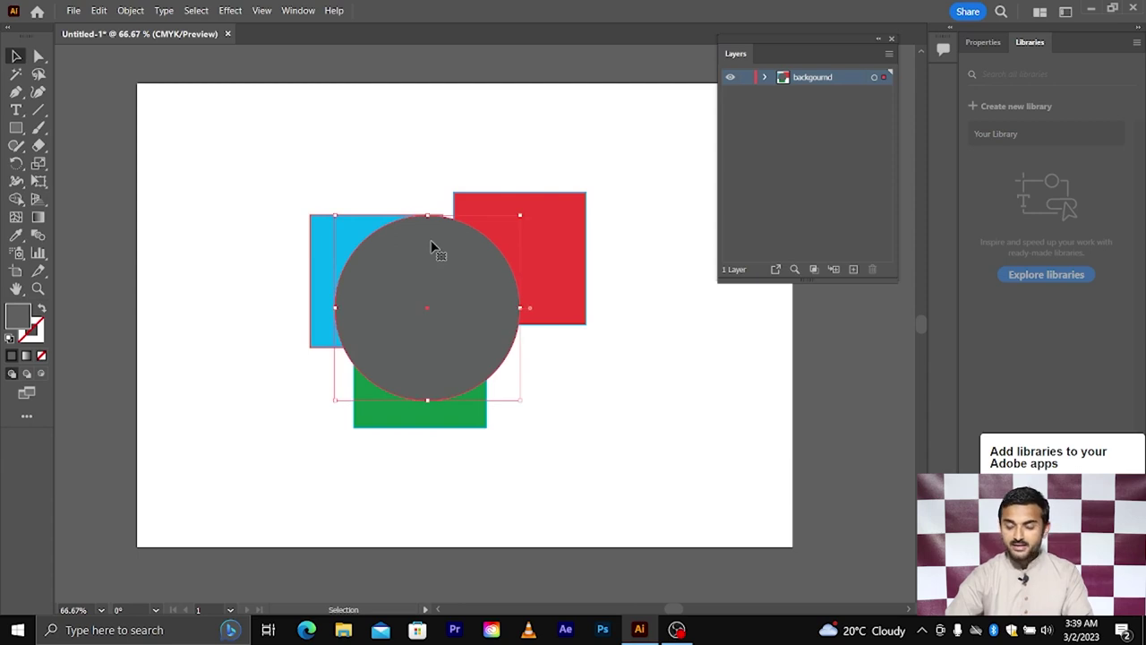
pyautogui.click(394, 176)
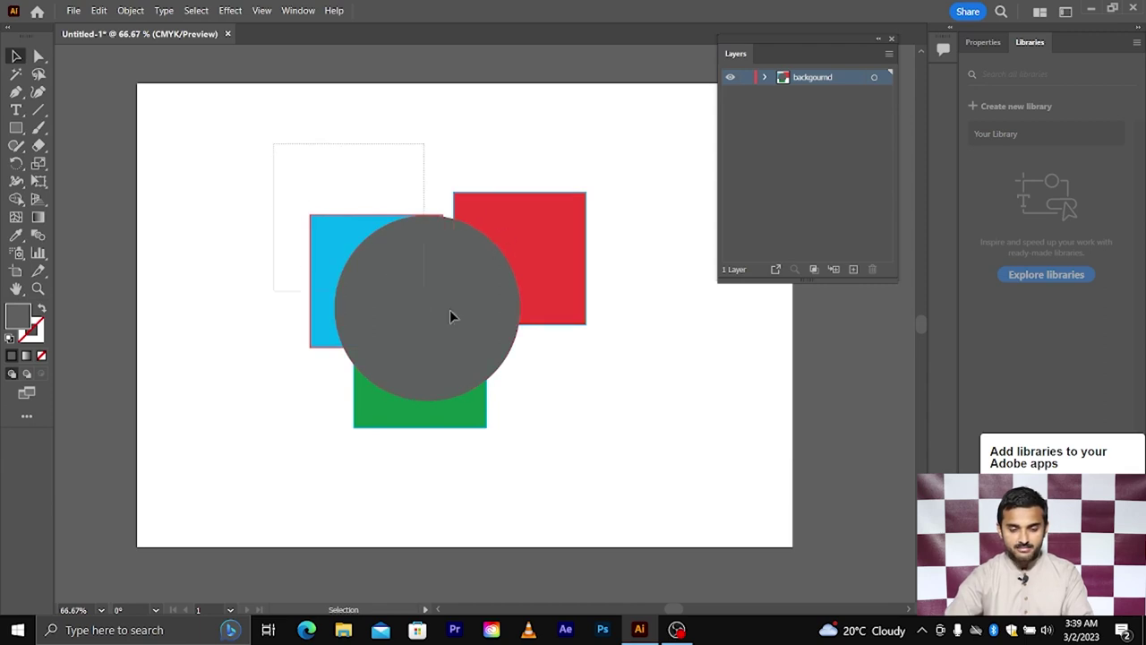
pyautogui.moveTo(275, 149); pyautogui.dragTo(625, 450)
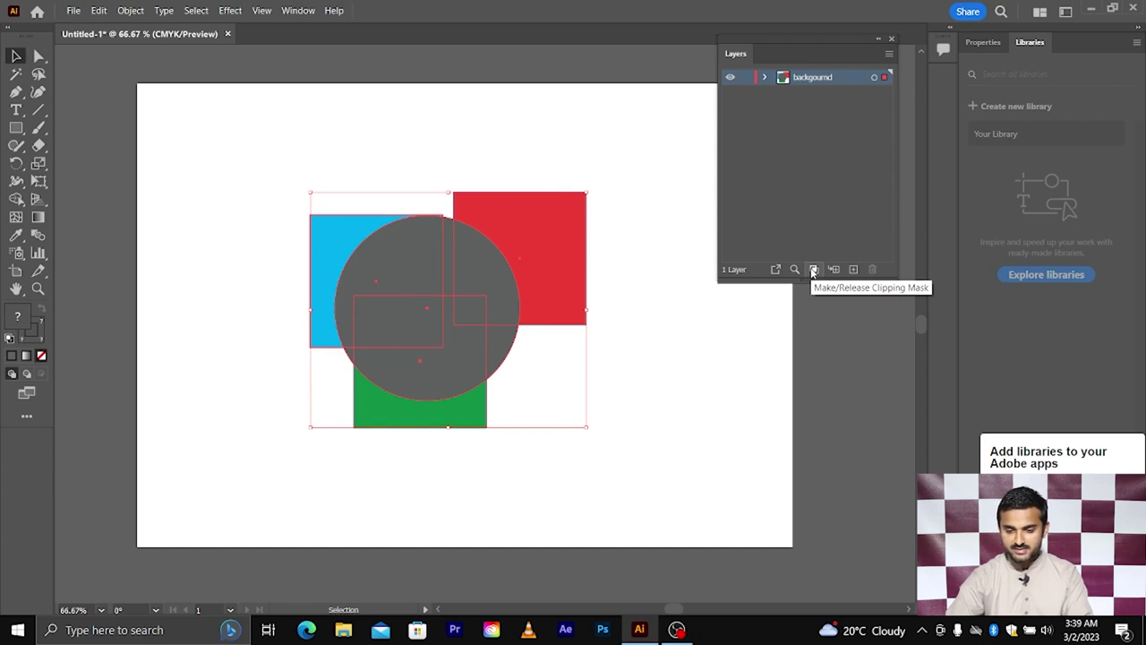
# - Make a clipping mask from the grey circle and drag the red, blue and green pieces apart
pyautogui.click(812, 269)
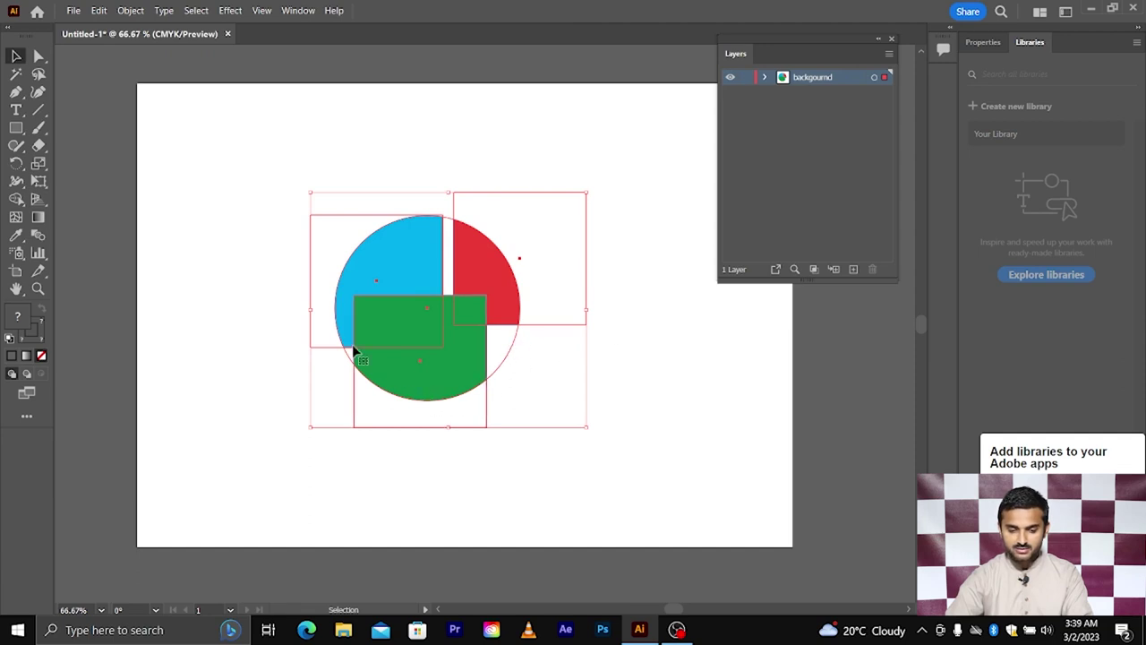
pyautogui.click(661, 325)
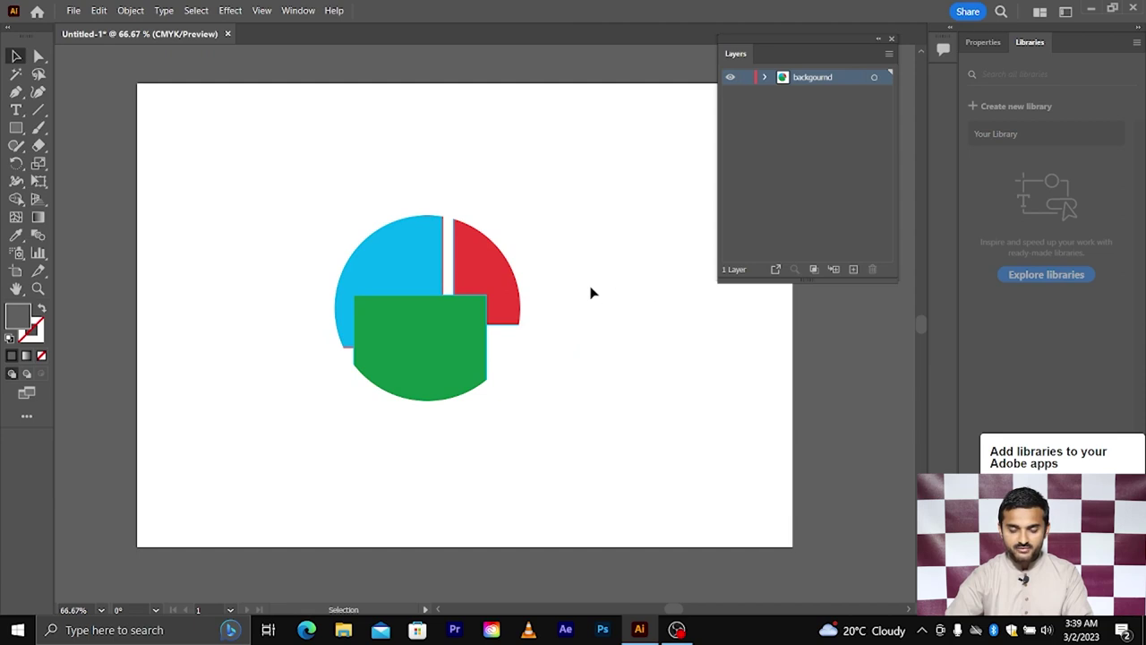
pyautogui.moveTo(479, 258); pyautogui.dragTo(470, 266)
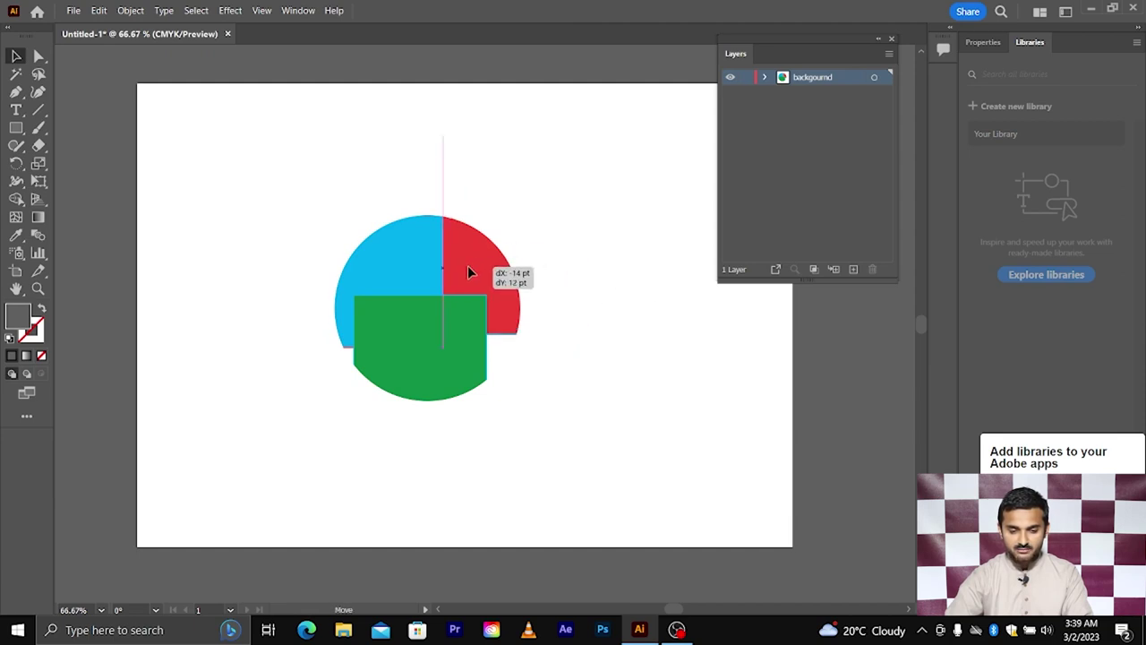
pyautogui.moveTo(470, 266)
pyautogui.mouseDown()
pyautogui.moveTo(455, 206)
pyautogui.moveTo(474, 252)
pyautogui.mouseUp()
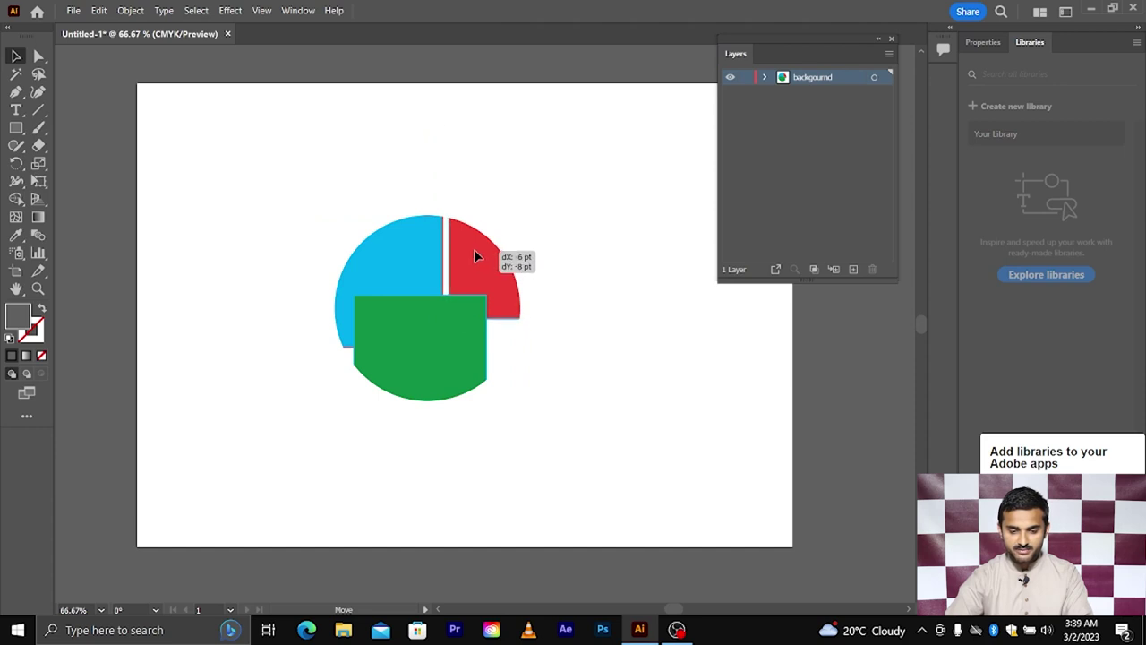
pyautogui.moveTo(401, 263)
pyautogui.mouseDown()
pyautogui.moveTo(401, 241)
pyautogui.moveTo(383, 244)
pyautogui.mouseUp()
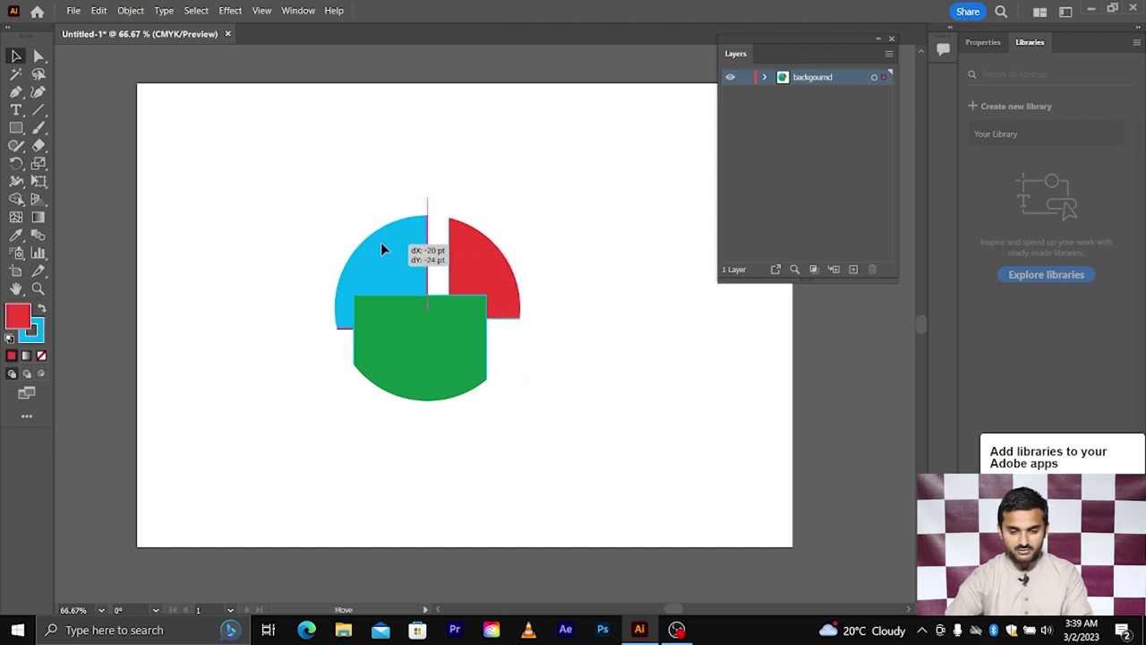
pyautogui.moveTo(442, 326)
pyautogui.mouseDown()
pyautogui.moveTo(434, 361)
pyautogui.moveTo(459, 351)
pyautogui.mouseUp()
pyautogui.moveTo(346, 355)
pyautogui.mouseDown()
pyautogui.moveTo(357, 335)
pyautogui.moveTo(350, 365)
pyautogui.moveTo(337, 365)
pyautogui.mouseUp()
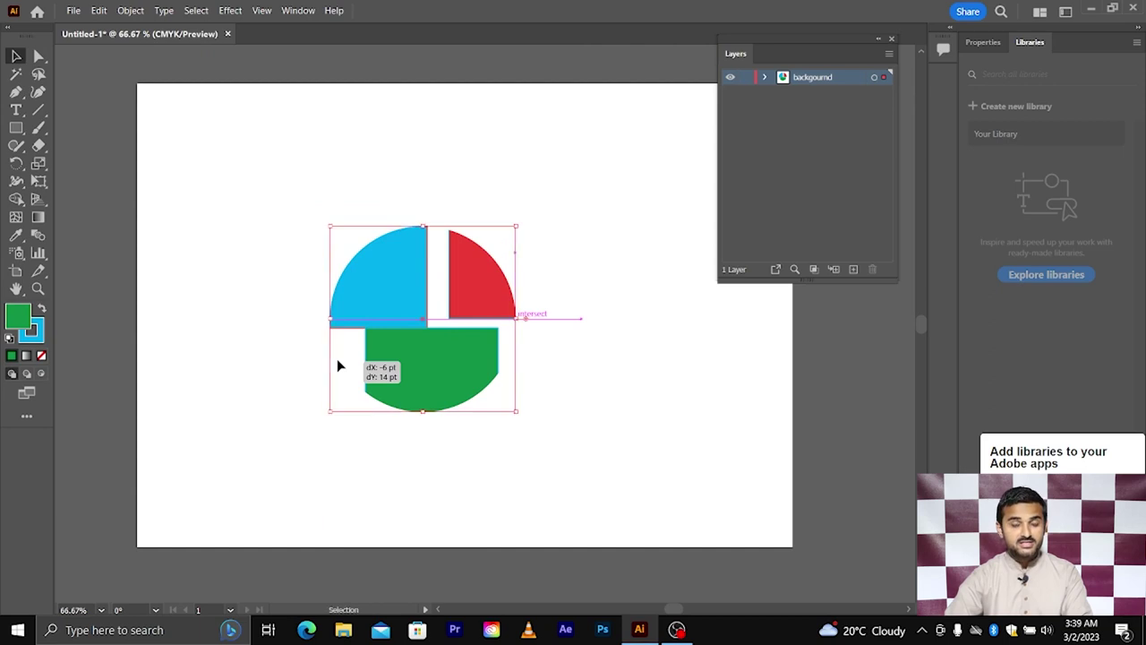
# - Undo the last move, then select all artwork and delete it
pyautogui.click(337, 358)
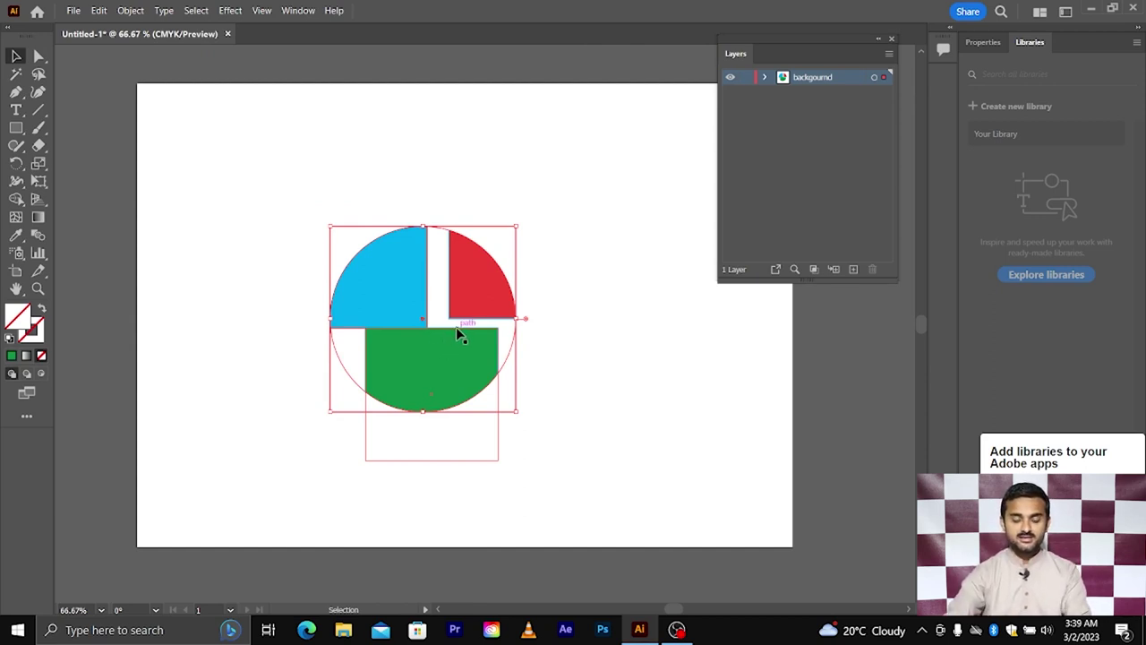
pyautogui.hotkey('ctrl', 'z')
pyautogui.hotkey('ctrl', 'z')
pyautogui.hotkey('ctrl', 'a')
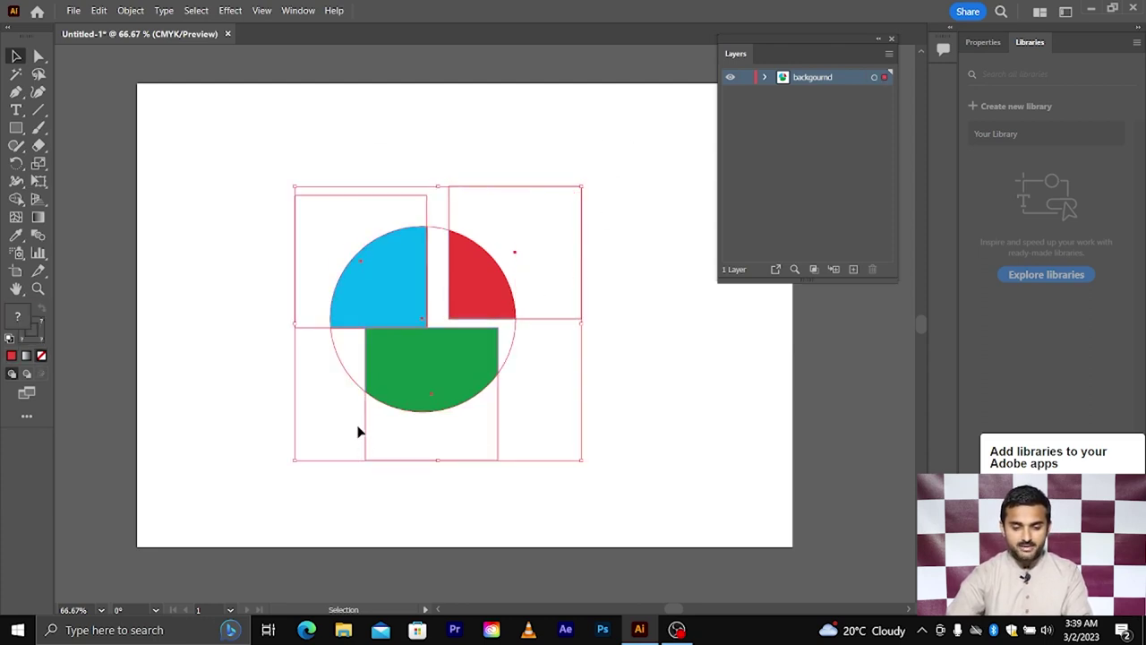
pyautogui.press('Delete')
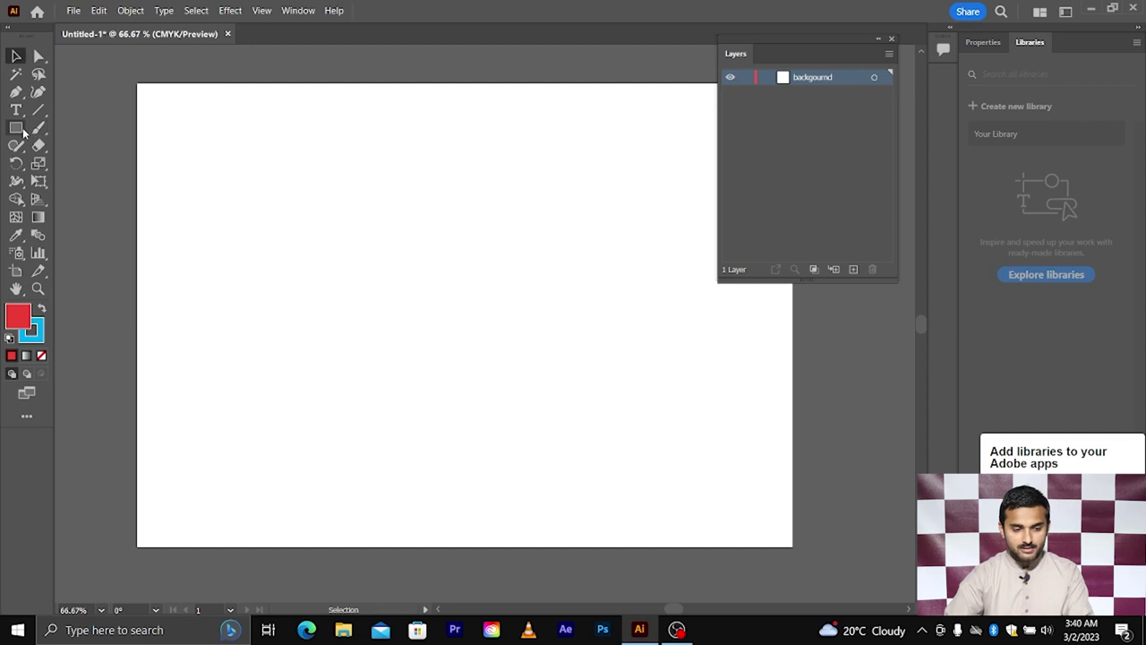
# - Create a new Layer 2 and draw a red square on it
pyautogui.click(851, 270)
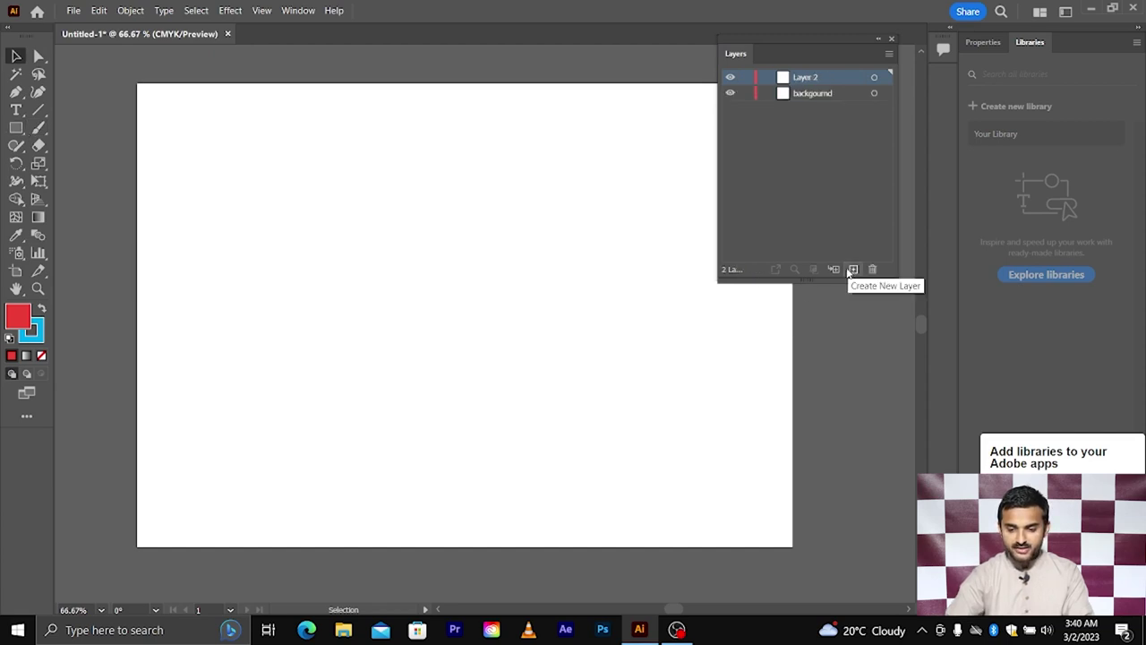
pyautogui.click(17, 128)
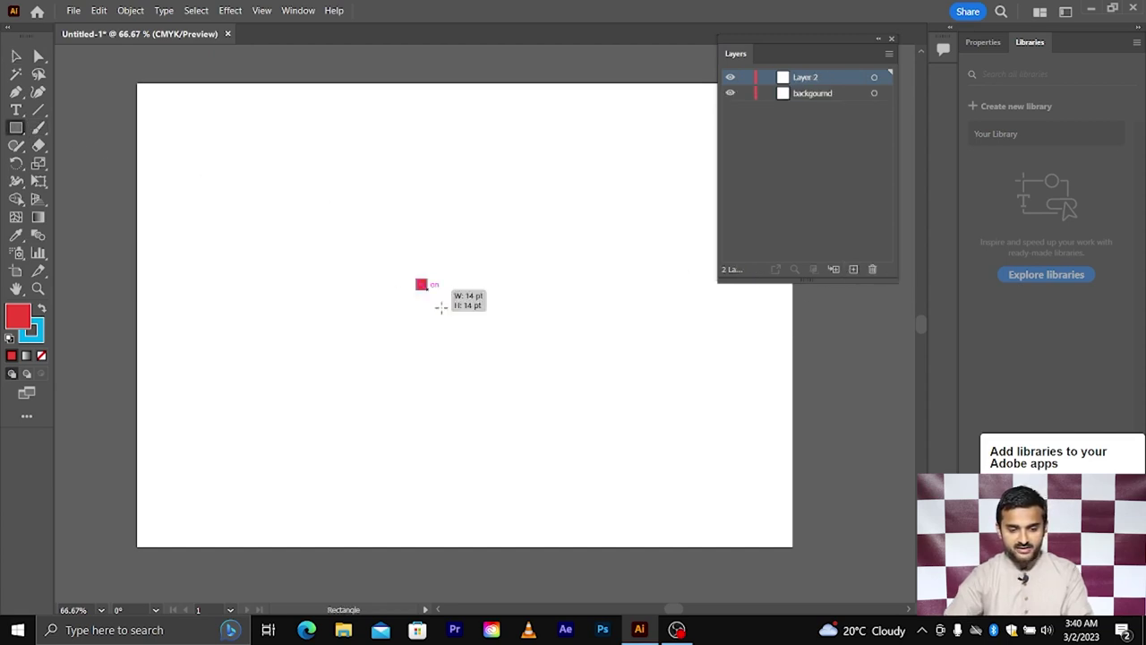
pyautogui.moveTo(421, 284); pyautogui.dragTo(531, 392)
pyautogui.click(26, 56)
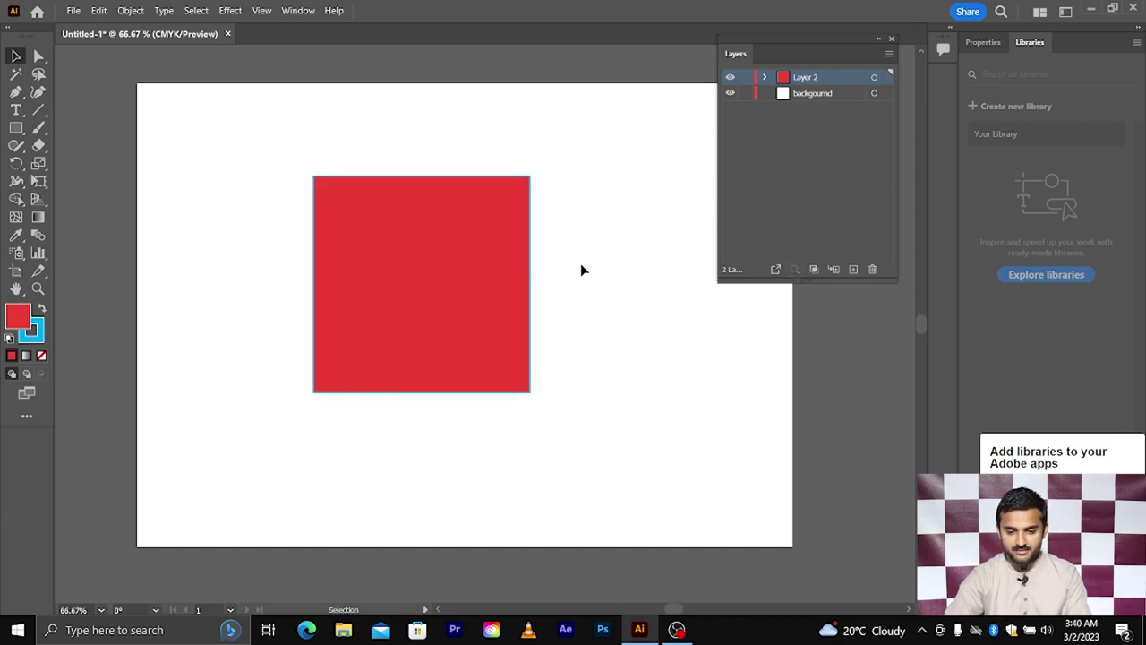
# - Duplicate the red square to the lower right and make the copy blue, shifting the red left
pyautogui.moveTo(417, 259); pyautogui.dragTo(484, 301)
pyautogui.moveTo(577, 330); pyautogui.dragTo(602, 330)
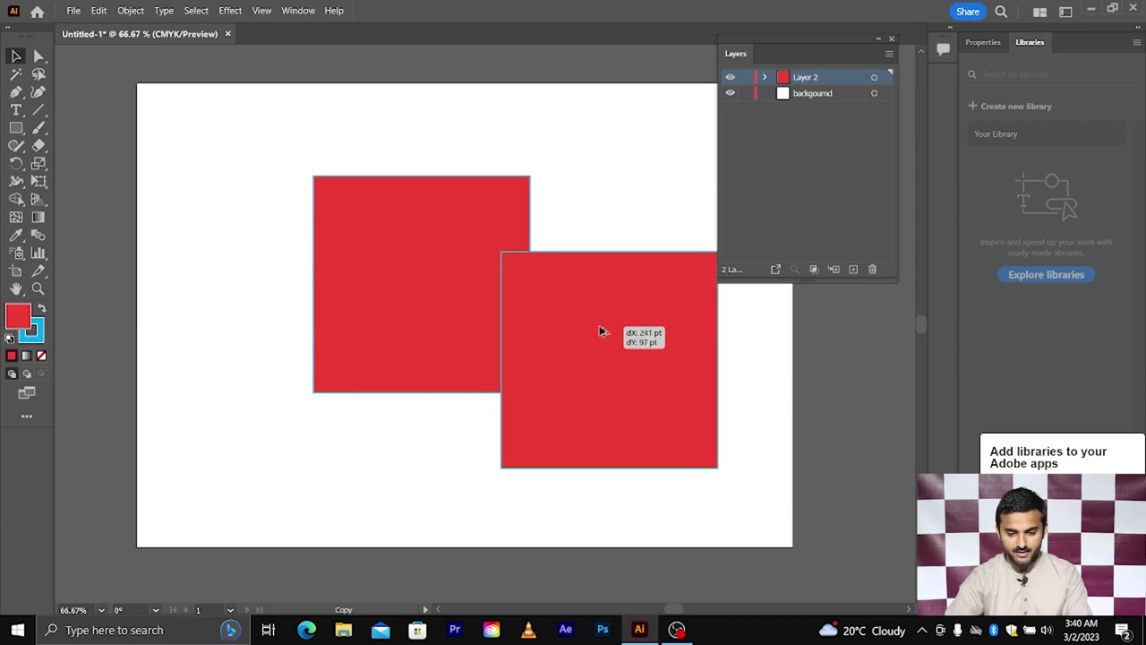
pyautogui.click(41, 308)
pyautogui.click(247, 289)
pyautogui.moveTo(435, 293); pyautogui.dragTo(377, 288)
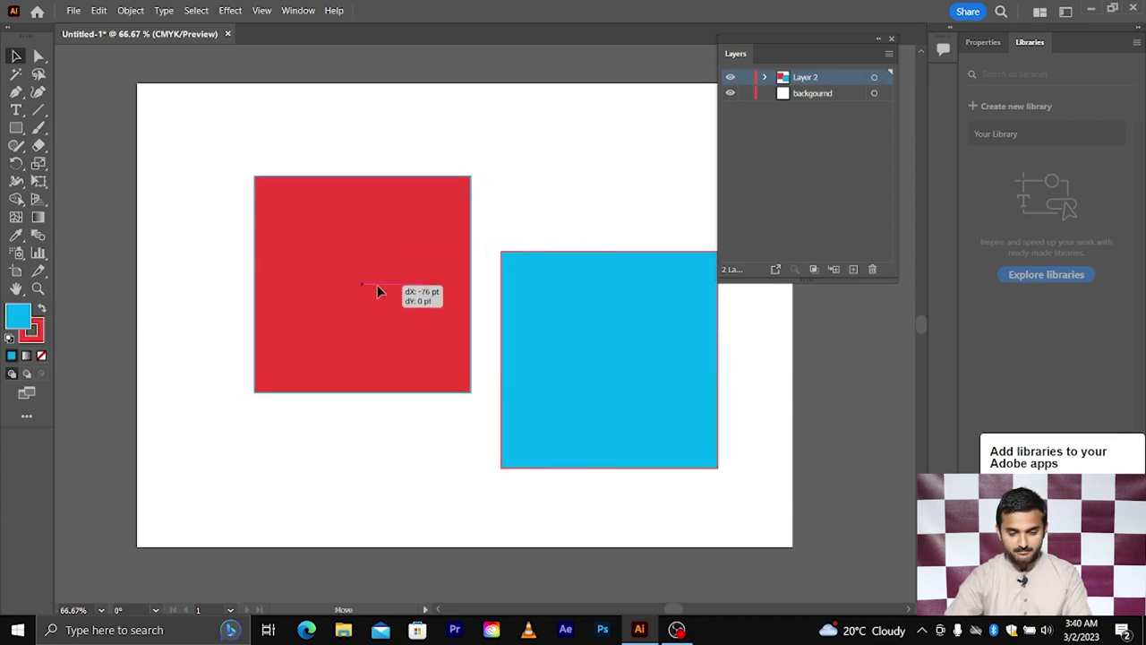
pyautogui.click(397, 145)
# - Make two small blue squares: one scaled copy above the blue square, one below-left from the red
pyautogui.moveTo(547, 291); pyautogui.dragTo(543, 158)
pyautogui.moveTo(499, 121)
pyautogui.mouseDown()
pyautogui.moveTo(576, 191)
pyautogui.moveTo(536, 216)
pyautogui.moveTo(516, 190)
pyautogui.mouseUp()
pyautogui.click(548, 312)
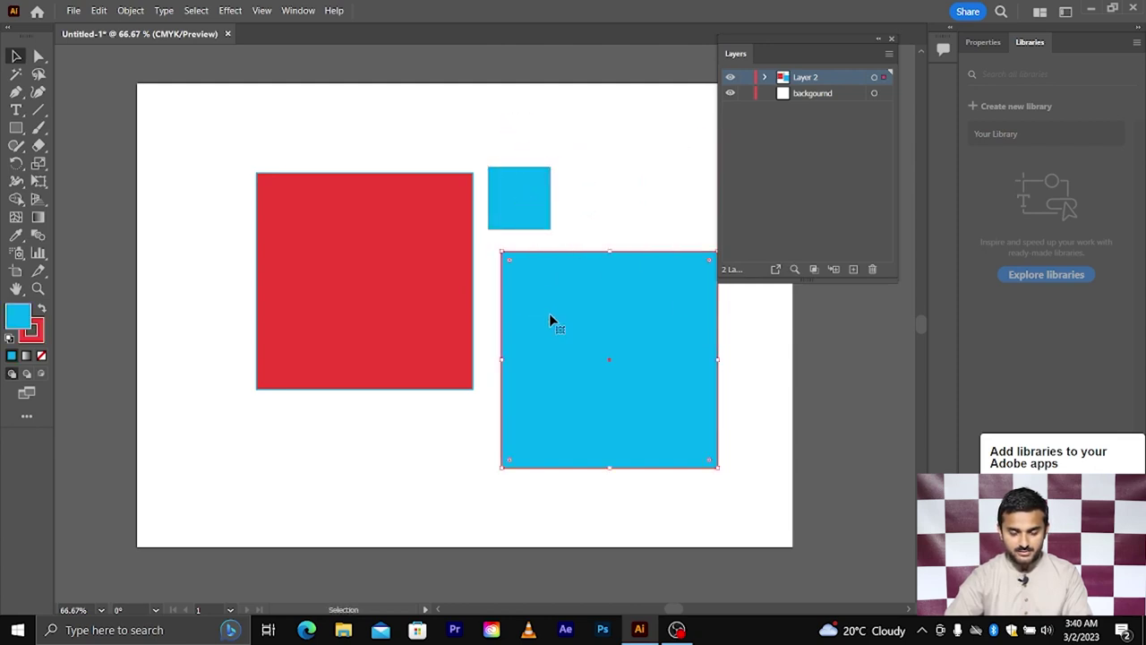
pyautogui.moveTo(434, 298); pyautogui.dragTo(291, 420)
pyautogui.moveTo(333, 296)
pyautogui.mouseDown()
pyautogui.moveTo(256, 370)
pyautogui.moveTo(320, 436)
pyautogui.mouseUp()
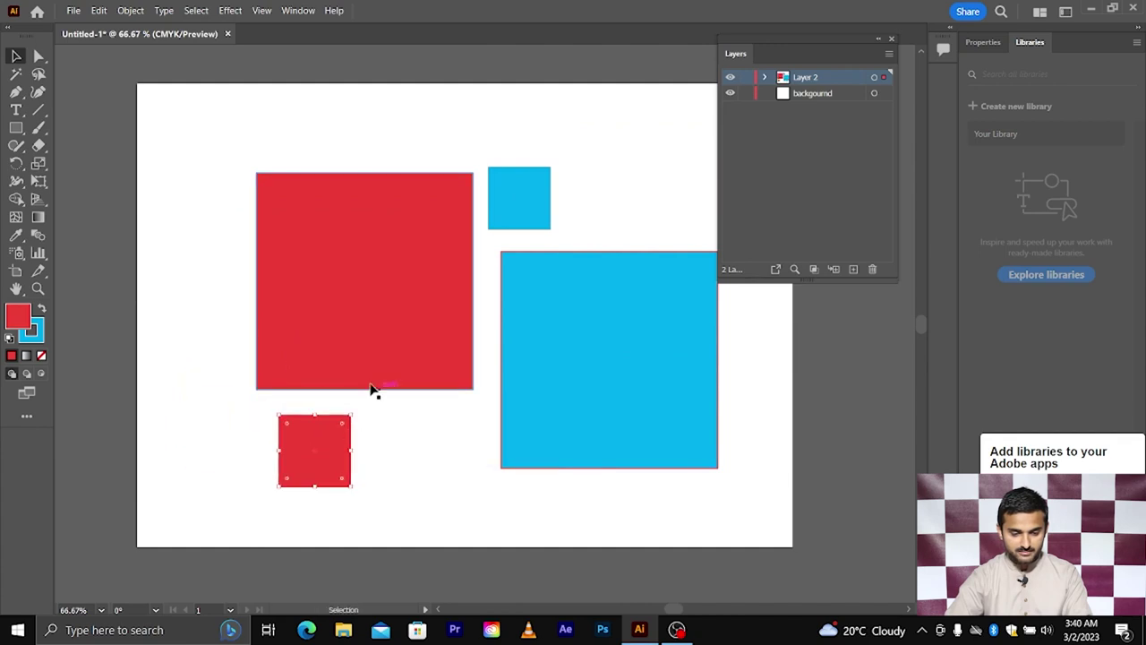
pyautogui.click(41, 308)
pyautogui.click(176, 269)
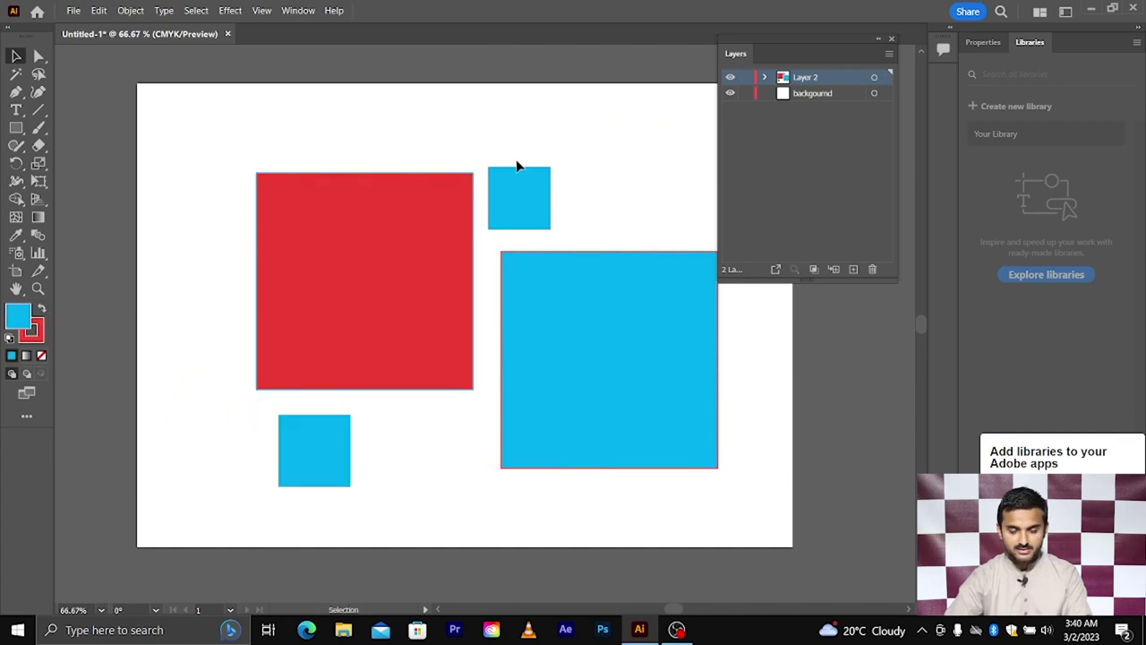
# - Move the lower-left small blue square onto the red square and right-click it
pyautogui.moveTo(258, 123); pyautogui.dragTo(665, 473)
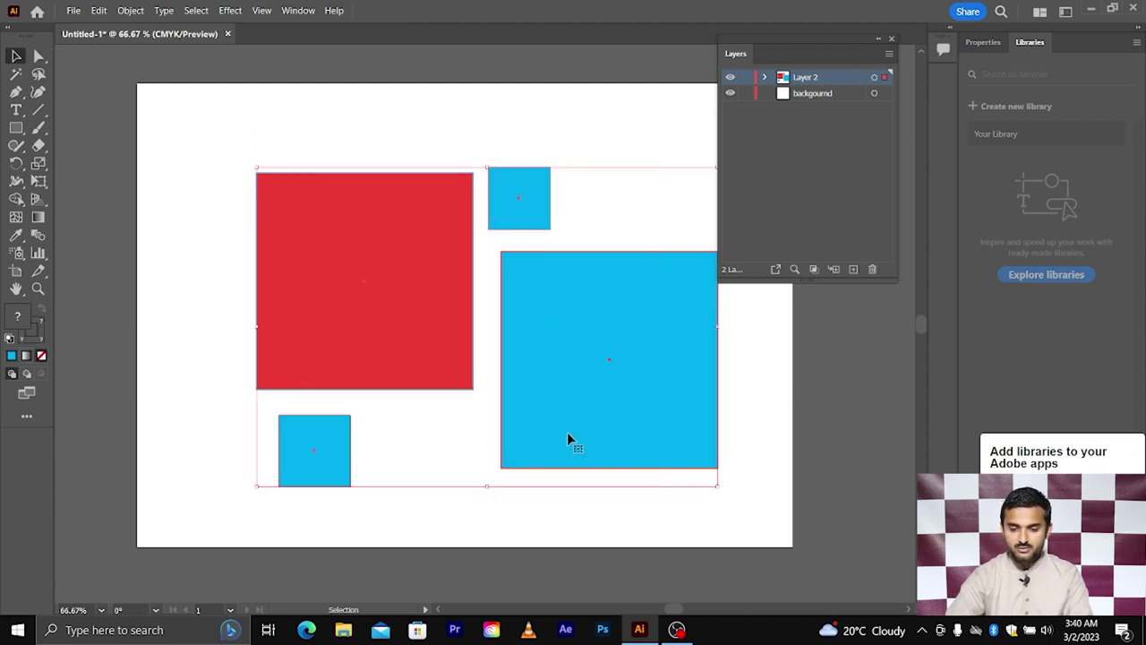
pyautogui.click(738, 422)
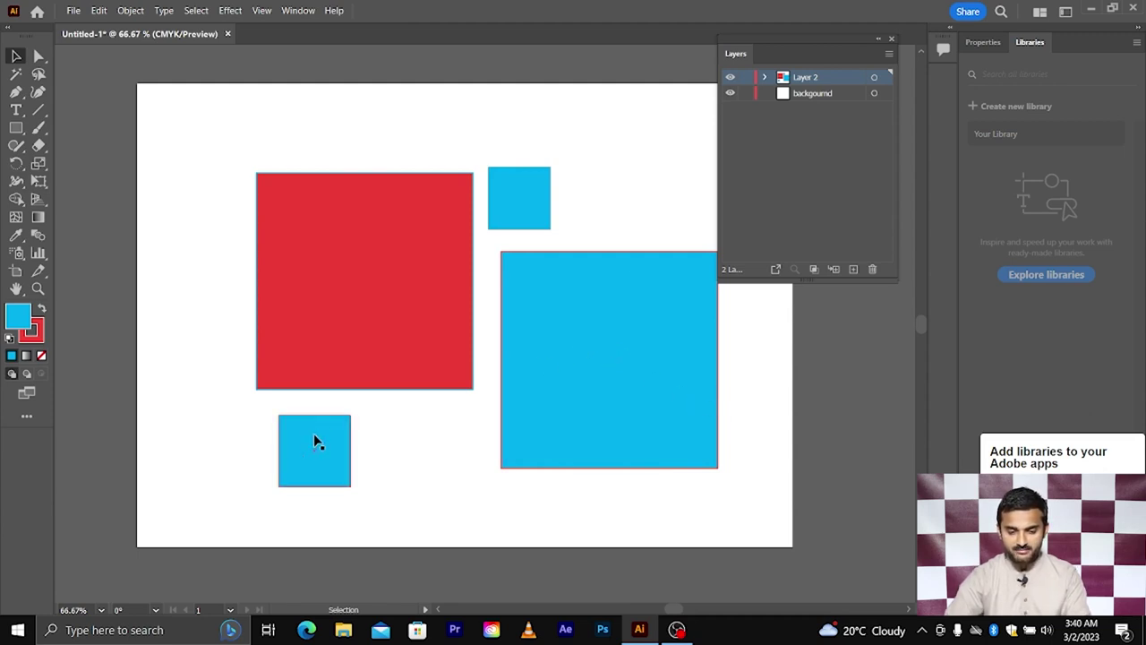
pyautogui.moveTo(314, 437); pyautogui.dragTo(353, 284)
pyautogui.rightClick(358, 294)
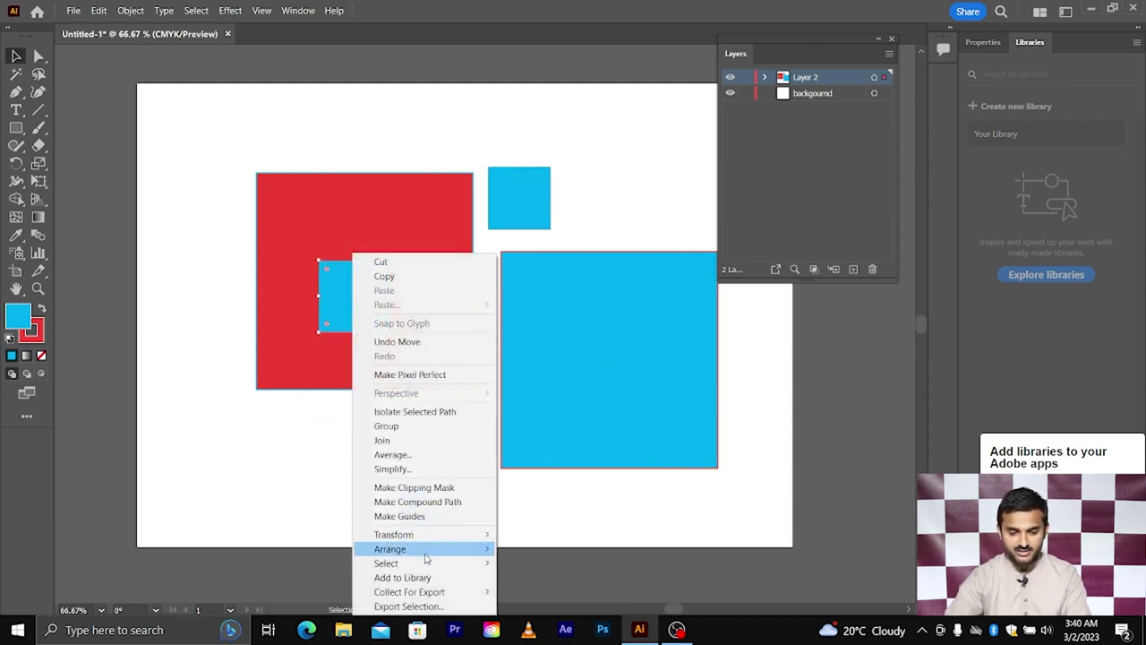
# - Send the small blue square backward behind the red and expand Layer 2 to show four rectangles
pyautogui.click(545, 589)
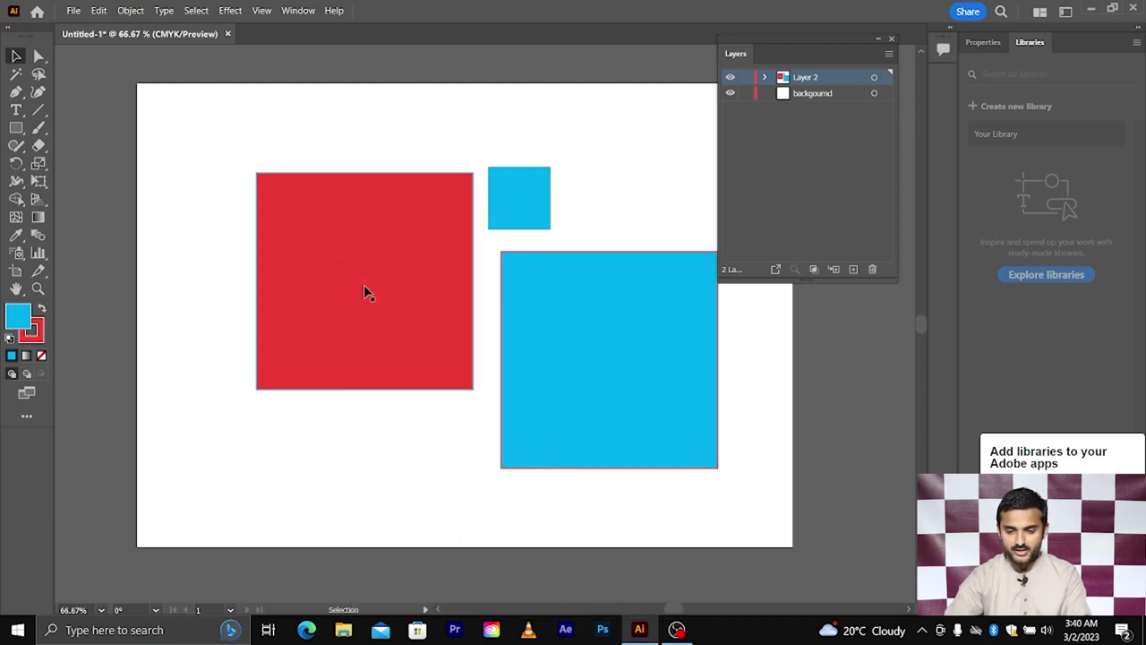
pyautogui.click(764, 79)
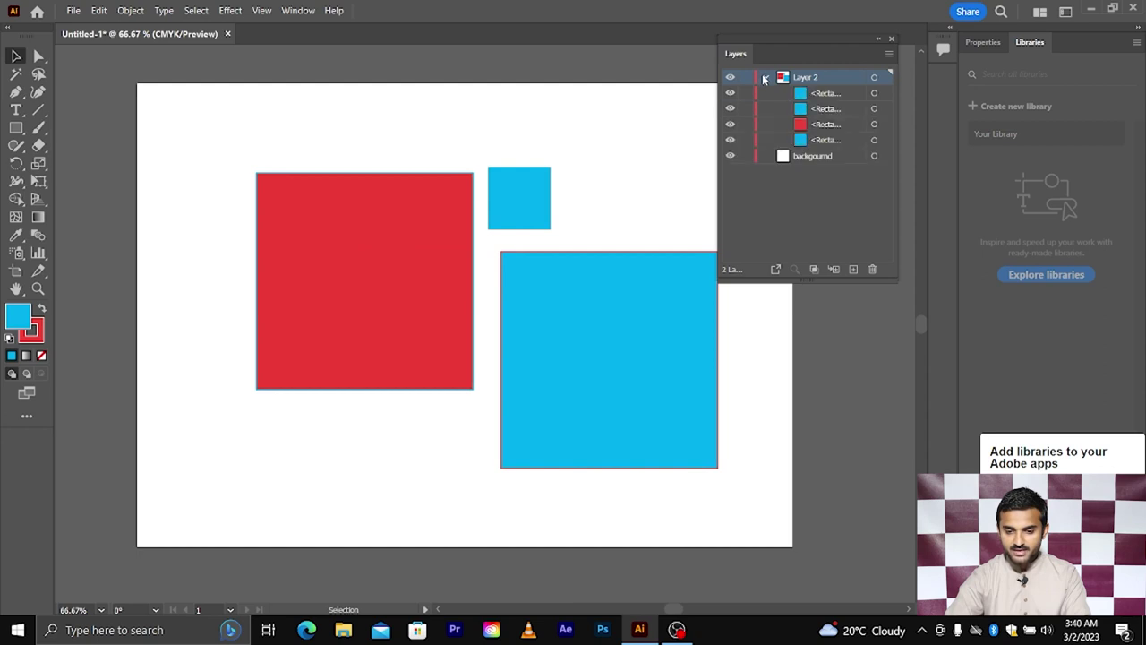
pyautogui.click(811, 94)
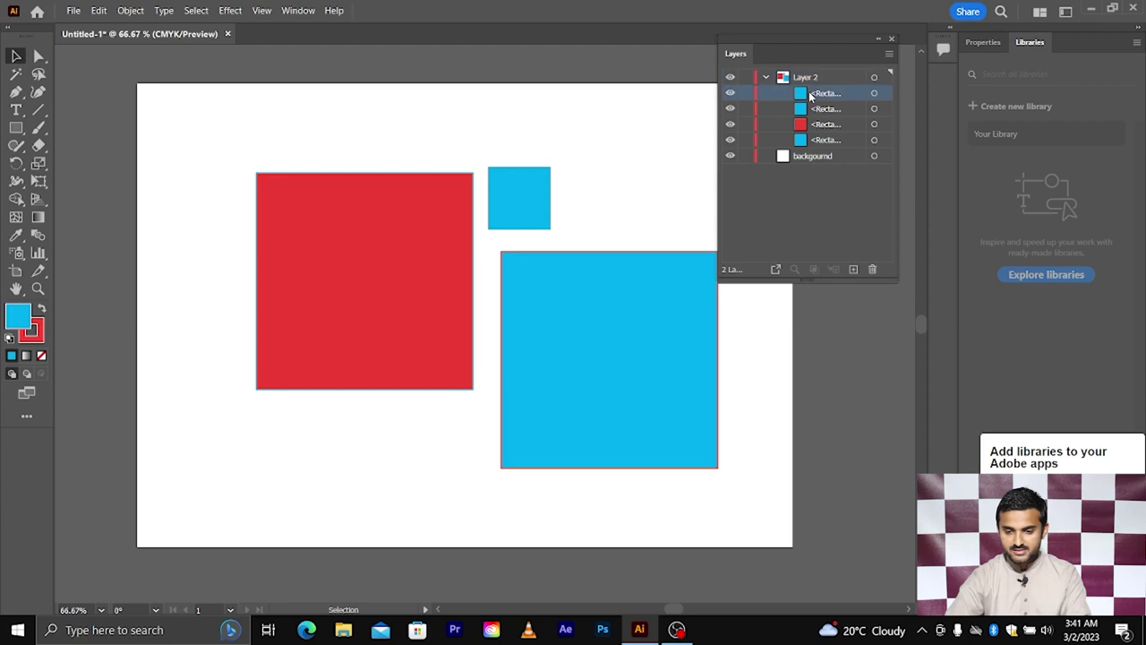
pyautogui.click(874, 93)
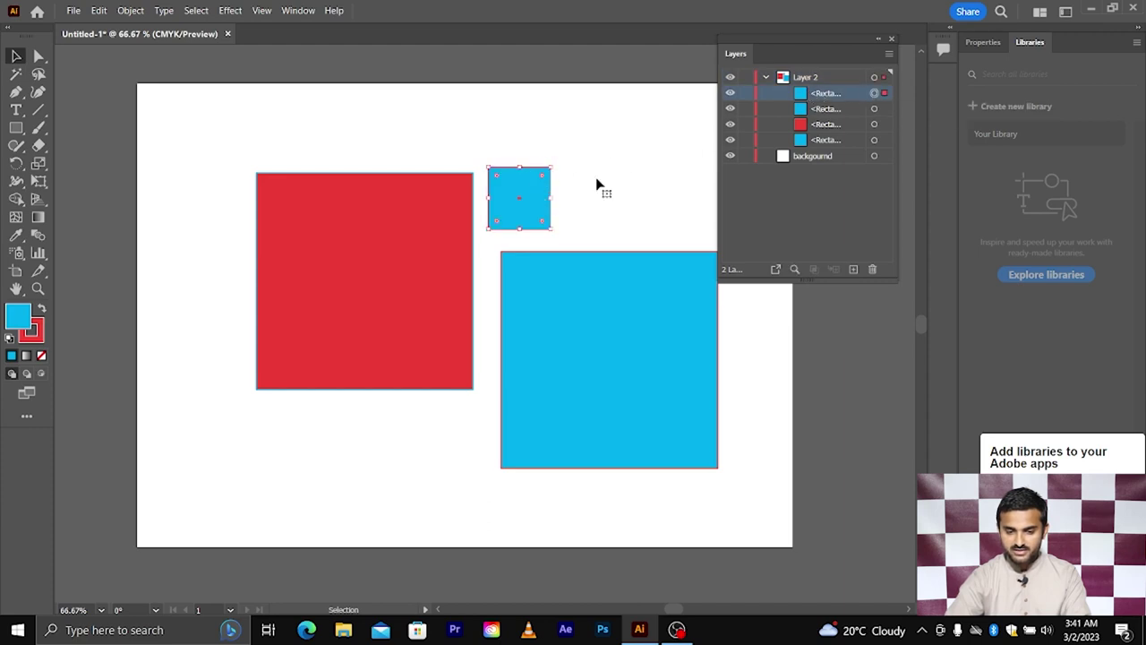
pyautogui.click(873, 109)
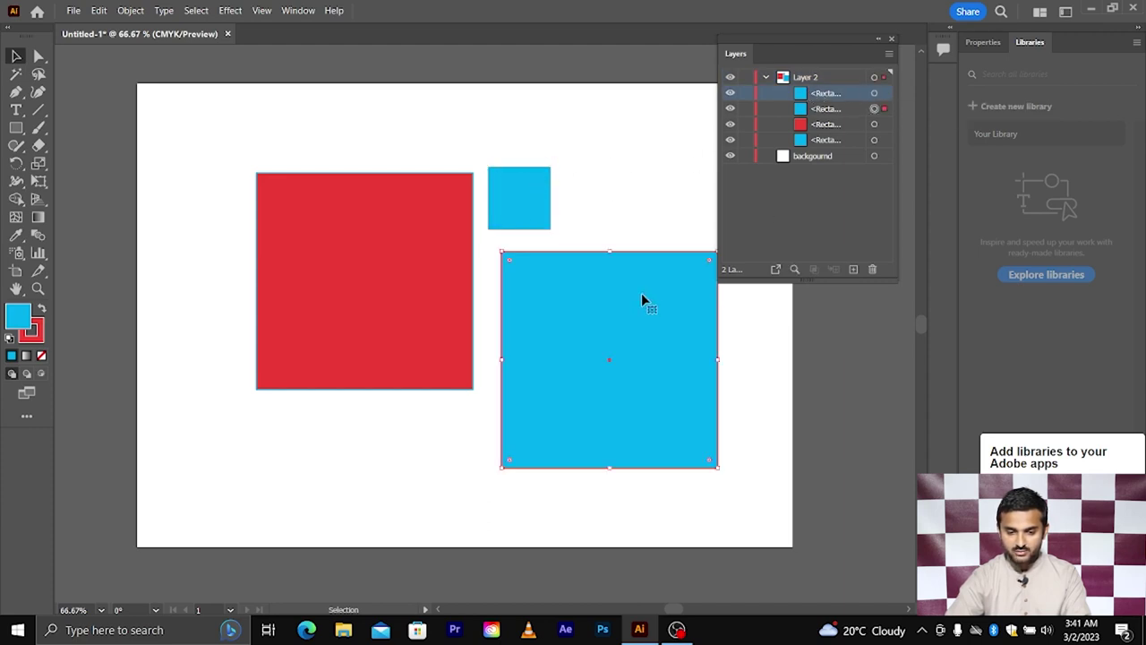
pyautogui.click(874, 123)
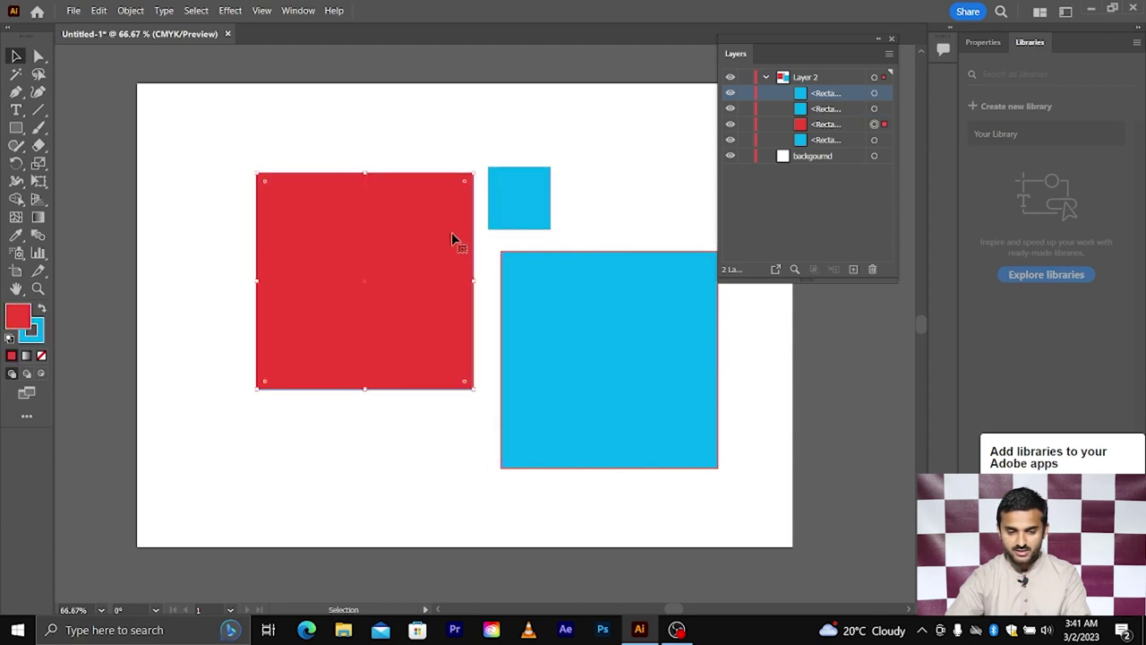
pyautogui.click(874, 139)
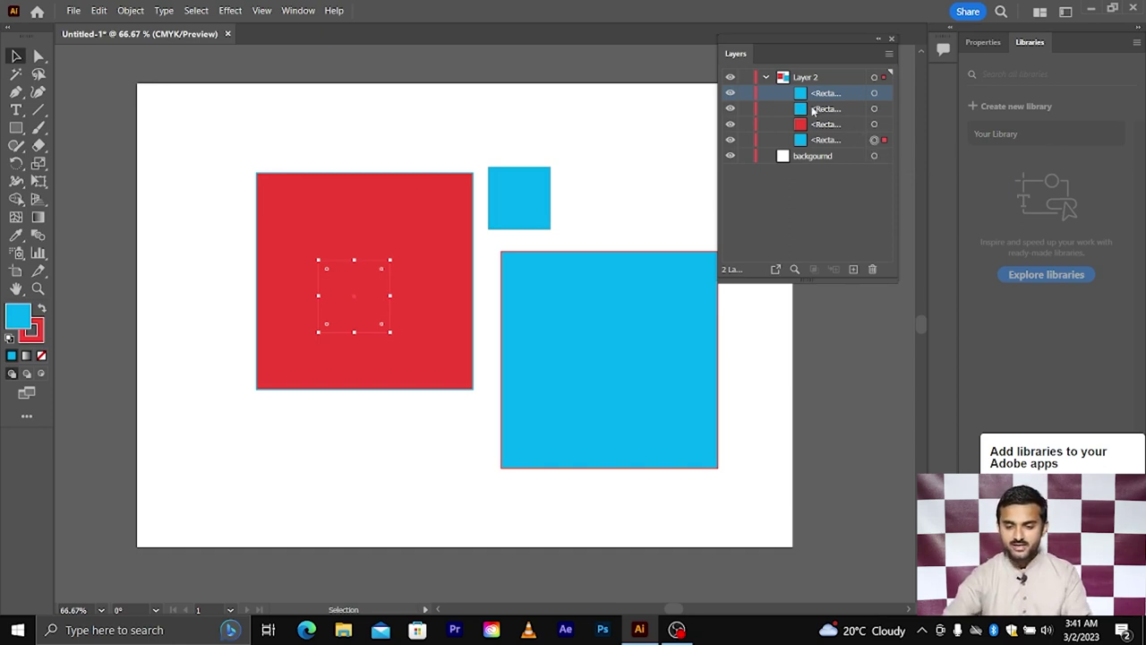
# - Use Locate Object to find the red rectangle and small blue square entries in Layer 2
pyautogui.click(793, 269)
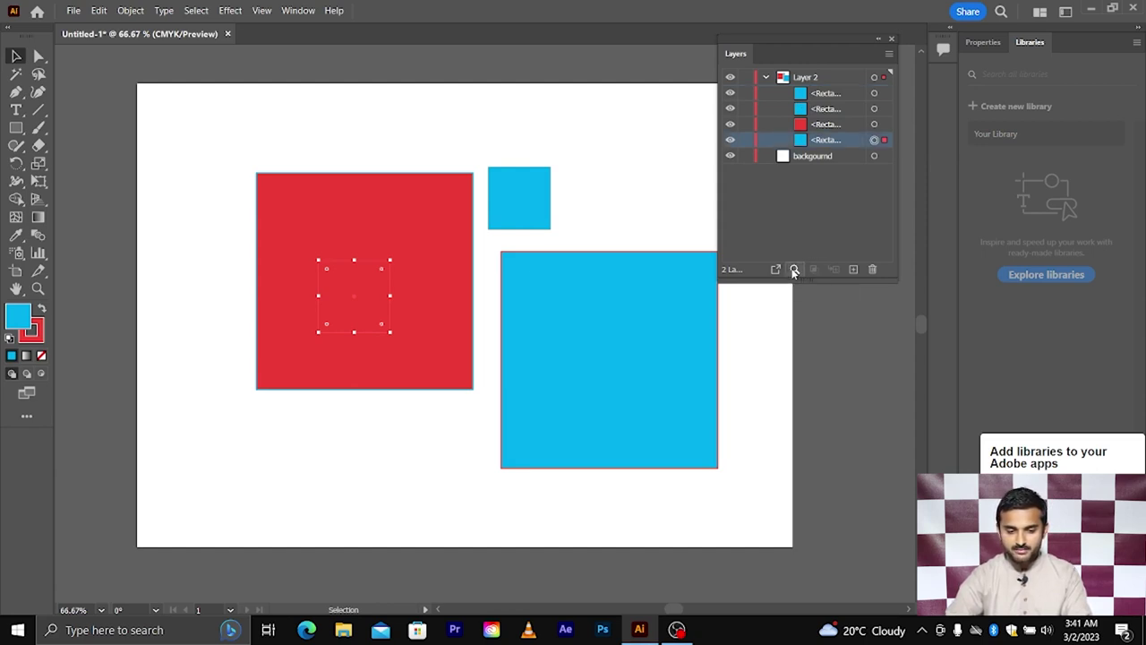
pyautogui.click(832, 126)
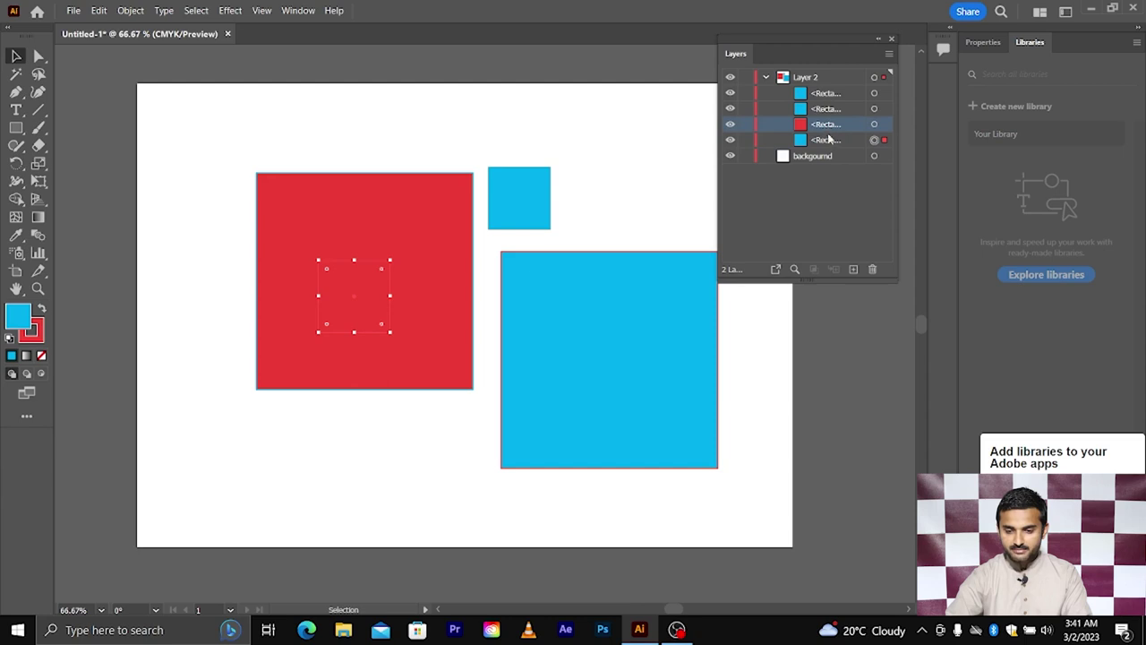
pyautogui.click(532, 185)
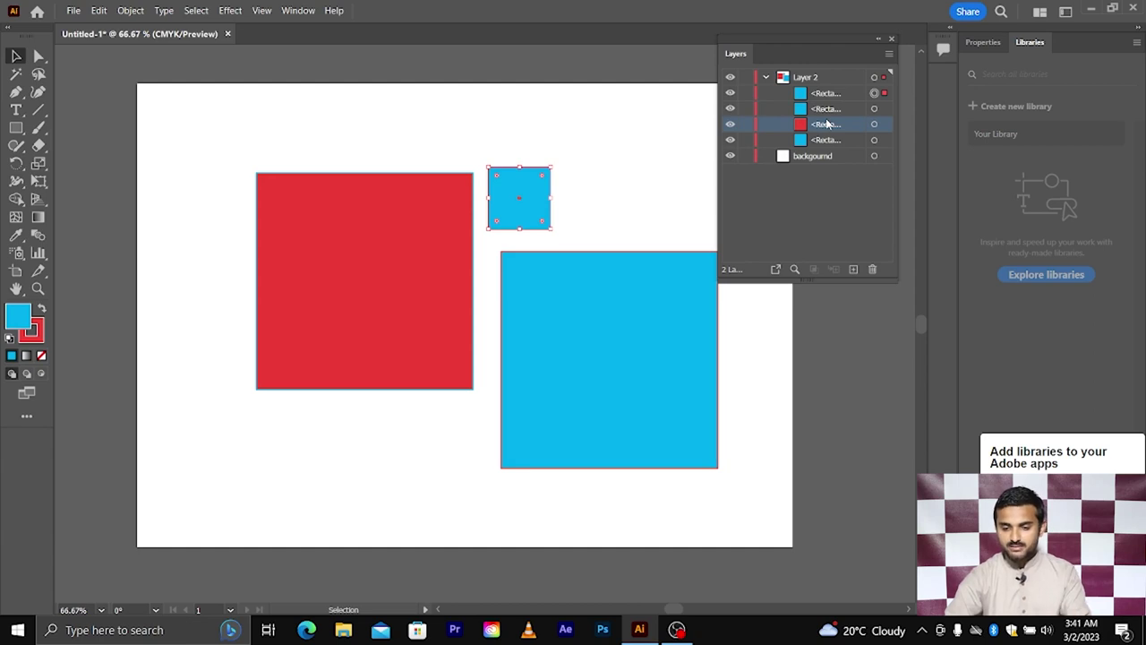
pyautogui.click(573, 137)
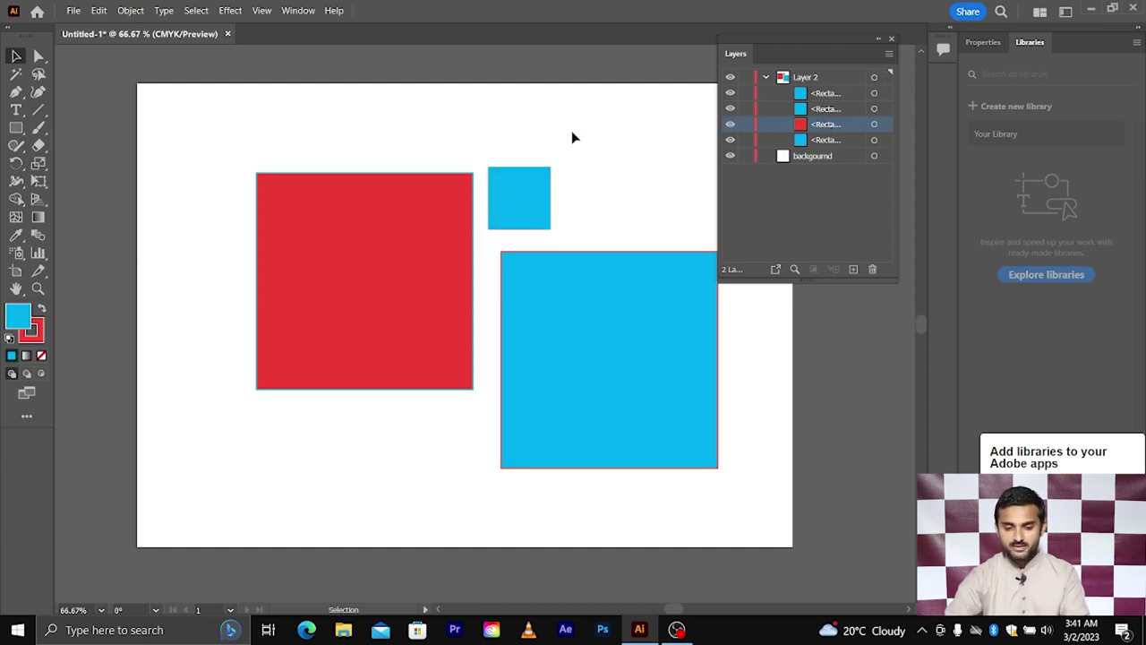
pyautogui.moveTo(573, 137); pyautogui.dragTo(529, 205)
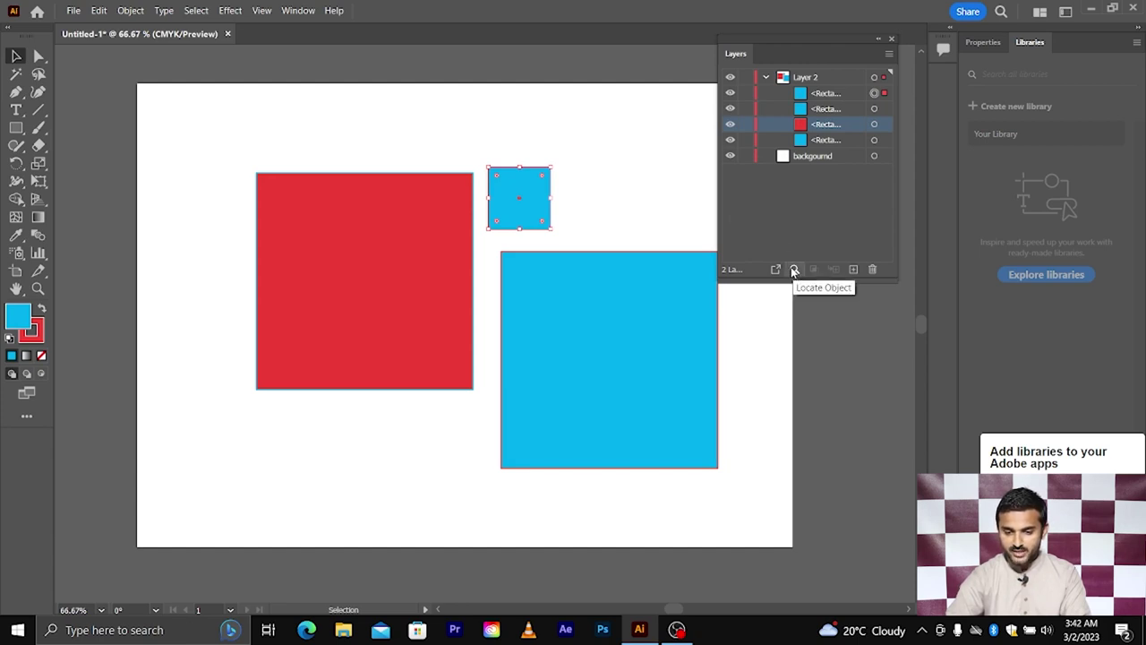
pyautogui.click(793, 270)
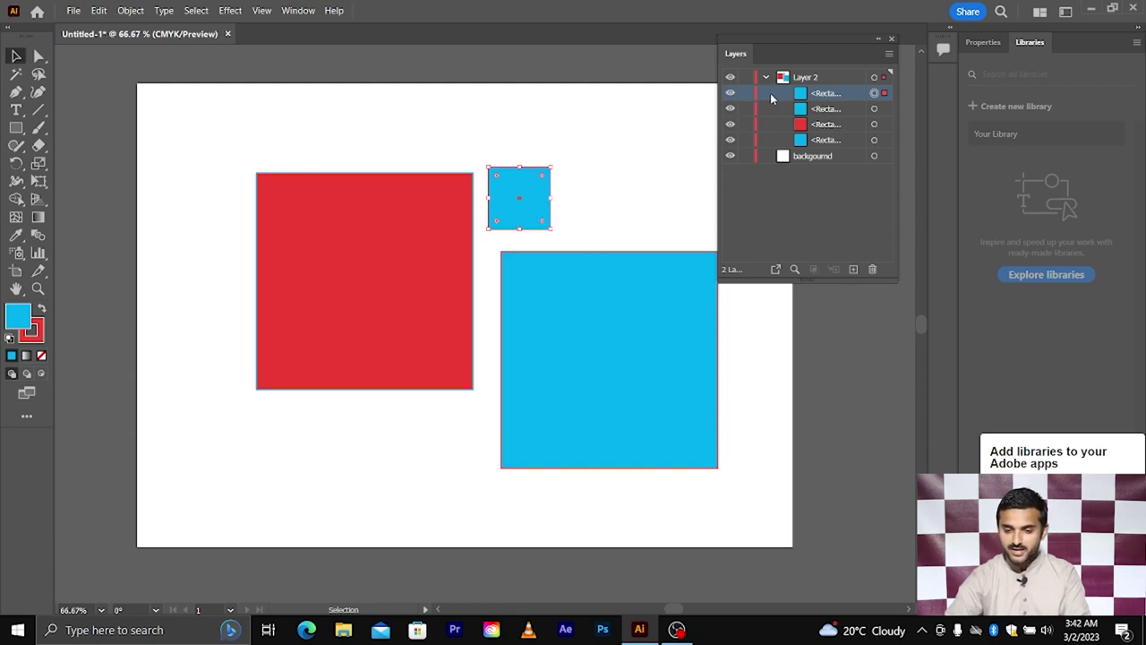
# - Locate the red square and then the small blue square in the Layers panel
pyautogui.click(668, 142)
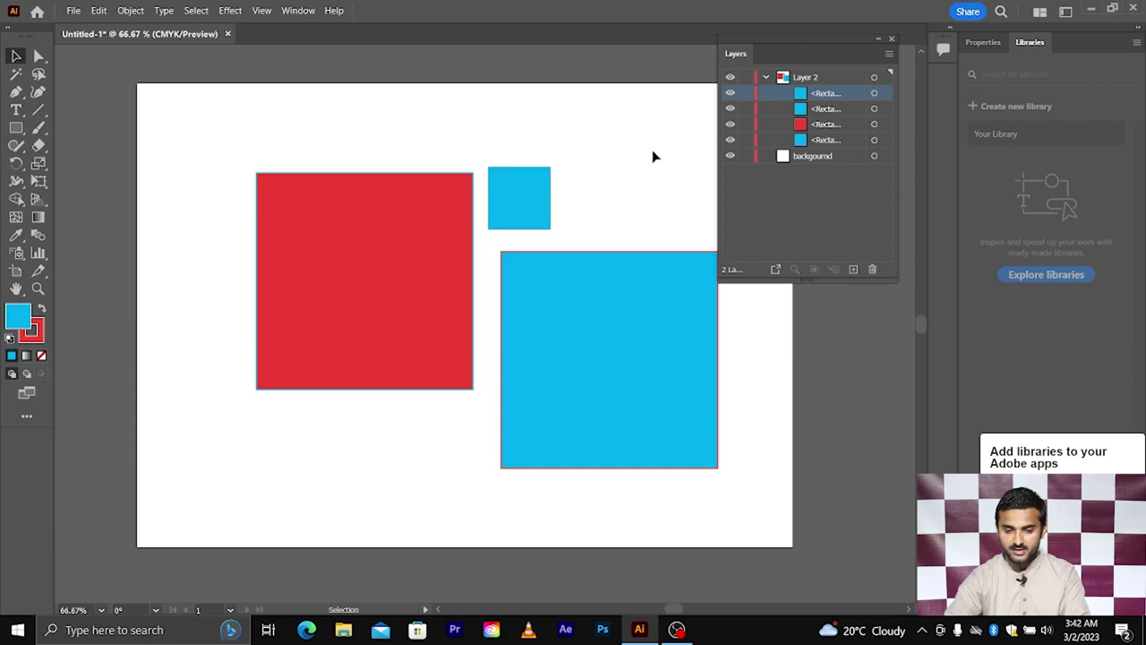
pyautogui.click(302, 211)
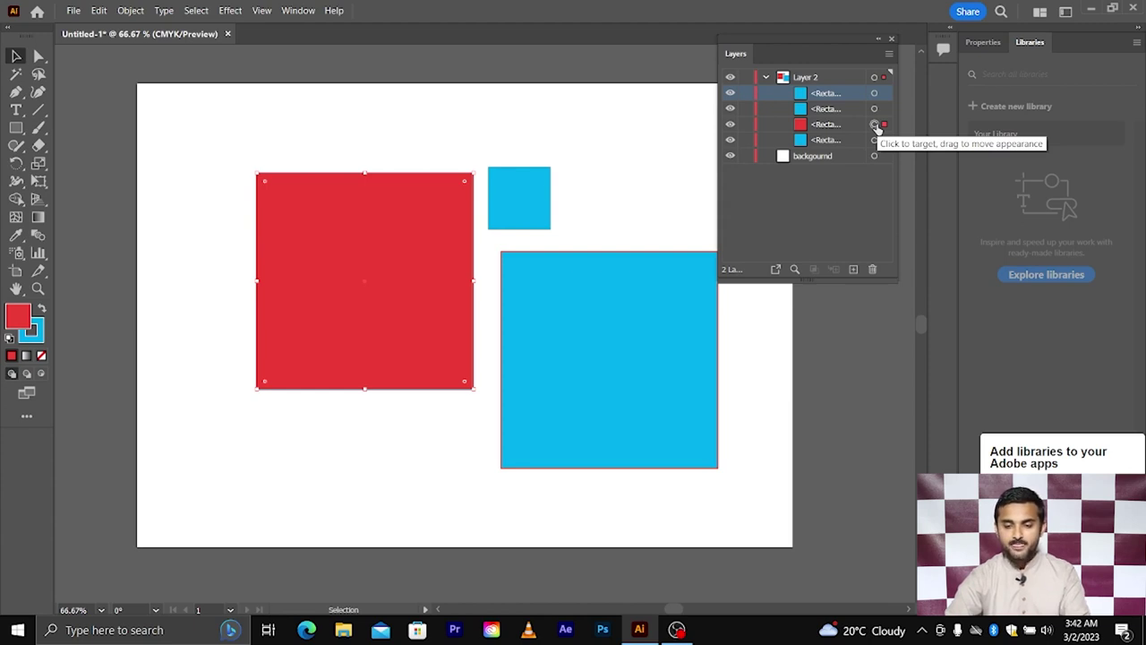
pyautogui.click(794, 269)
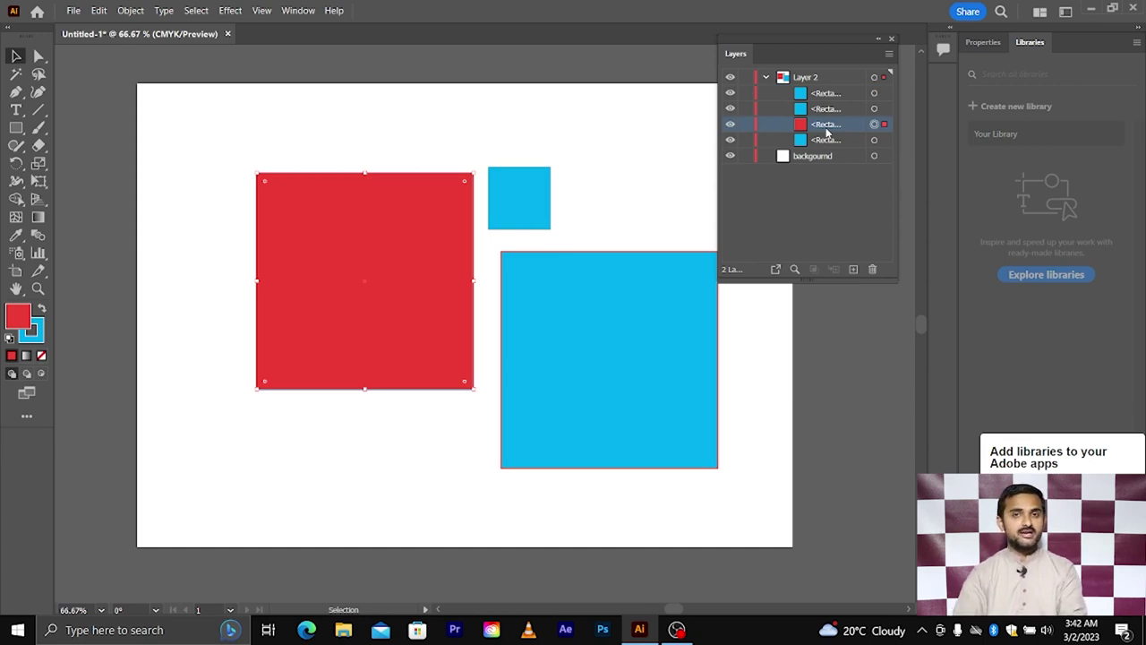
pyautogui.click(526, 197)
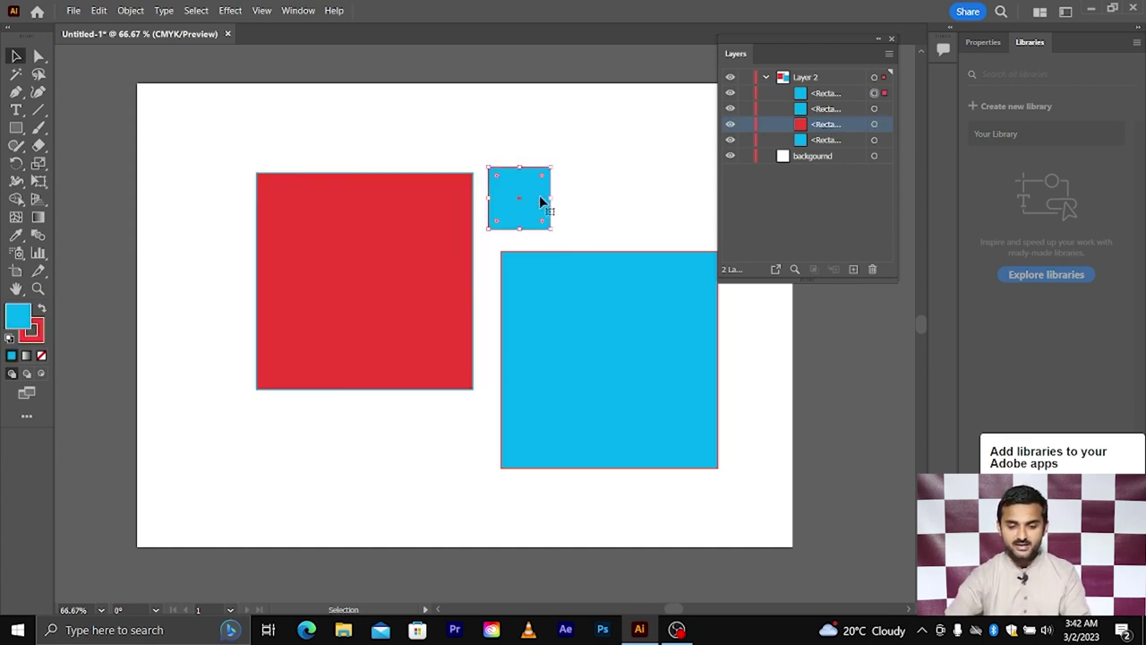
pyautogui.click(795, 269)
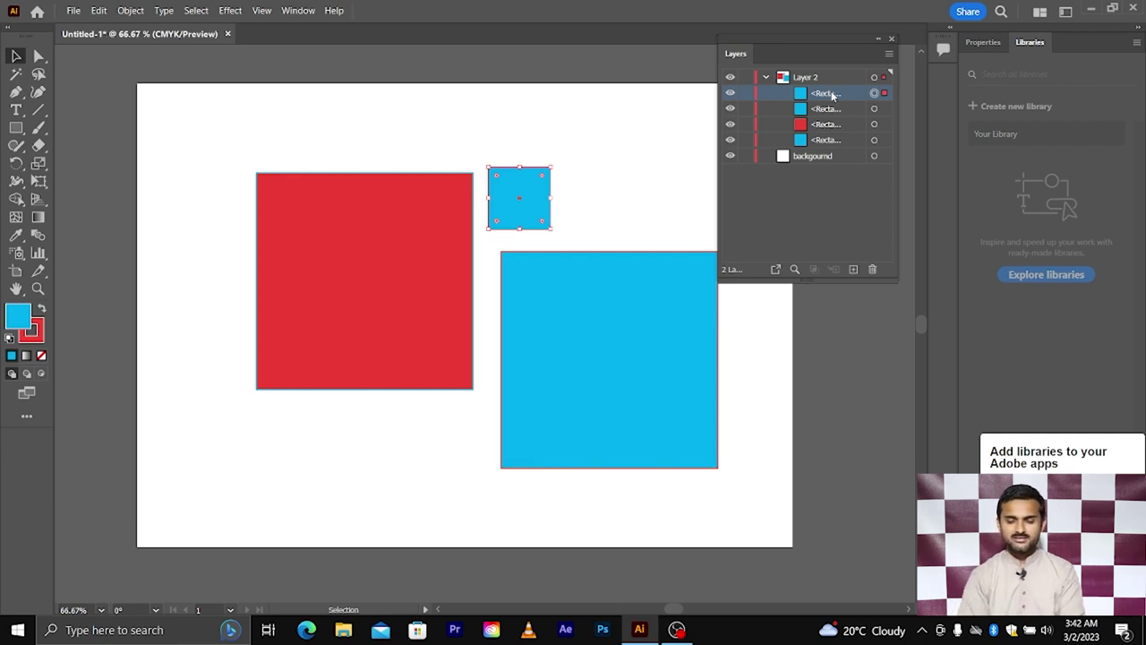
# - Move the red square down-left, then marquee-select all rectangles and delete them
pyautogui.click(581, 130)
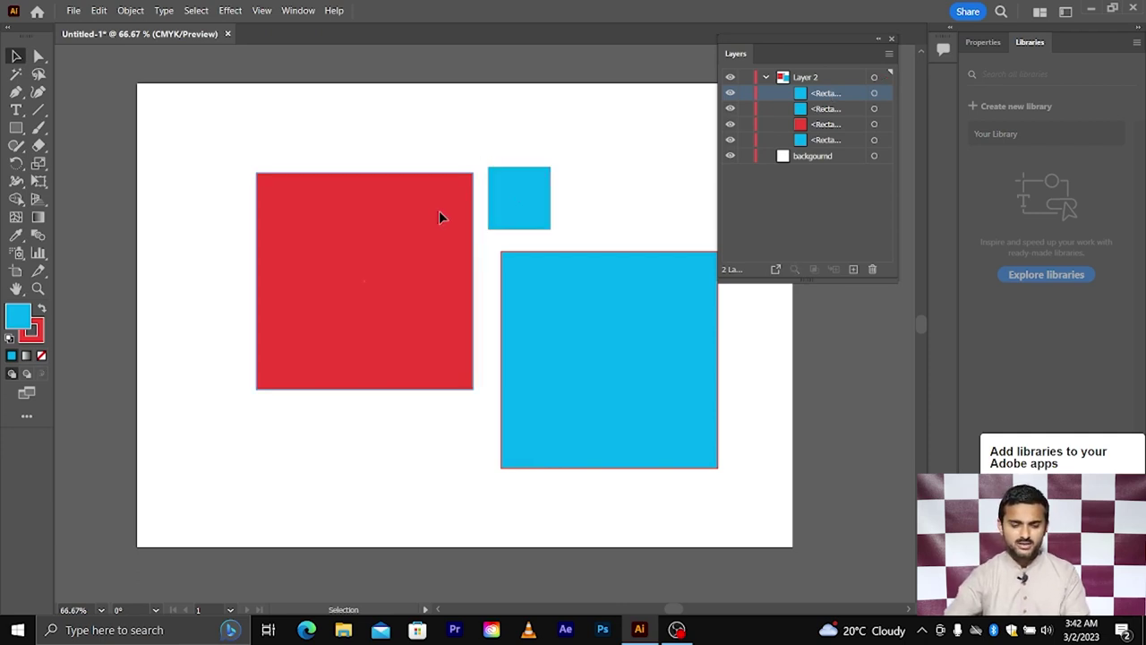
pyautogui.moveTo(439, 216); pyautogui.dragTo(403, 270)
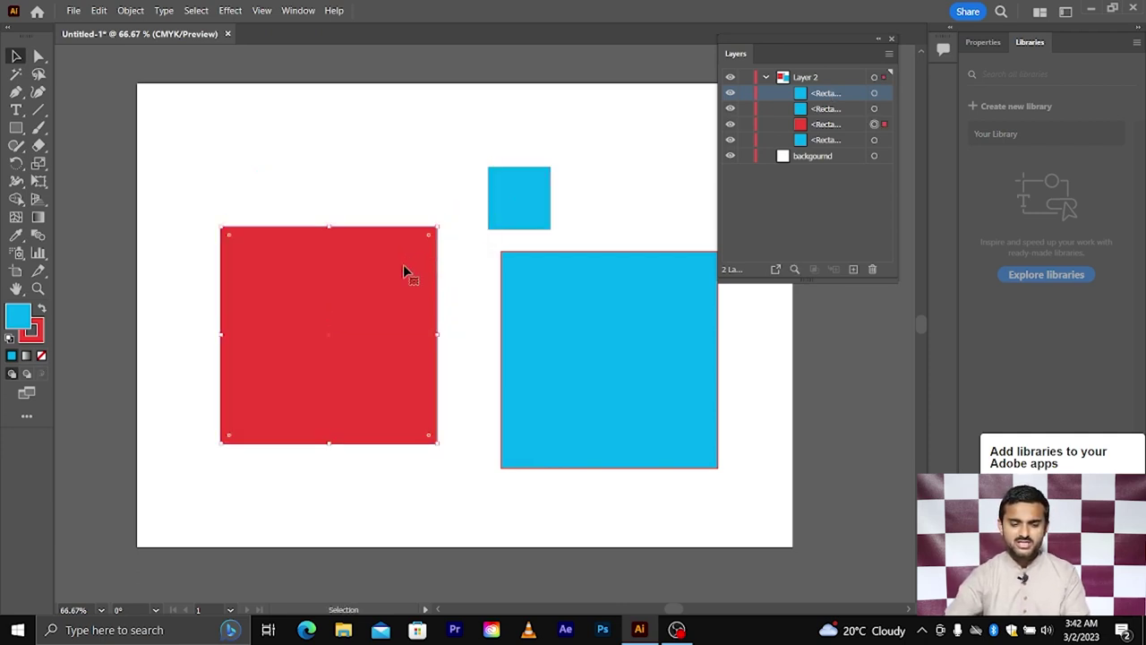
pyautogui.click(376, 172)
pyautogui.moveTo(371, 171); pyautogui.dragTo(702, 425)
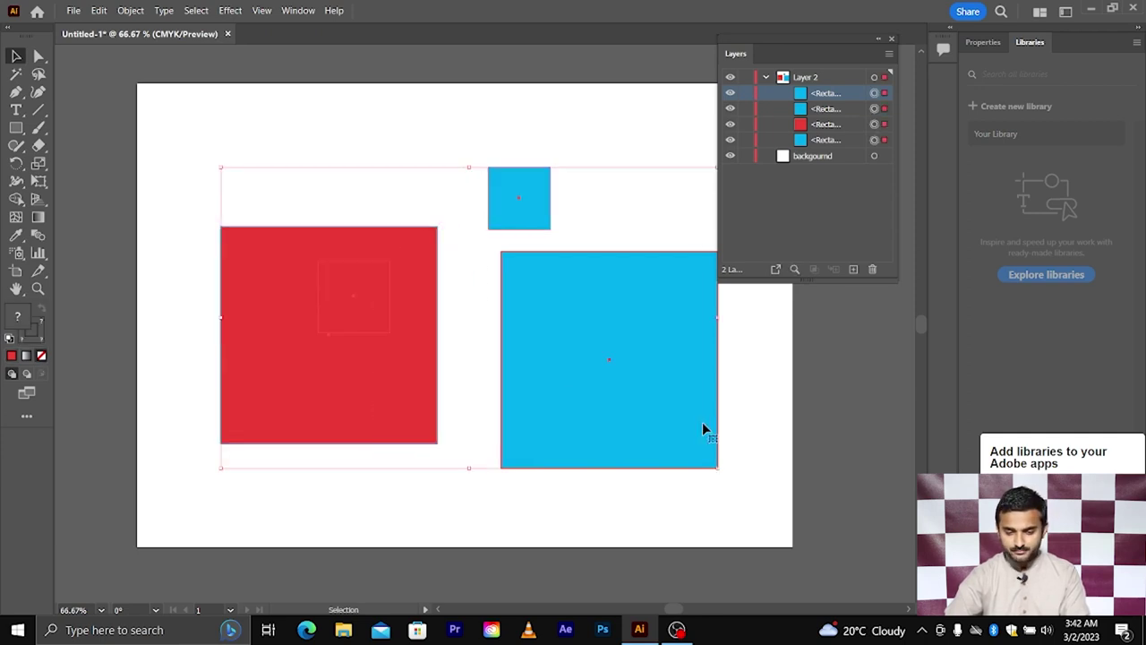
pyautogui.press('Delete')
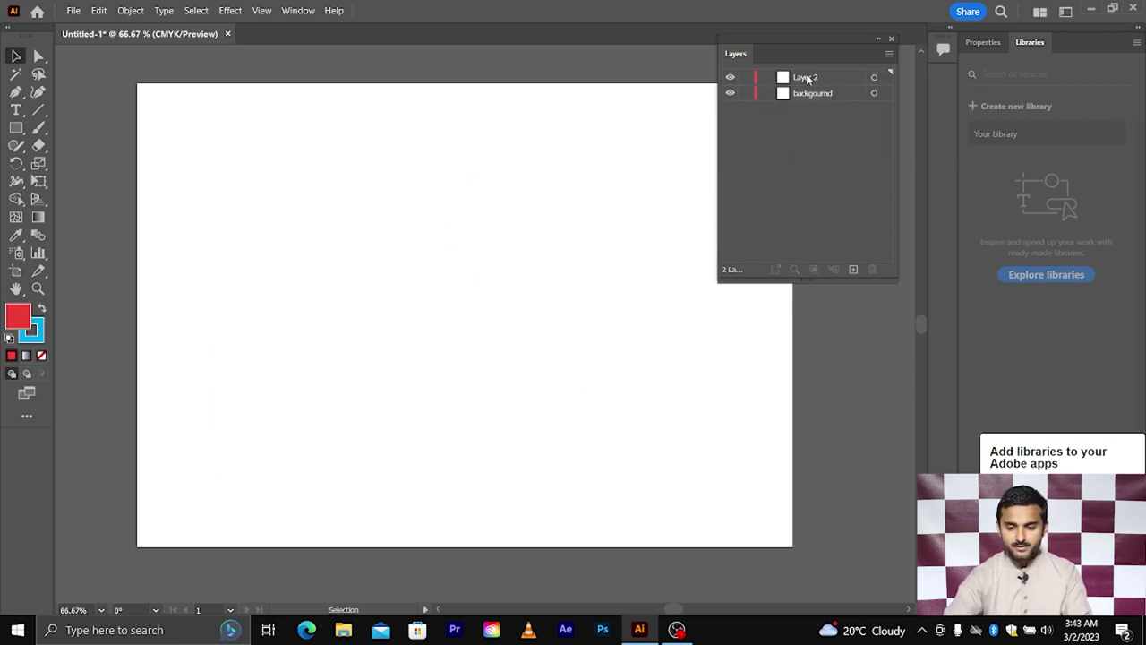
# - Make Layer 2 active, draw a single red square with the Rectangle tool, and select it
pyautogui.click(808, 79)
pyautogui.click(16, 127)
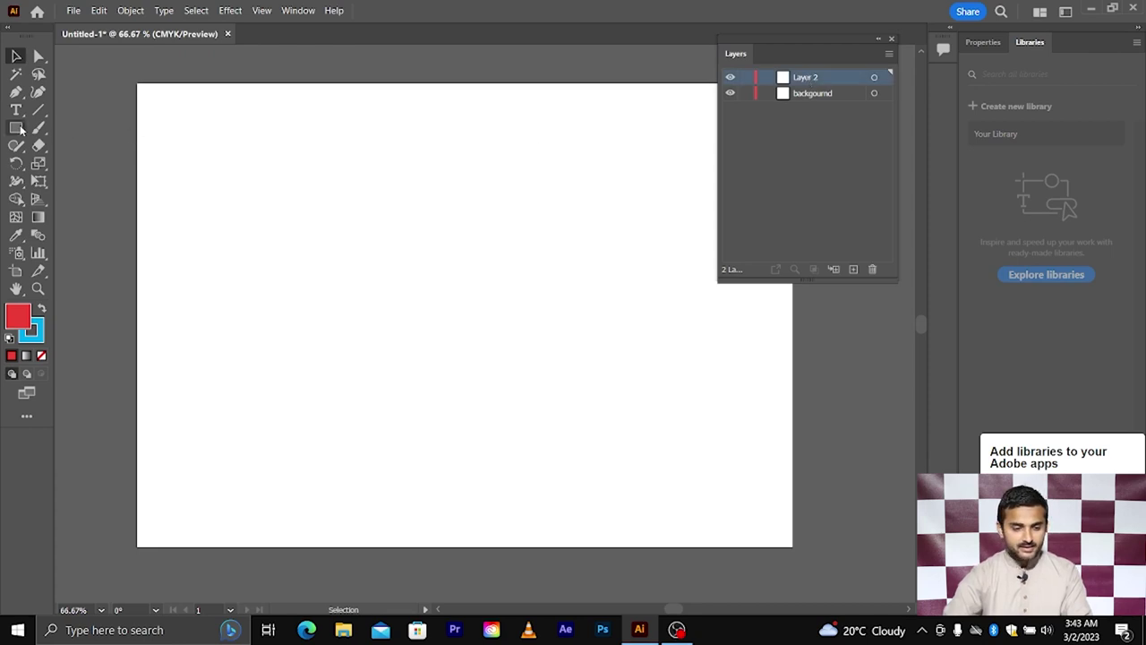
pyautogui.moveTo(405, 278); pyautogui.dragTo(511, 383)
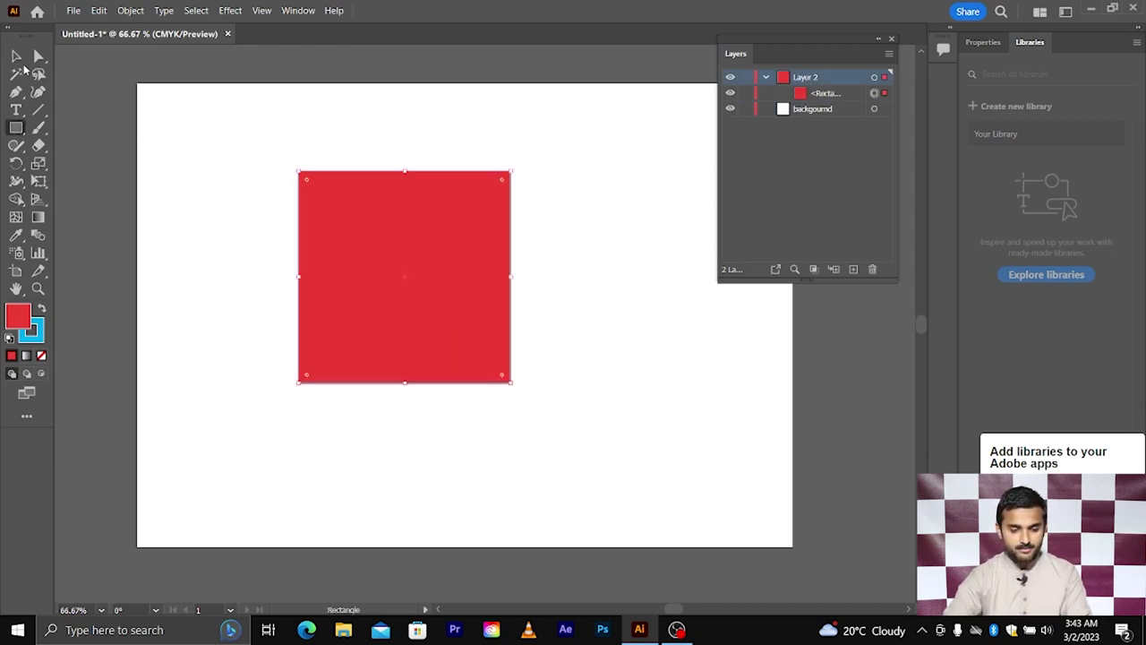
pyautogui.click(16, 55)
pyautogui.moveTo(246, 181); pyautogui.dragTo(481, 351)
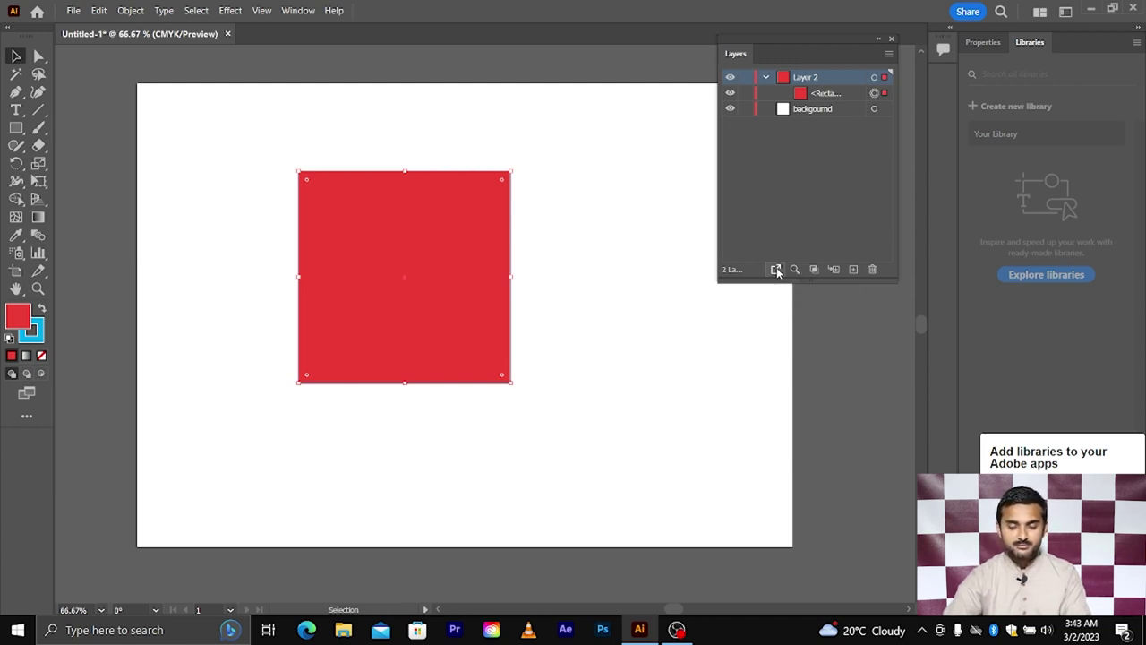
pyautogui.click(570, 188)
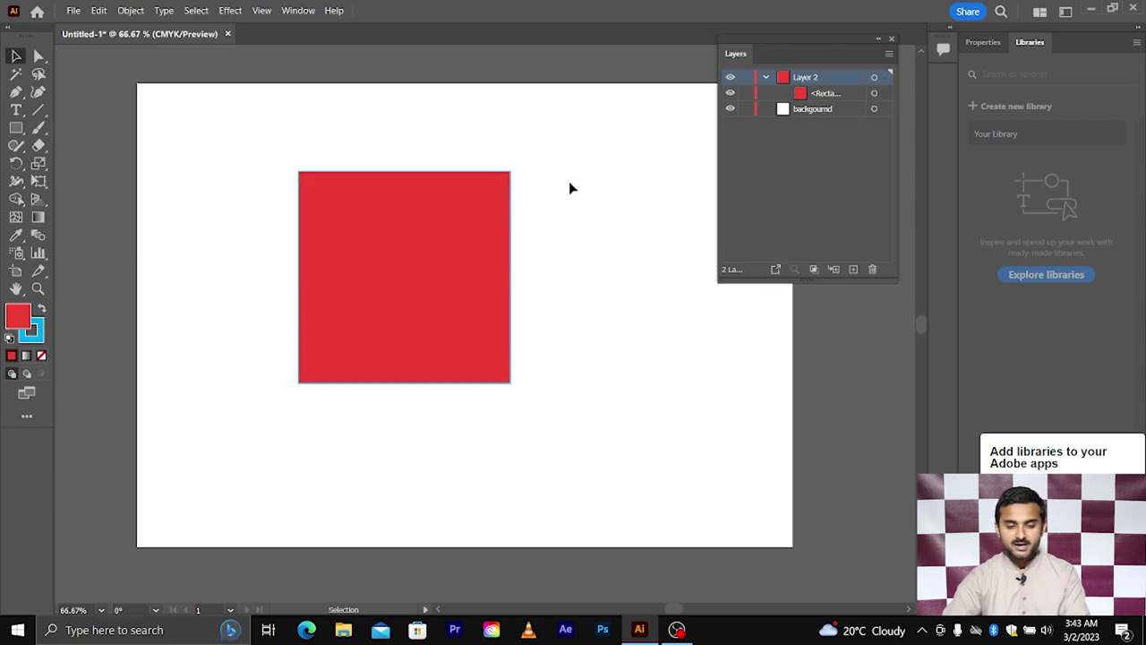
pyautogui.click(313, 381)
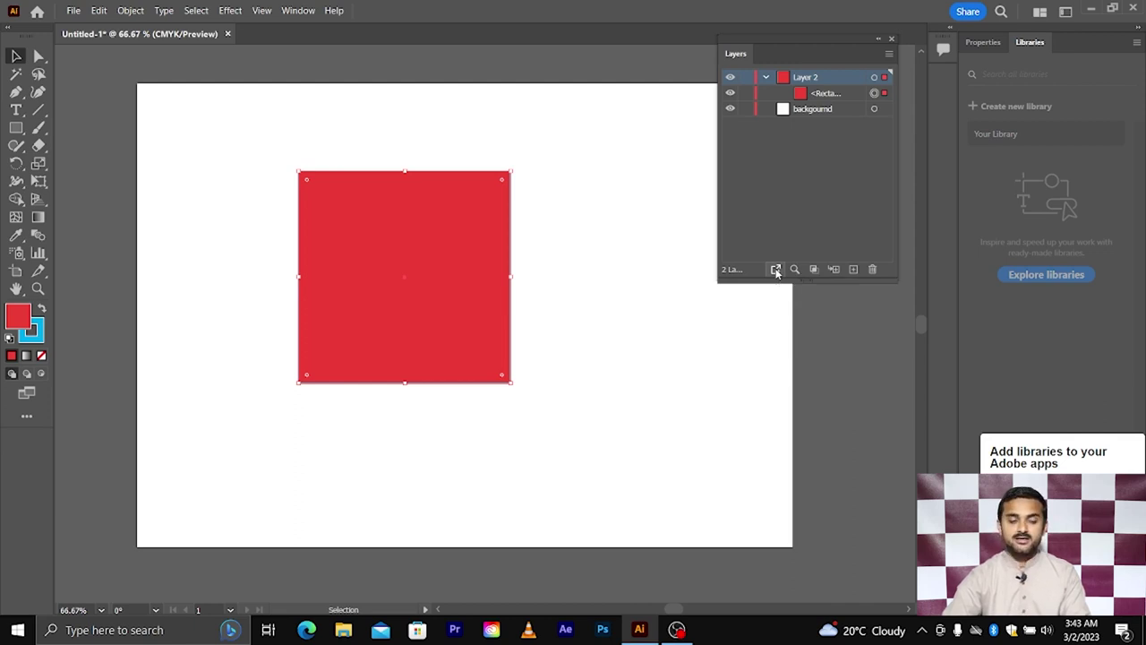
# - Open the Asset Export panel, reposition it, and select the red square
pyautogui.click(298, 10)
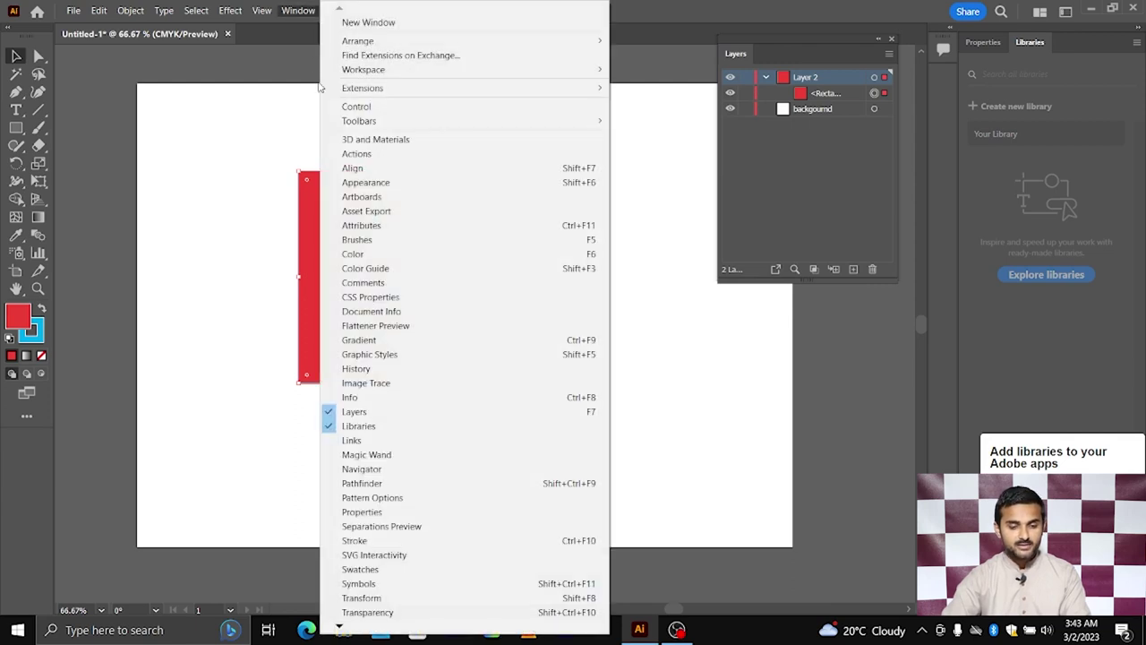
pyautogui.click(358, 211)
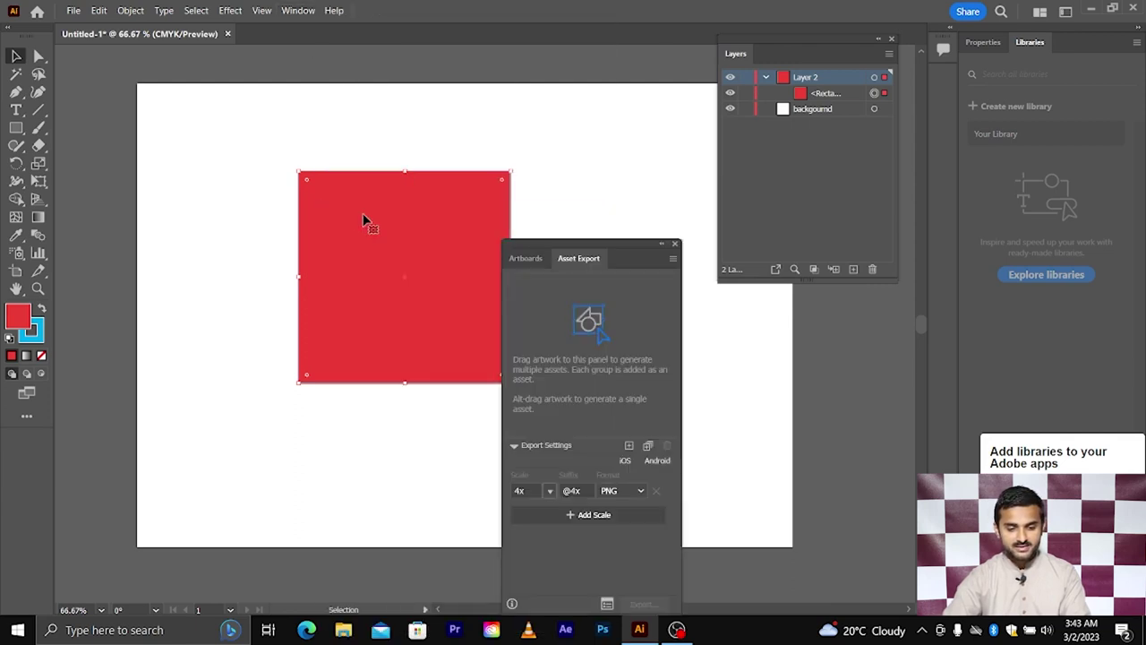
pyautogui.moveTo(509, 237); pyautogui.dragTo(540, 168)
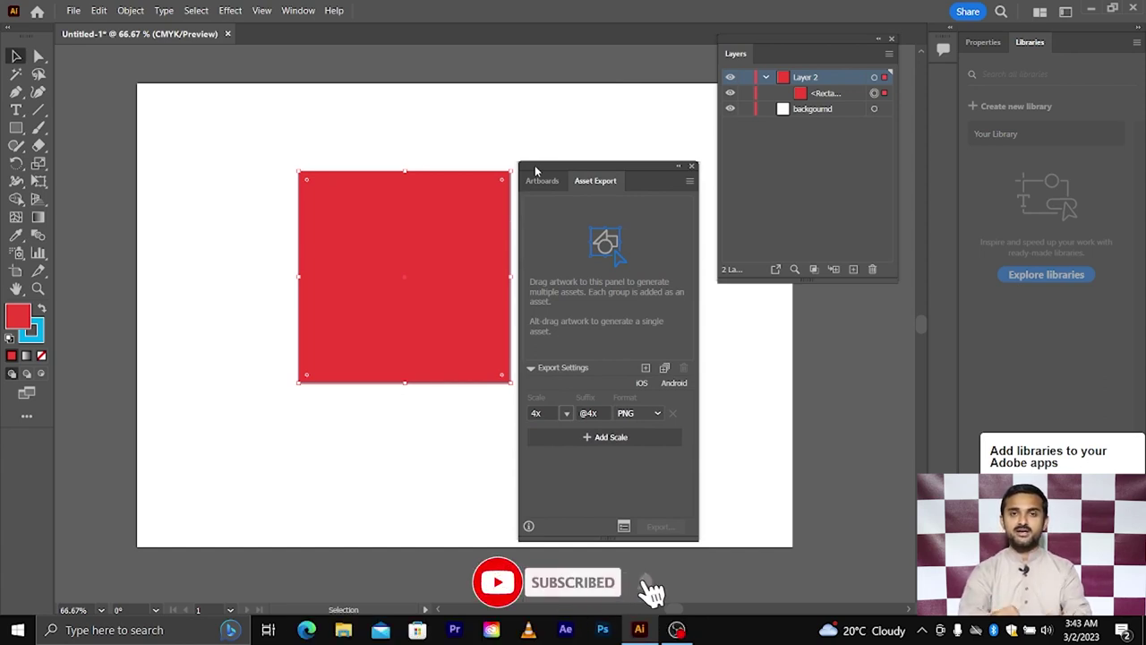
pyautogui.click(372, 104)
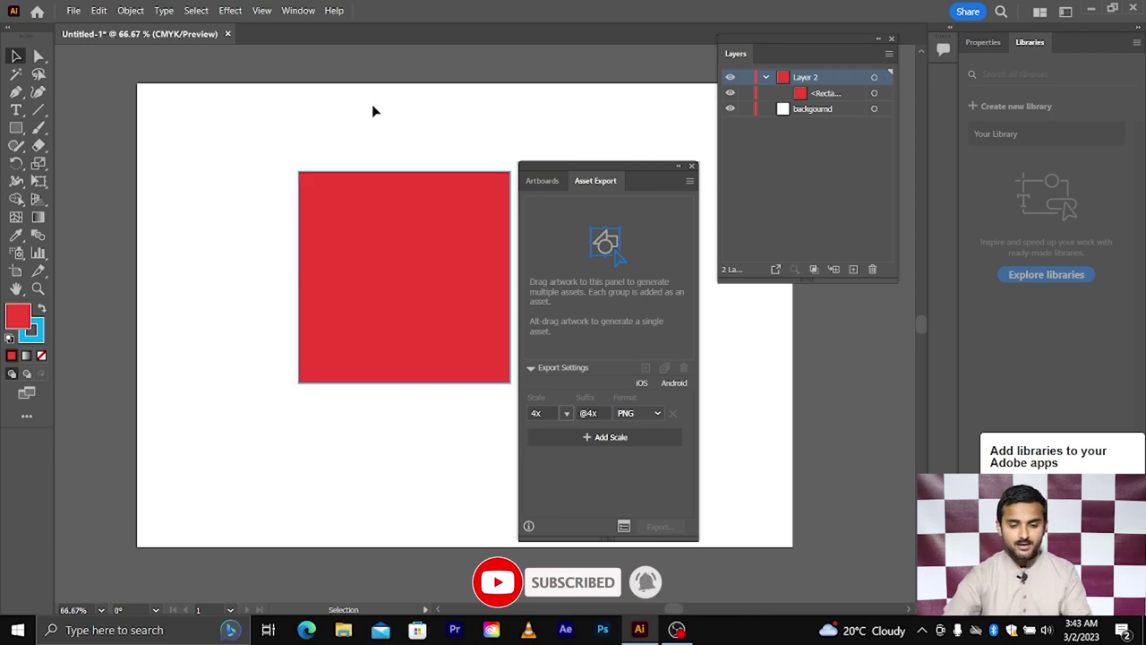
pyautogui.moveTo(338, 126); pyautogui.dragTo(437, 279)
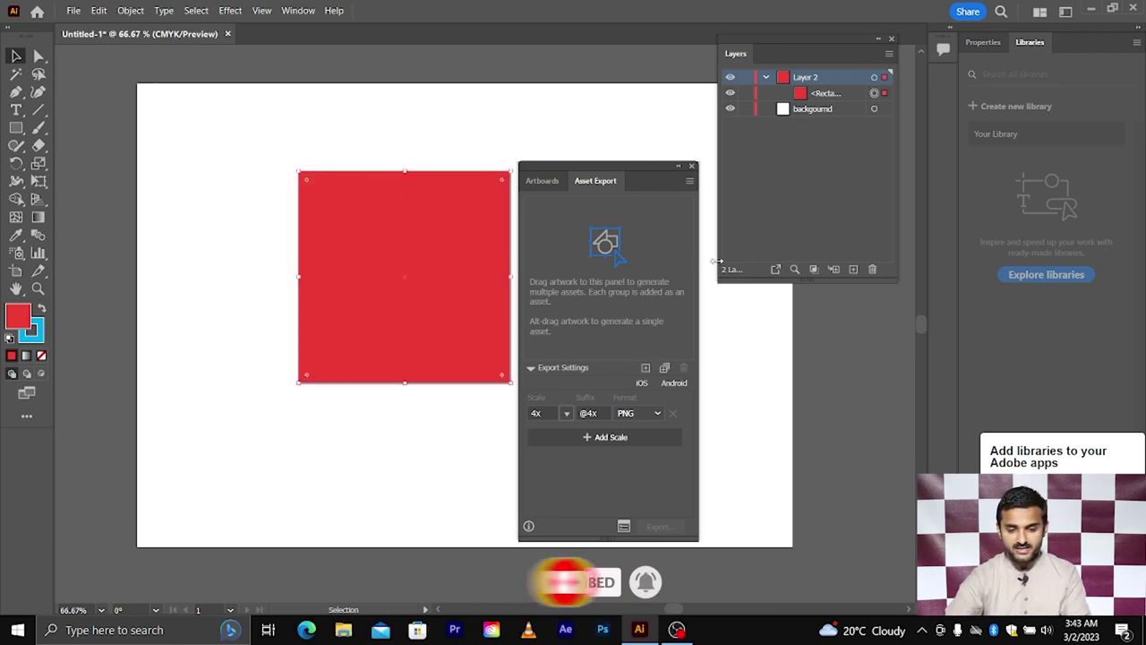
# - Collect Layer 2 for export and check its red-square thumbnail in Asset Export
pyautogui.click(775, 268)
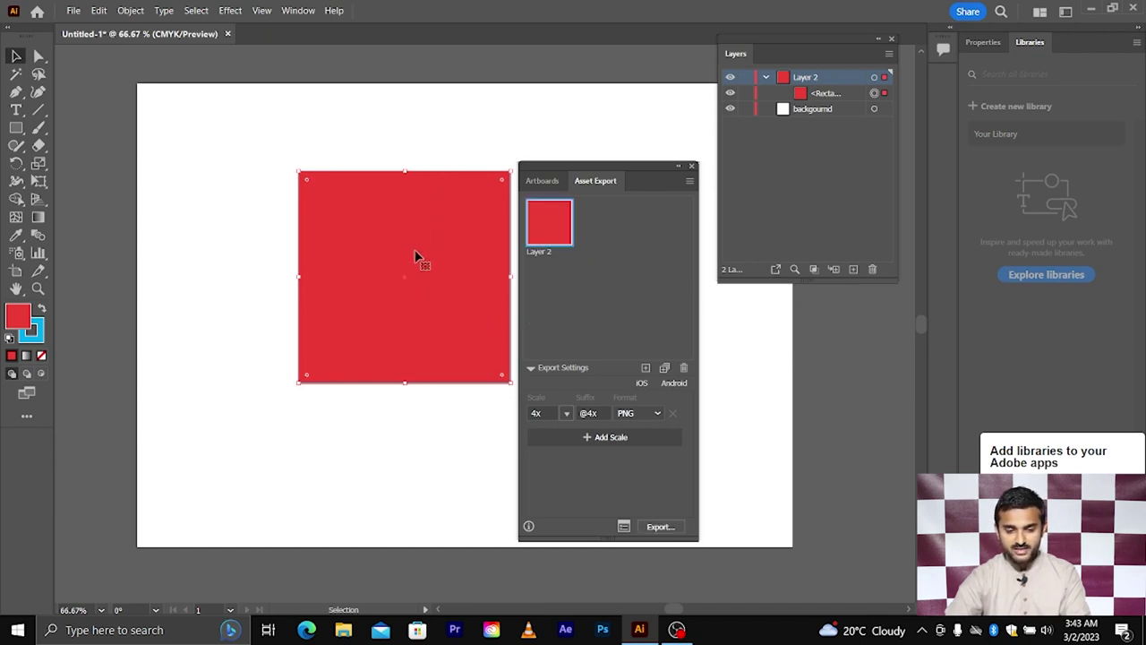
pyautogui.click(600, 225)
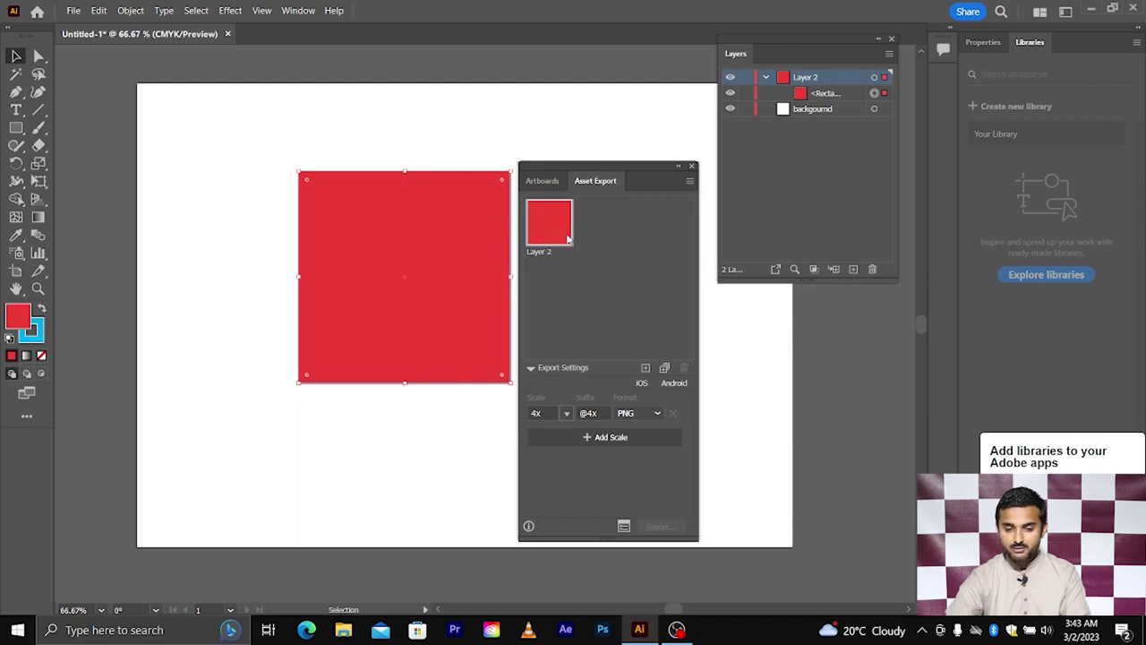
pyautogui.click(558, 236)
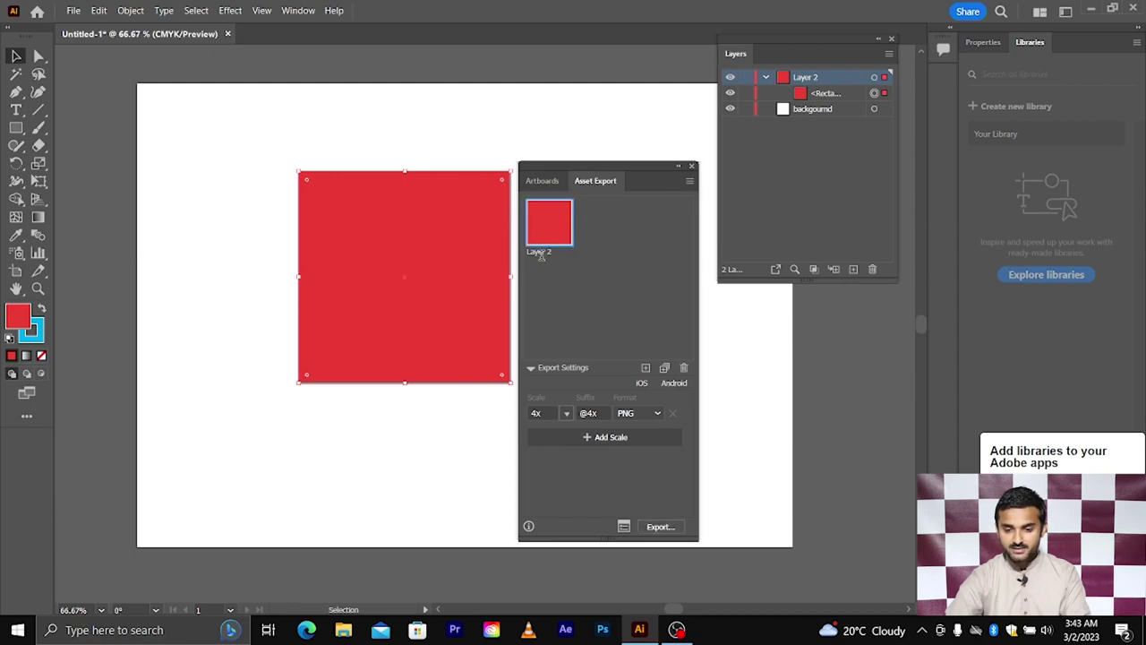
pyautogui.click(185, 114)
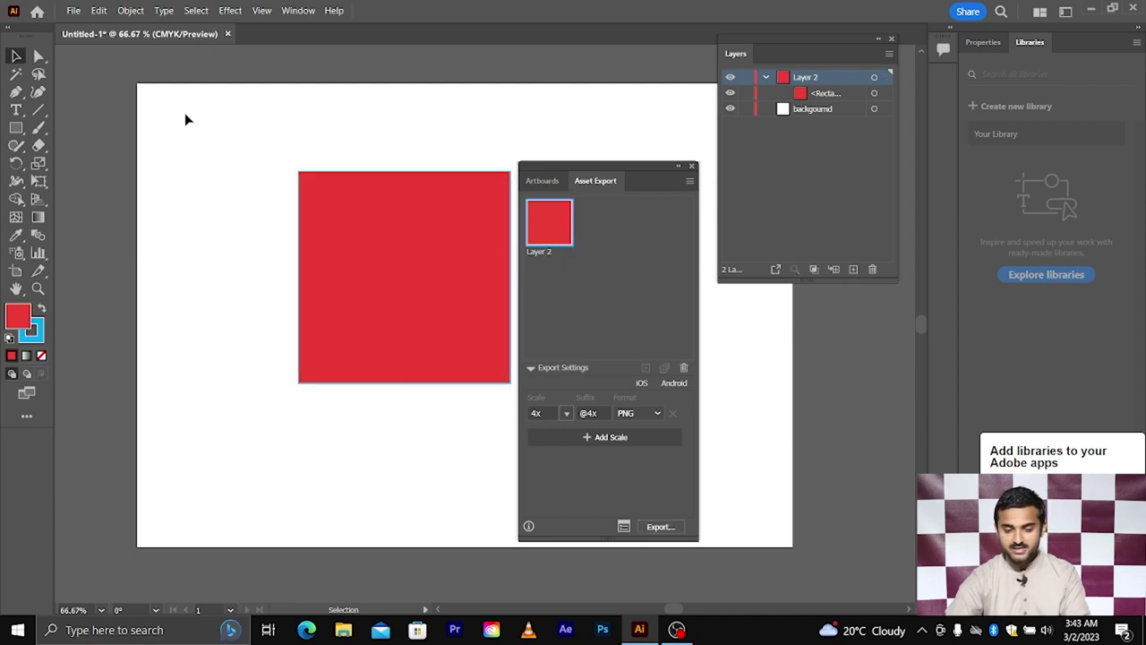
pyautogui.click(16, 127)
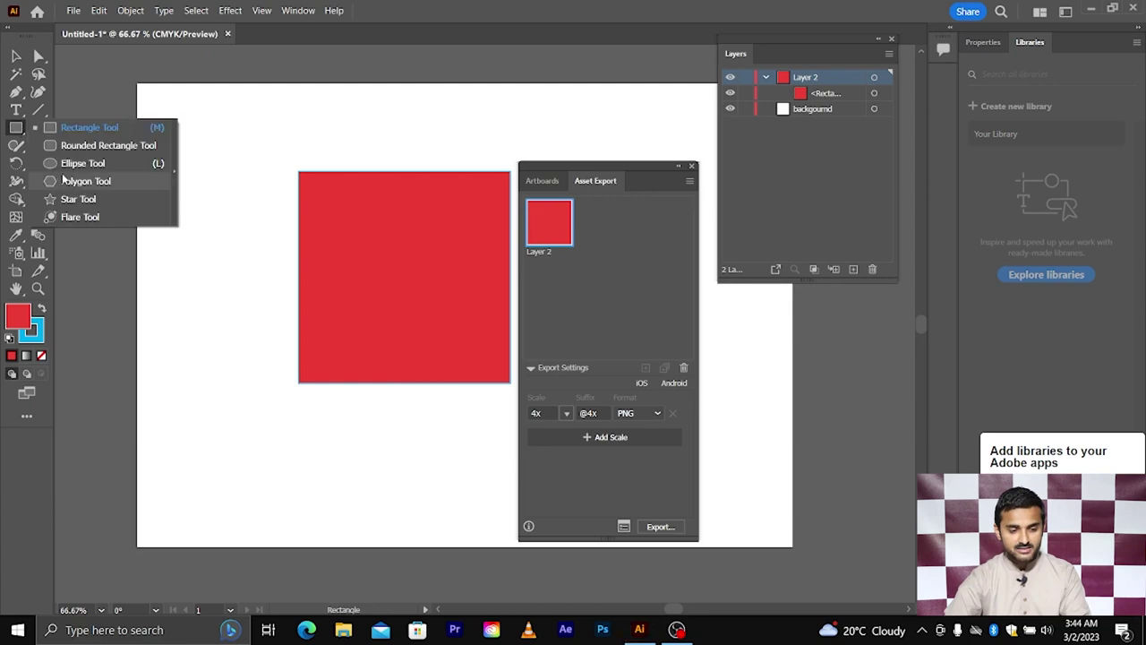
# - Draw a red star left of the square, then collect all of Layer 2 as asset Layer 2 (2)
pyautogui.click(79, 198)
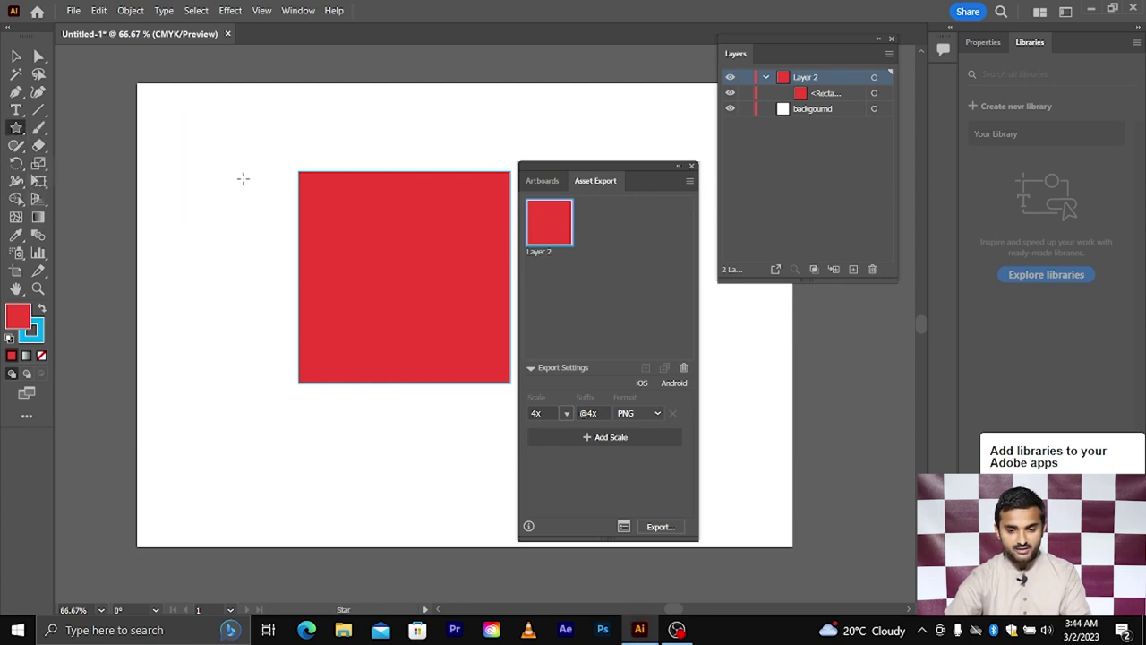
pyautogui.moveTo(205, 186); pyautogui.dragTo(242, 239)
pyautogui.press('v')
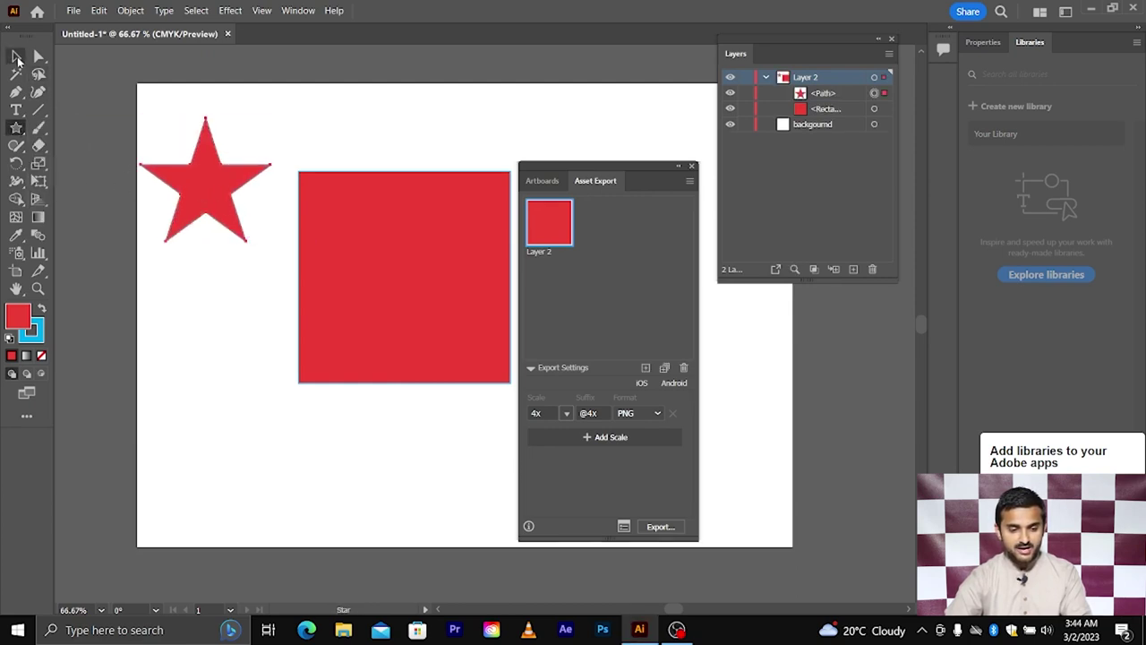
pyautogui.click(186, 156)
pyautogui.moveTo(201, 176); pyautogui.dragTo(202, 196)
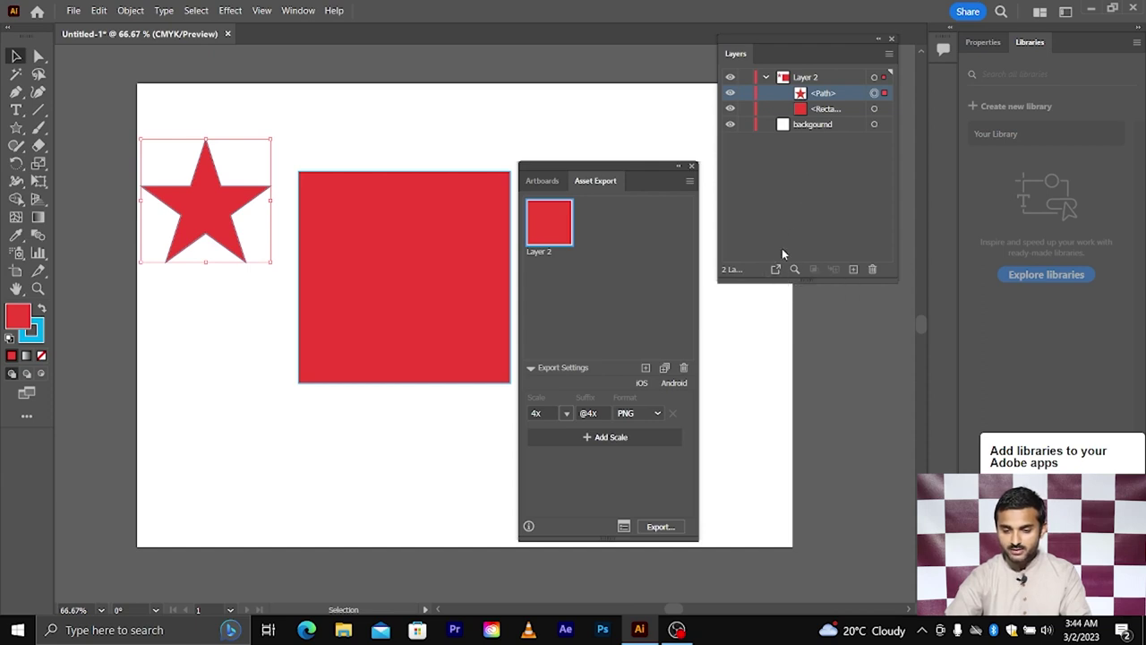
pyautogui.click(808, 78)
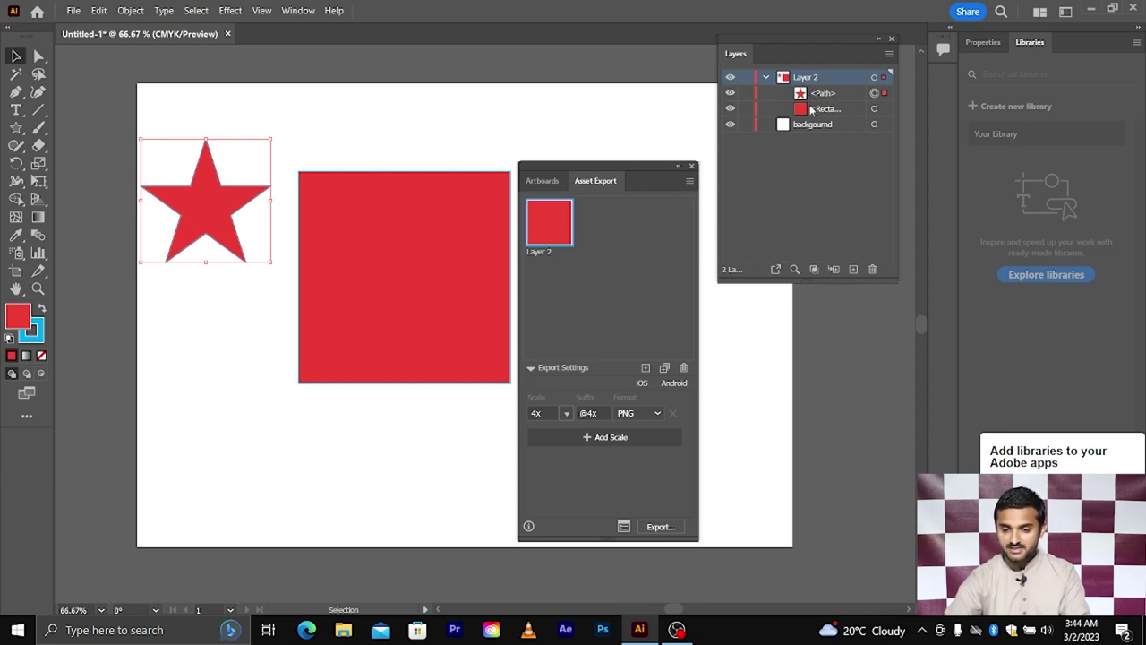
pyautogui.click(775, 269)
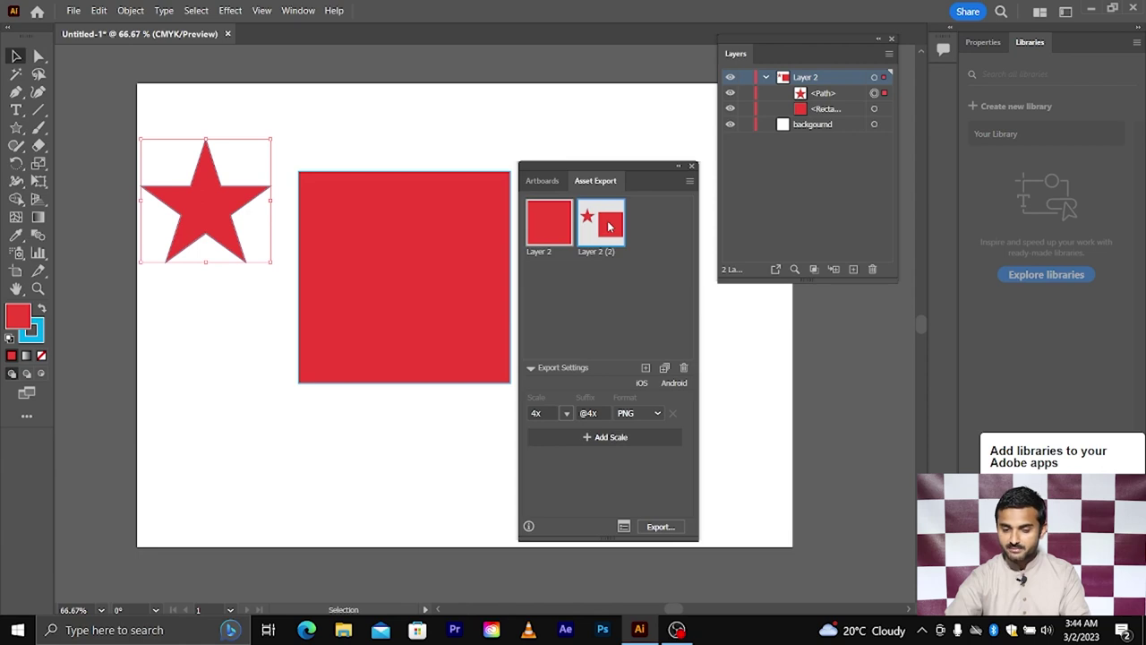
# - Collect the red star path alone as export Asset 10 and select its thumbnail
pyautogui.click(817, 95)
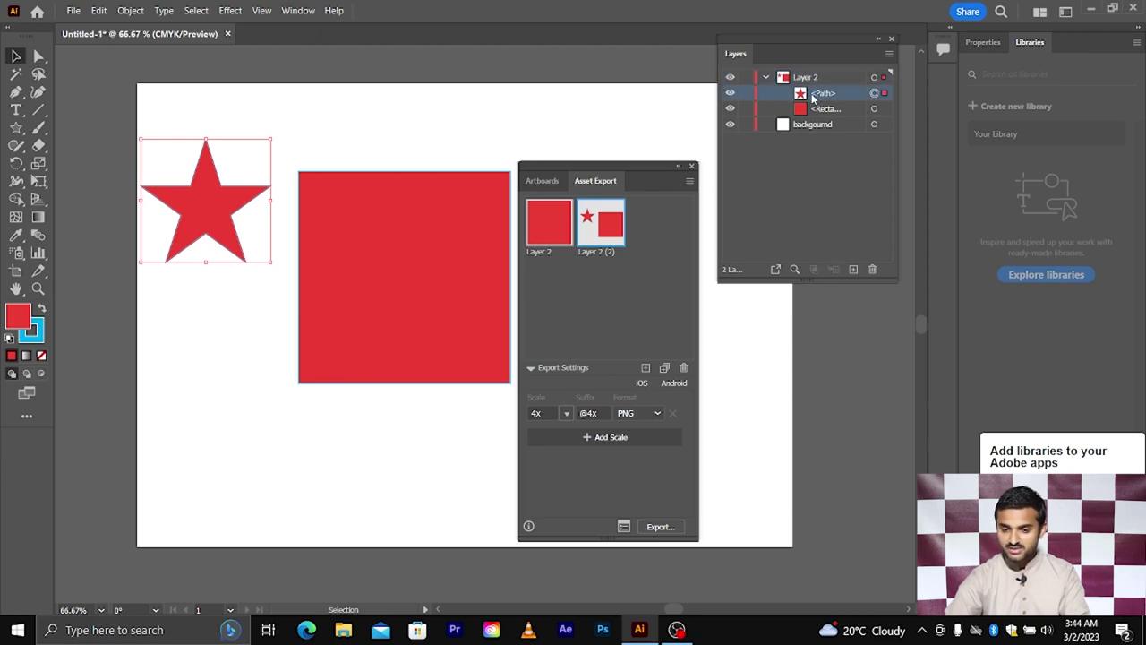
pyautogui.click(775, 271)
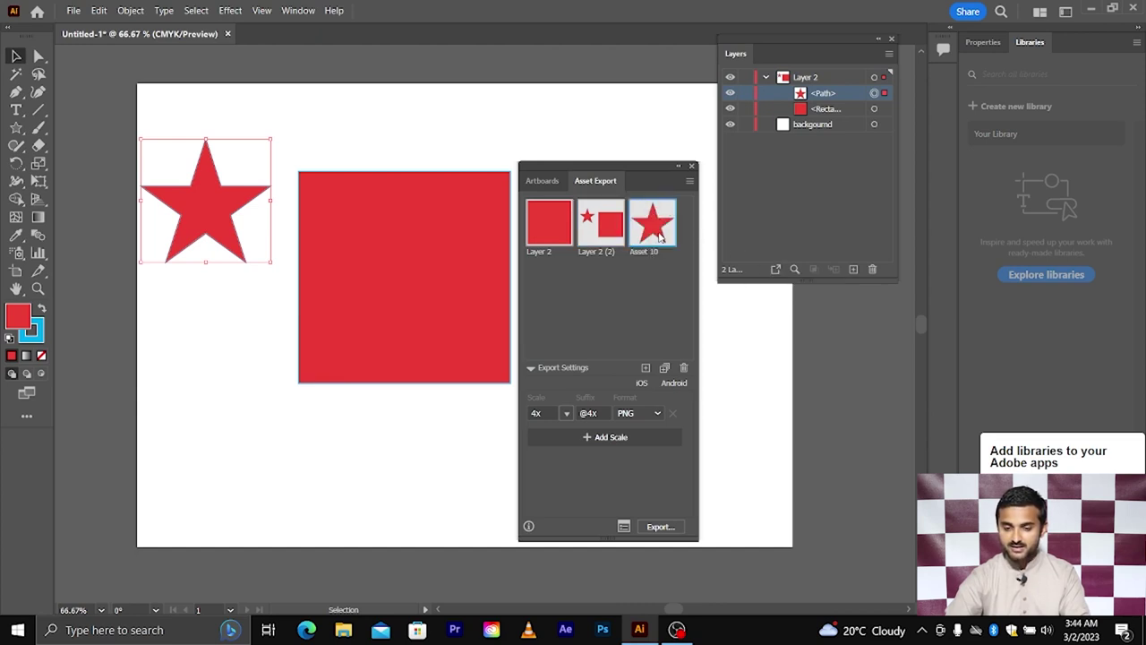
pyautogui.click(339, 138)
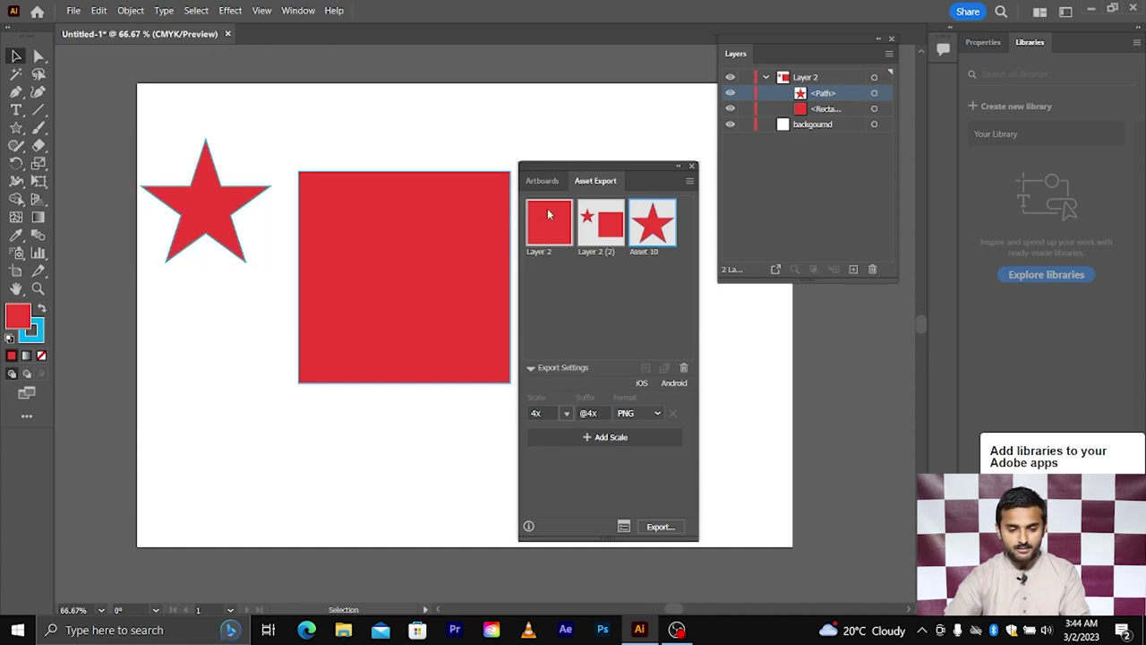
pyautogui.click(550, 261)
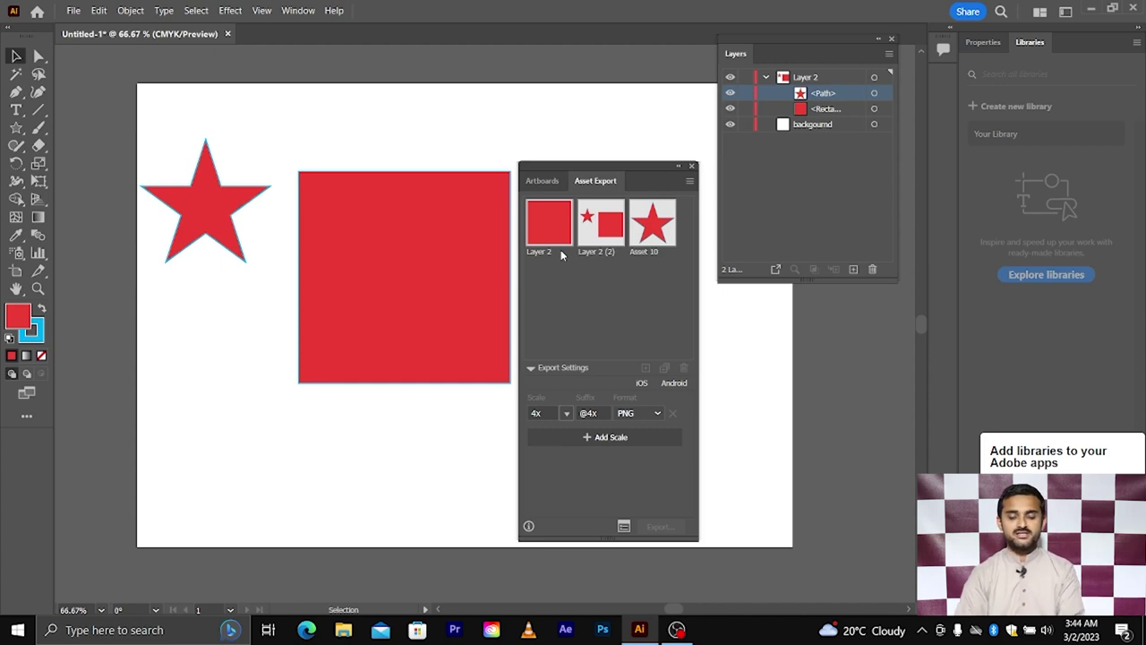
pyautogui.click(641, 229)
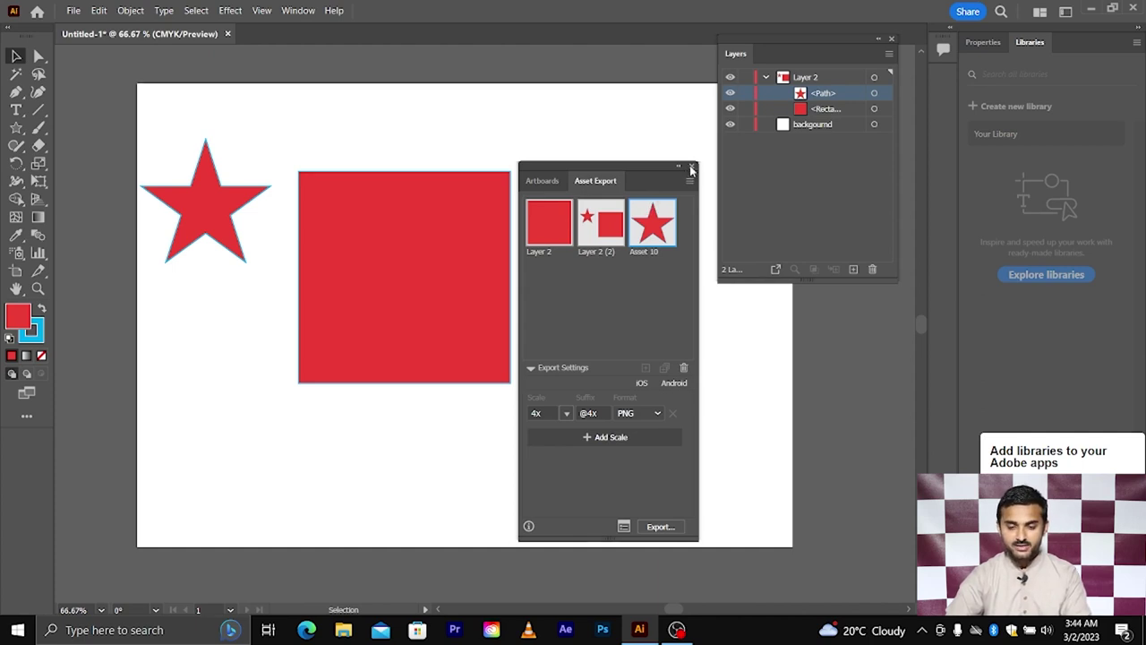
# - Close the export asset list and delete the star and square from the artboard
pyautogui.click(691, 168)
pyautogui.moveTo(242, 118); pyautogui.dragTo(562, 385)
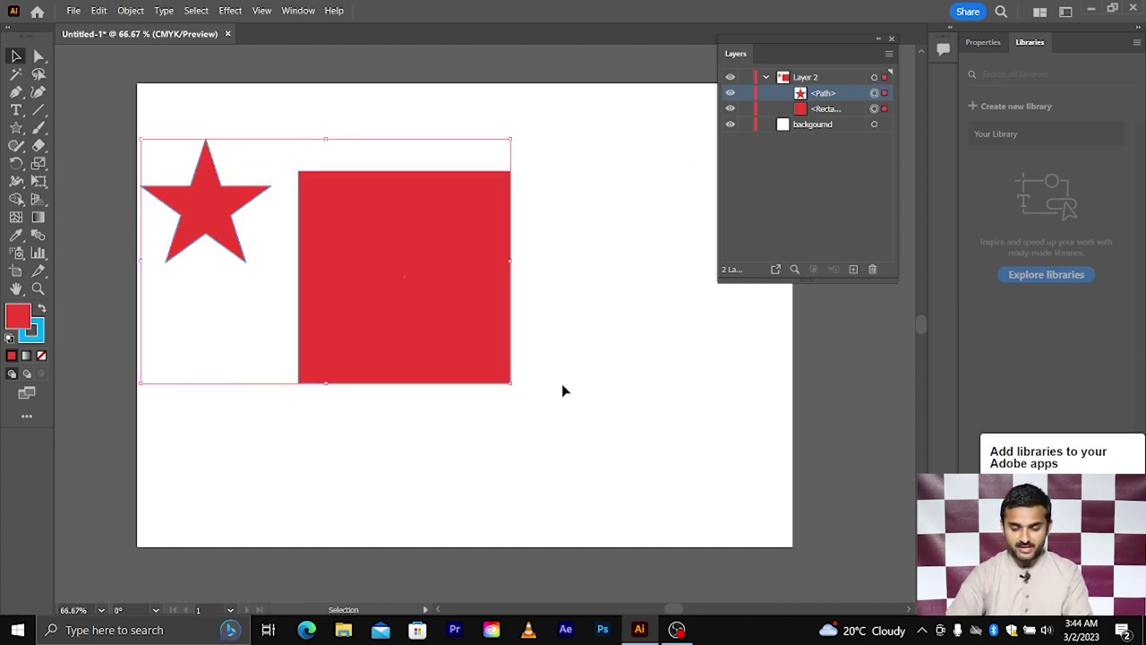
pyautogui.press('Delete')
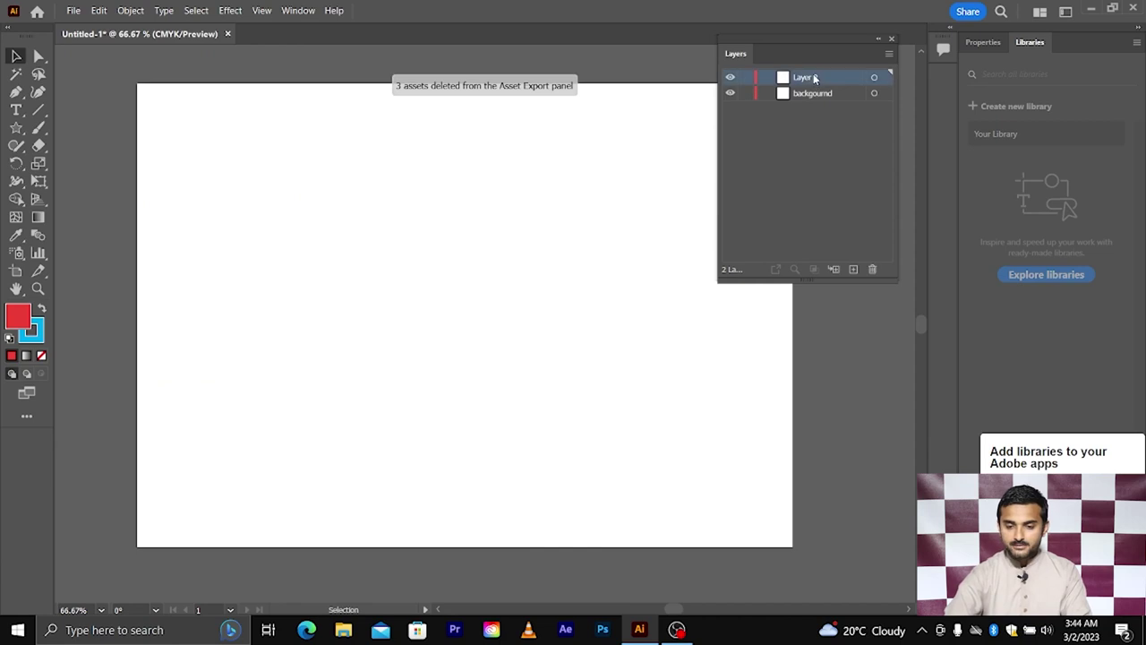
# - Delete Layer 2 and add a new layer named 'digital circle' above background
pyautogui.click(872, 269)
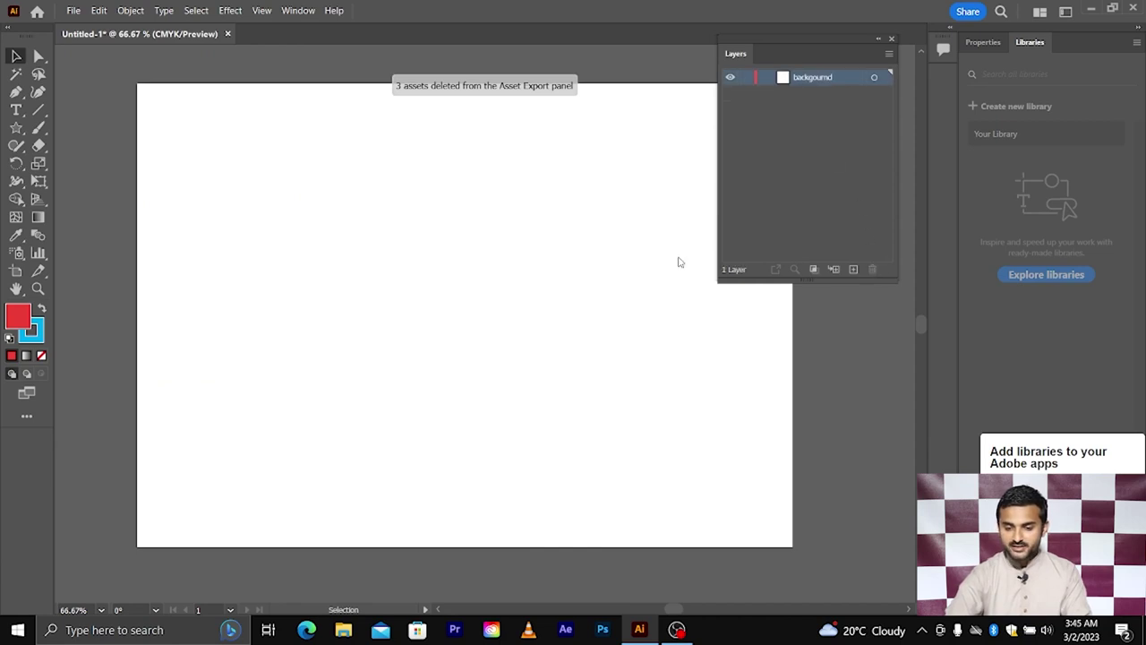
pyautogui.click(853, 270)
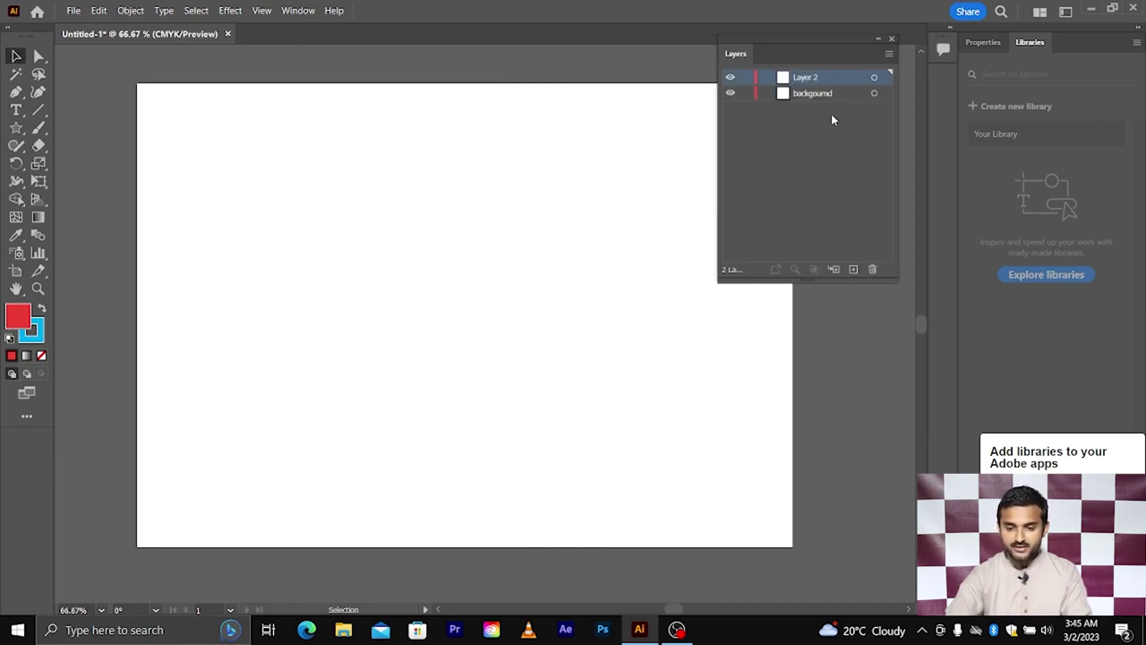
pyautogui.doubleClick(810, 78)
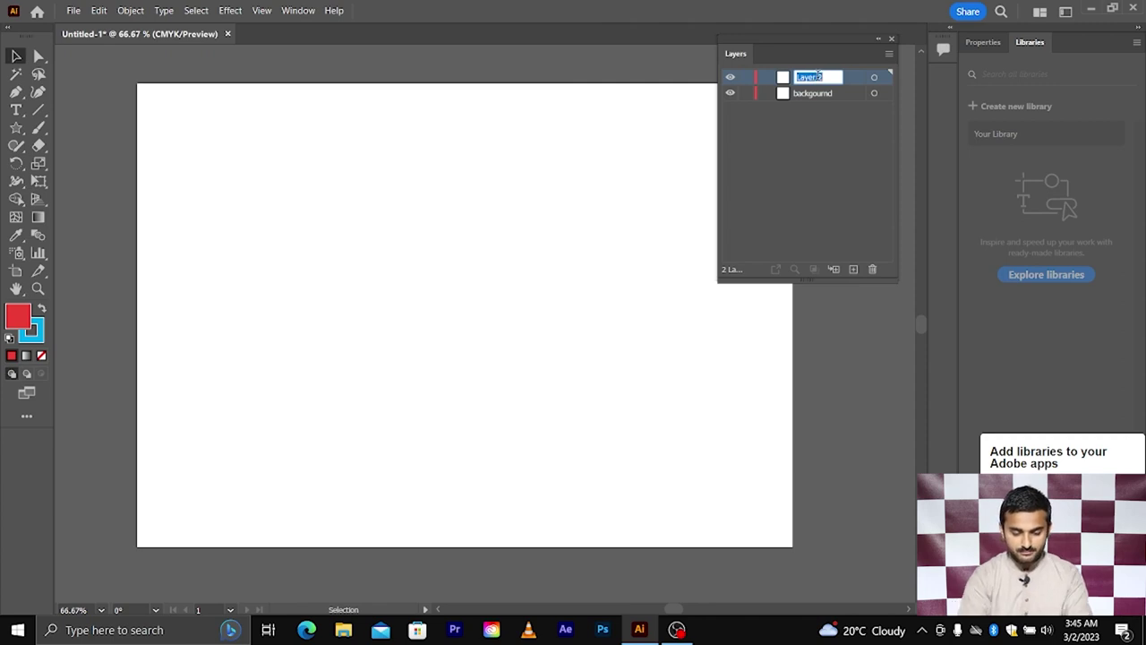
pyautogui.write('digital circle')
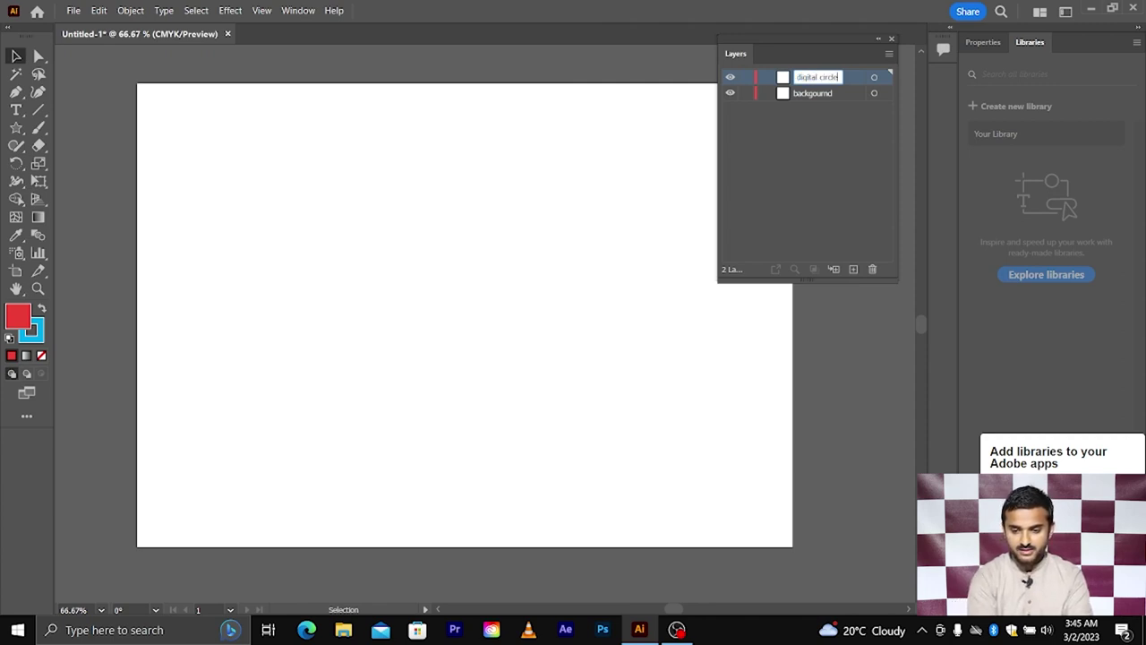
pyautogui.press('Return')
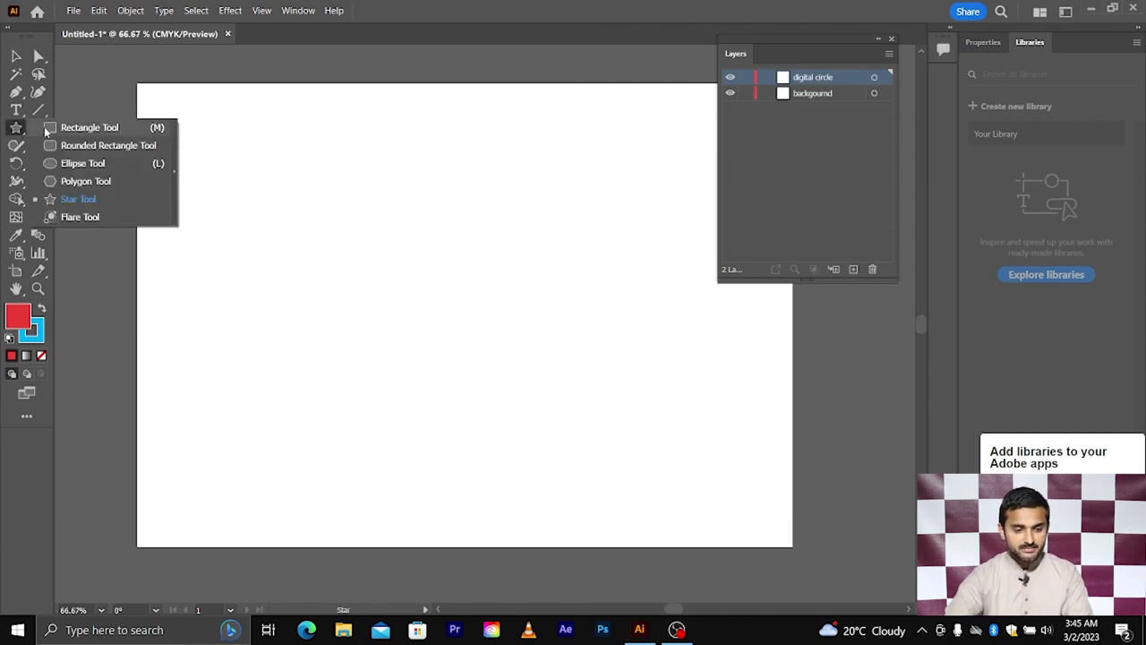
# - Draw a small red square near the top-left and a cyan copy beside it
pyautogui.moveTo(16, 127); pyautogui.dragTo(80, 123)
pyautogui.moveTo(217, 172); pyautogui.dragTo(249, 199)
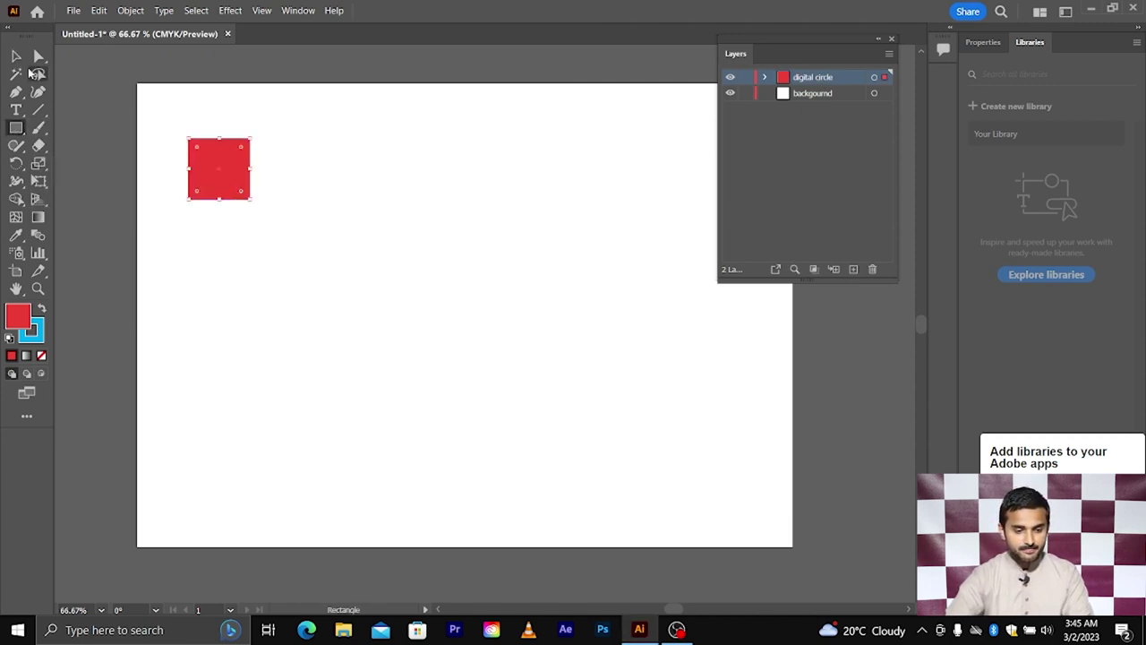
pyautogui.click(16, 55)
pyautogui.keyDown('alt'); pyautogui.moveTo(192, 166); pyautogui.dragTo(265, 173); pyautogui.keyUp('alt')
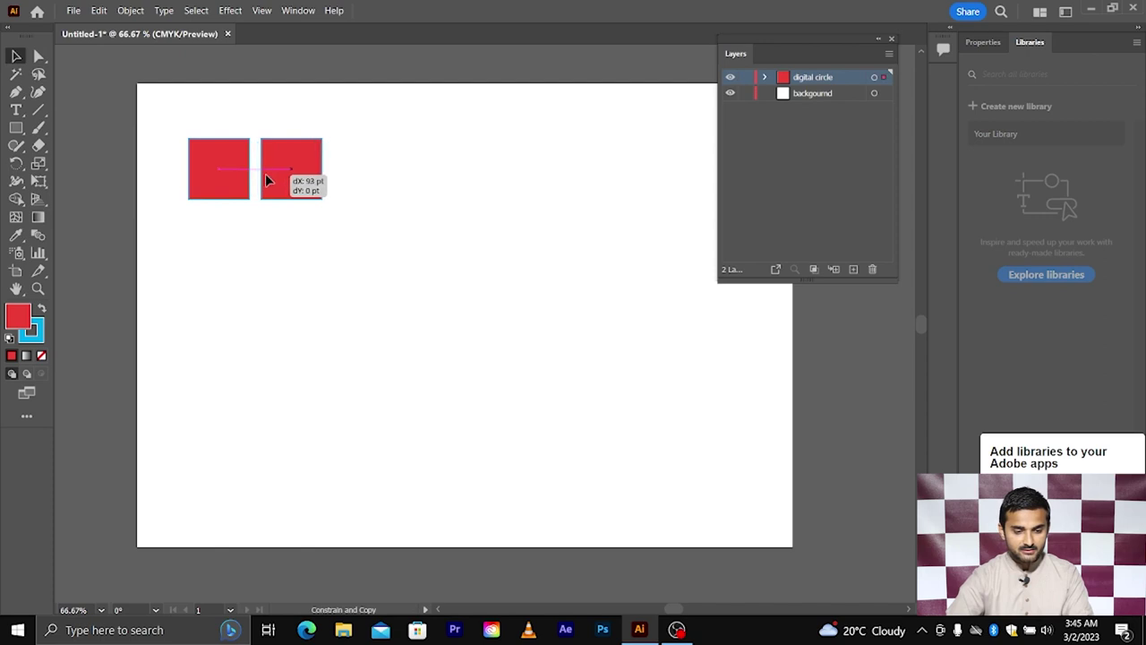
pyautogui.click(42, 309)
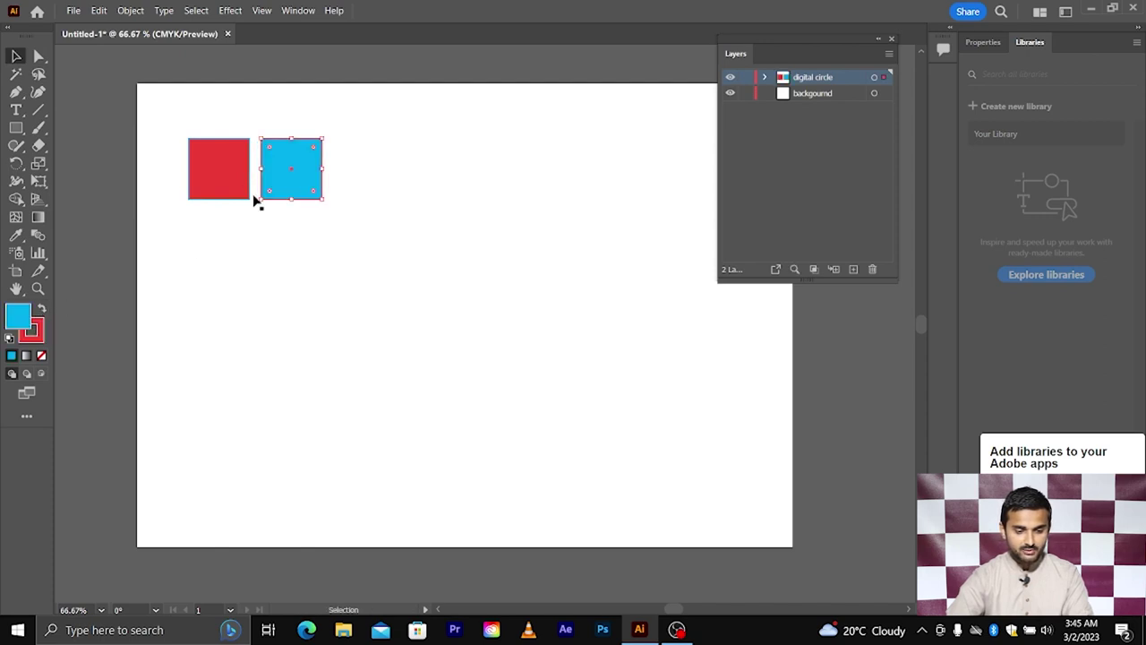
# - Repeat the copy for a third square and fill it green
pyautogui.hotkey('ctrl', 'd')
pyautogui.doubleClick(18, 315)
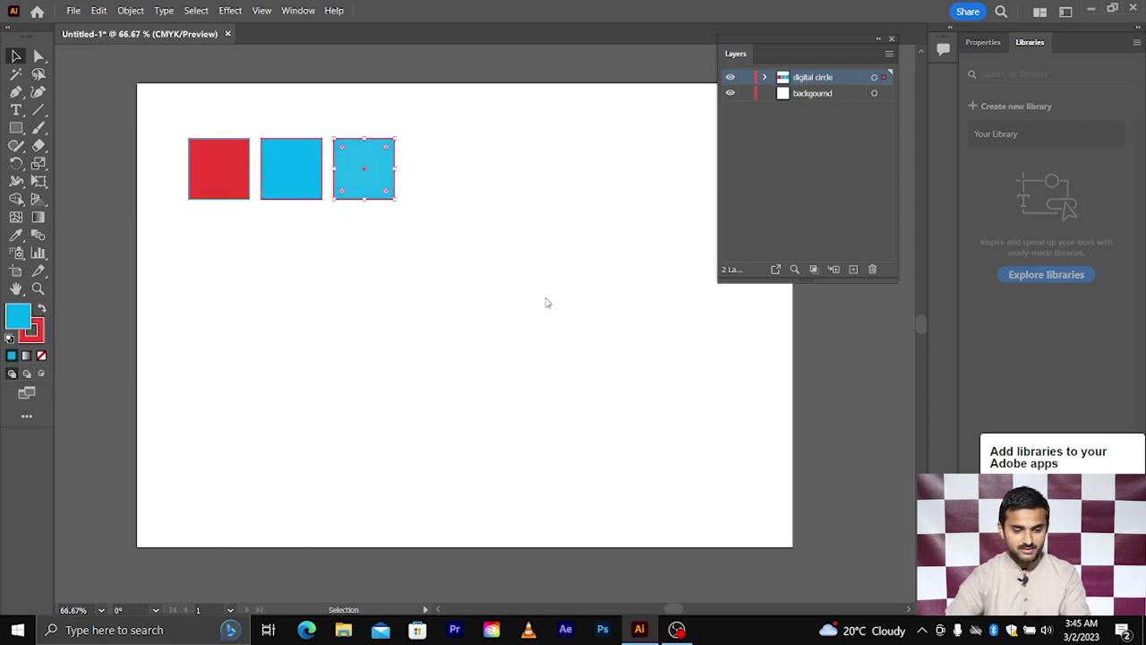
pyautogui.moveTo(705, 465); pyautogui.dragTo(705, 516)
pyautogui.click(844, 381)
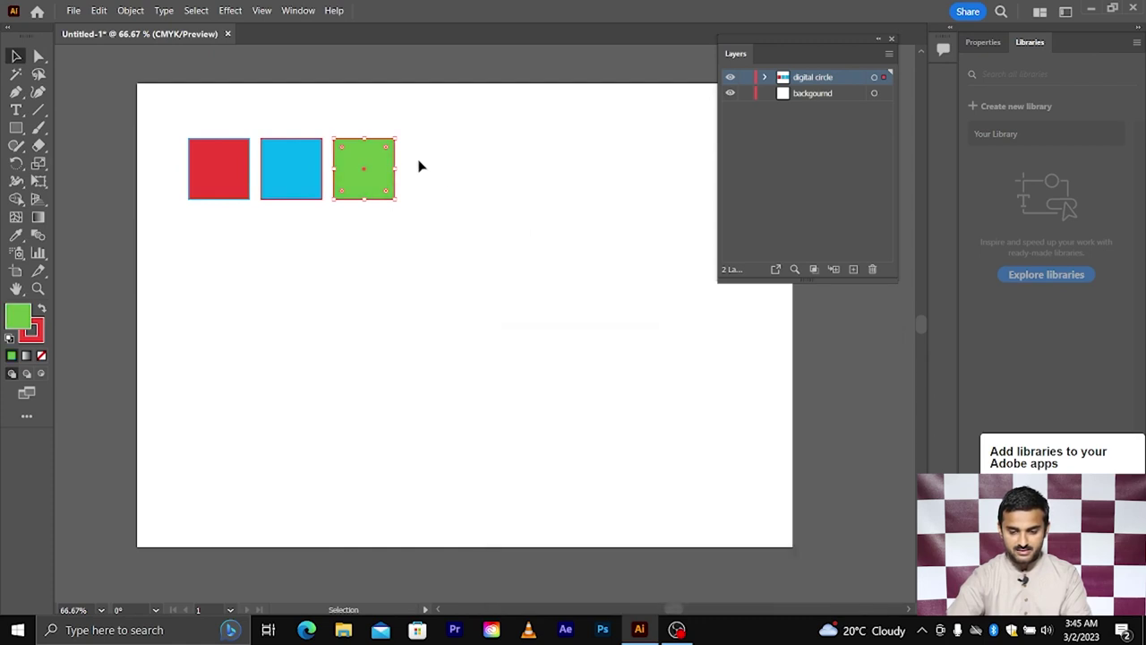
# - Add a fourth dark-blue square, then move all four toward the artboard centre
pyautogui.hotkey('ctrl', 'd')
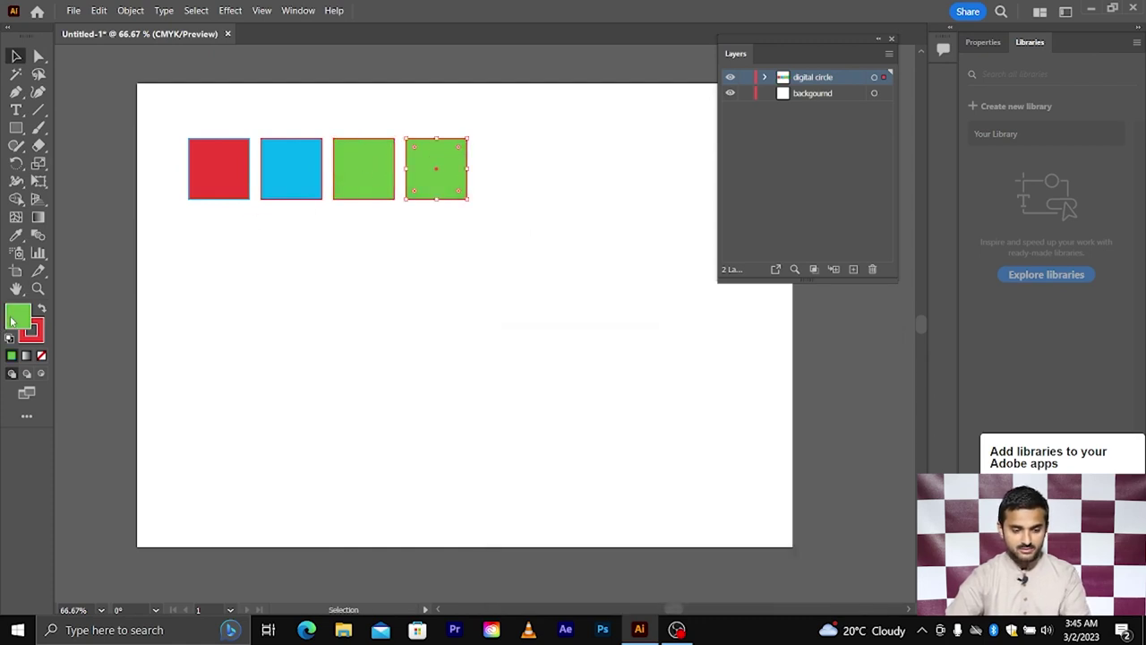
pyautogui.doubleClick(13, 319)
pyautogui.moveTo(701, 367); pyautogui.dragTo(705, 441)
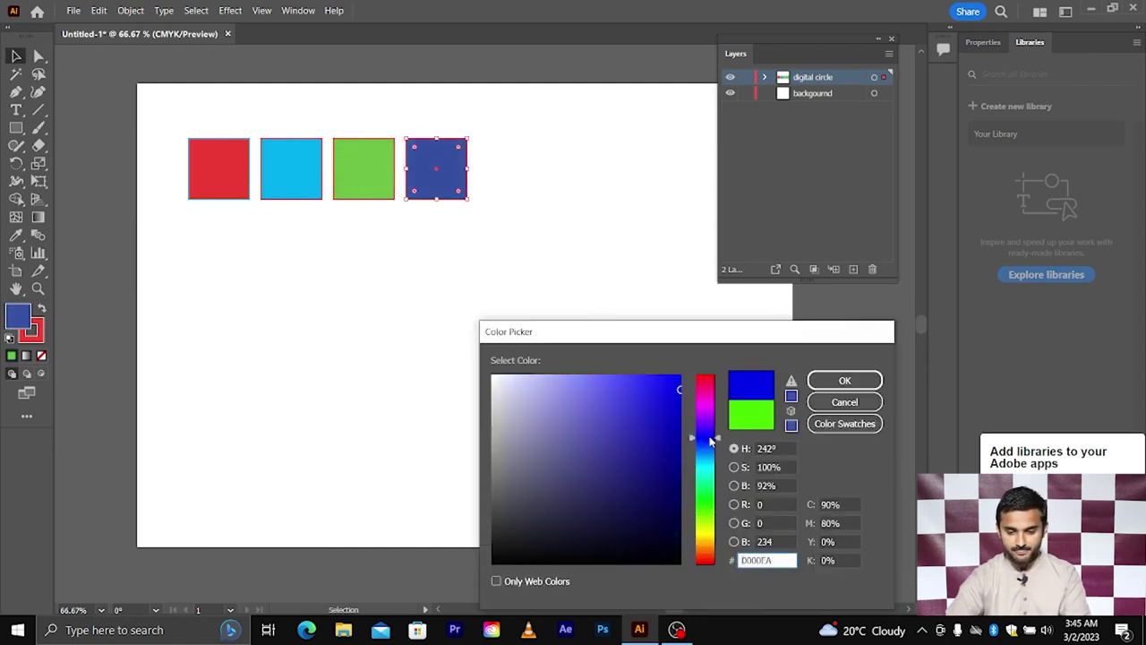
pyautogui.click(844, 381)
pyautogui.moveTo(186, 118); pyautogui.dragTo(514, 259)
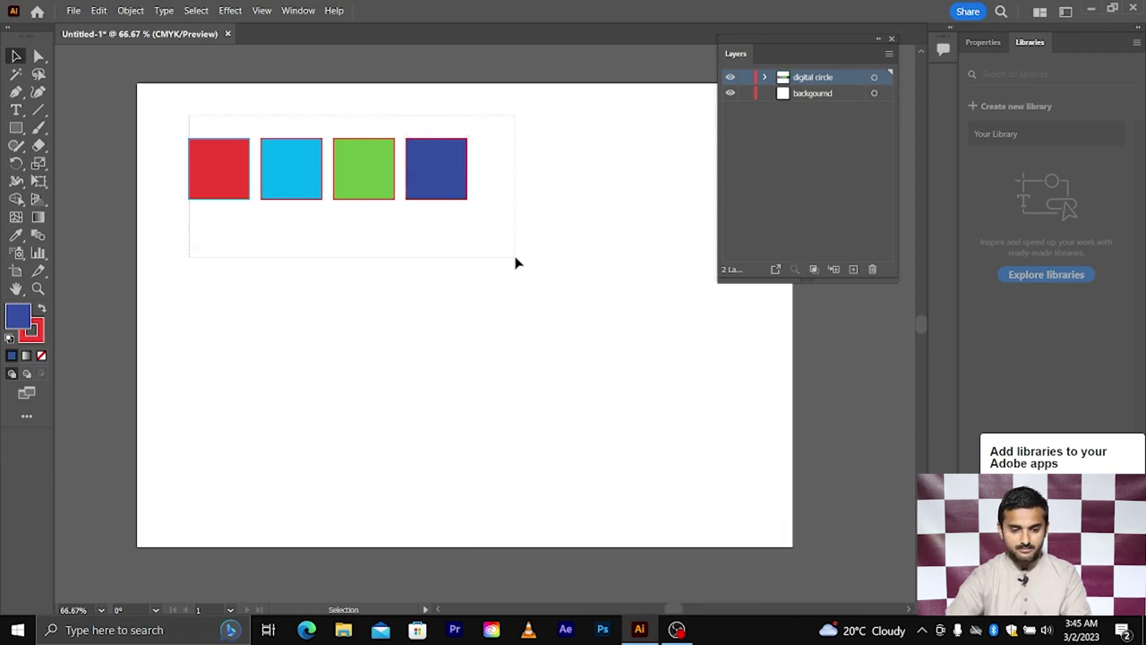
pyautogui.moveTo(436, 185); pyautogui.dragTo(561, 326)
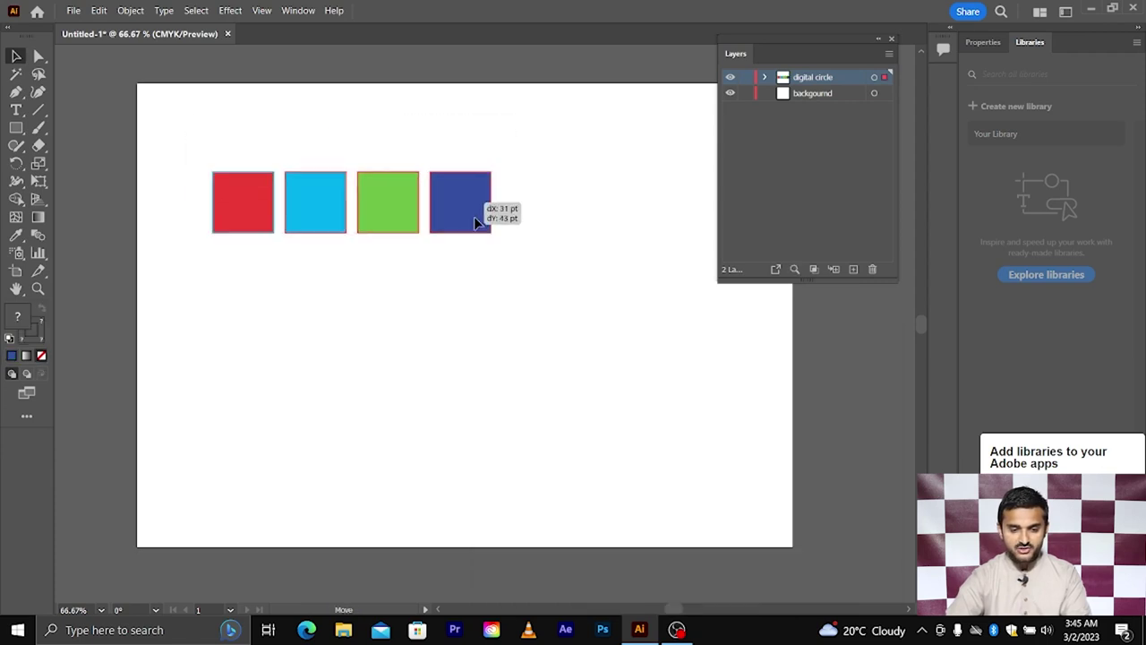
# - Select the red, cyan, green and blue squares and bring up the Layers panel menu
pyautogui.click(765, 78)
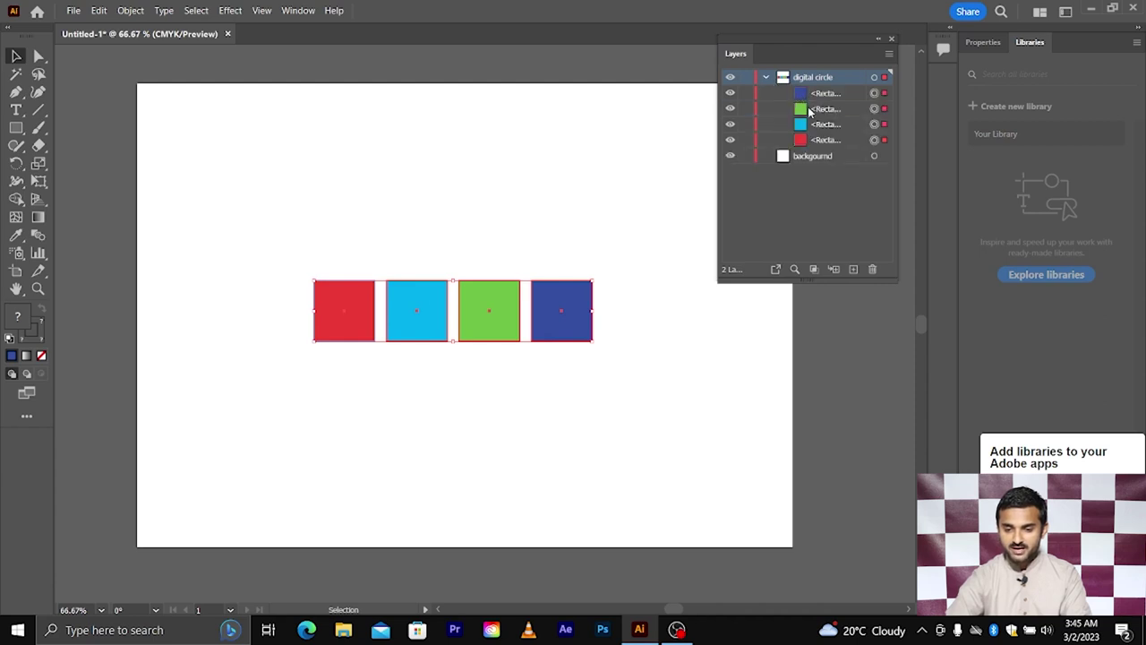
pyautogui.click(765, 78)
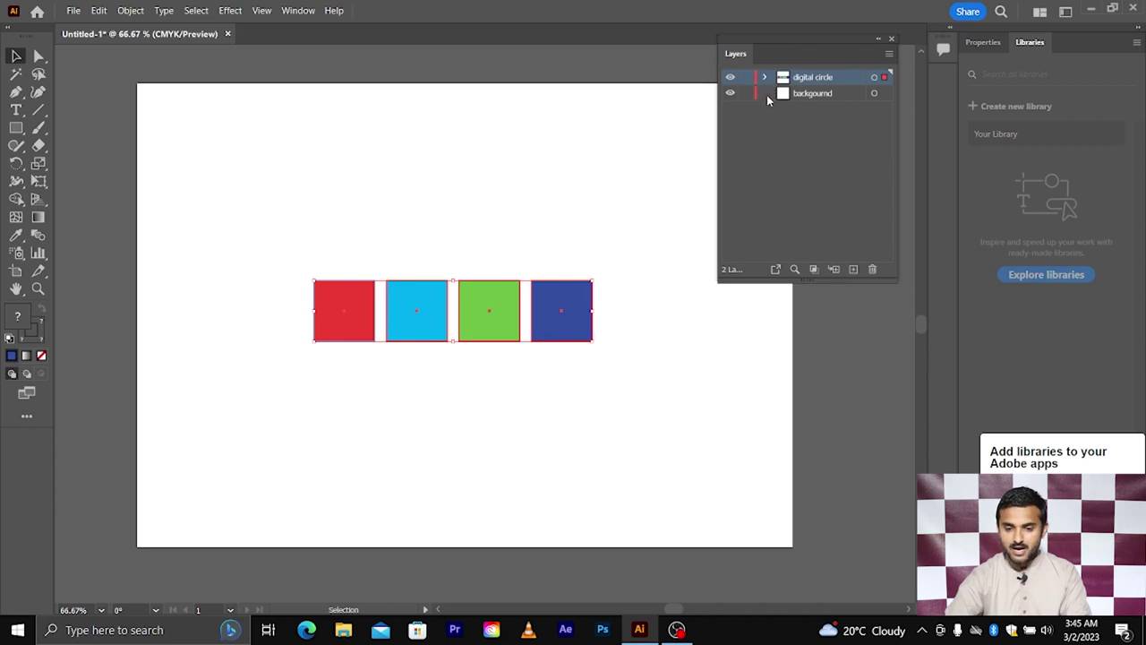
pyautogui.click(551, 172)
pyautogui.moveTo(313, 220); pyautogui.dragTo(583, 361)
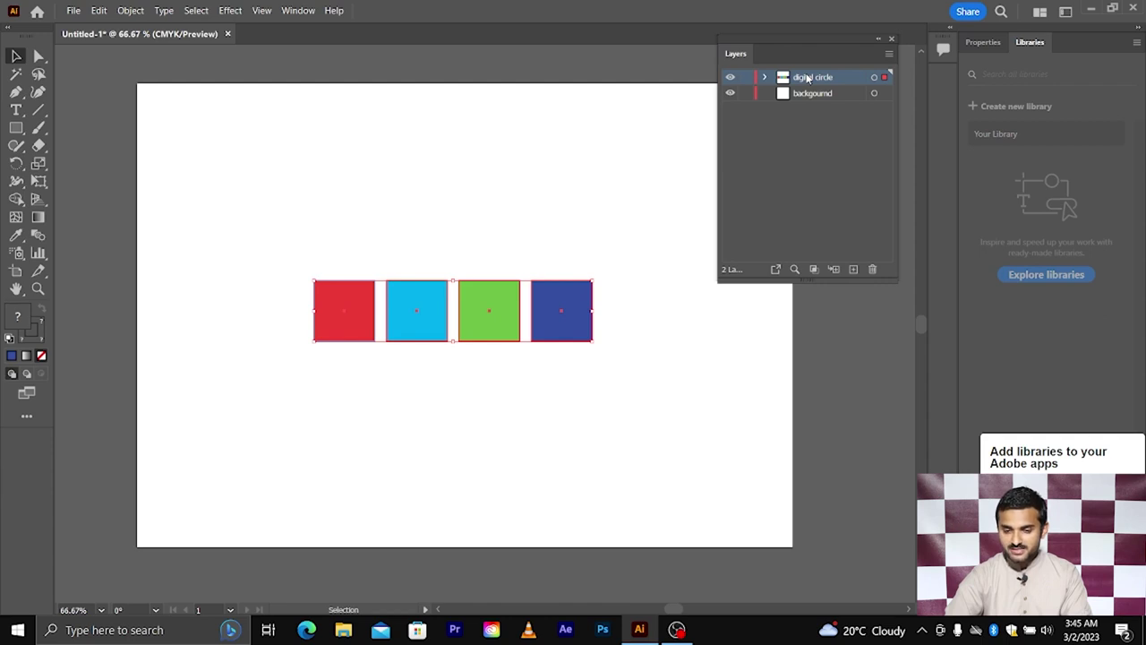
pyautogui.click(887, 57)
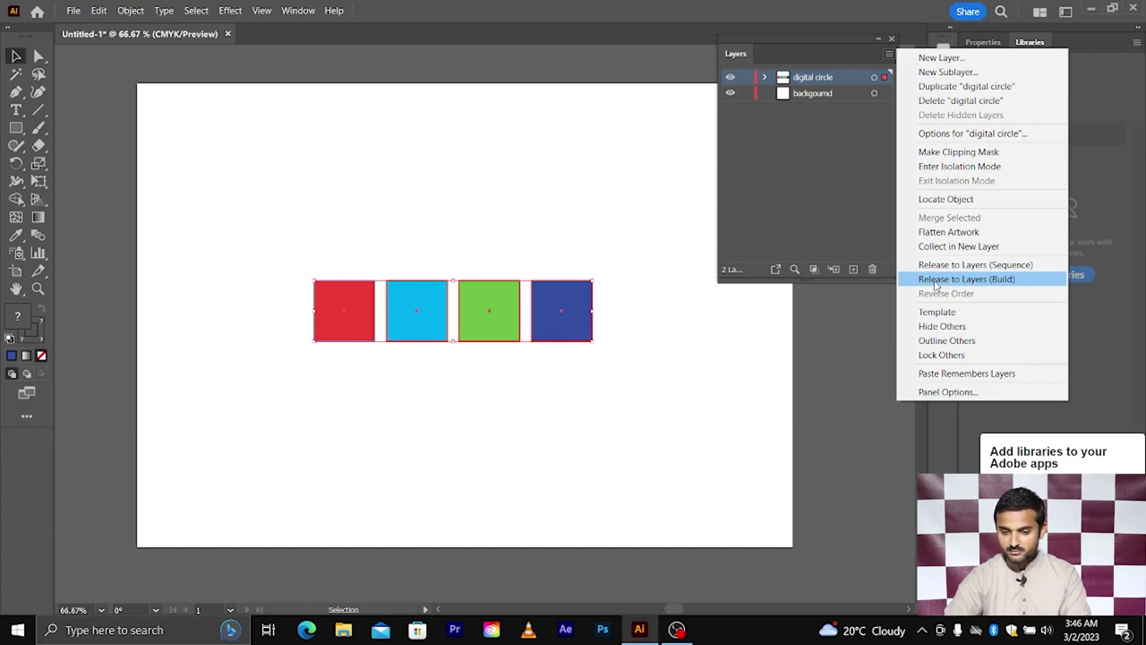
# - Apply Release to Layers (Build) and inspect the paths inside Layer 3
pyautogui.click(937, 285)
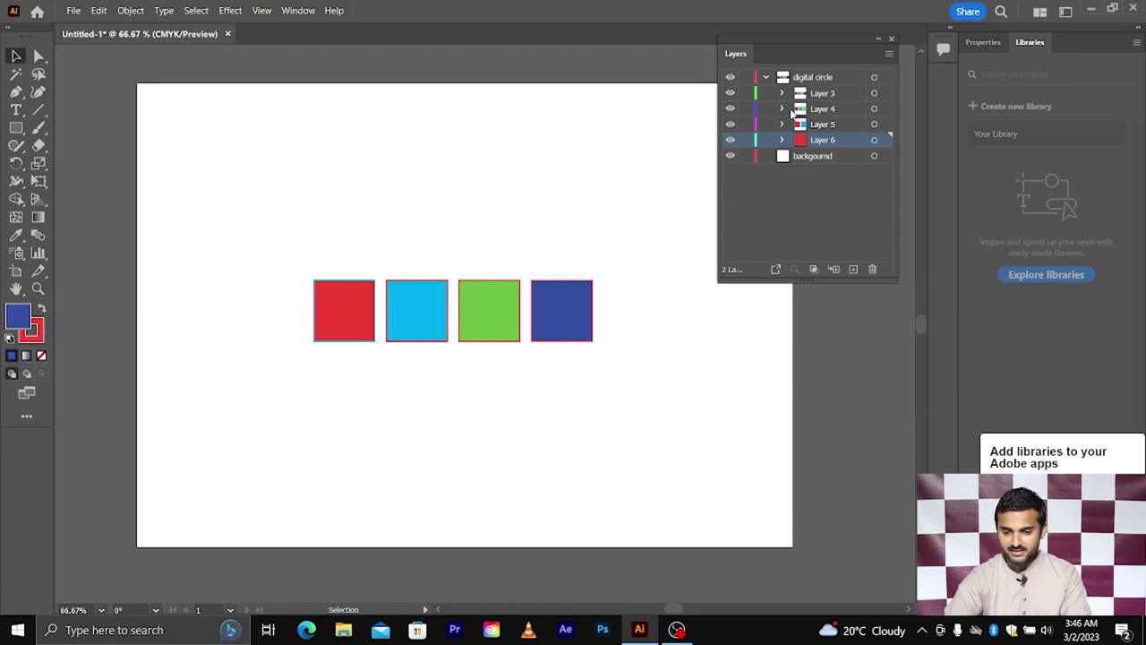
pyautogui.click(825, 94)
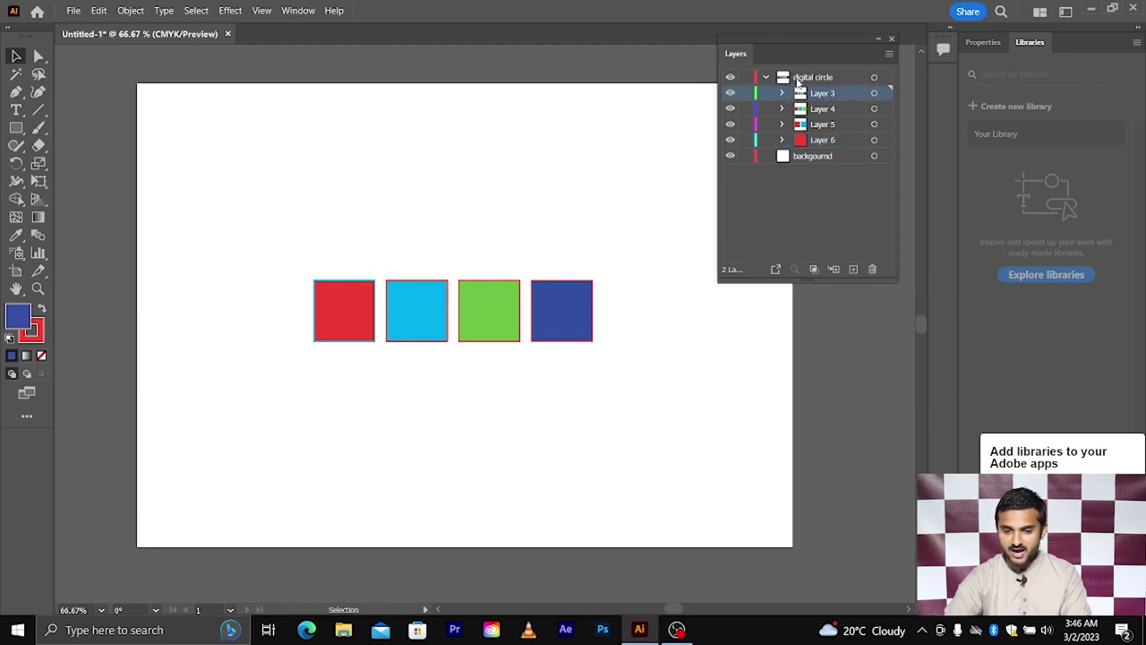
pyautogui.click(800, 80)
pyautogui.click(814, 95)
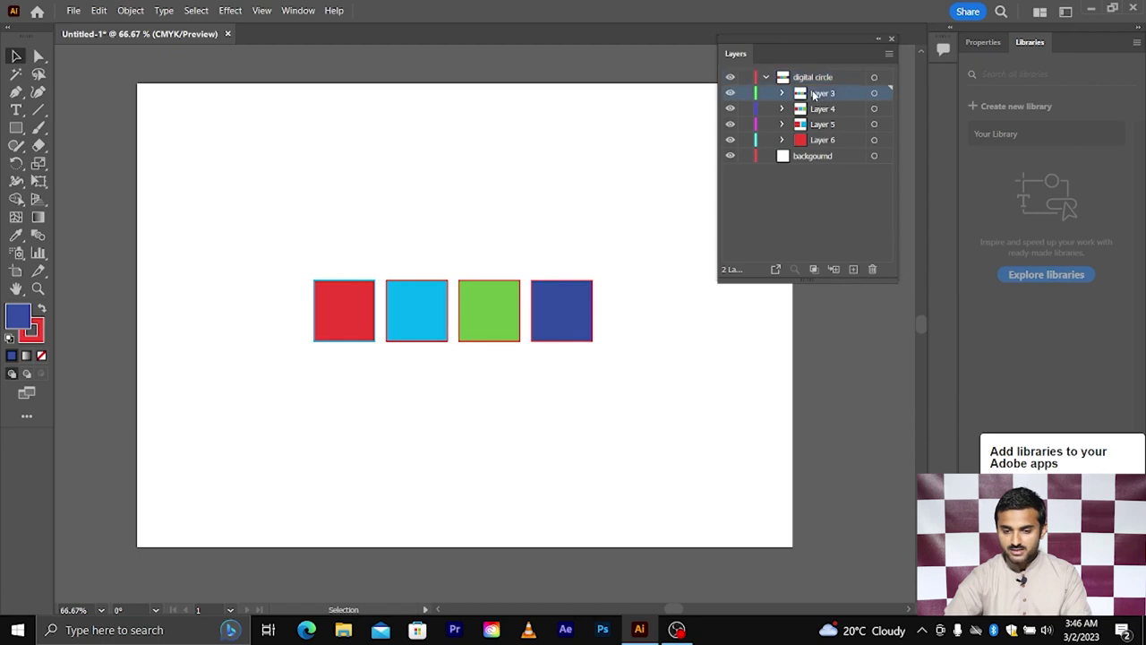
pyautogui.click(781, 94)
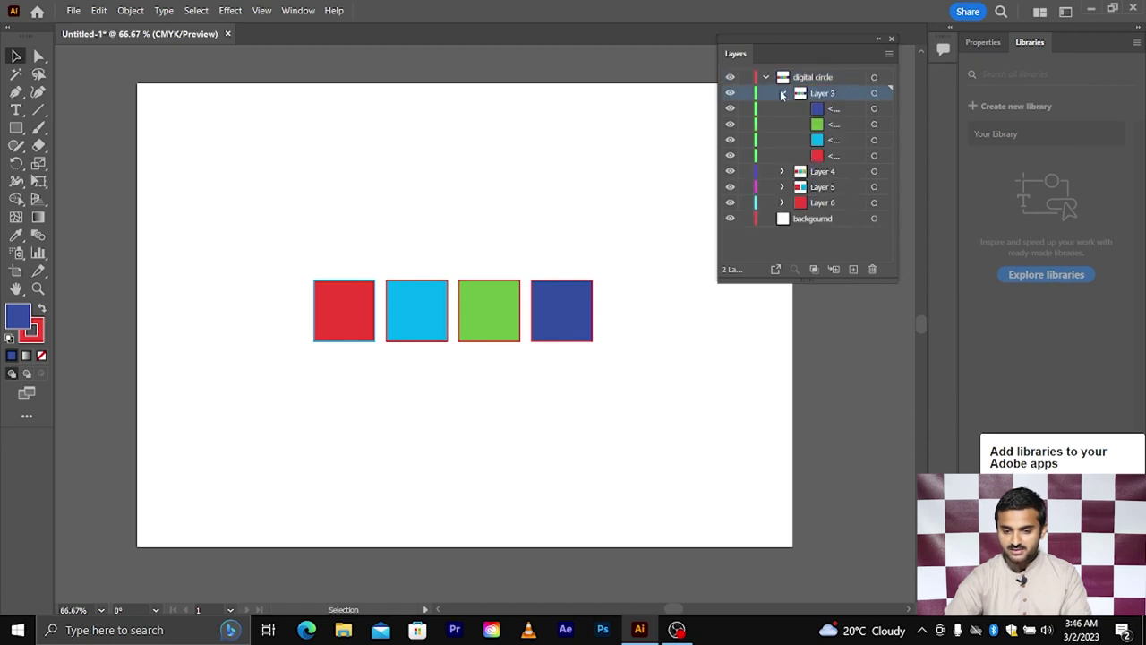
pyautogui.click(782, 94)
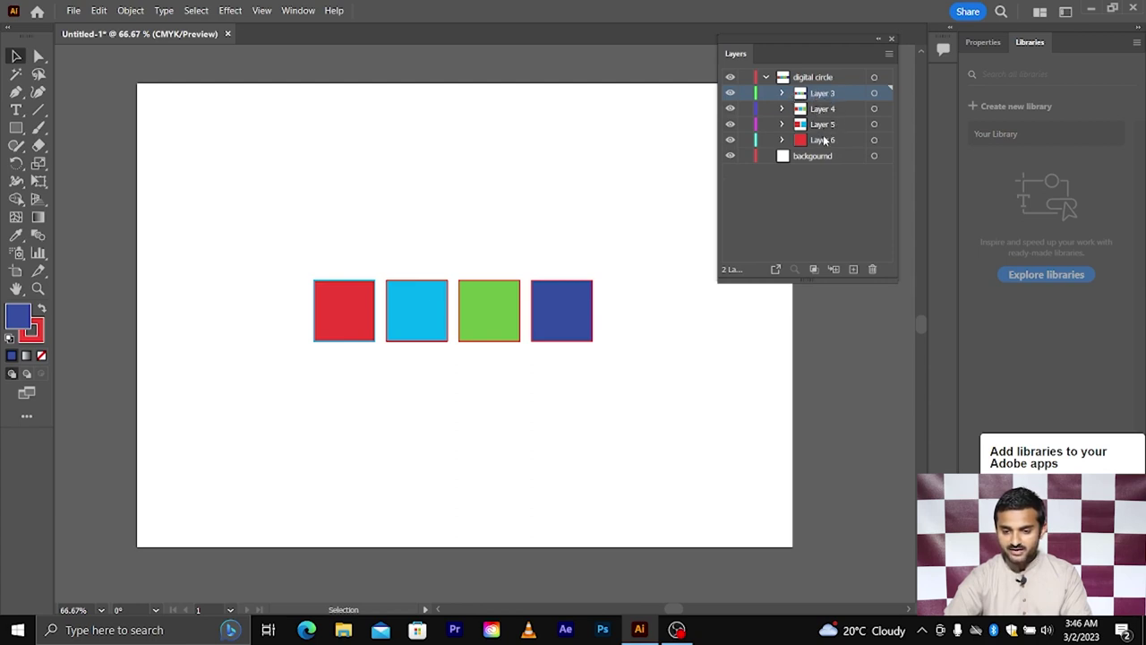
# - Compare the new sublayers by selecting Layer 6, Layer 4 and Layer 3
pyautogui.click(825, 140)
pyautogui.click(823, 94)
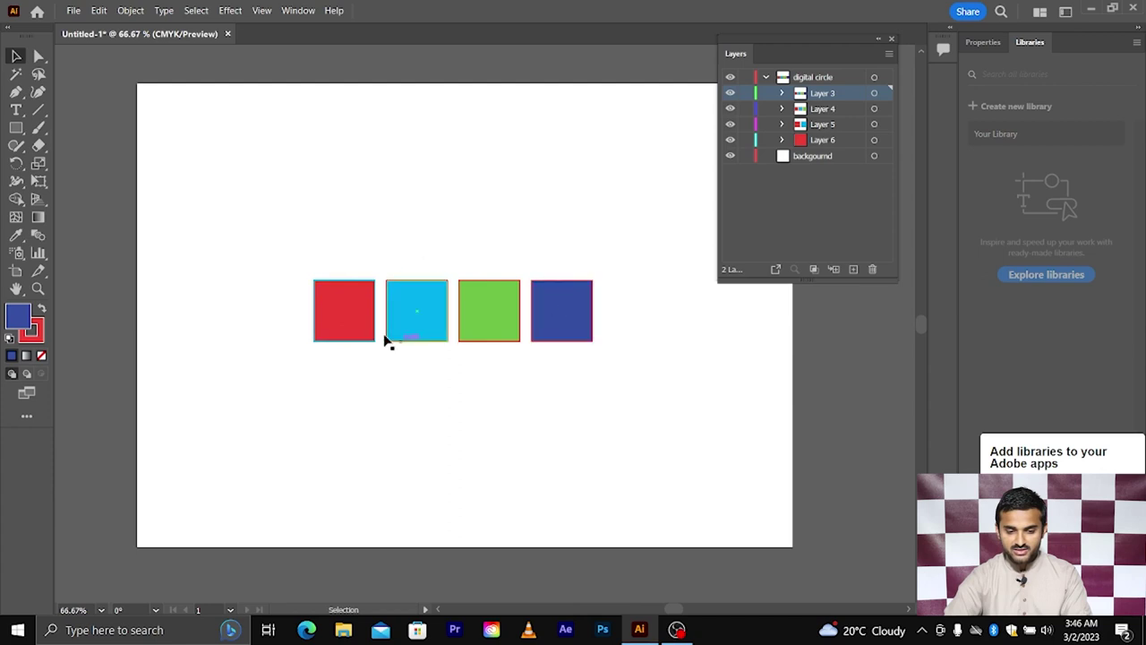
pyautogui.click(816, 109)
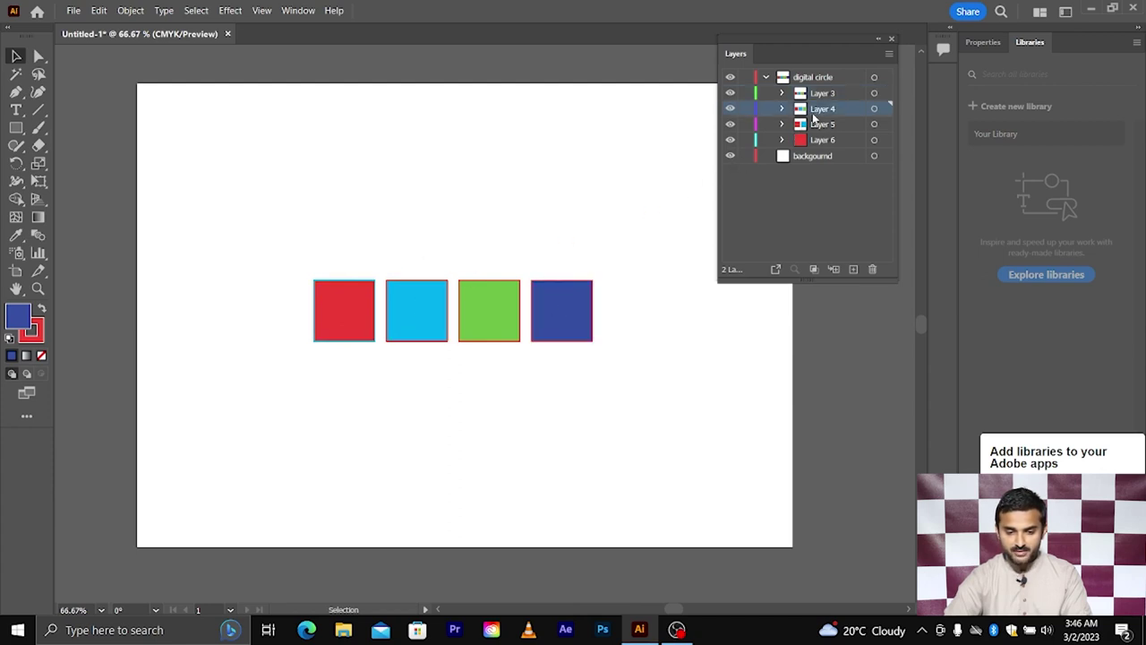
pyautogui.click(819, 93)
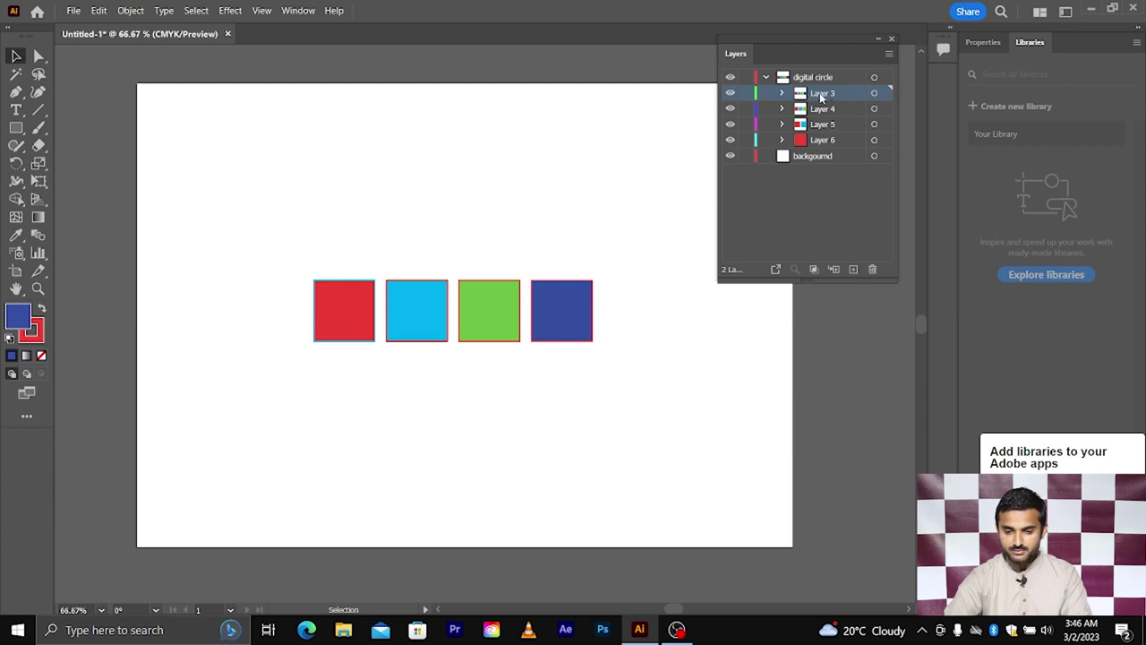
pyautogui.click(730, 94)
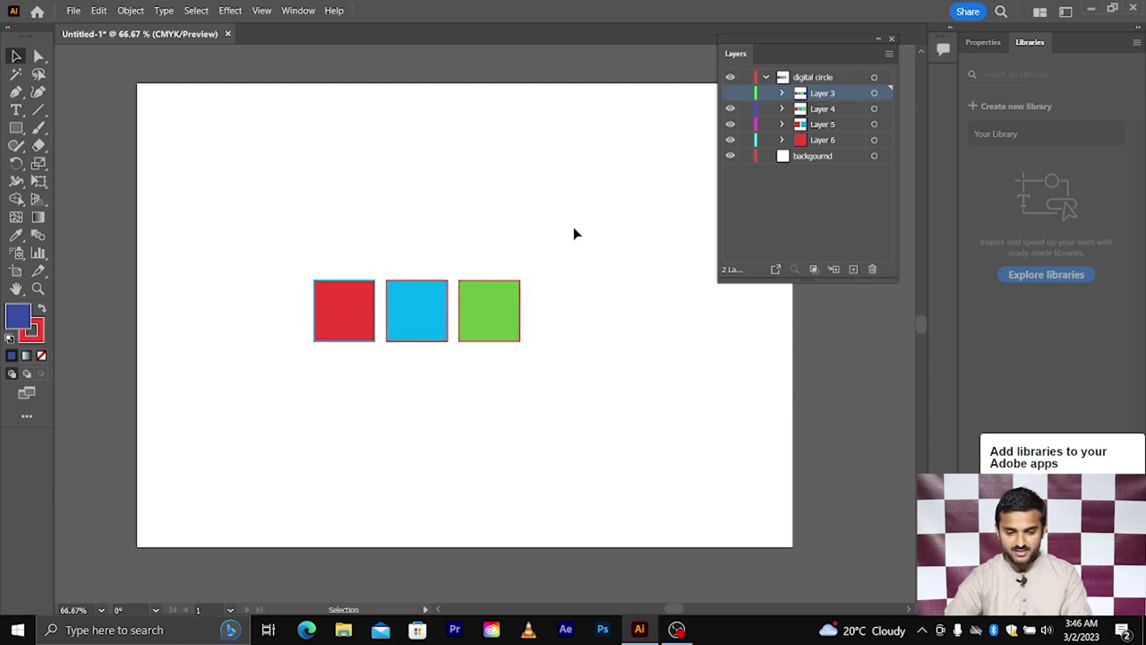
pyautogui.click(729, 108)
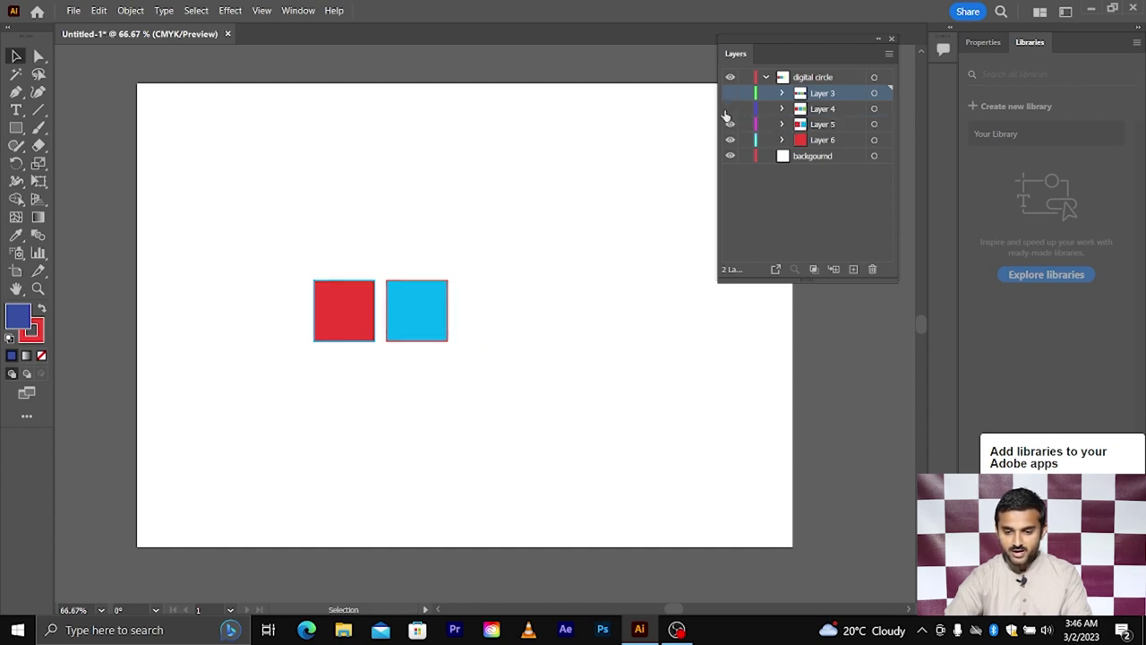
pyautogui.click(729, 125)
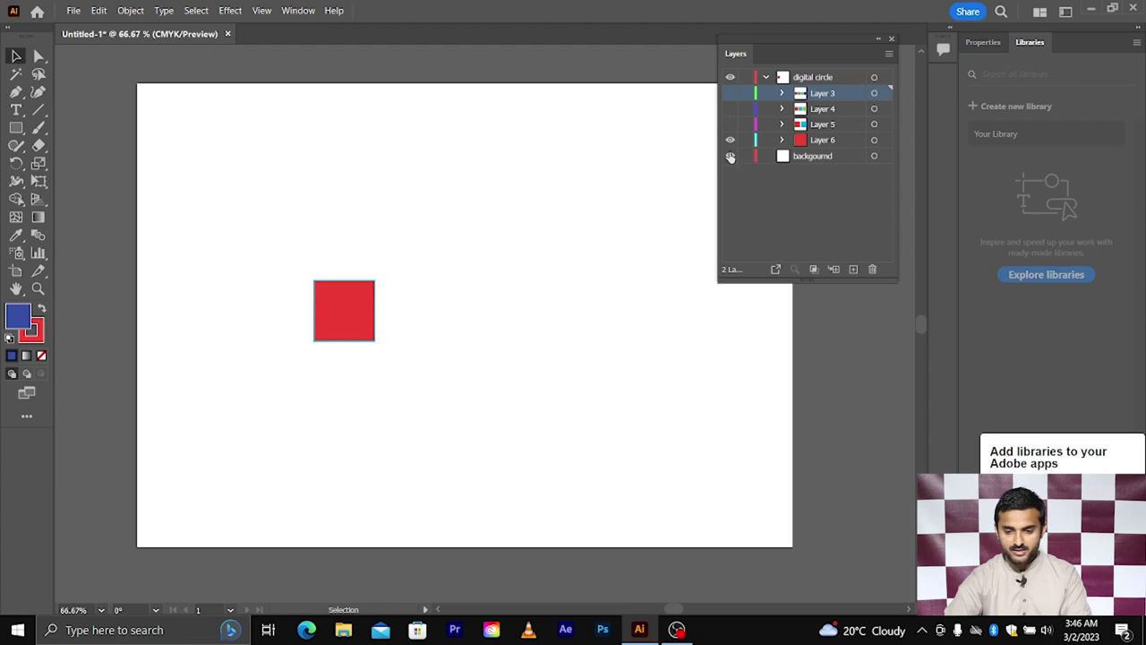
pyautogui.click(730, 140)
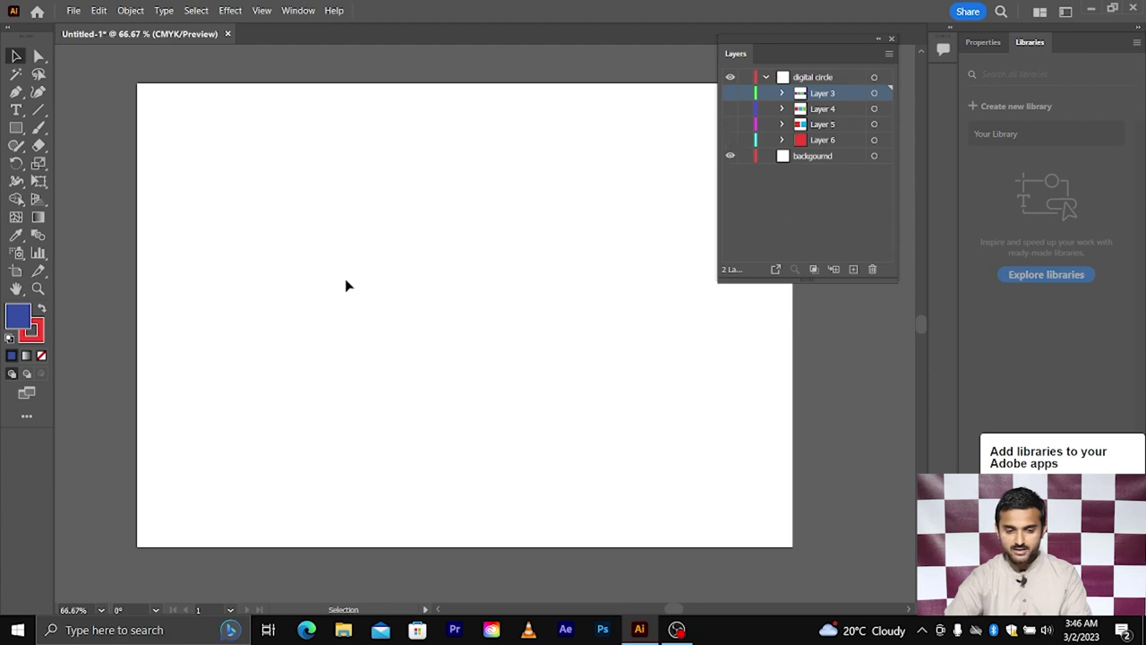
pyautogui.click(730, 141)
pyautogui.click(729, 124)
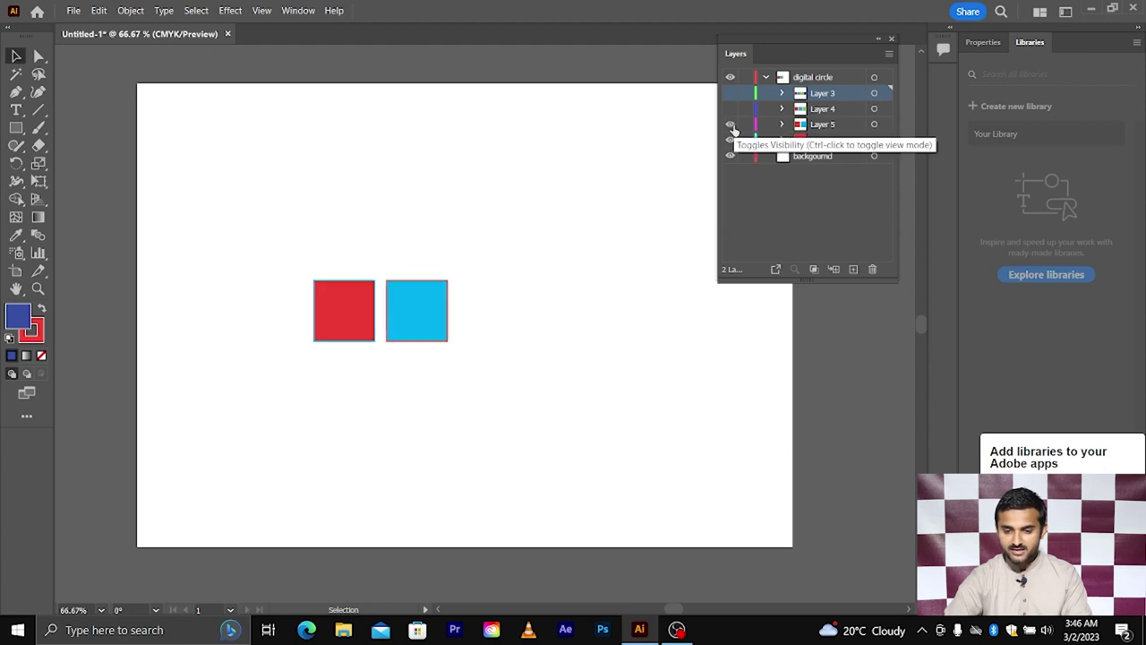
pyautogui.click(730, 108)
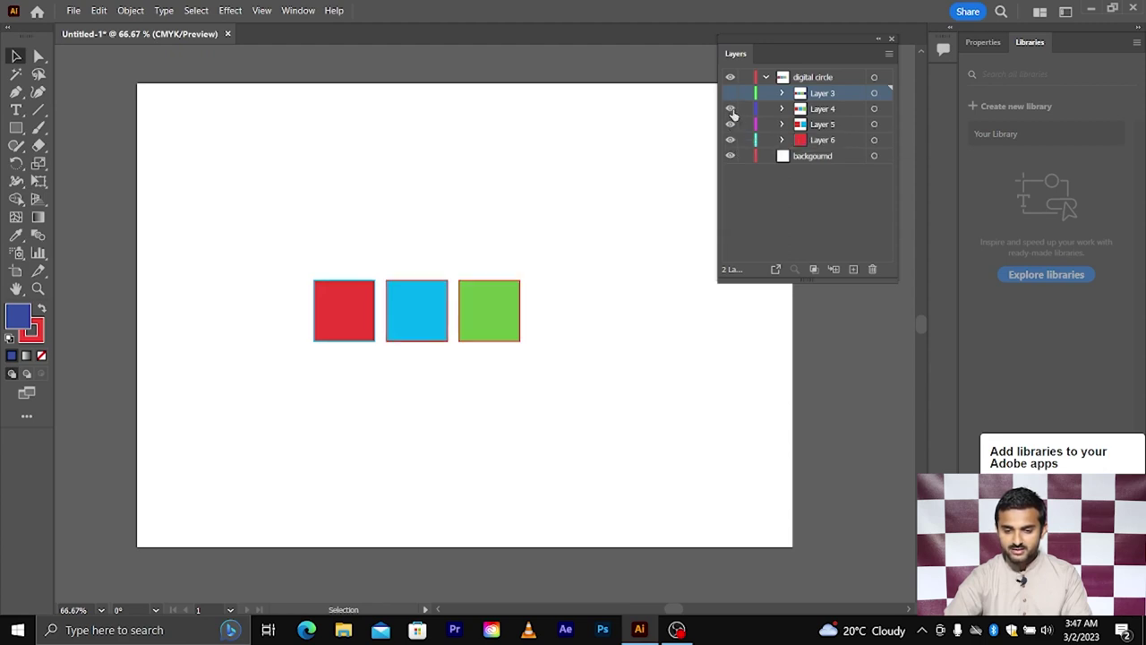
pyautogui.click(730, 93)
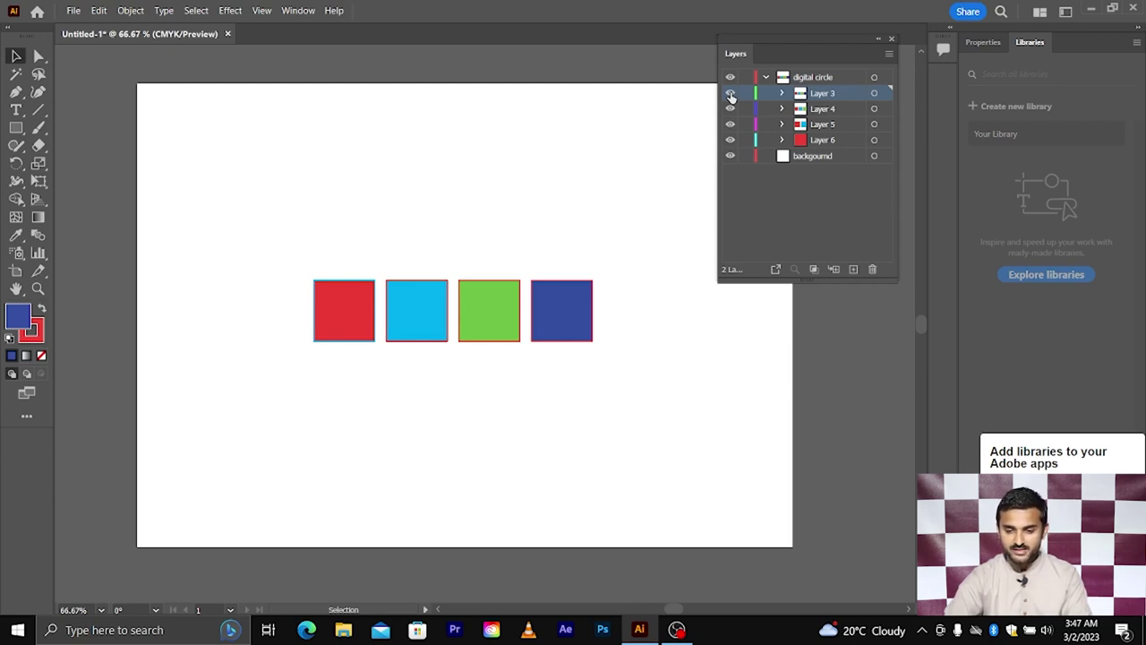
# - Inspect Layer 3's four square paths, blue through red, then hide them
pyautogui.click(782, 93)
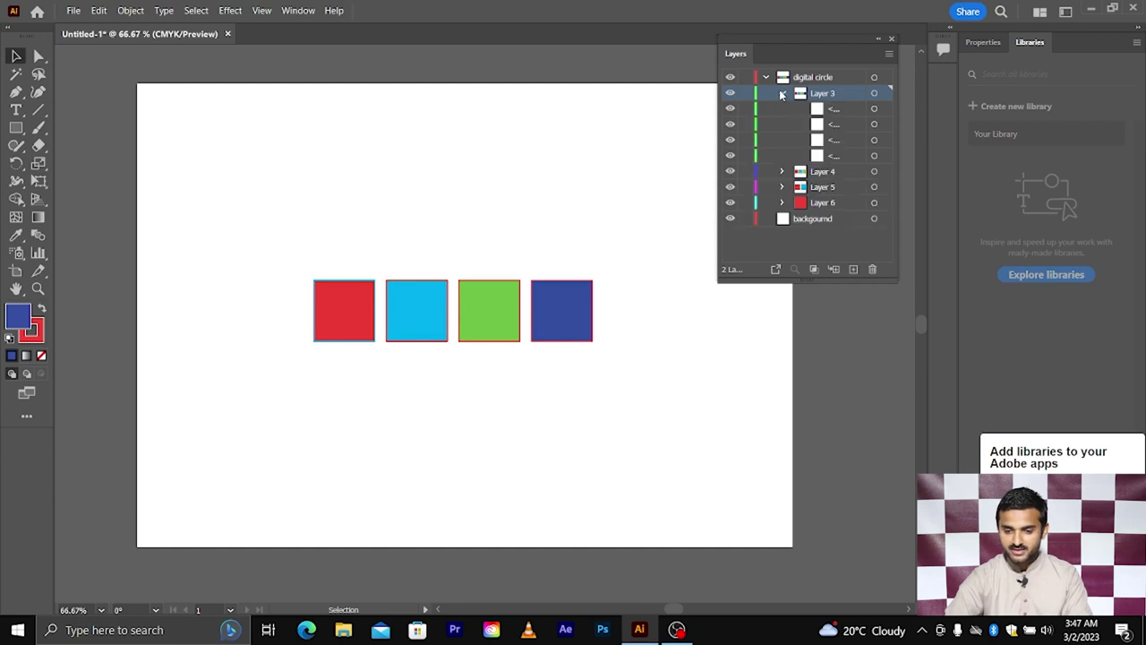
pyautogui.click(829, 109)
pyautogui.click(833, 124)
pyautogui.click(836, 140)
pyautogui.click(840, 155)
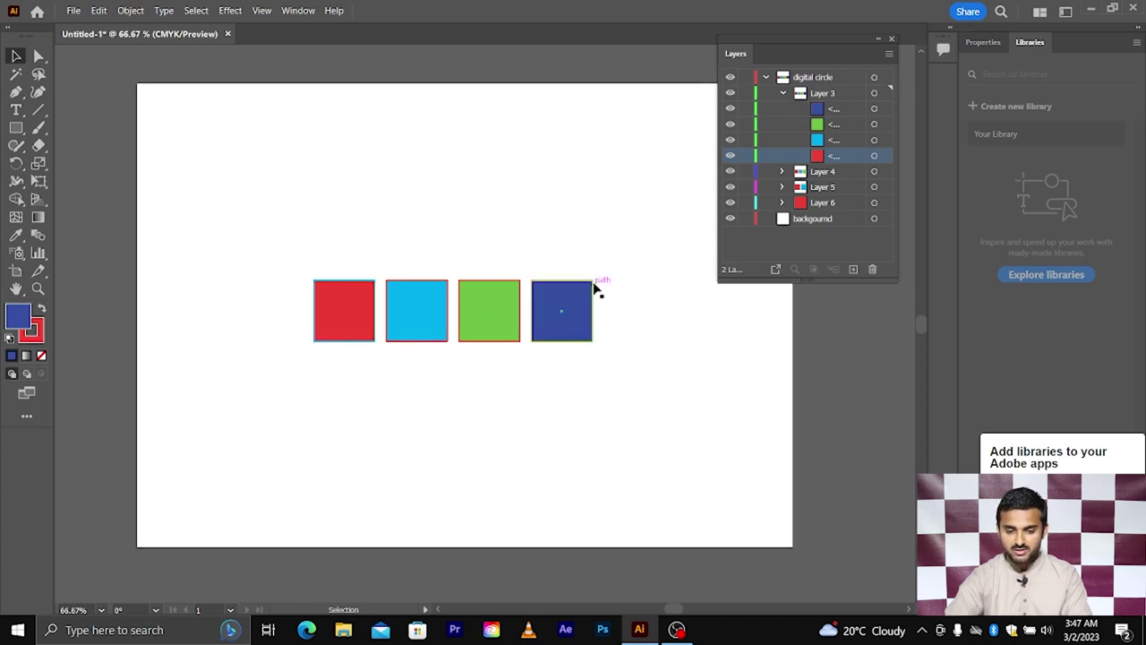
pyautogui.click(782, 93)
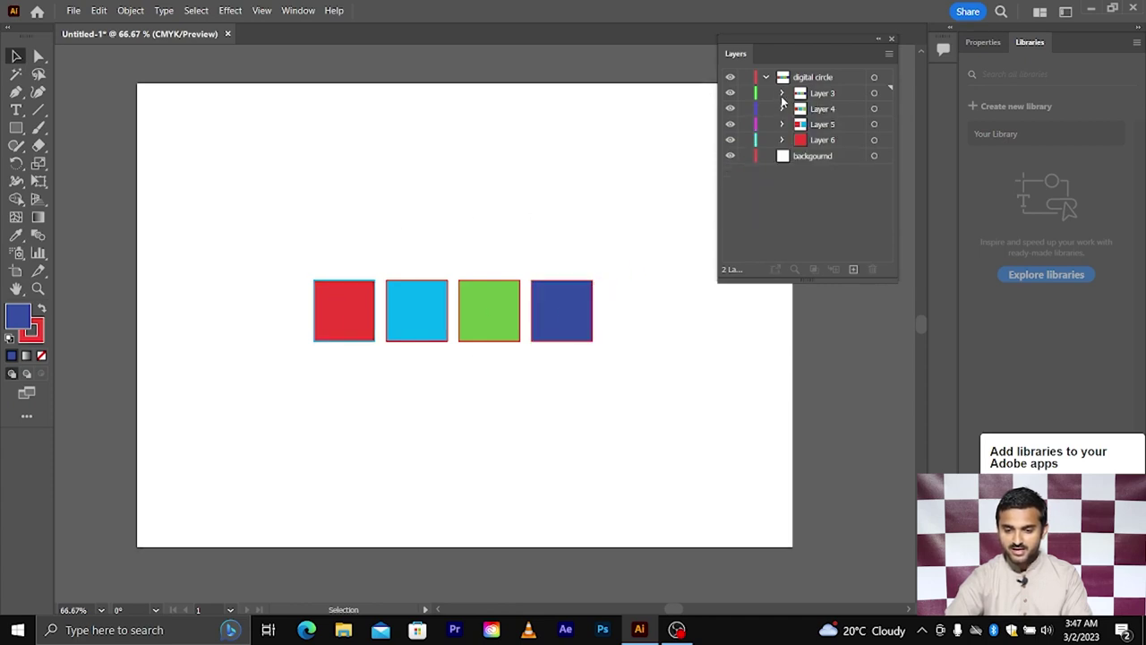
# - Check the paths in Layers 4, 5 and 6, then collapse those sublayers
pyautogui.click(783, 108)
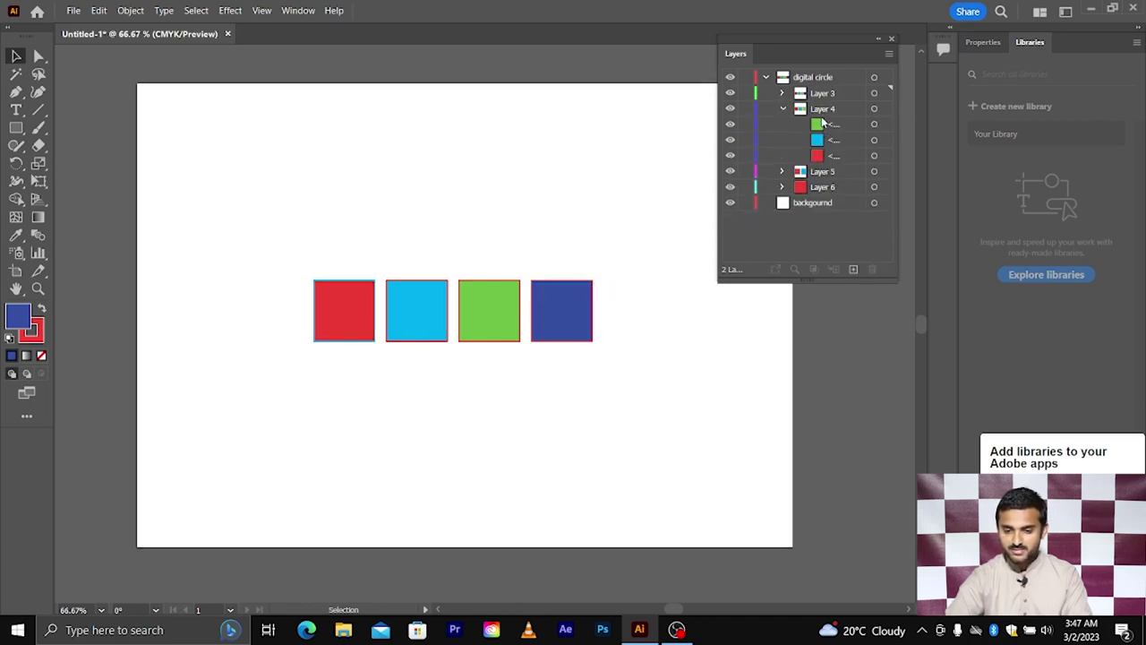
pyautogui.click(841, 131)
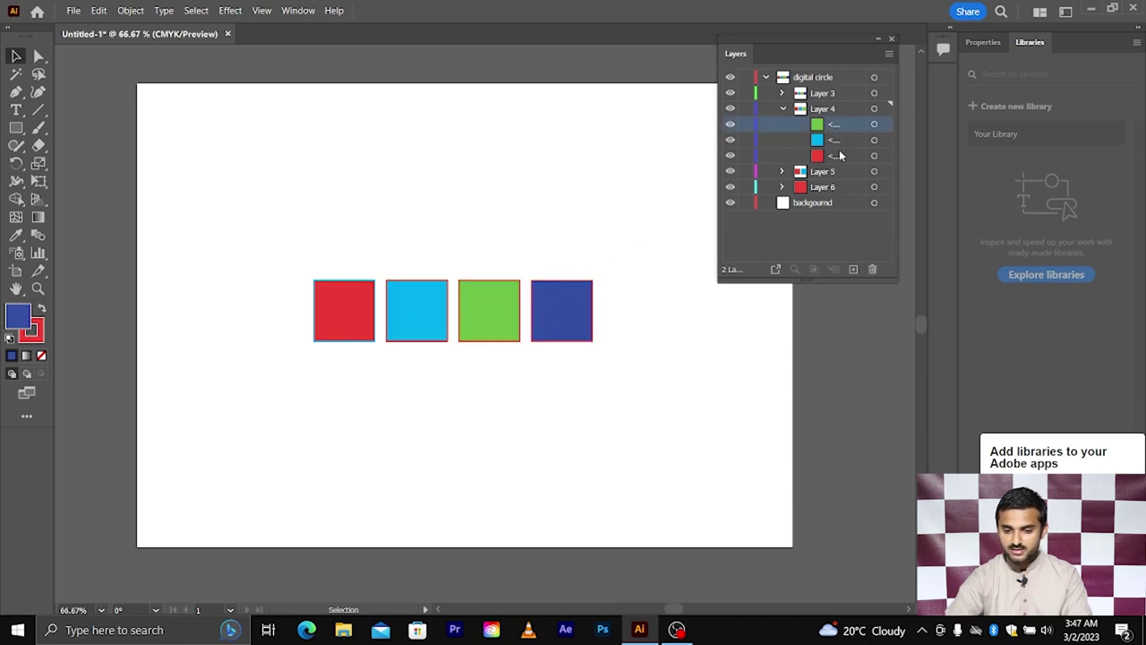
pyautogui.click(783, 171)
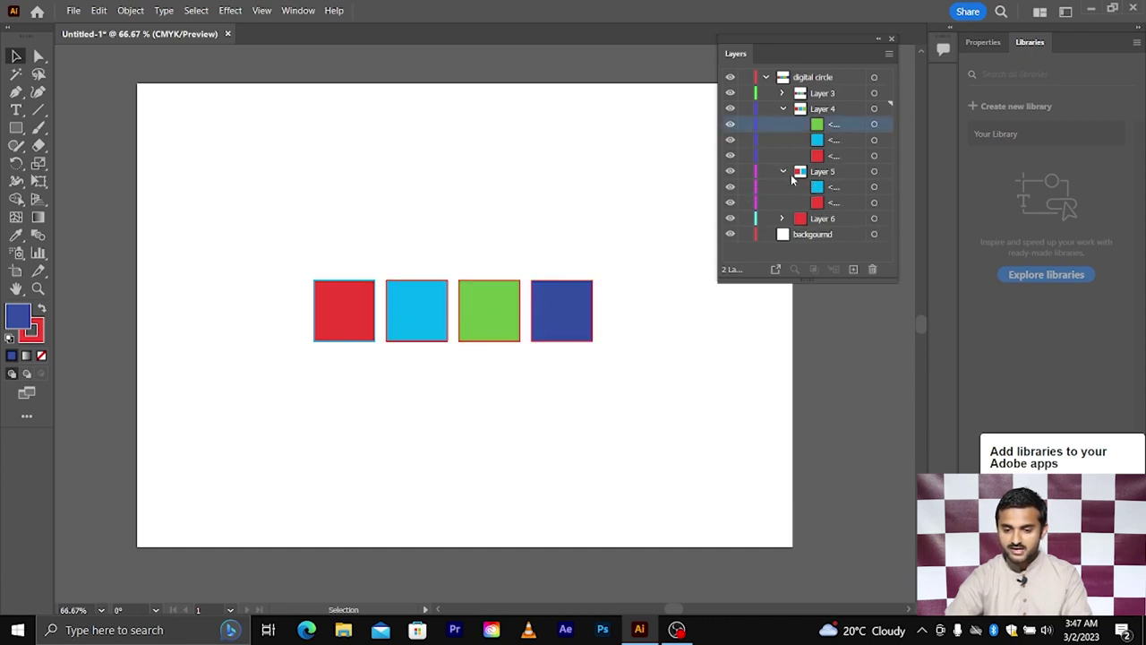
pyautogui.click(833, 205)
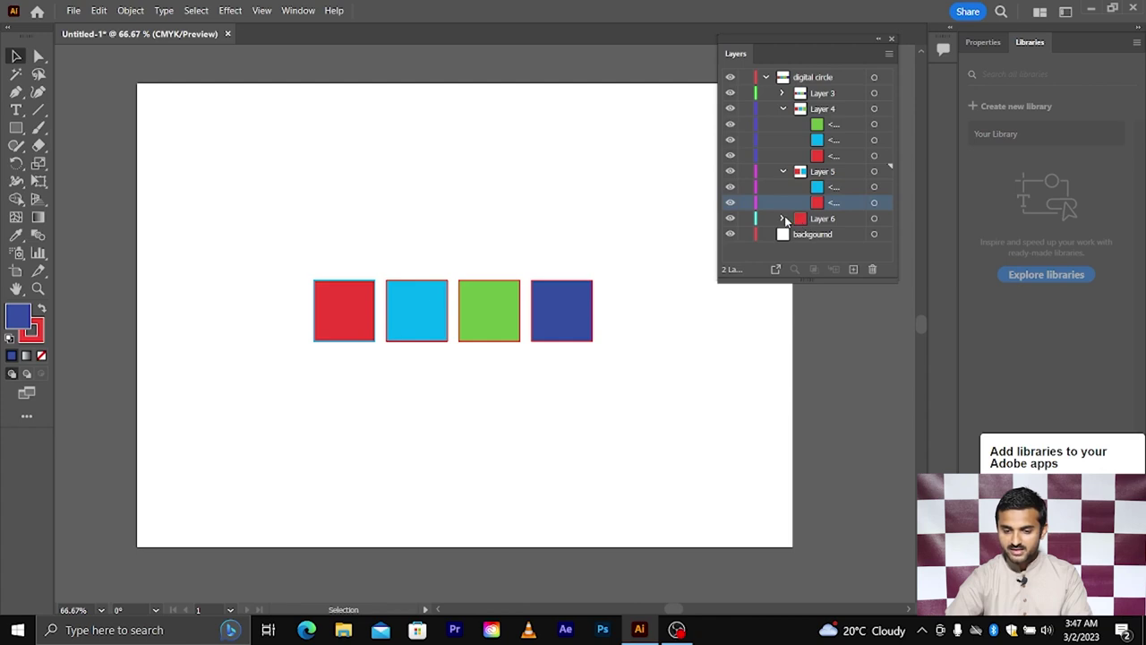
pyautogui.click(783, 219)
pyautogui.click(829, 234)
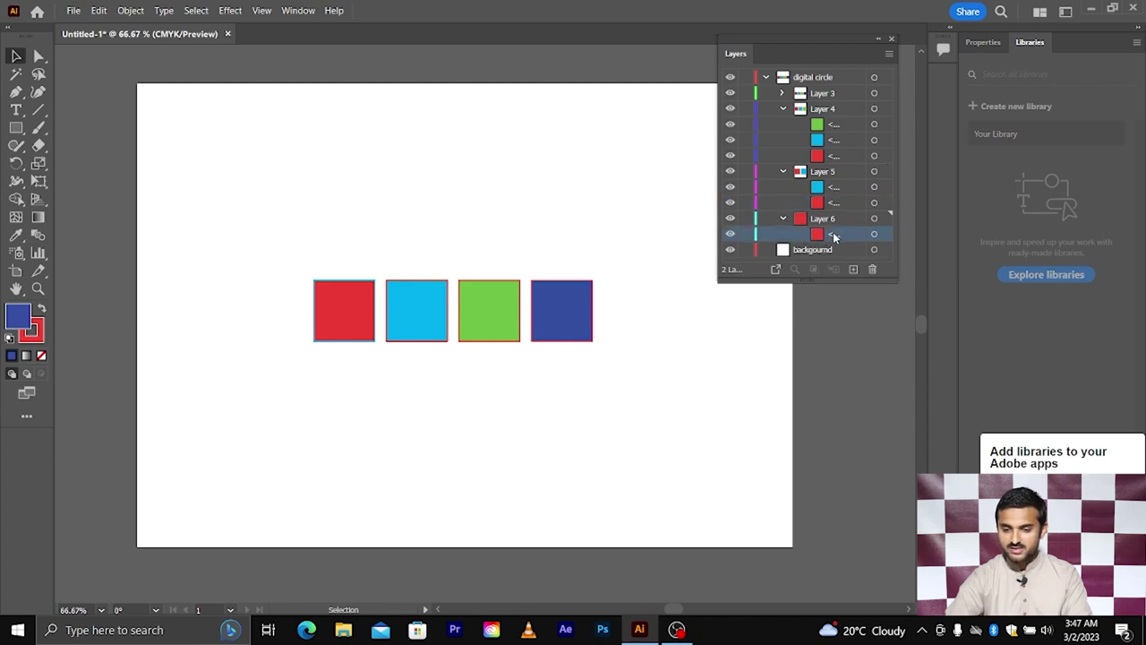
pyautogui.click(783, 219)
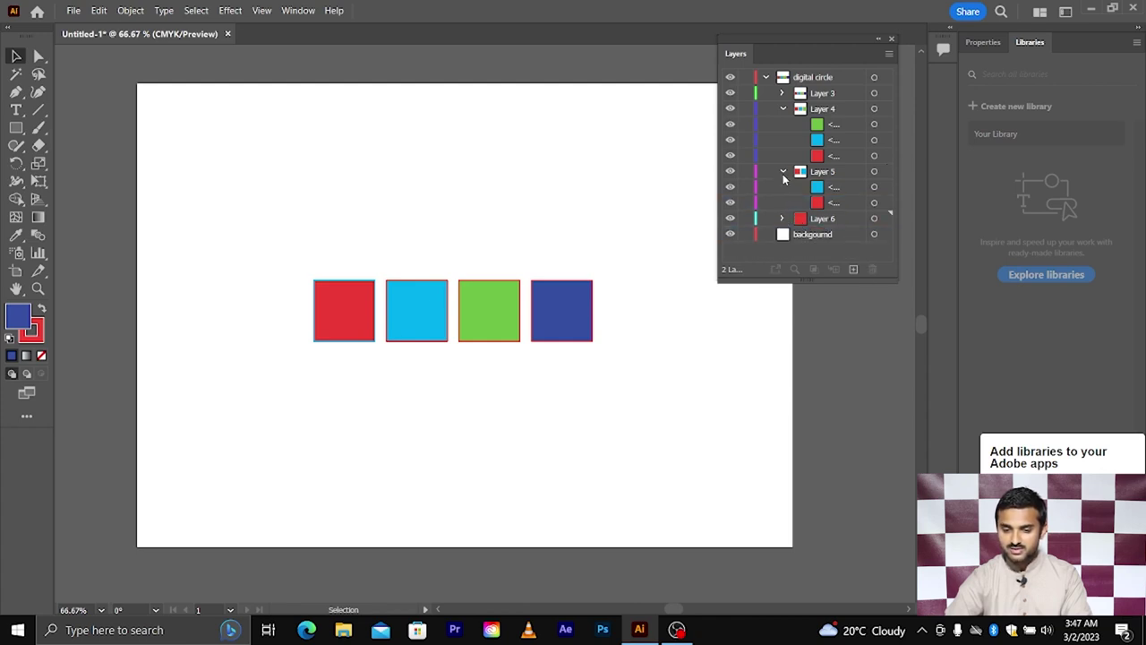
pyautogui.click(783, 172)
pyautogui.click(783, 109)
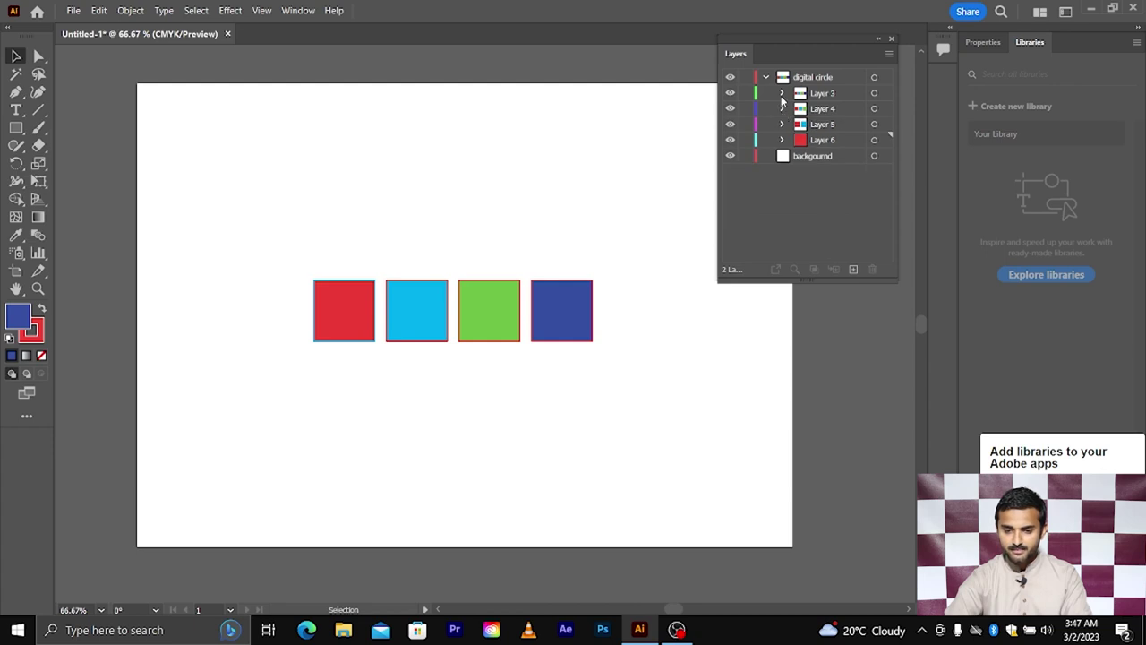
# - Undo the release, reselect the four squares and open digital circle's Layers panel menu
pyautogui.hotkey('ctrl', 'z')
pyautogui.hotkey('ctrl', 'z')
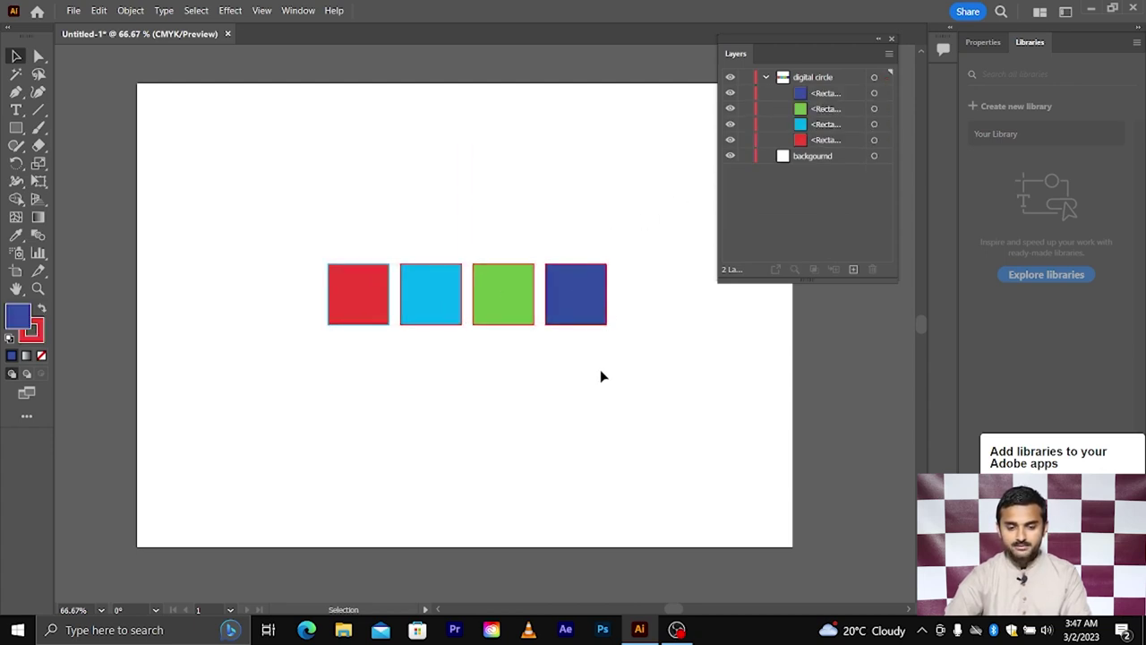
pyautogui.moveTo(389, 256); pyautogui.dragTo(609, 351)
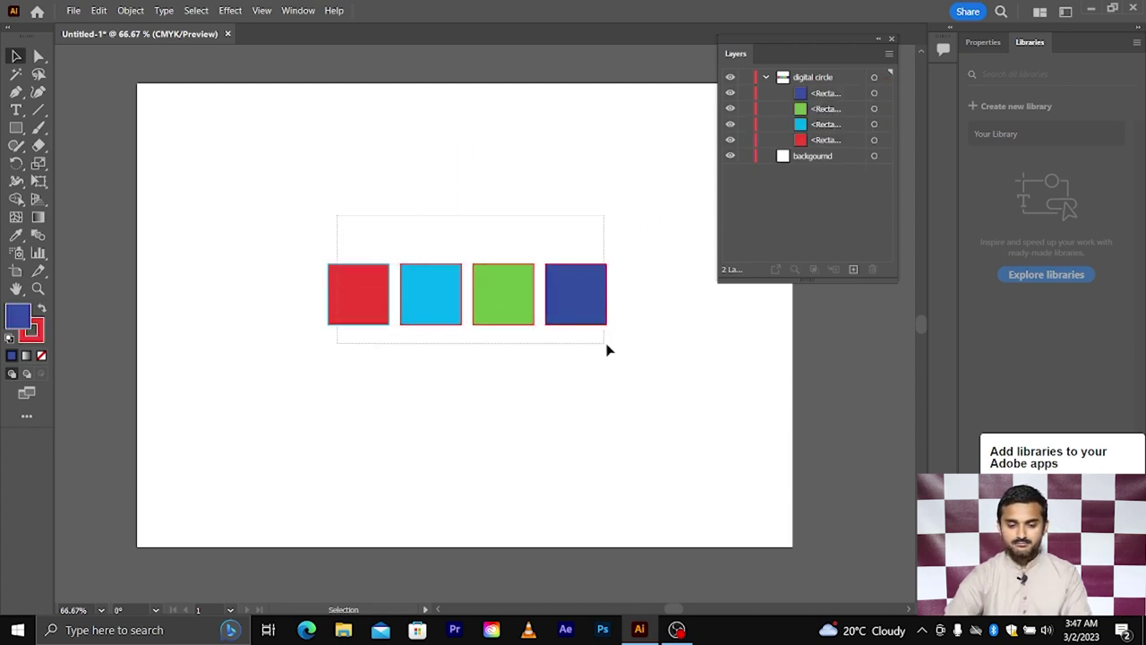
pyautogui.click(764, 78)
pyautogui.click(888, 54)
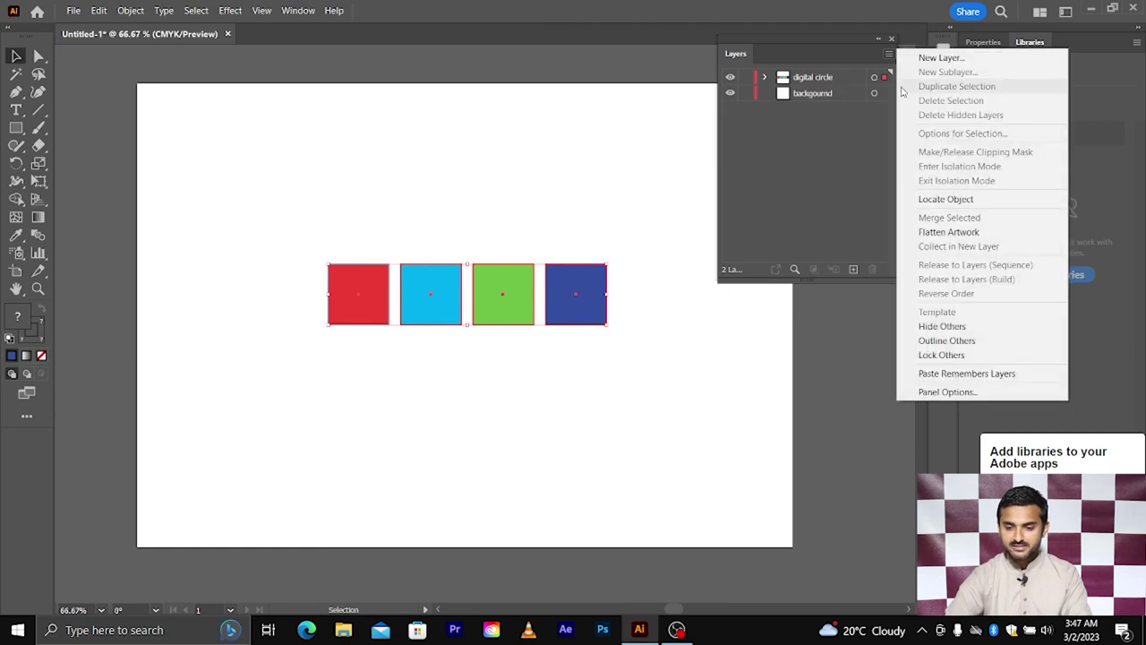
pyautogui.click(825, 77)
pyautogui.click(825, 79)
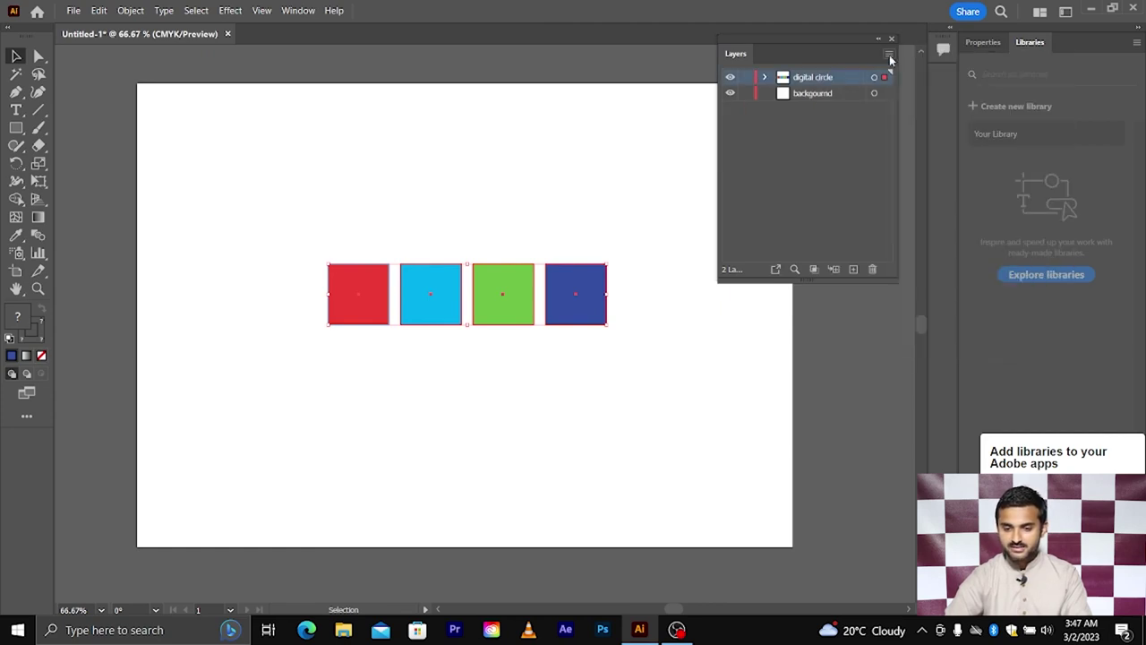
pyautogui.click(889, 59)
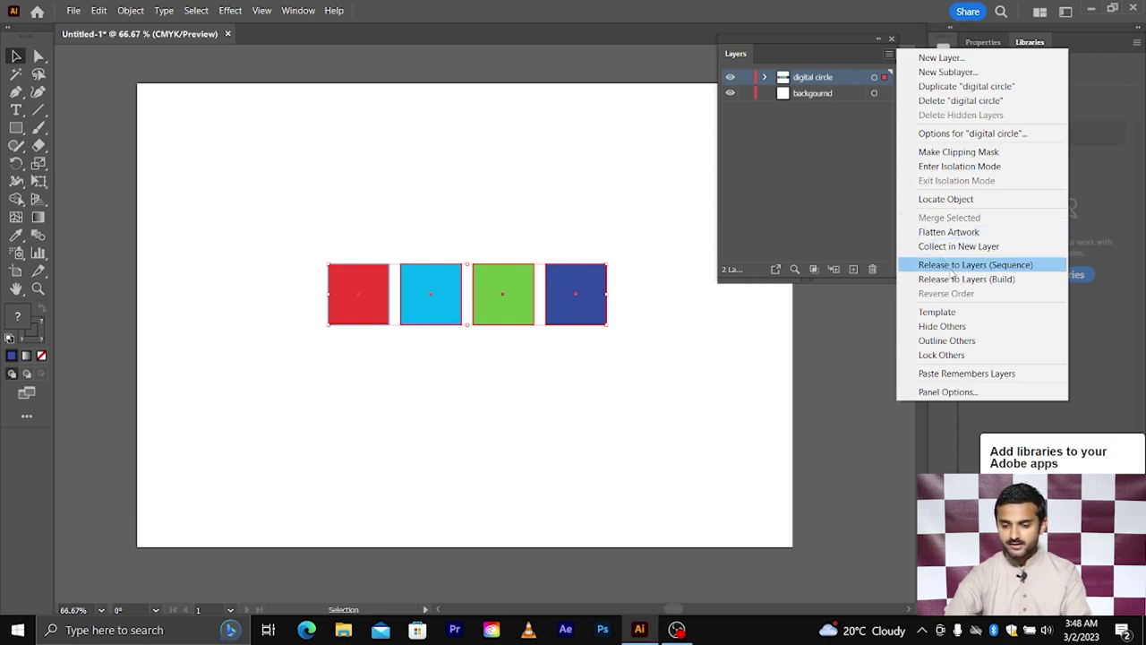
# - Apply Release to Layers (Sequence) and step through Layers 3 to 6
pyautogui.click(954, 269)
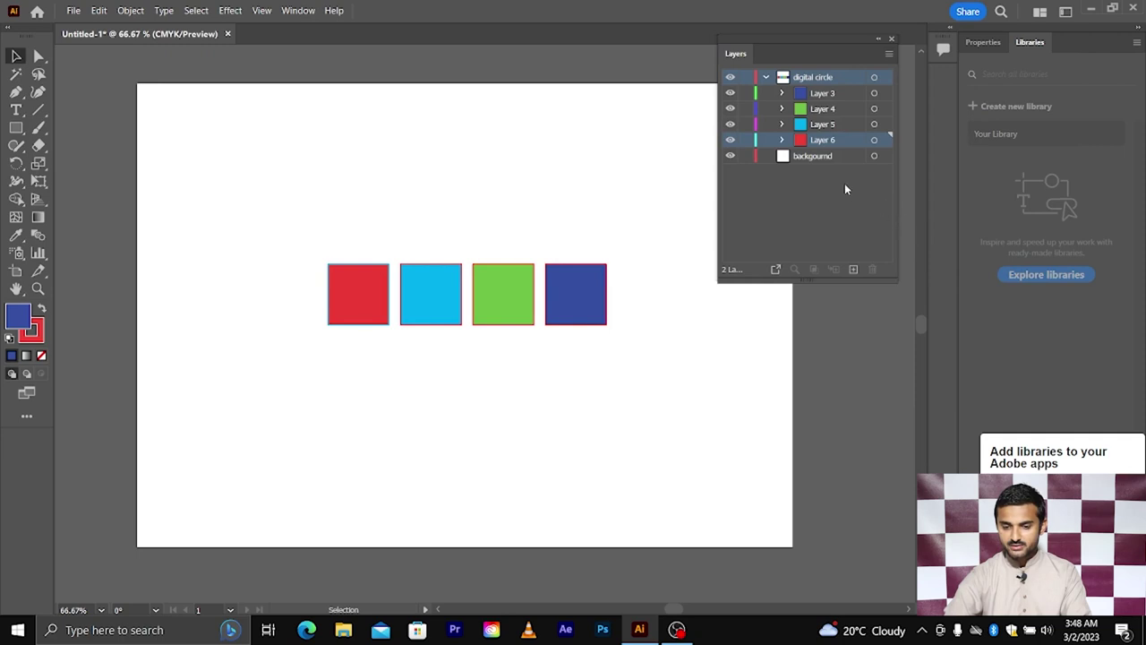
pyautogui.click(821, 95)
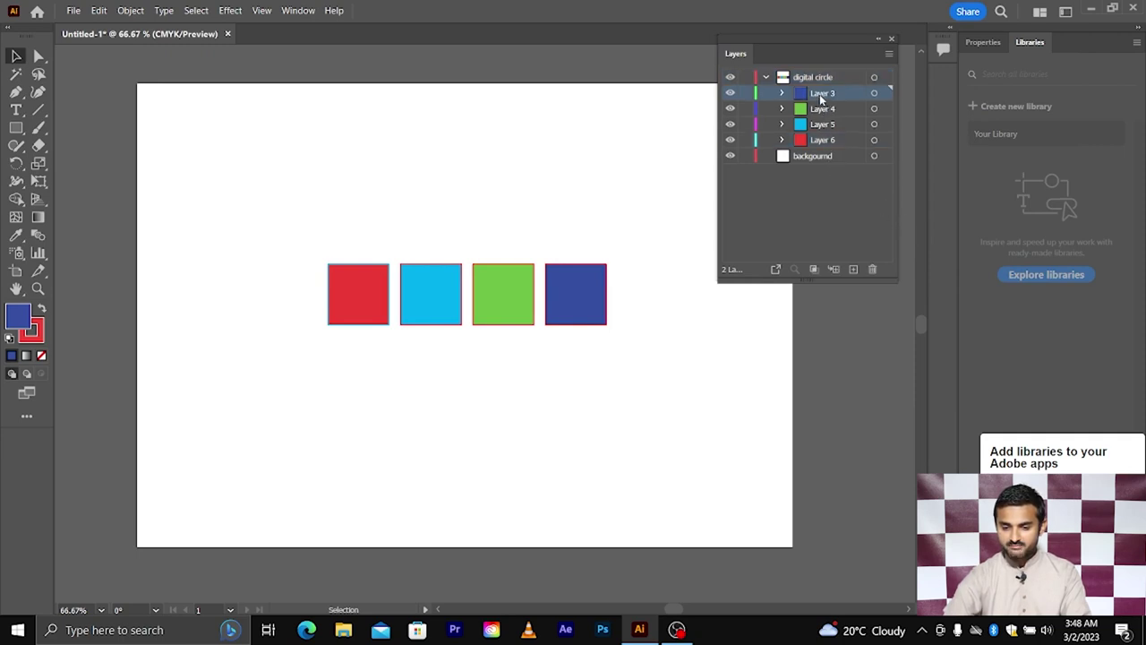
pyautogui.click(824, 109)
pyautogui.click(825, 126)
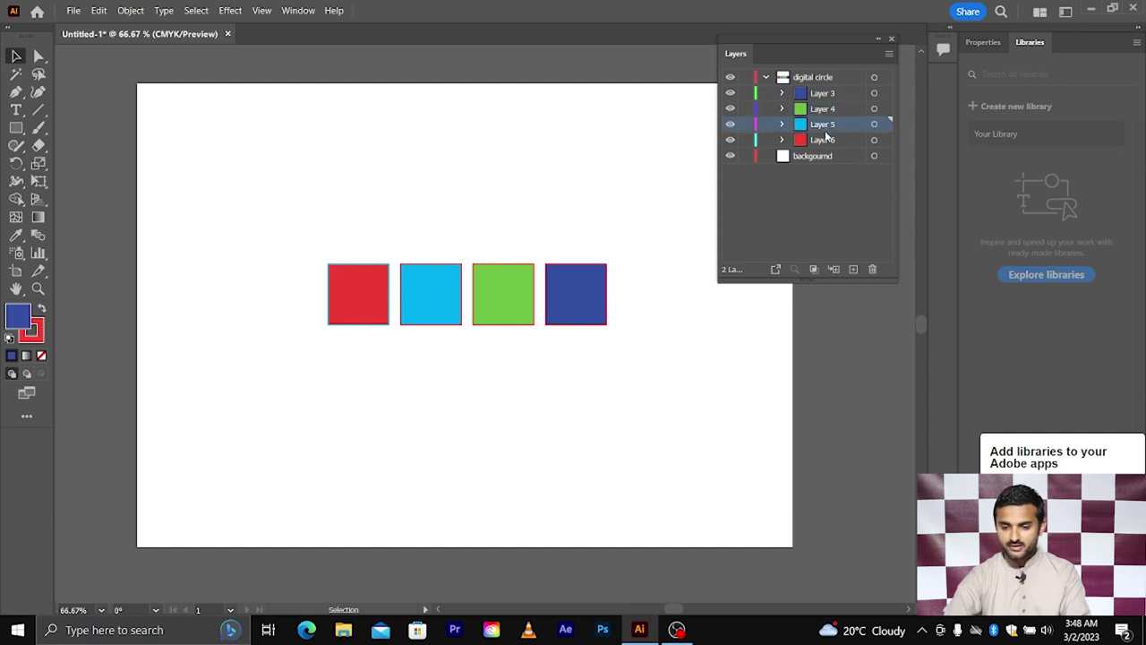
pyautogui.click(825, 141)
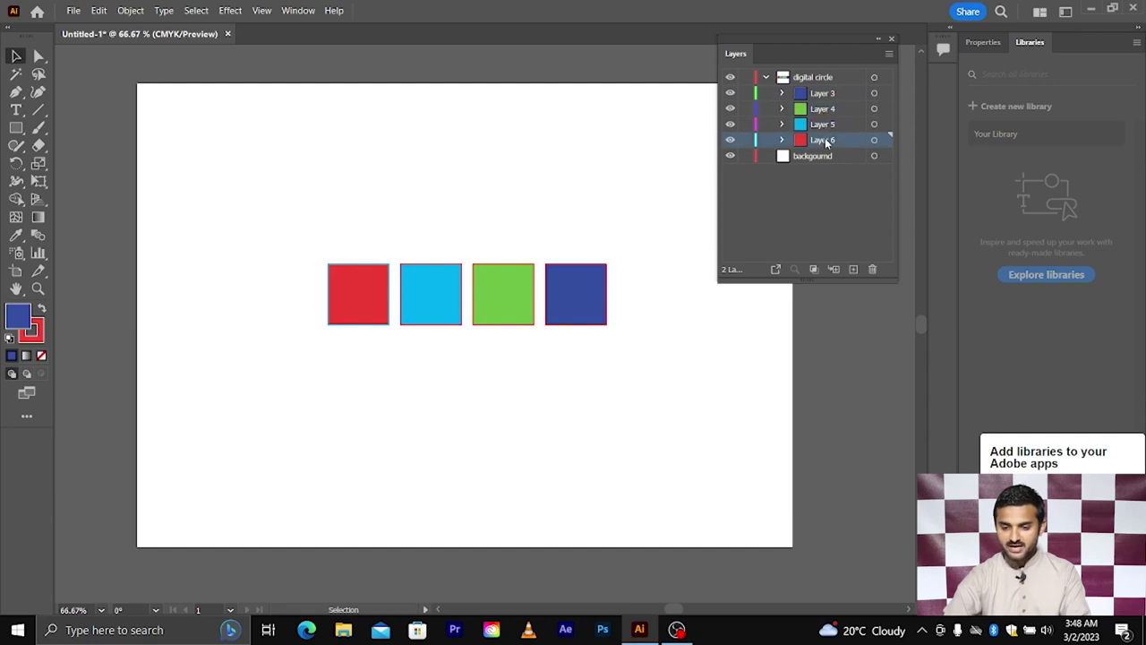
# - Check the single square inside Layer 3, then collapse digital circle
pyautogui.click(782, 94)
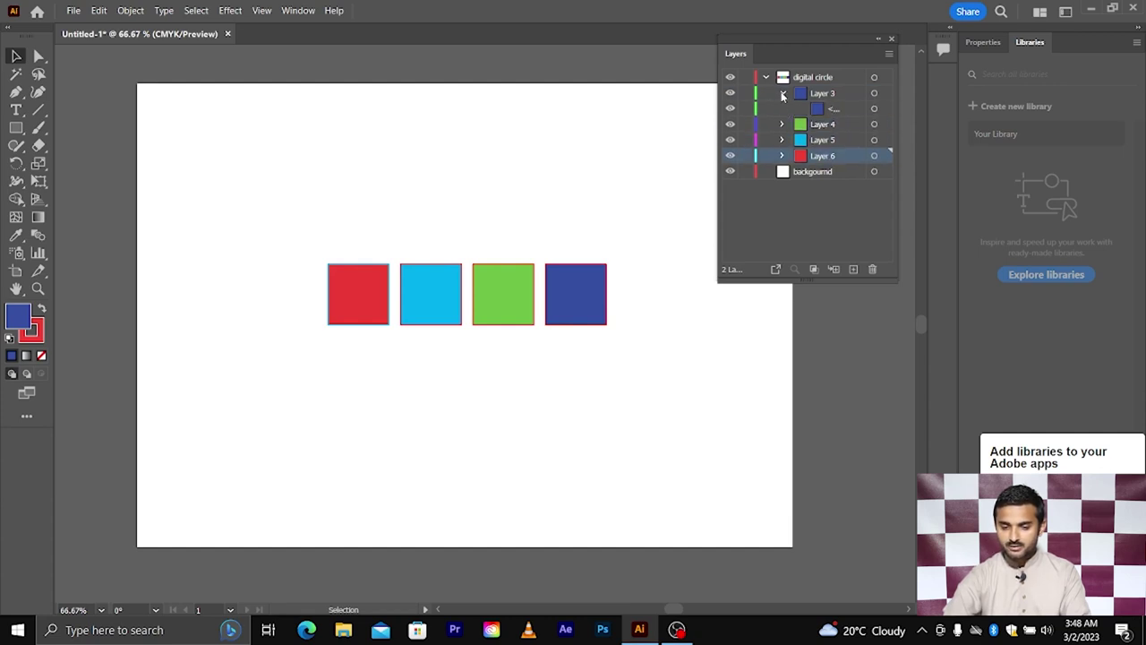
pyautogui.click(832, 109)
pyautogui.click(783, 93)
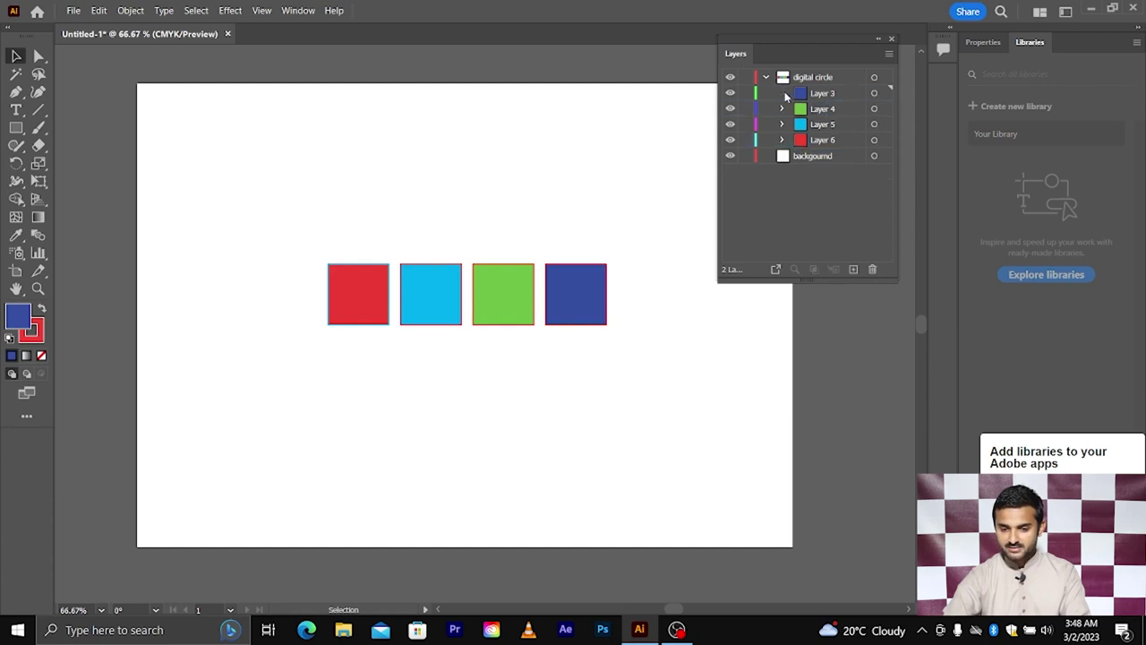
pyautogui.click(821, 95)
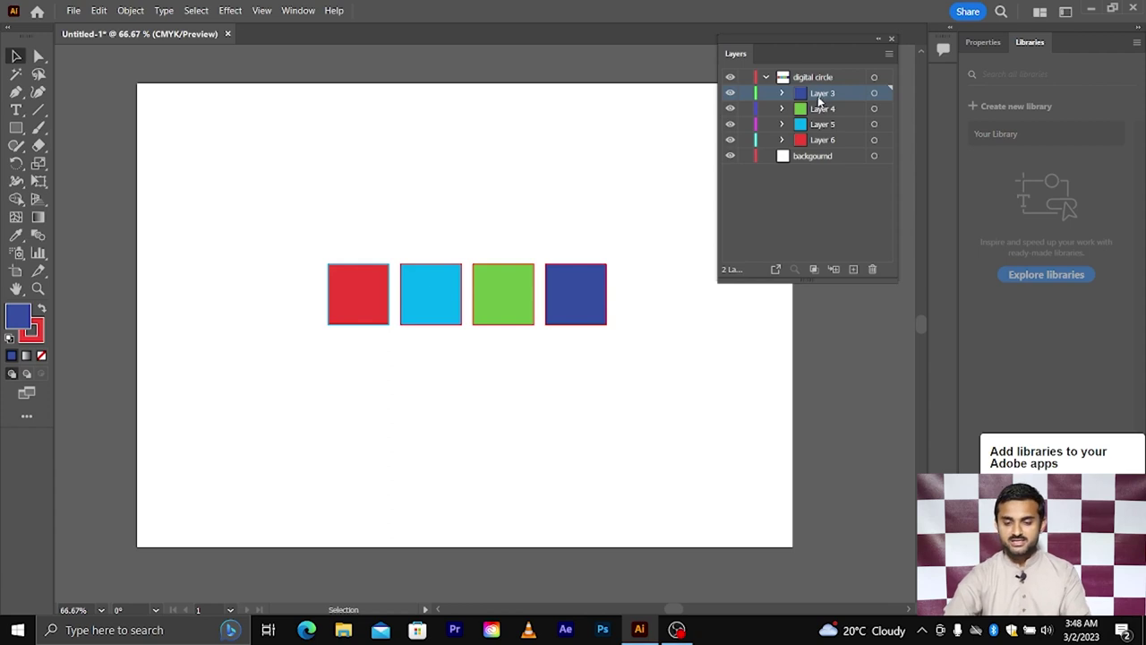
pyautogui.click(781, 94)
pyautogui.click(782, 94)
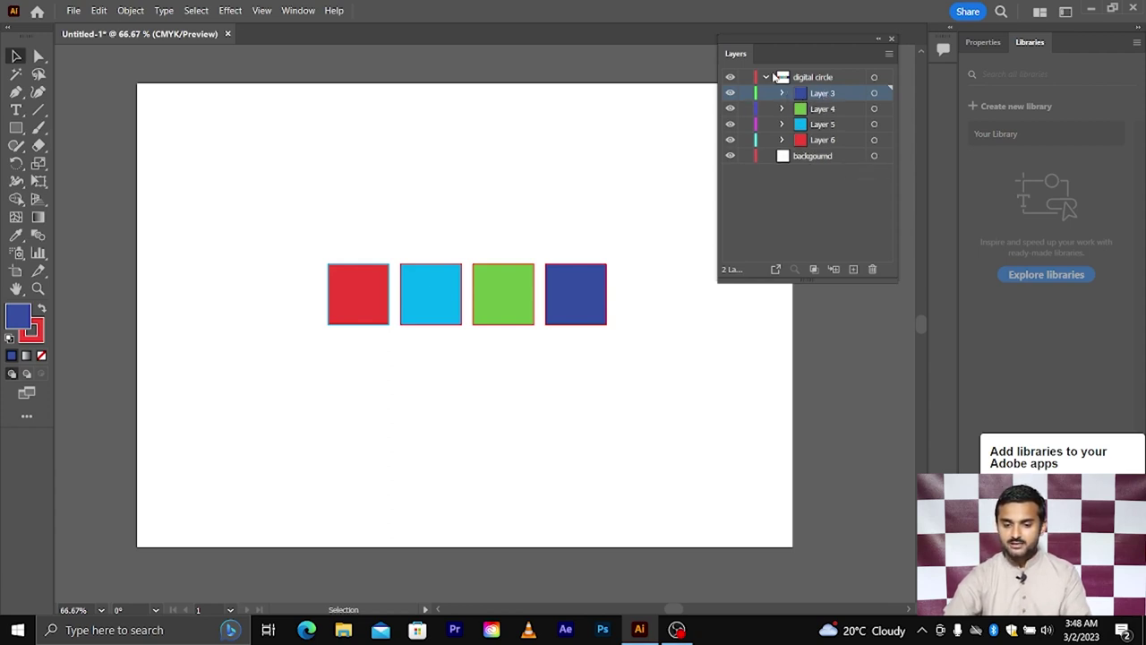
pyautogui.click(765, 77)
pyautogui.click(812, 79)
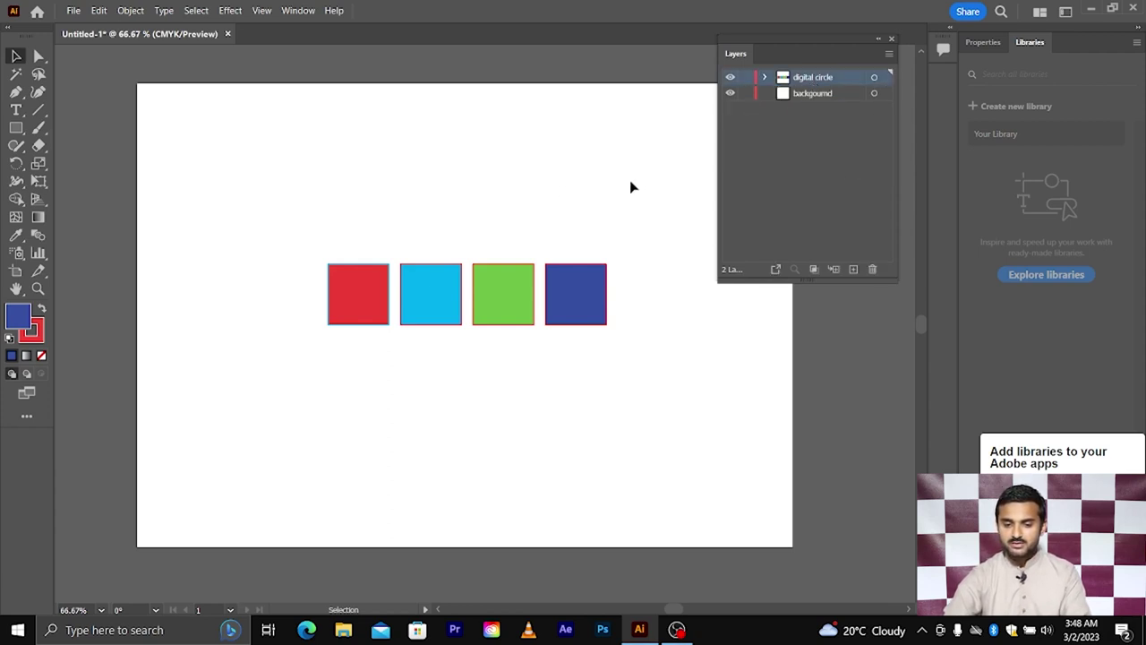
# - Expand digital circle and Layer 3 to view its square
pyautogui.click(766, 79)
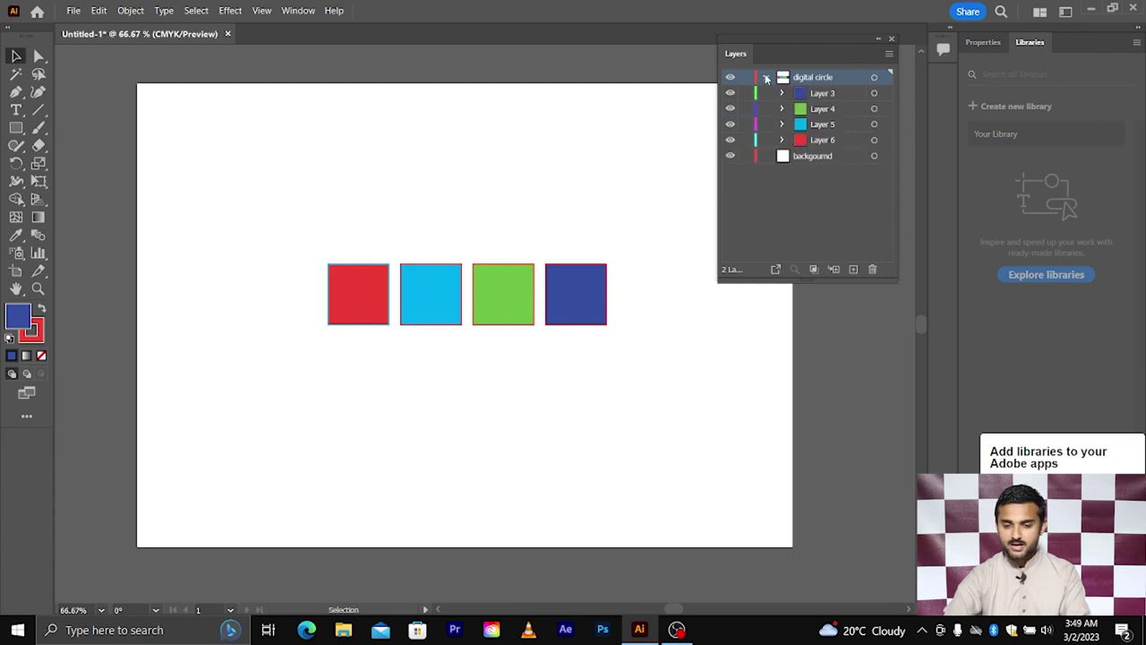
pyautogui.click(781, 93)
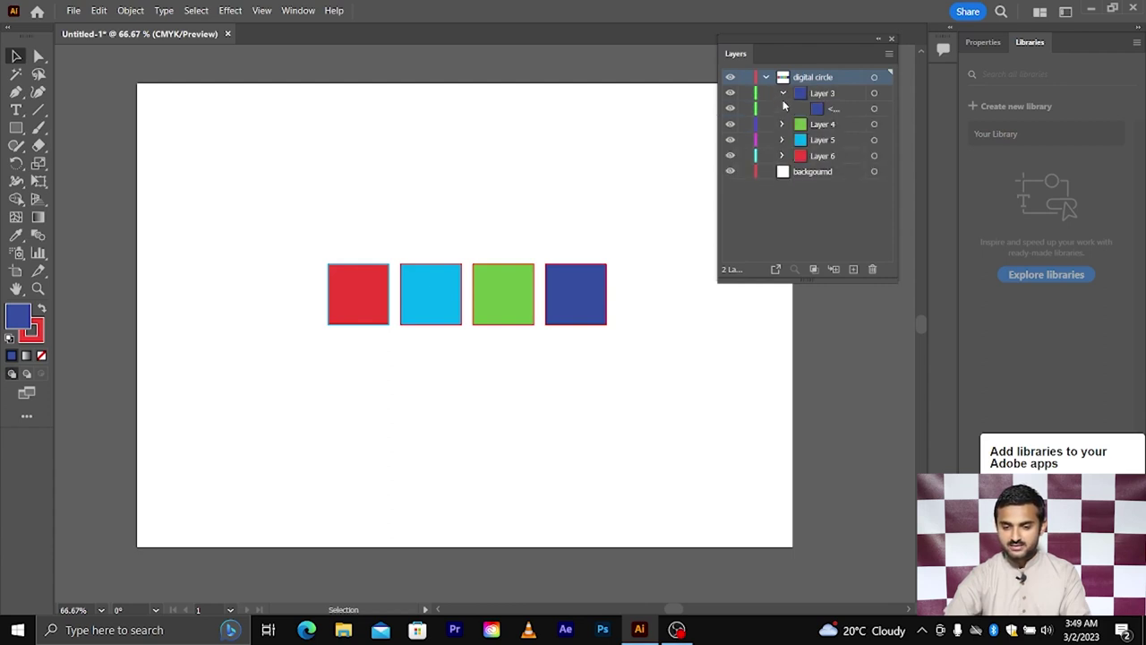
pyautogui.click(784, 94)
pyautogui.click(838, 93)
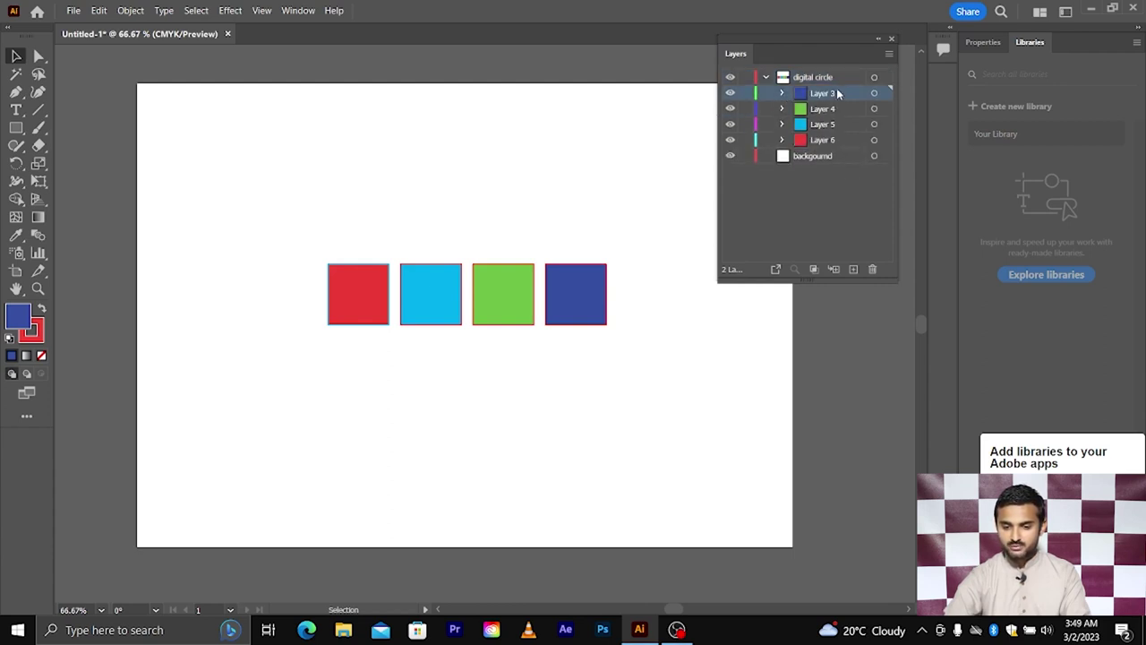
pyautogui.click(783, 94)
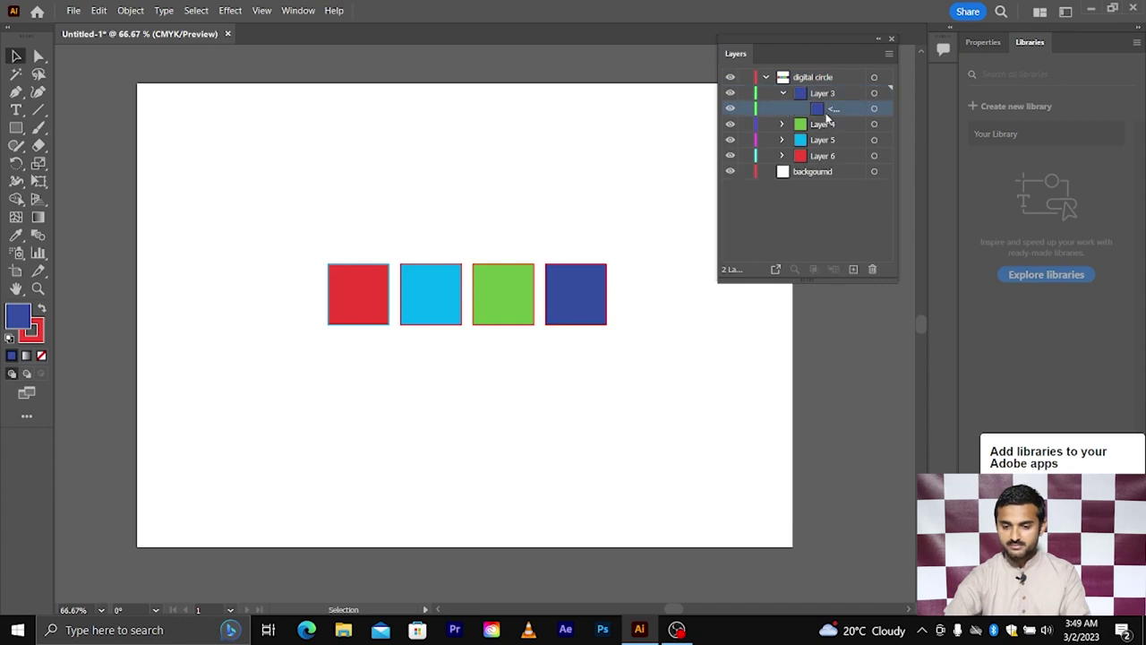
# - Expand Layers 4, 5 and 6 to check their green, cyan and red squares
pyautogui.click(782, 124)
pyautogui.click(790, 141)
pyautogui.click(783, 156)
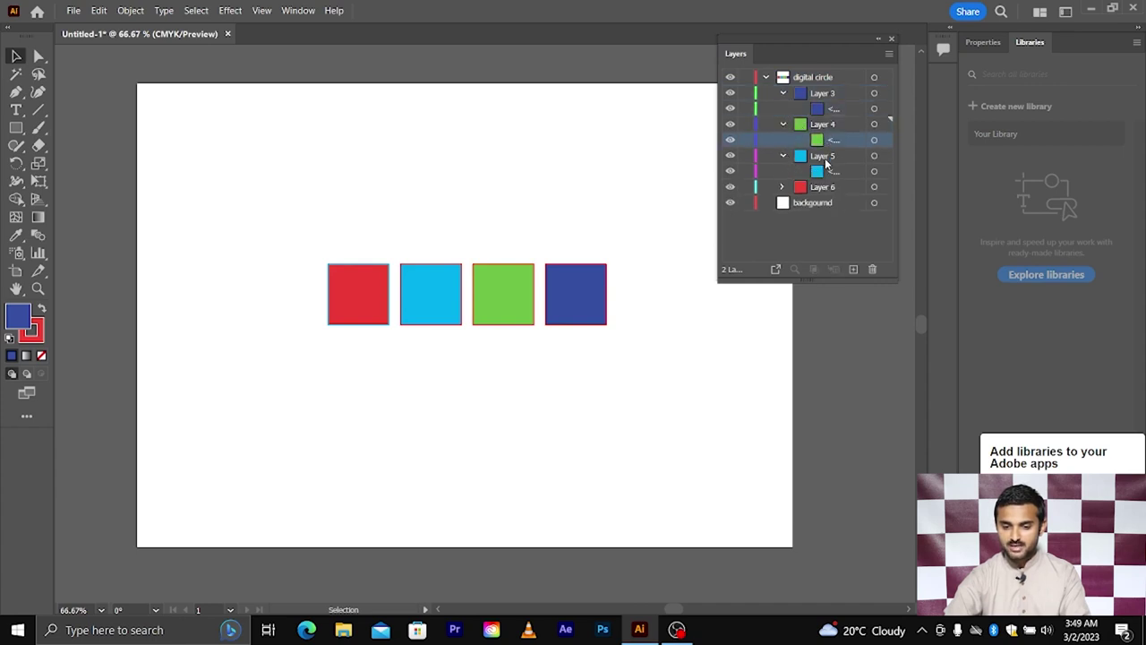
pyautogui.click(828, 171)
pyautogui.click(782, 187)
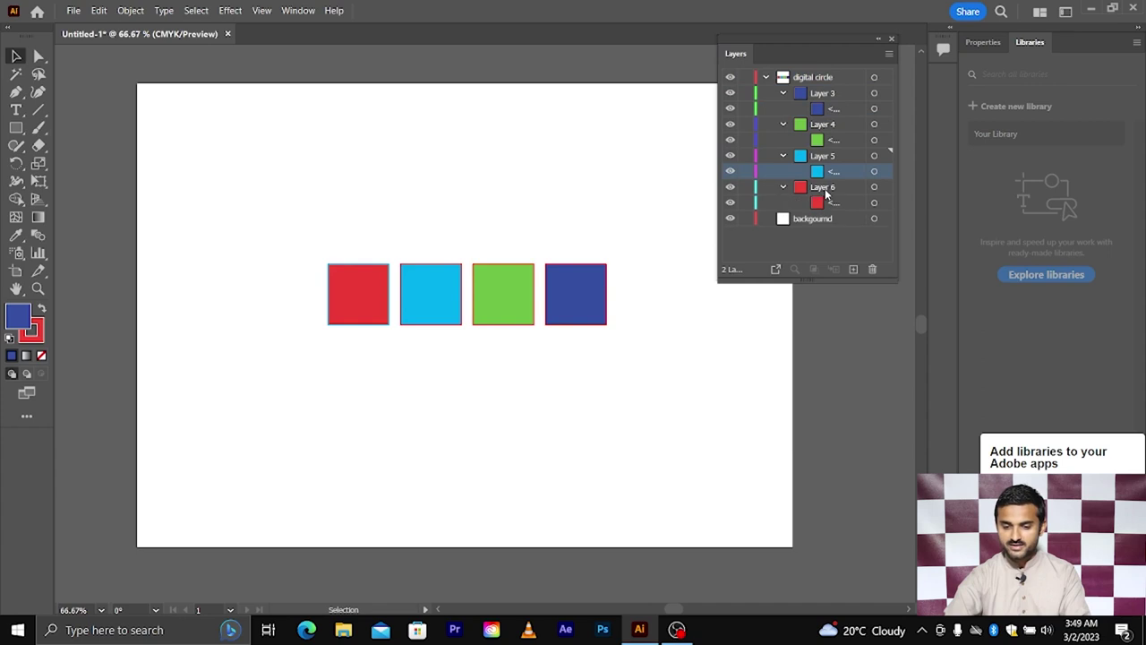
pyautogui.click(824, 187)
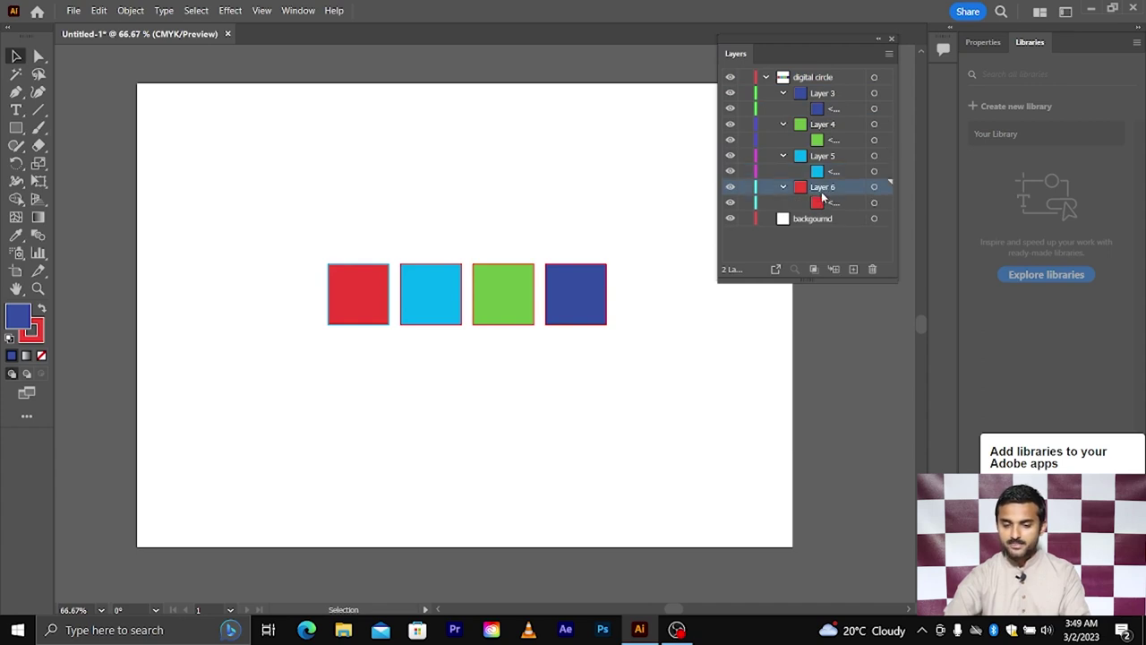
# - Collapse Layers 6, 5, 4 and 3 again
pyautogui.click(782, 187)
pyautogui.click(782, 156)
pyautogui.click(782, 124)
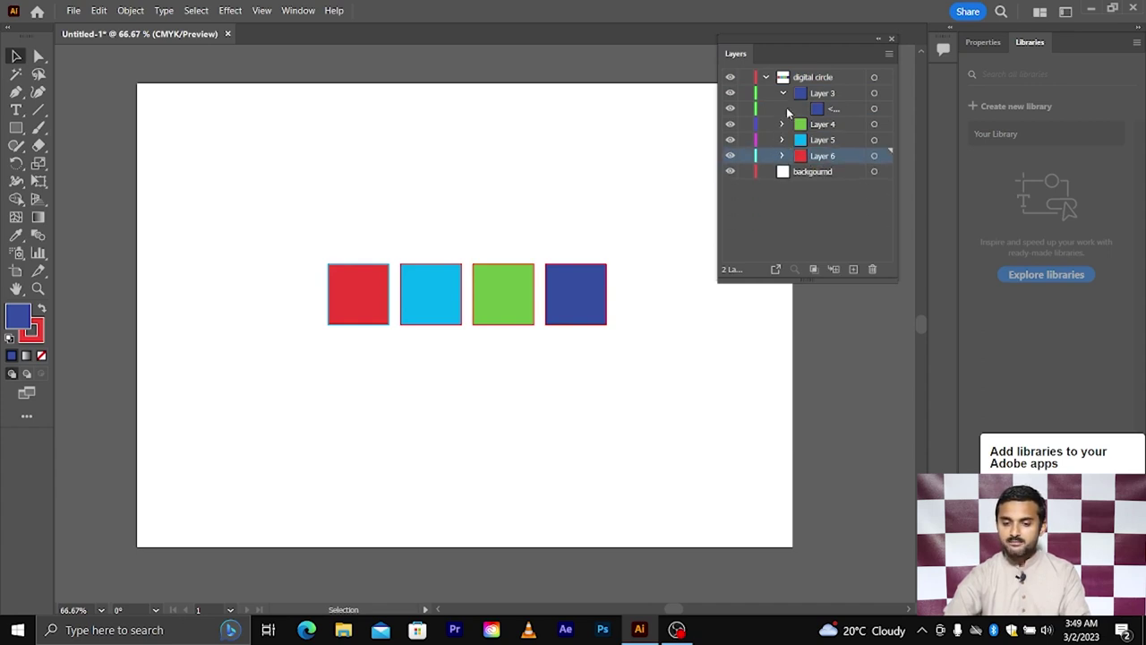
pyautogui.click(783, 94)
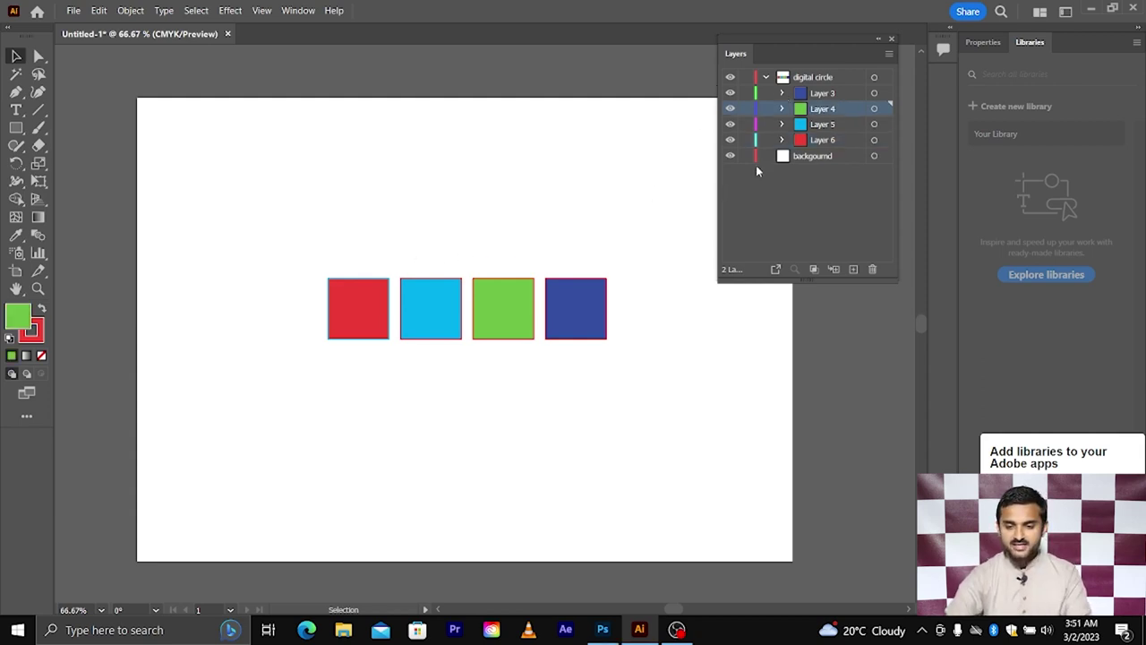
# - Collapse and select the digital circle layer, then bring up the Layers panel menu
pyautogui.click(766, 79)
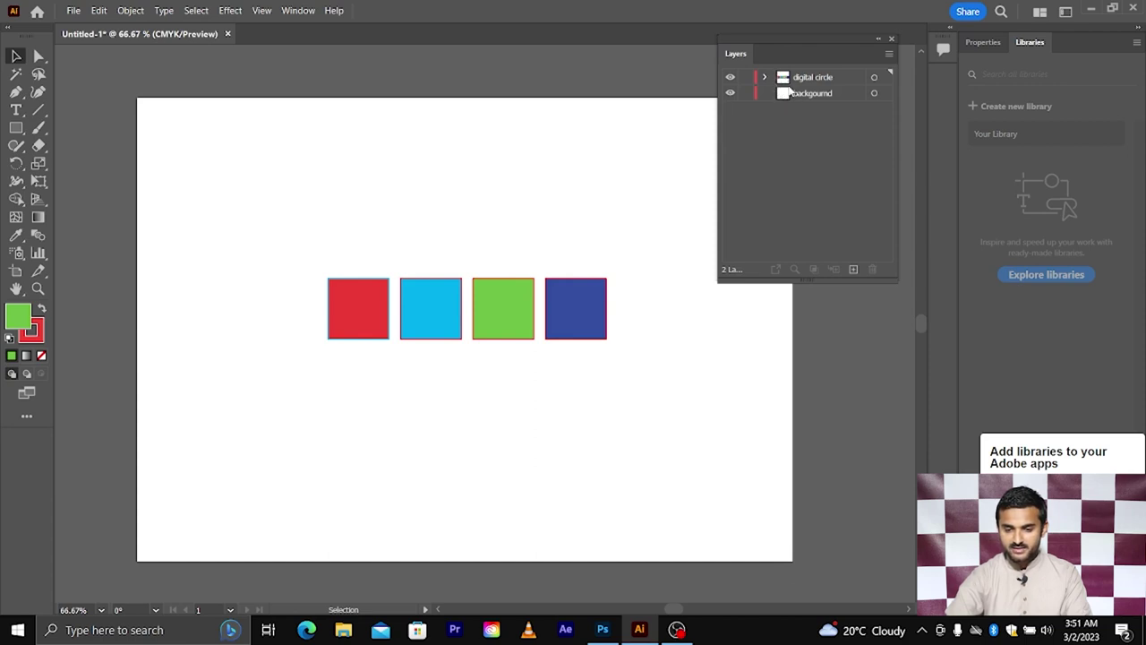
pyautogui.click(786, 82)
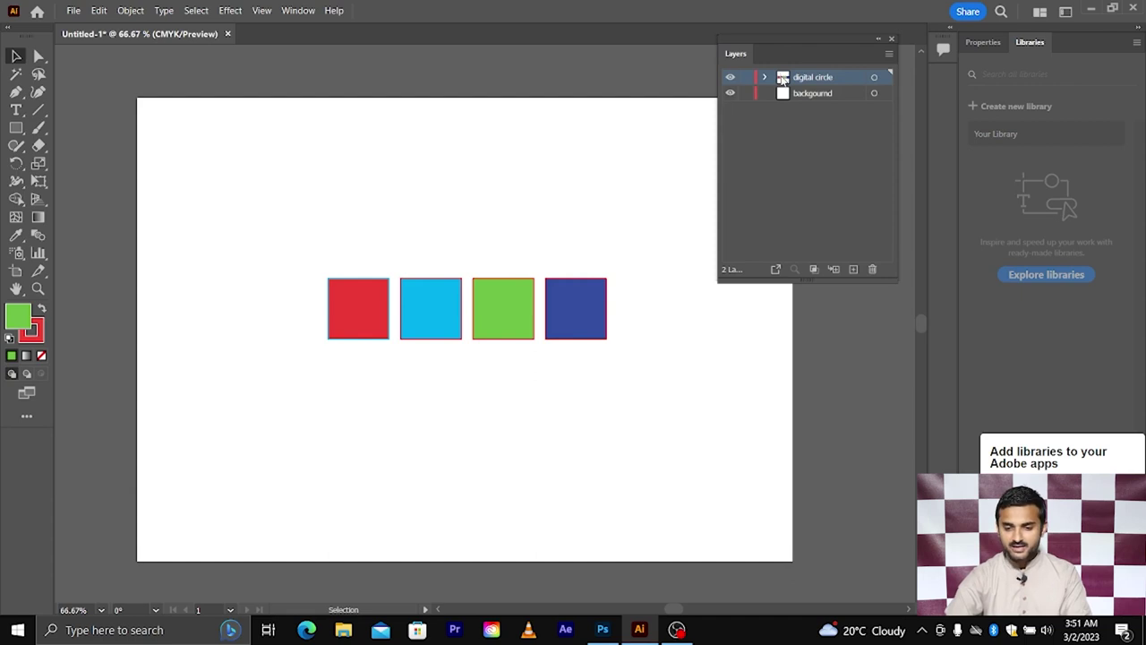
pyautogui.click(889, 55)
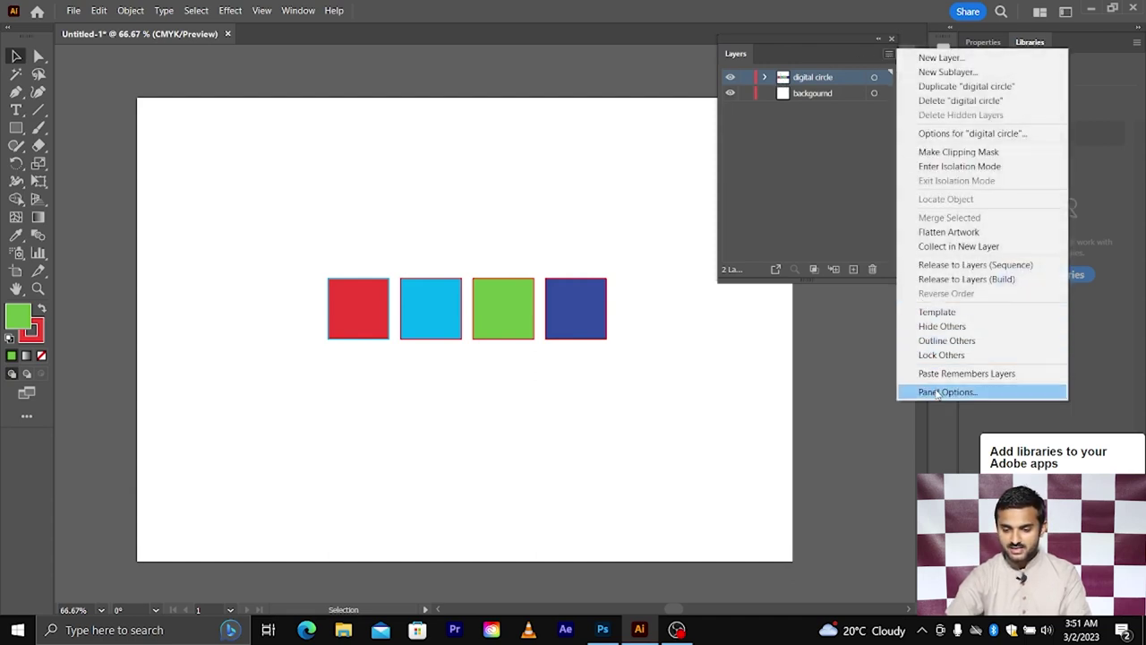
# - Set the Layers panel Row Size to Large in Panel Options for bigger thumbnails
pyautogui.click(931, 392)
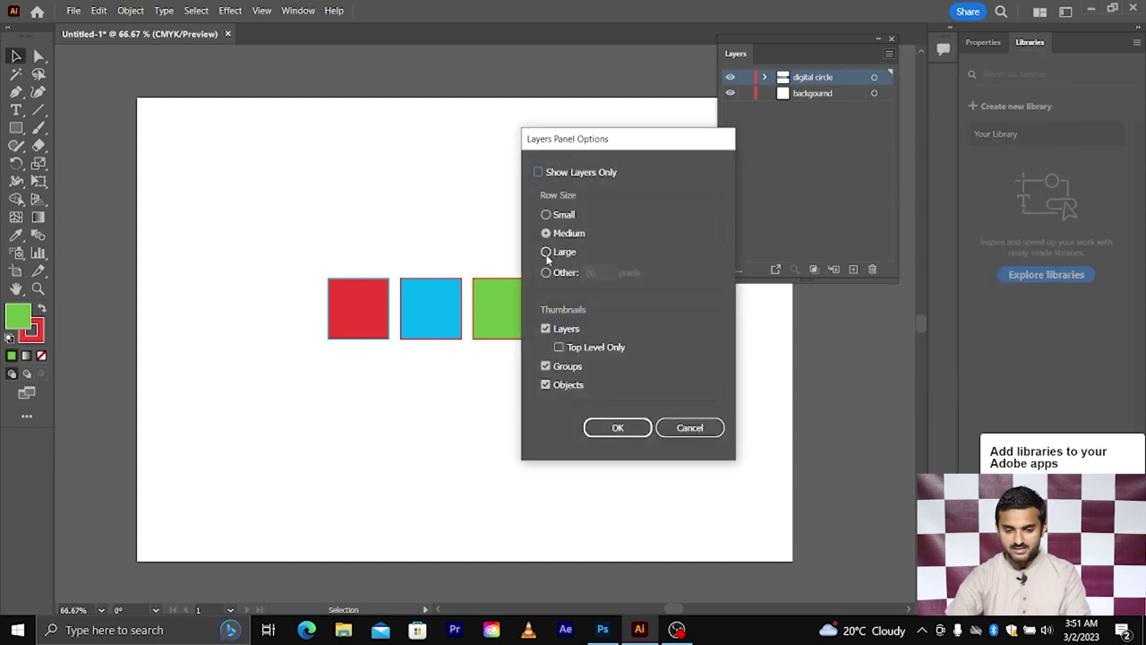
pyautogui.click(546, 252)
pyautogui.click(618, 427)
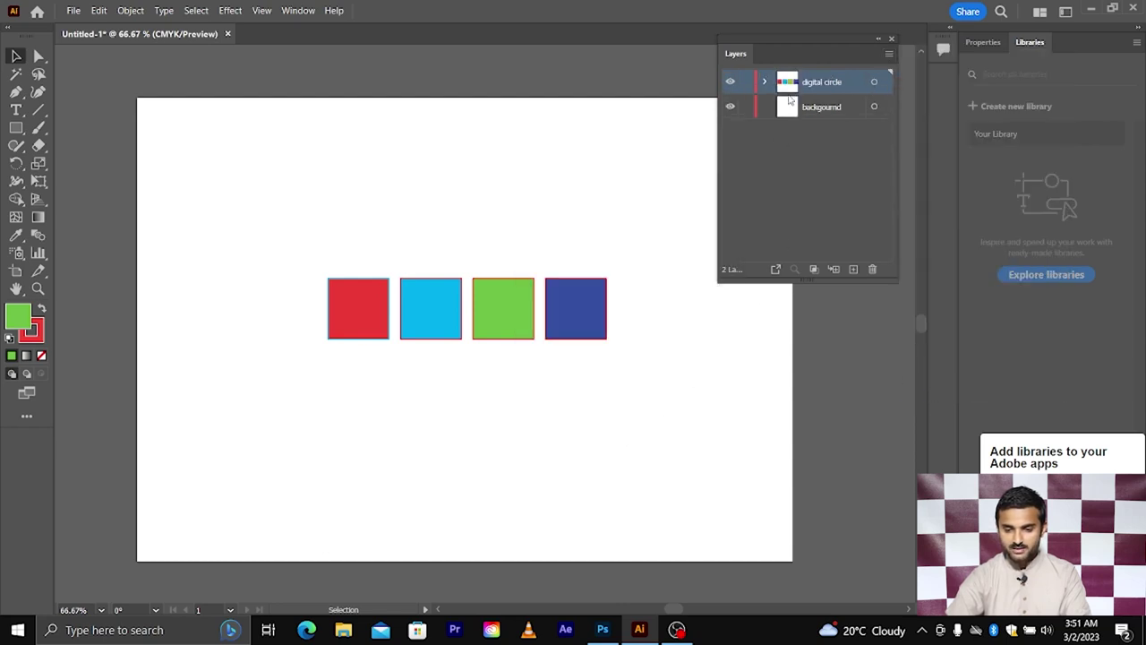